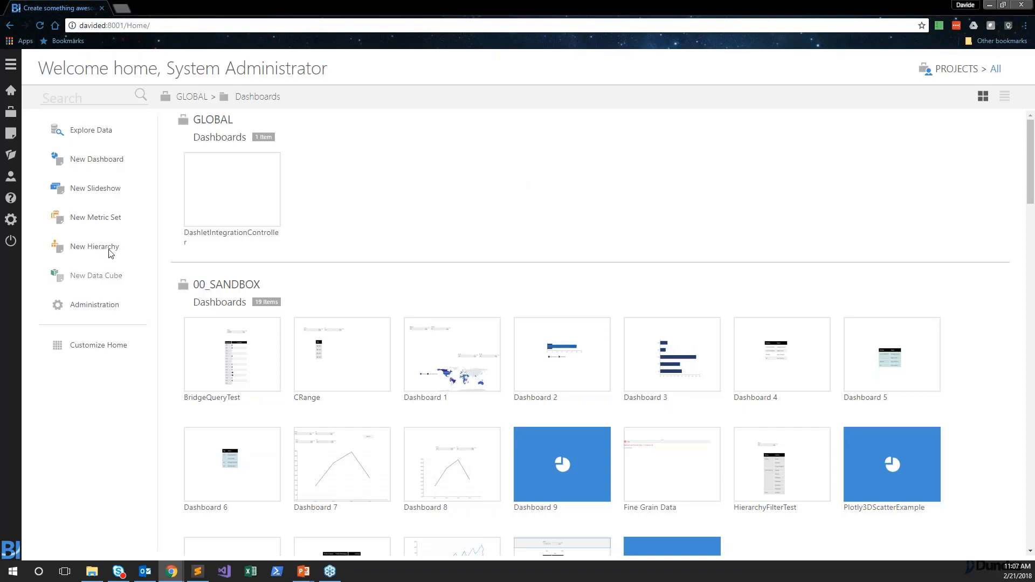
# - Create a metric set from the pre-made Smoothing Cube with Sales as the measure and the Date hierarchy's Quarter level on rows
pyautogui.click(95, 218)
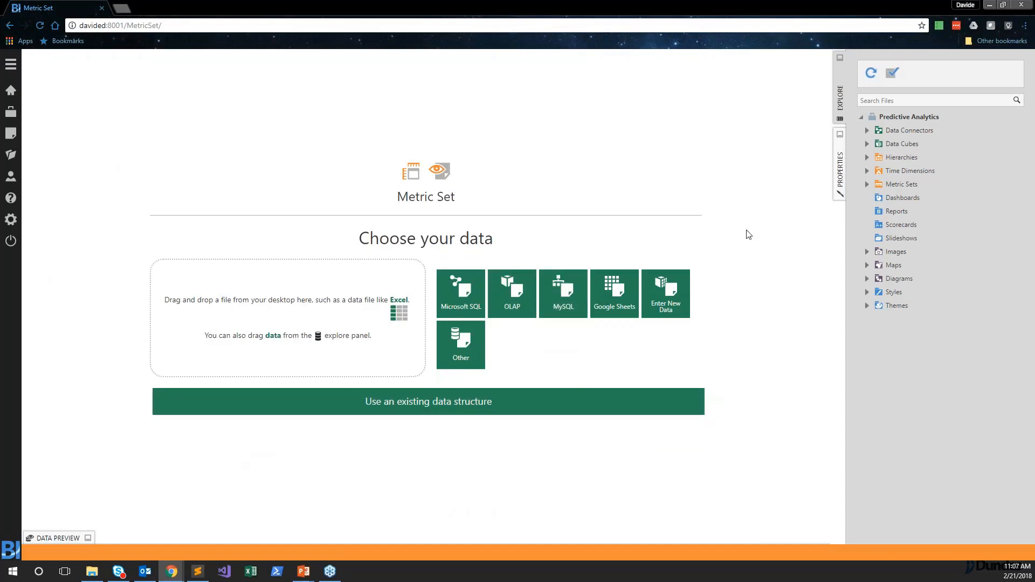
pyautogui.click(867, 144)
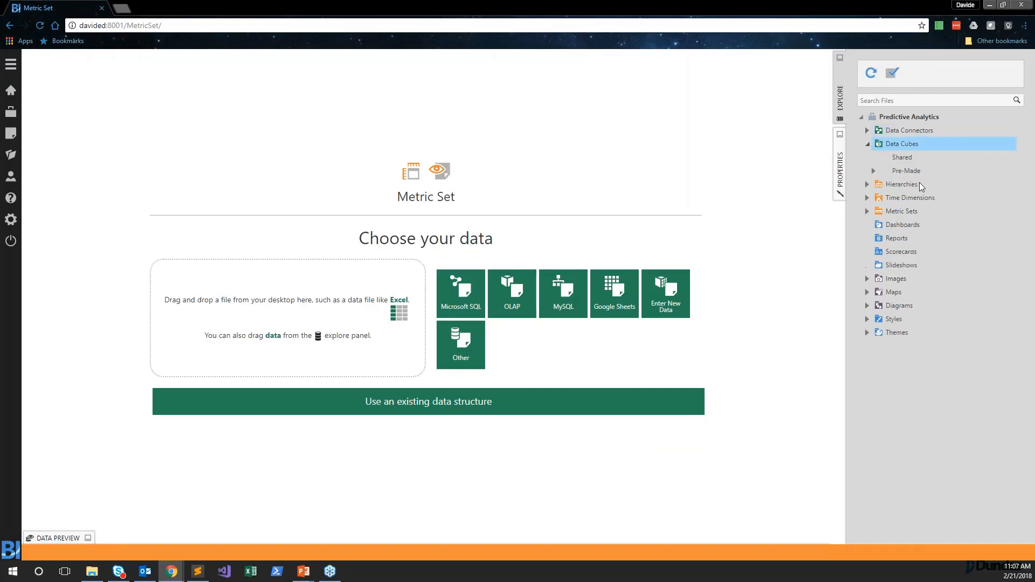
pyautogui.click(874, 171)
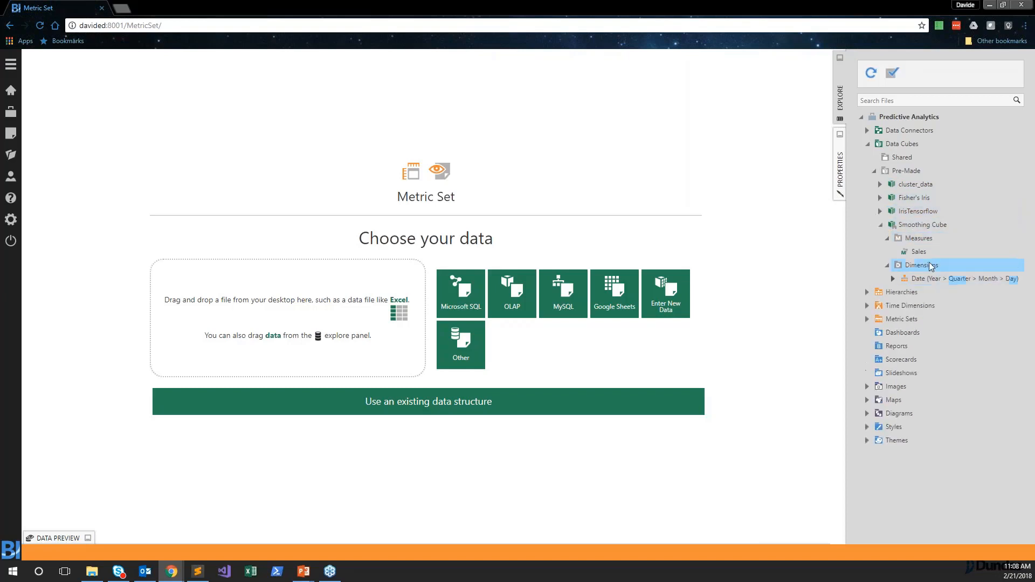
pyautogui.moveTo(928, 254); pyautogui.dragTo(340, 308)
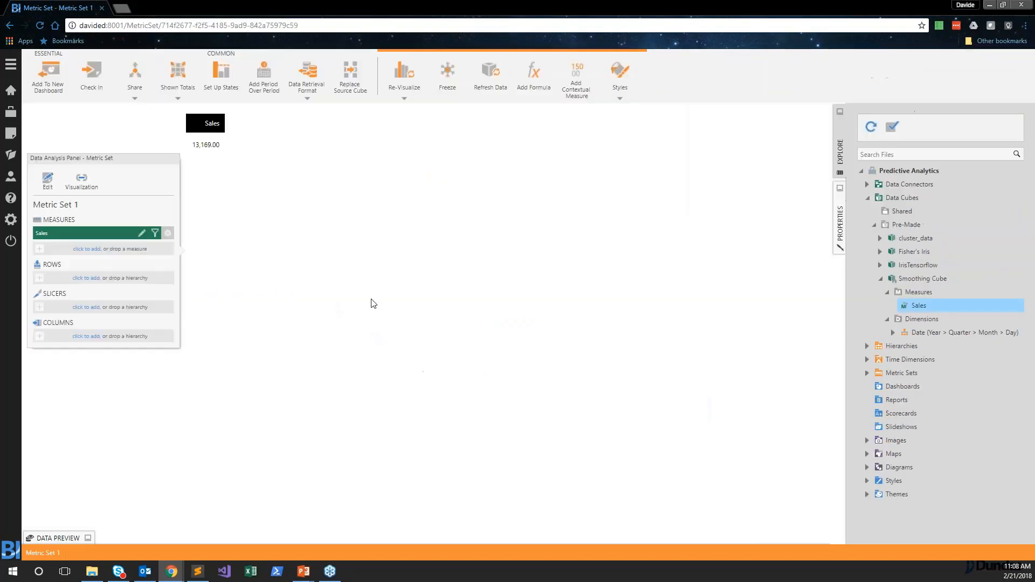
pyautogui.click(893, 332)
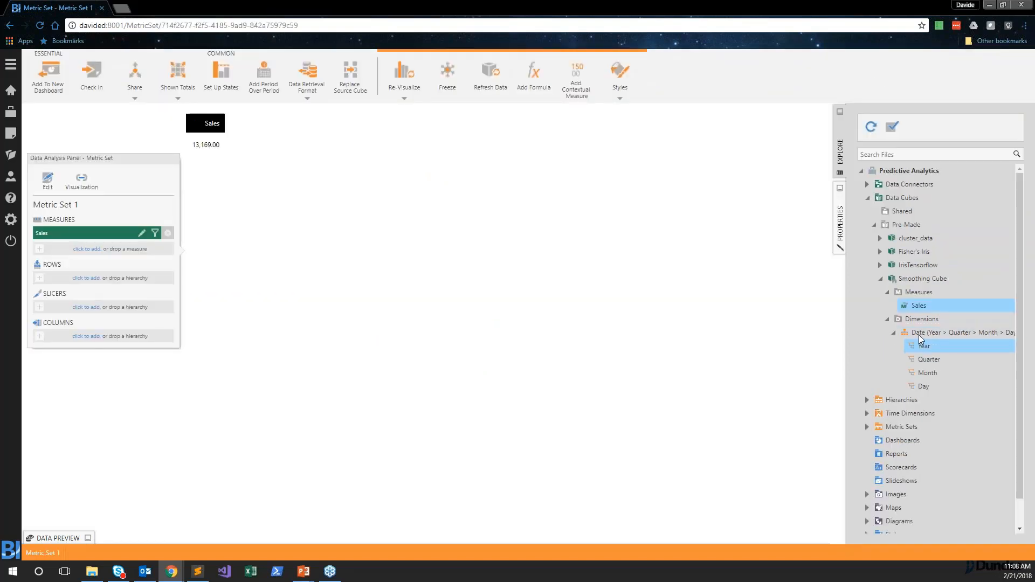
pyautogui.moveTo(937, 360); pyautogui.dragTo(127, 285)
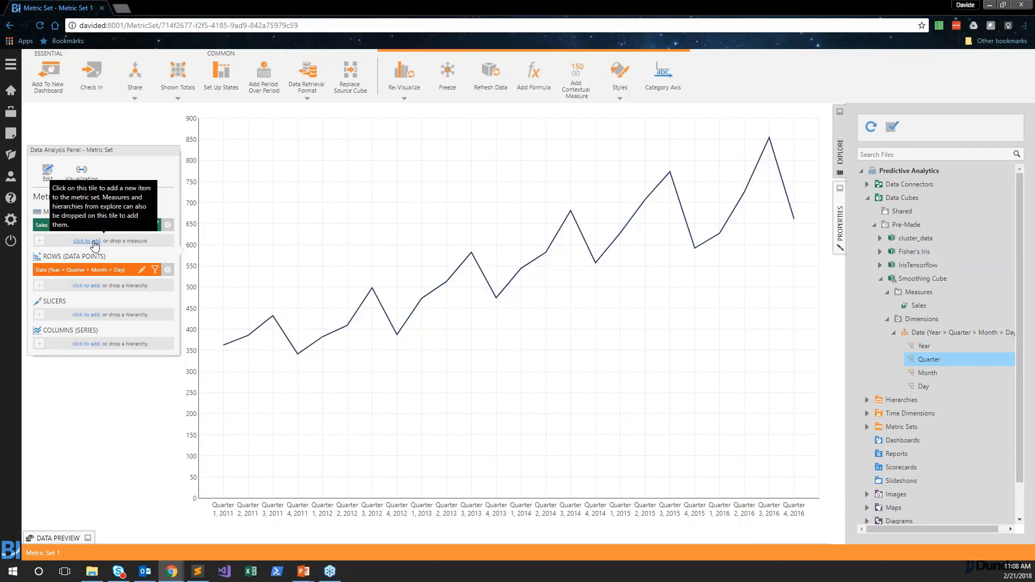
# - Add a FORECASTING formula to the metric set using the Date hierarchy and the Sales measure
pyautogui.click(537, 82)
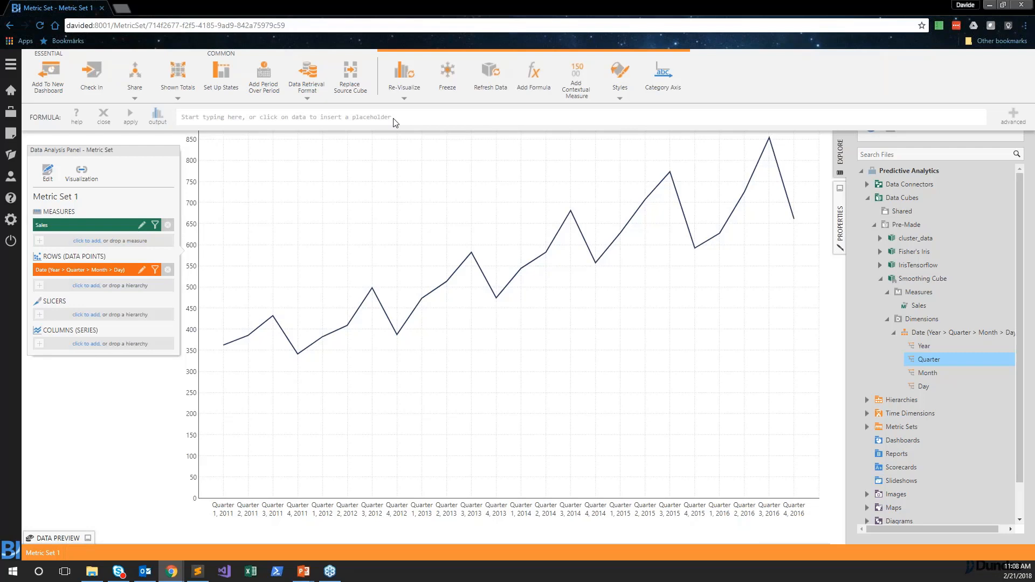
pyautogui.write('FO')
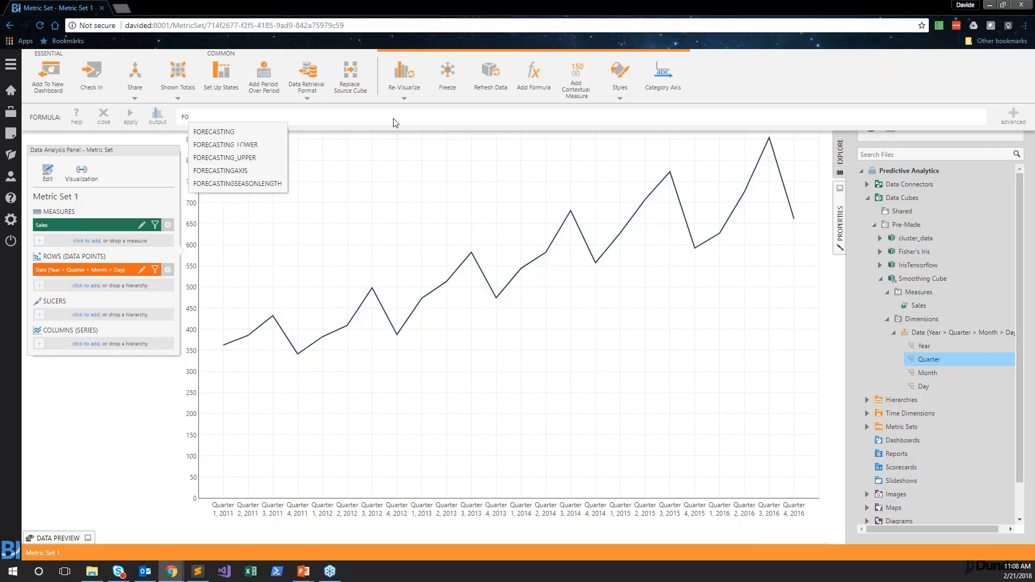
pyautogui.click(240, 134)
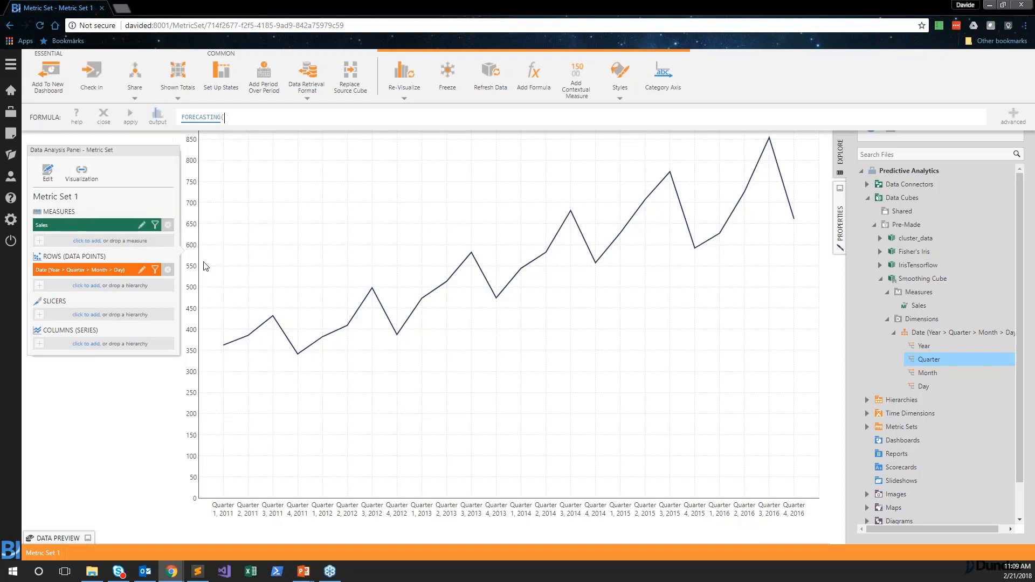
pyautogui.click(301, 508)
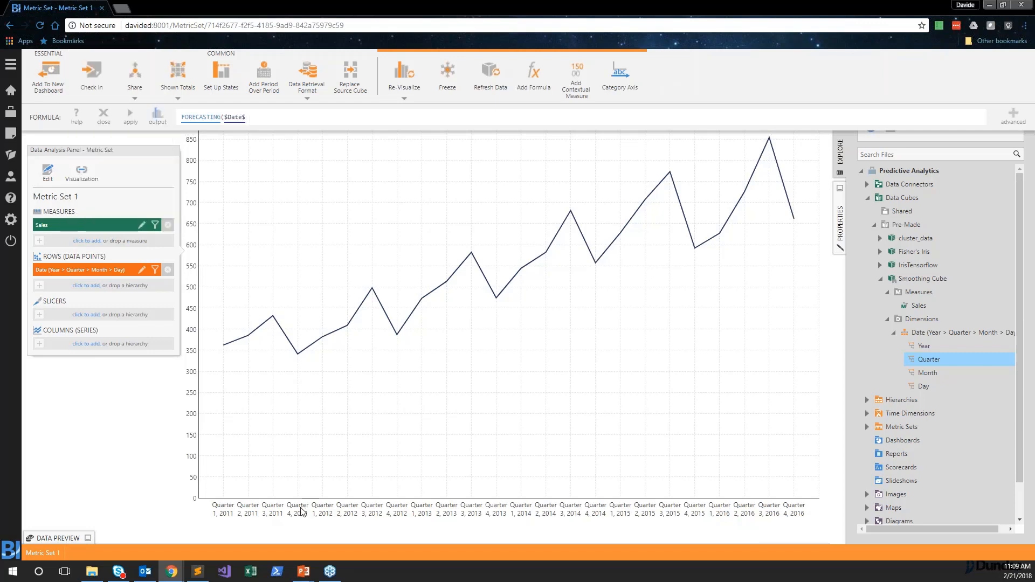
pyautogui.write(',')
pyautogui.click(373, 290)
pyautogui.click(131, 116)
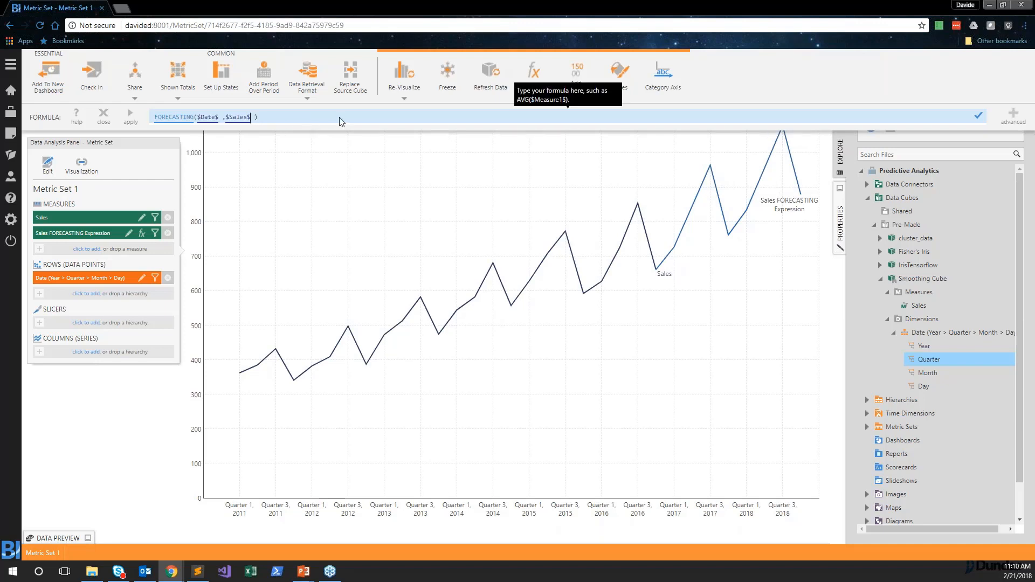
# - Add a third FORECASTING argument of 4 to set the forecast length to four periods, and apply the formula
pyautogui.write(',')
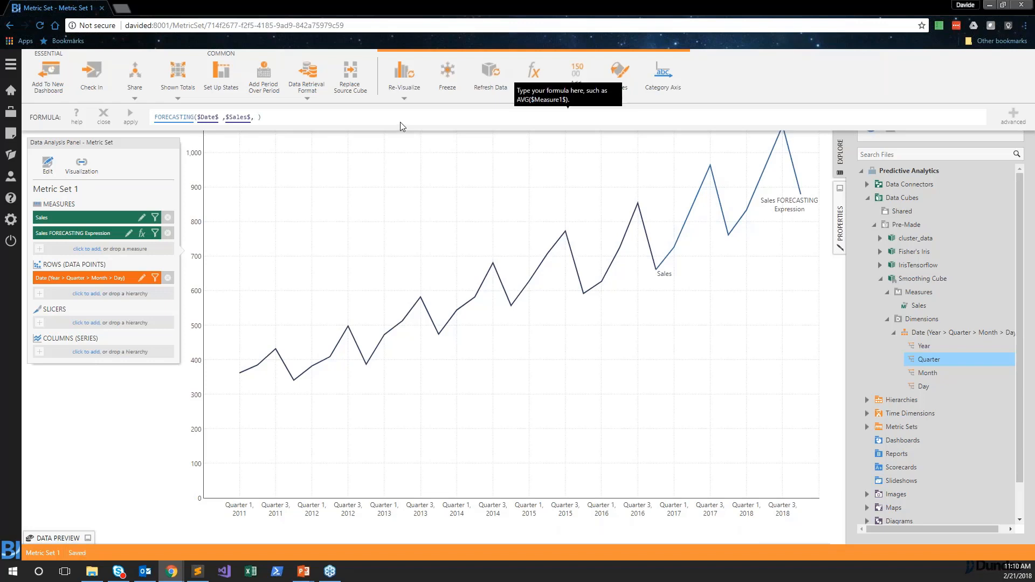
pyautogui.write('4')
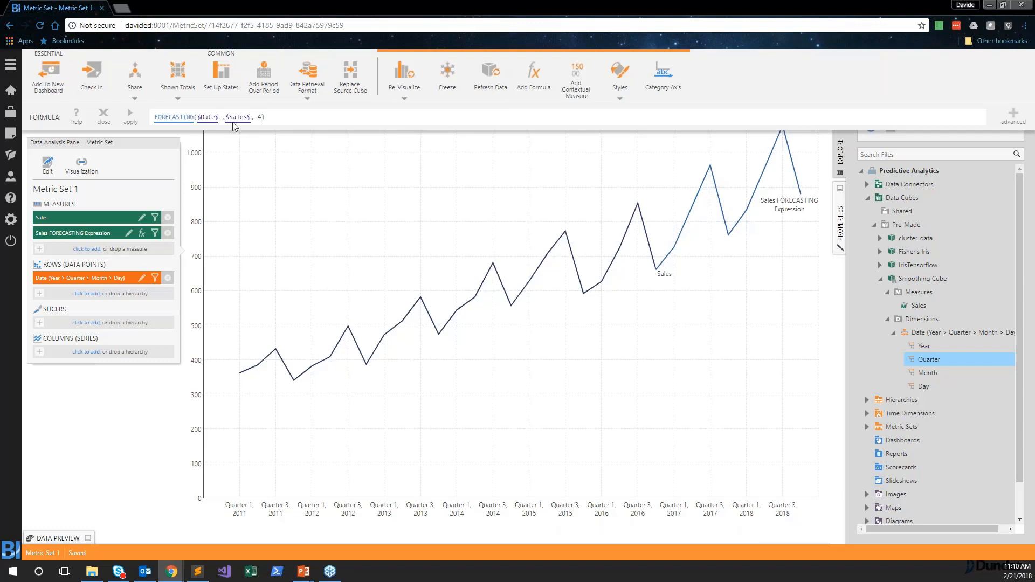
pyautogui.click(130, 116)
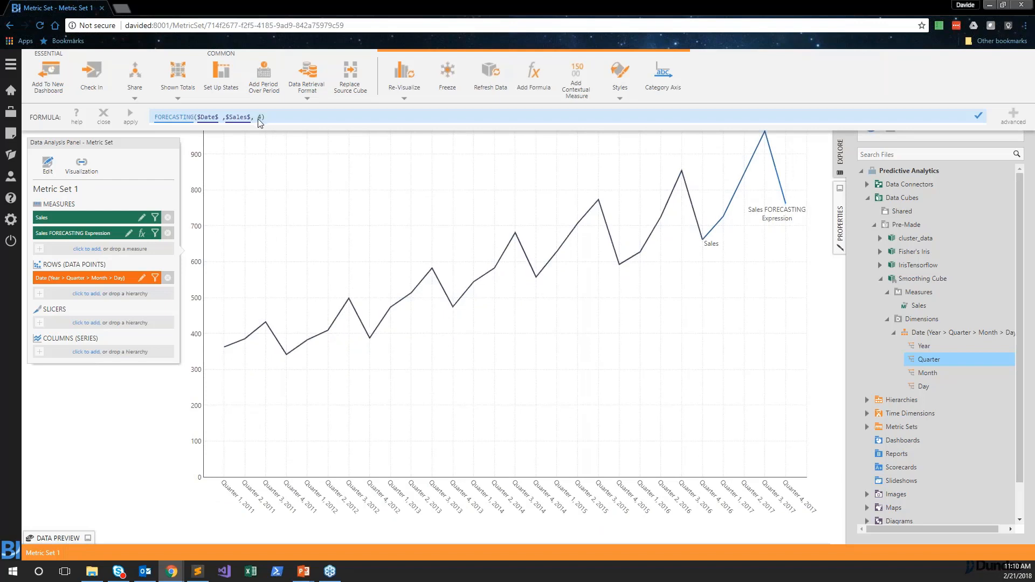
# - Change the FORECASTING formula's forecast length to 20 periods and apply it
pyautogui.click(292, 129)
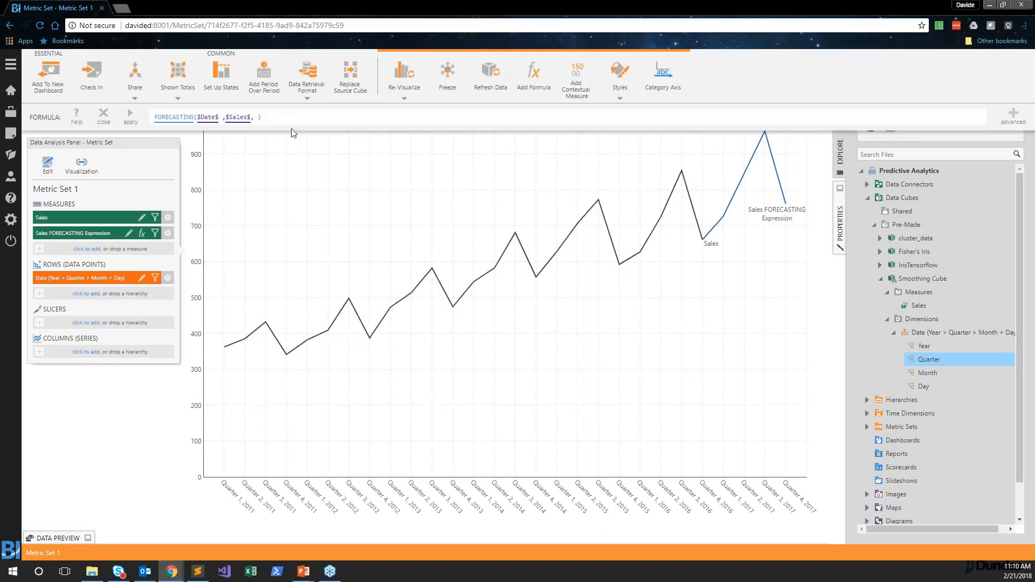
pyautogui.write('20')
pyautogui.click(130, 114)
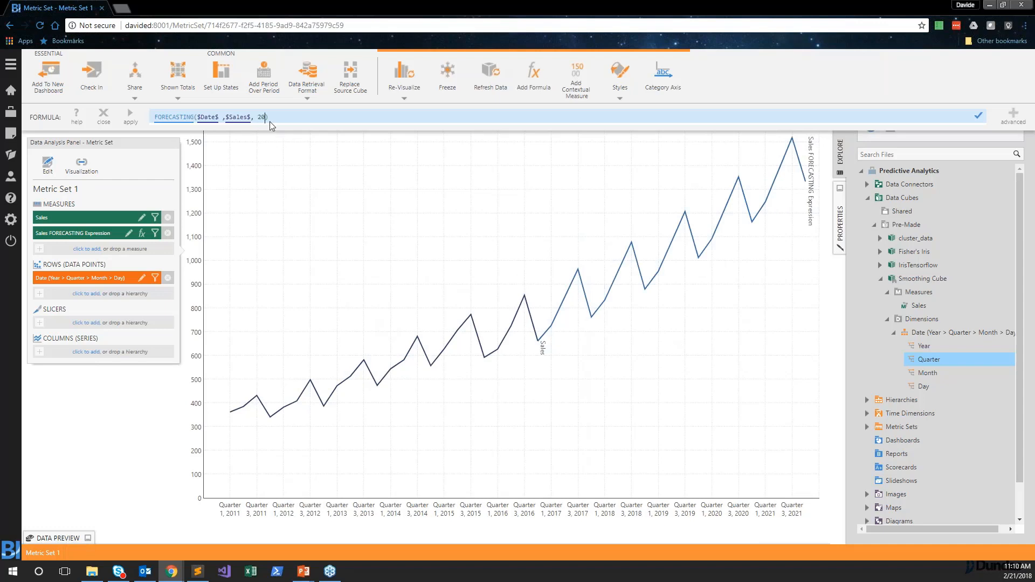
# - Add a fourth FORECASTING argument of 3 as the season length and apply the formula
pyautogui.write(',')
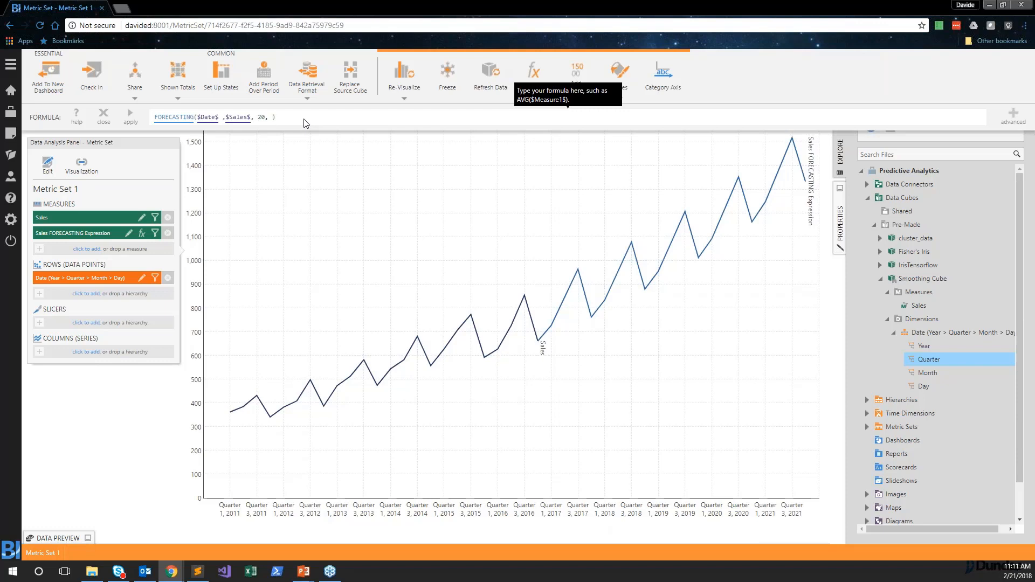
pyautogui.write('3')
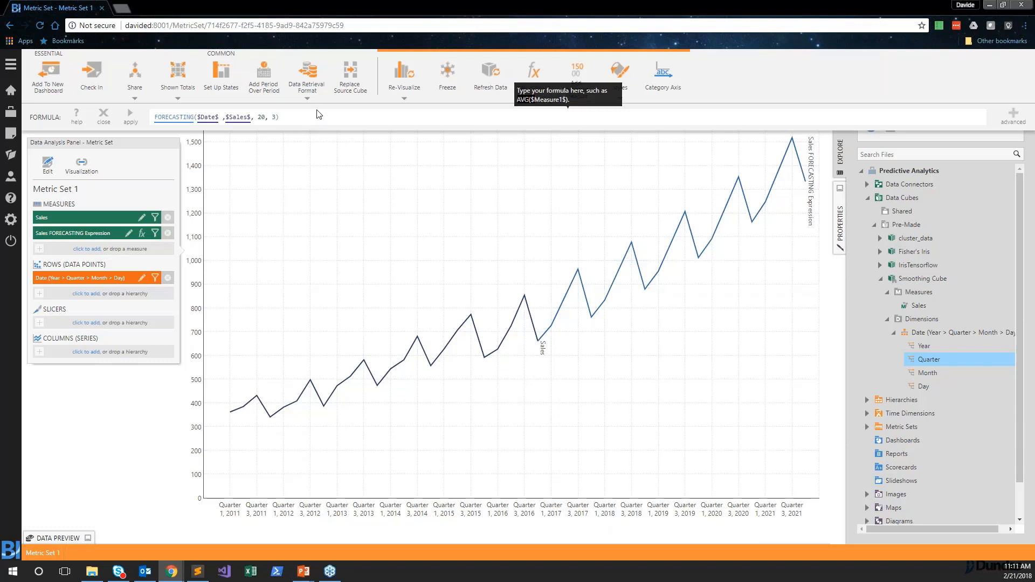
pyautogui.click(130, 115)
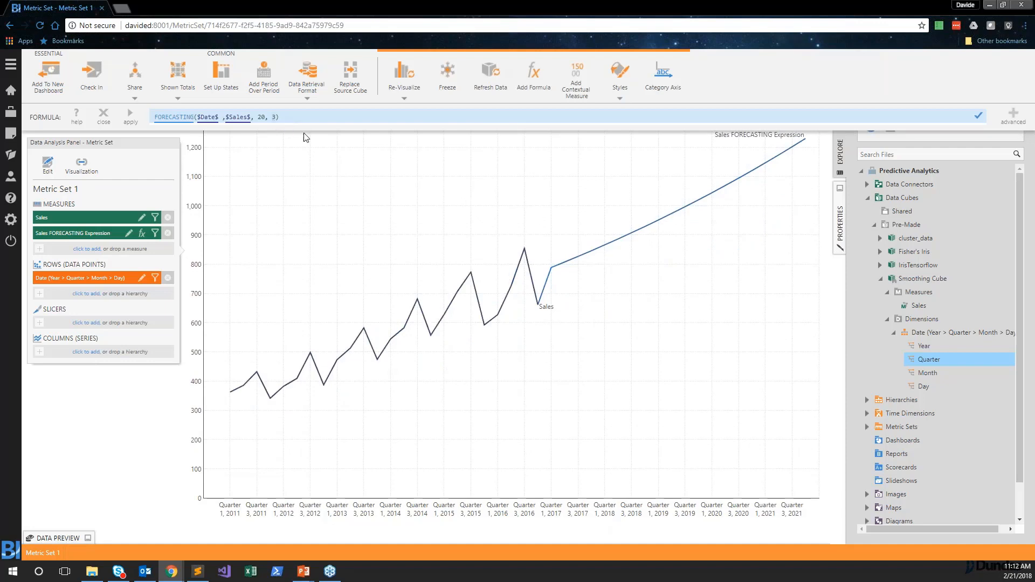
# - Change the FORECASTING formula's season length to 8 and apply it
pyautogui.press('BackSpace')
pyautogui.write('8')
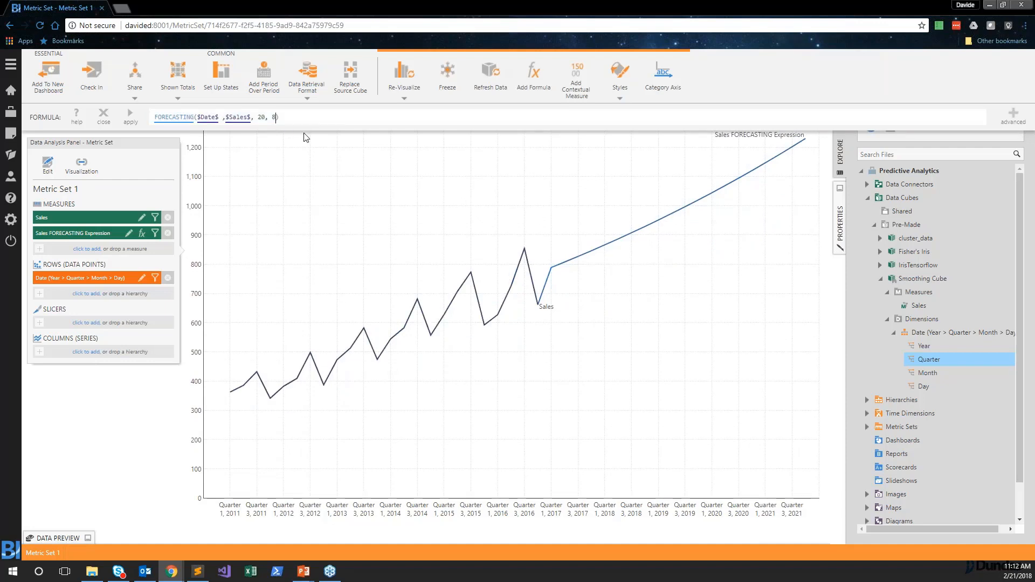
pyautogui.click(130, 116)
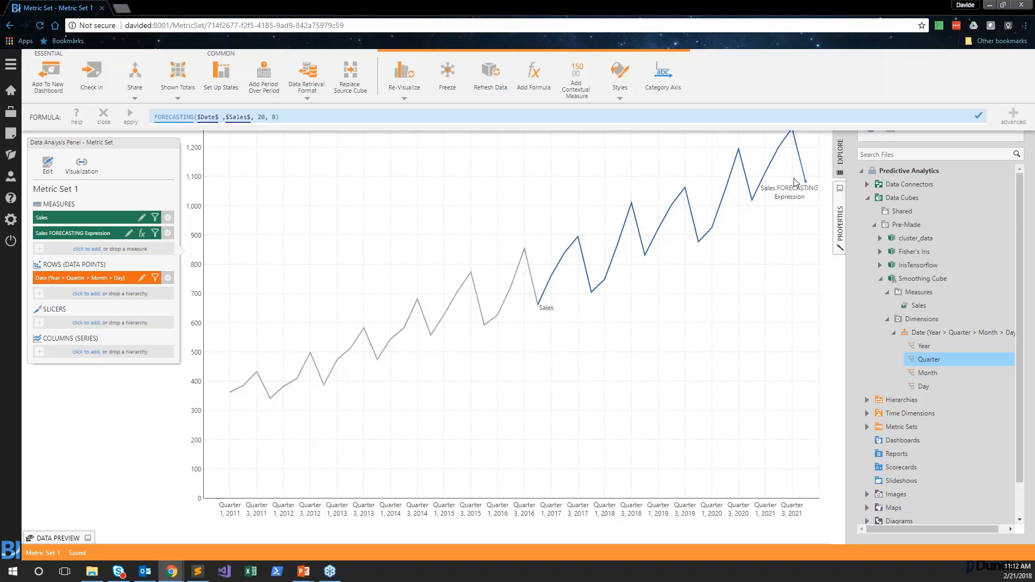
# - Change the FORECASTING formula's season length to 4 and apply it
pyautogui.click(279, 120)
pyautogui.press('BackSpace')
pyautogui.press('BackSpace')
pyautogui.write('4)')
pyautogui.click(132, 115)
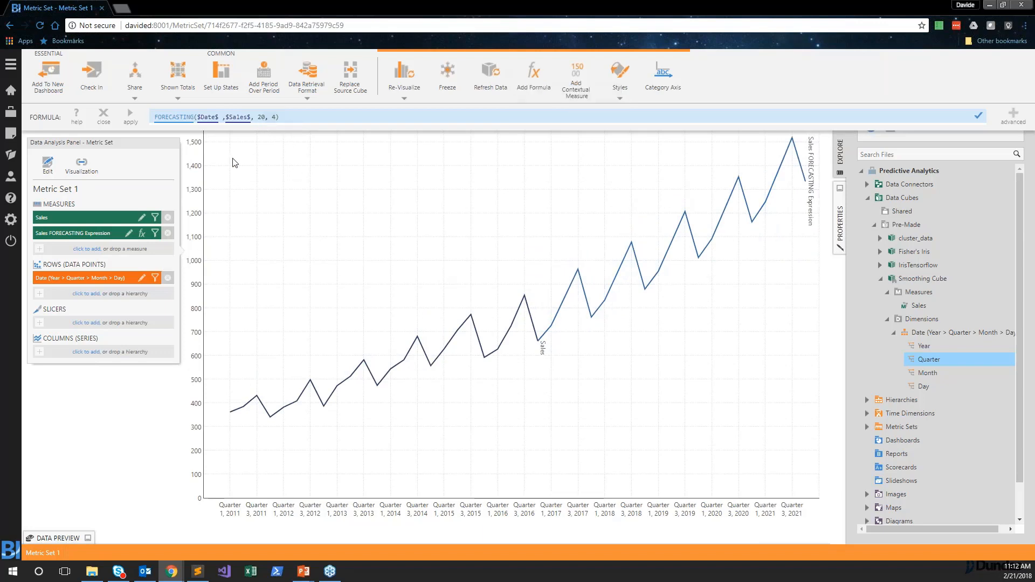
# - Remove the Sales FORECASTING Expression measure from the metric set
pyautogui.click(303, 122)
pyautogui.click(307, 118)
pyautogui.click(168, 233)
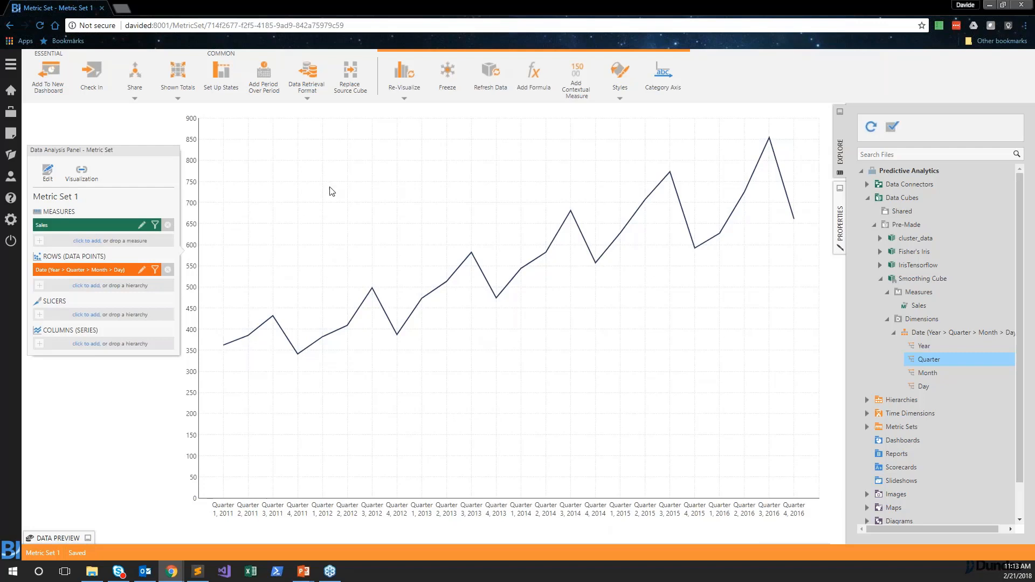
# - Re-visualize the Sales chart with Forecast Analysis and make its Confidence Intervals series not visible
pyautogui.click(405, 80)
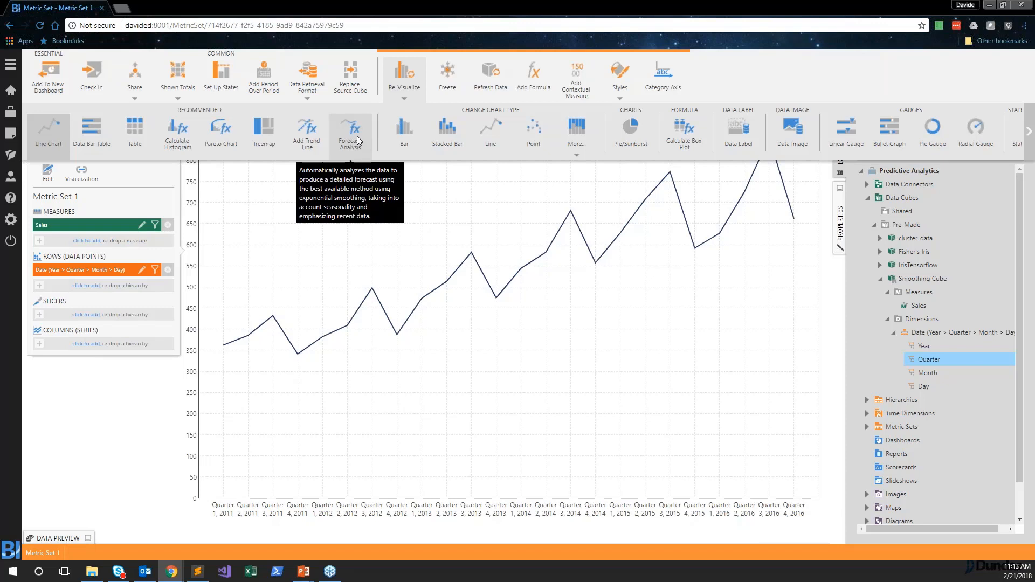
pyautogui.click(359, 140)
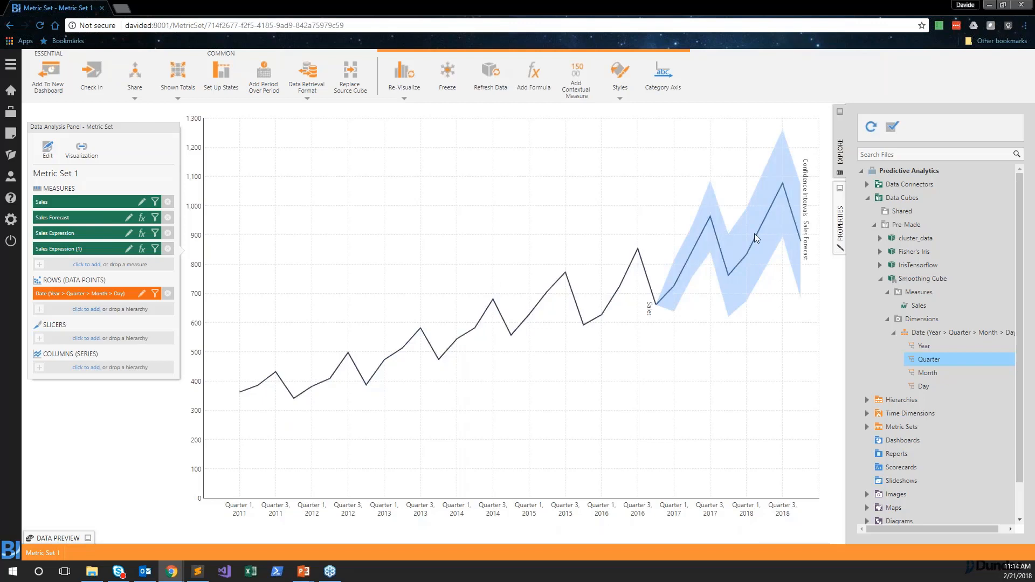
pyautogui.click(841, 229)
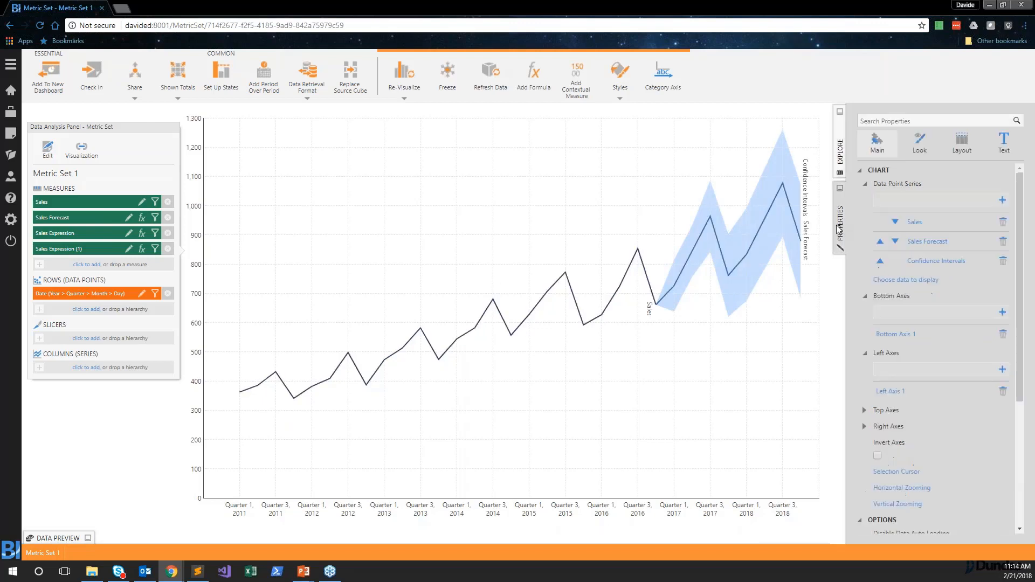
pyautogui.click(942, 261)
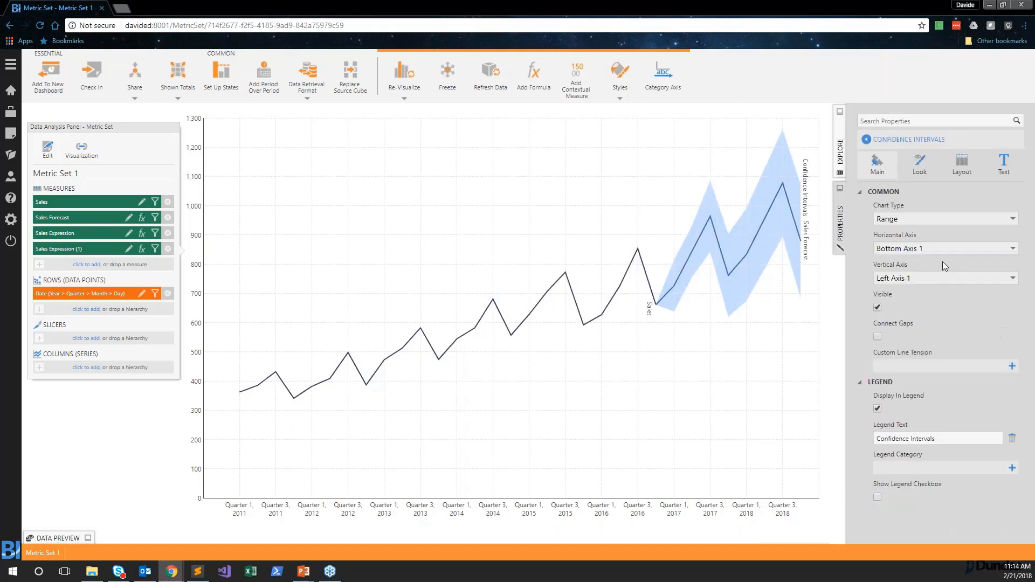
pyautogui.click(877, 308)
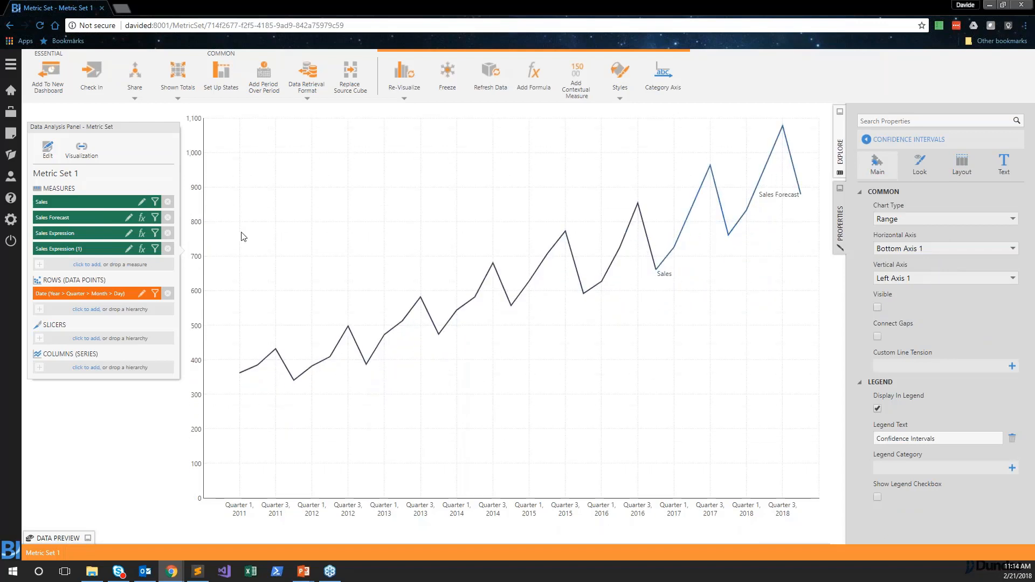
# - Open the Sales Forecast measure's formula and examine its EXPSMOOTH function and arguments
pyautogui.click(141, 219)
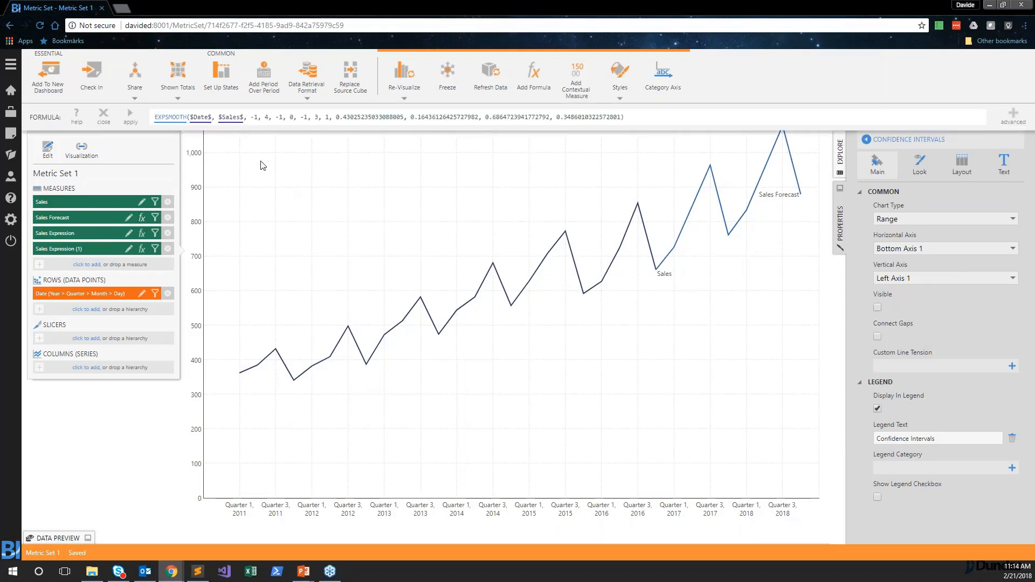
pyautogui.moveTo(155, 119); pyautogui.dragTo(189, 120)
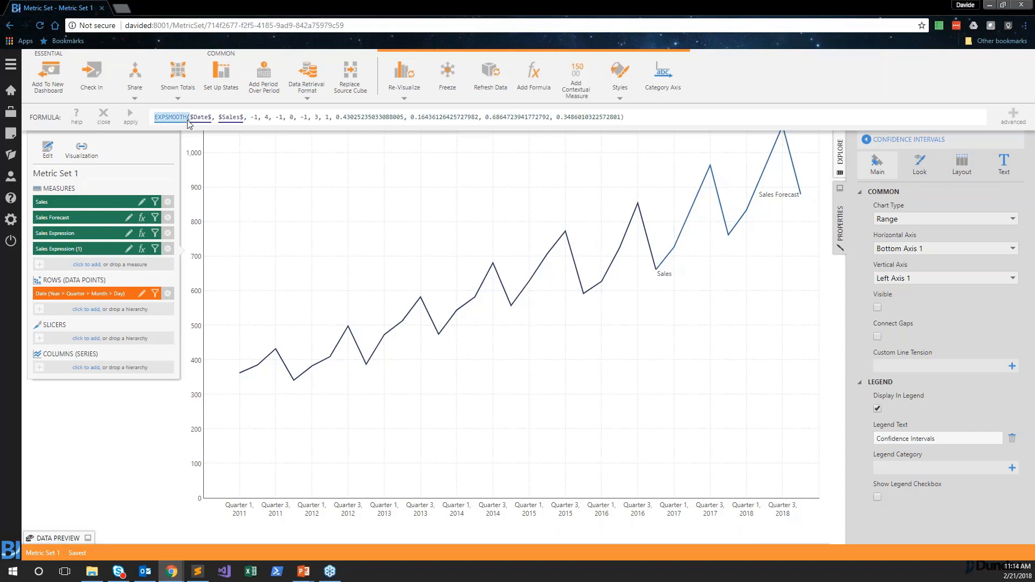
pyautogui.click(668, 117)
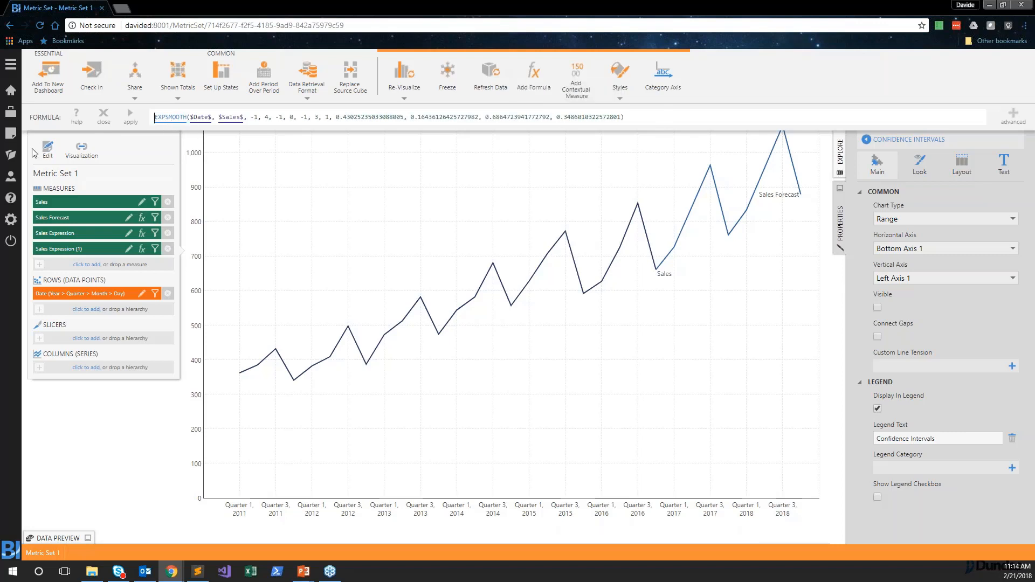
# - Switch to Sublime Text and examine the EXPSMOOTH reference, including its optional smoothing factor, smoothing type and optimizer pass parameters
pyautogui.hotkey('alt', 'Tab')
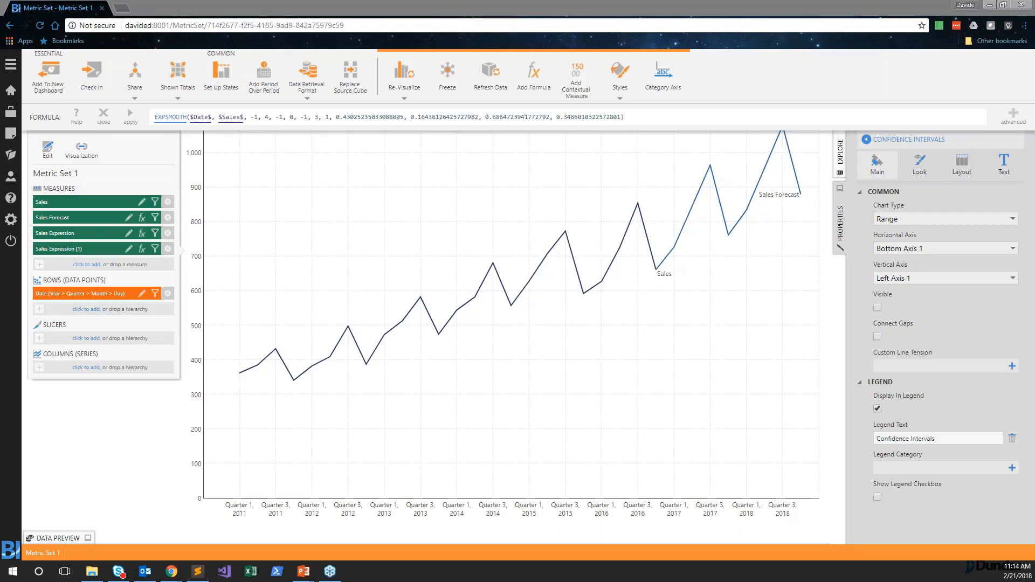
pyautogui.moveTo(0, 60); pyautogui.dragTo(387, 177)
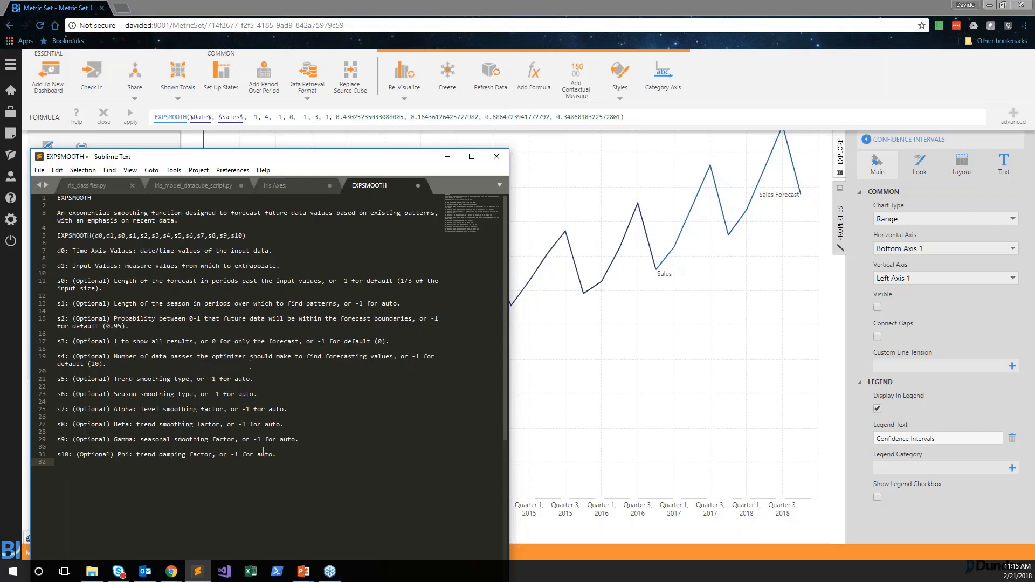
pyautogui.moveTo(278, 455); pyautogui.dragTo(221, 455)
pyautogui.click(247, 456)
pyautogui.moveTo(283, 444); pyautogui.dragTo(217, 423)
pyautogui.click(246, 410)
pyautogui.moveTo(223, 384); pyautogui.dragTo(193, 358)
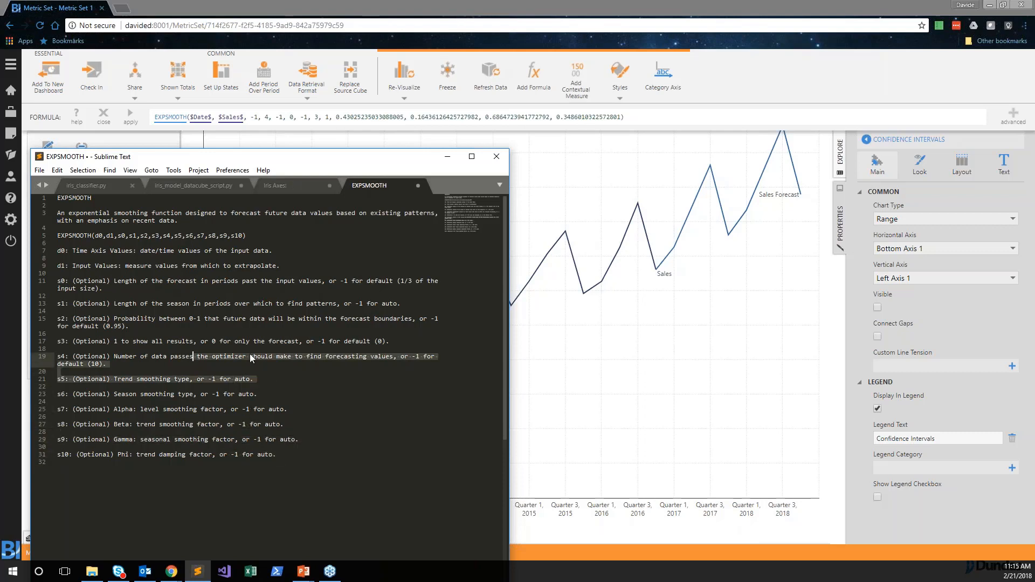
pyautogui.click(282, 328)
pyautogui.click(282, 335)
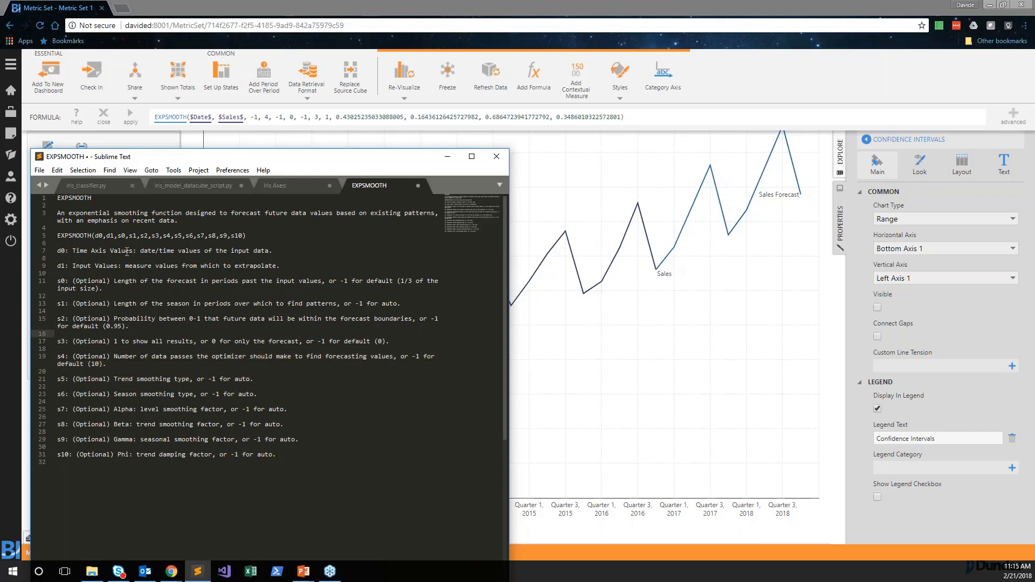
# - Compare the optional parameters in the Sublime Text EXPSMOOTH reference with the Sales Forecast formula's arguments, including the third optional argument
pyautogui.moveTo(102, 250); pyautogui.dragTo(259, 396)
pyautogui.click(271, 417)
pyautogui.moveTo(220, 160); pyautogui.dragTo(185, 157)
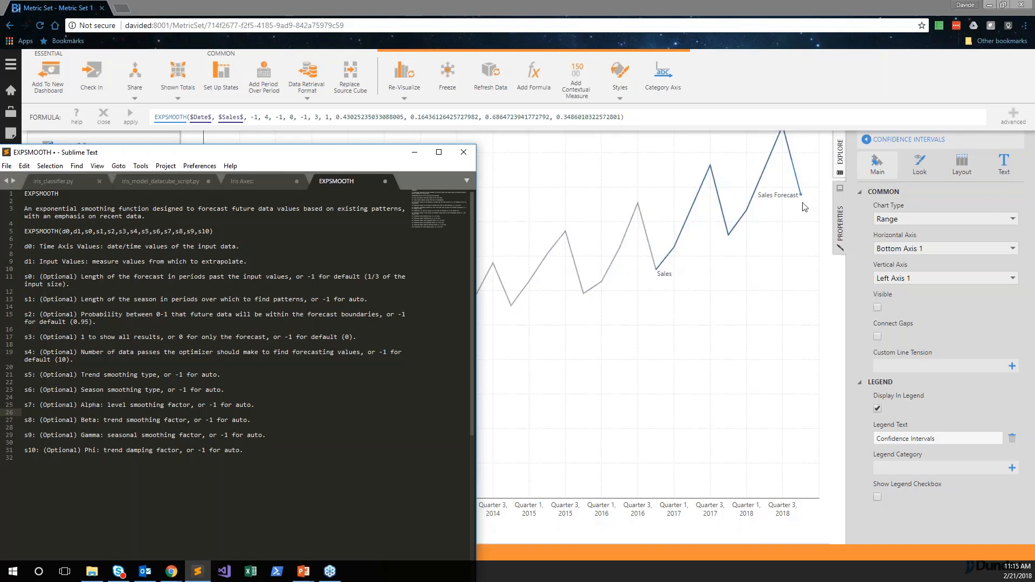
pyautogui.moveTo(803, 207)
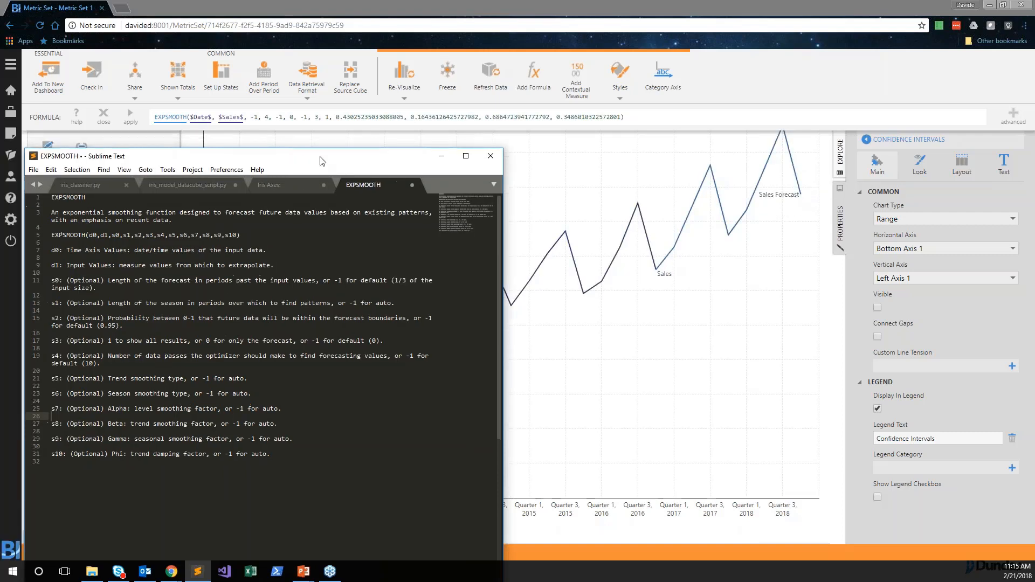
pyautogui.moveTo(292, 157); pyautogui.dragTo(255, 148)
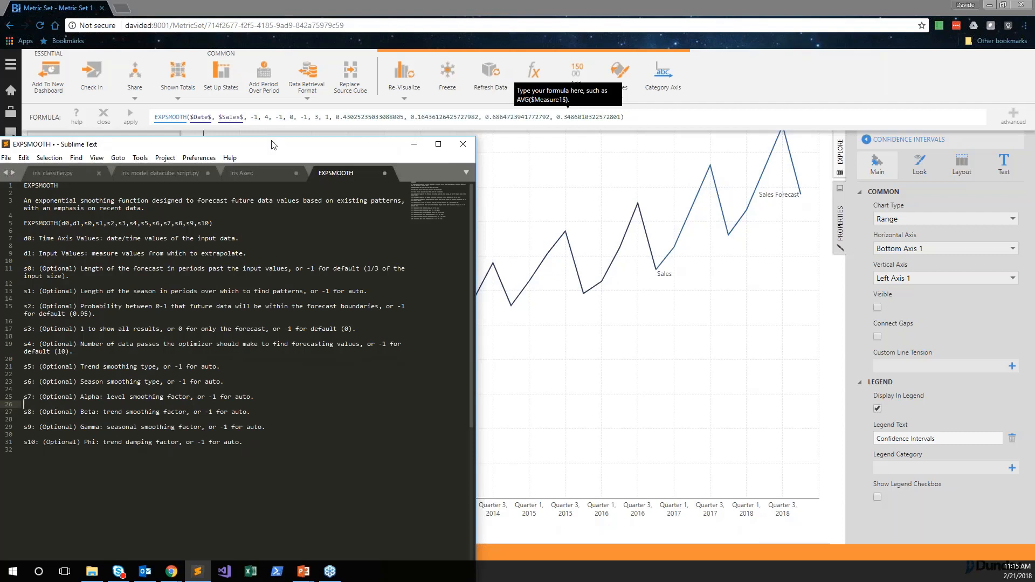
pyautogui.moveTo(272, 149)
pyautogui.mouseDown()
pyautogui.moveTo(316, 163)
pyautogui.moveTo(278, 143)
pyautogui.moveTo(270, 165)
pyautogui.mouseUp()
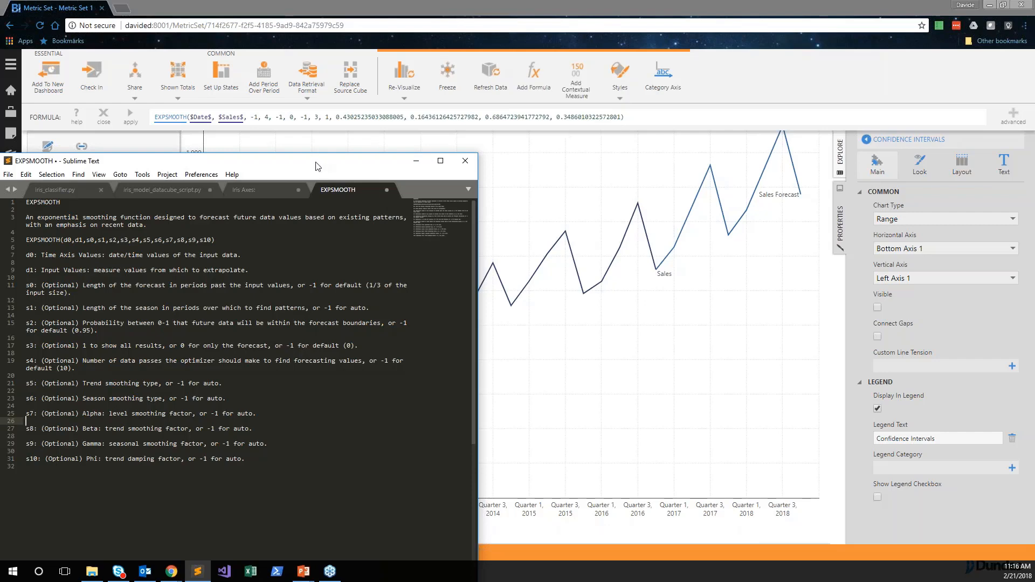
pyautogui.moveTo(317, 166); pyautogui.dragTo(402, 160)
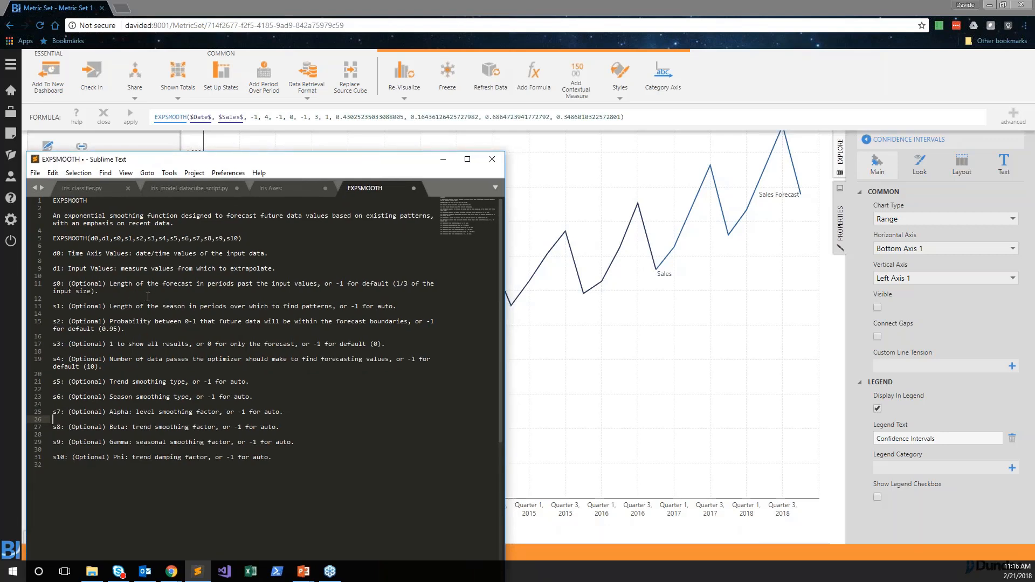
pyautogui.doubleClick(279, 118)
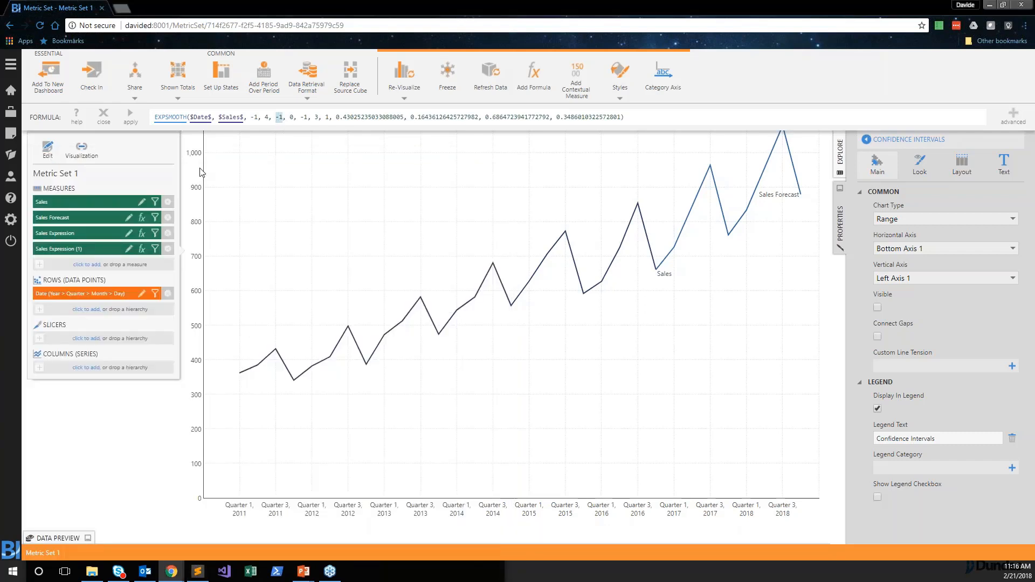
pyautogui.click(199, 573)
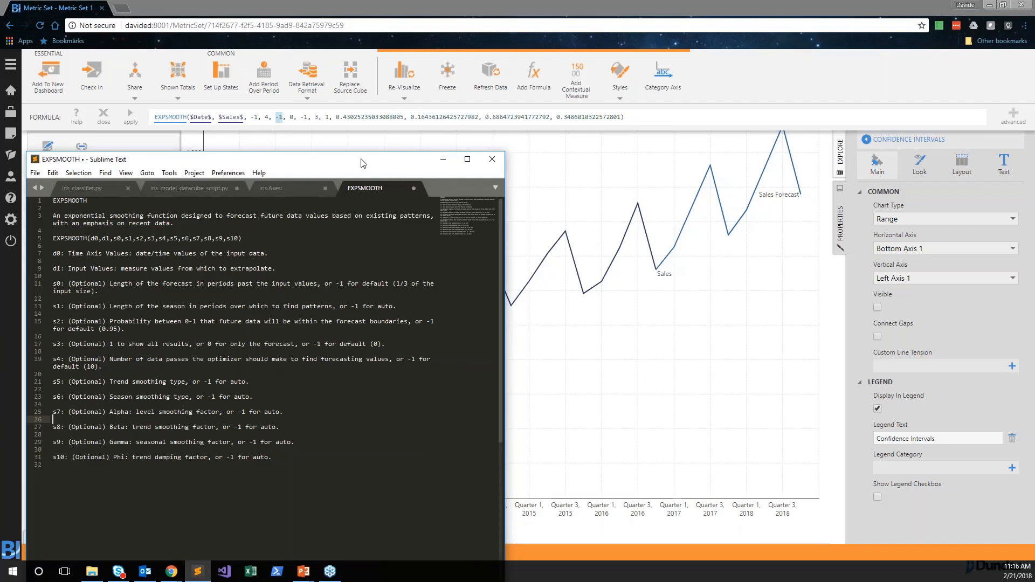
# - Return to the Dundas BI metric set and make the chart's Confidence Intervals series visible
pyautogui.click(443, 159)
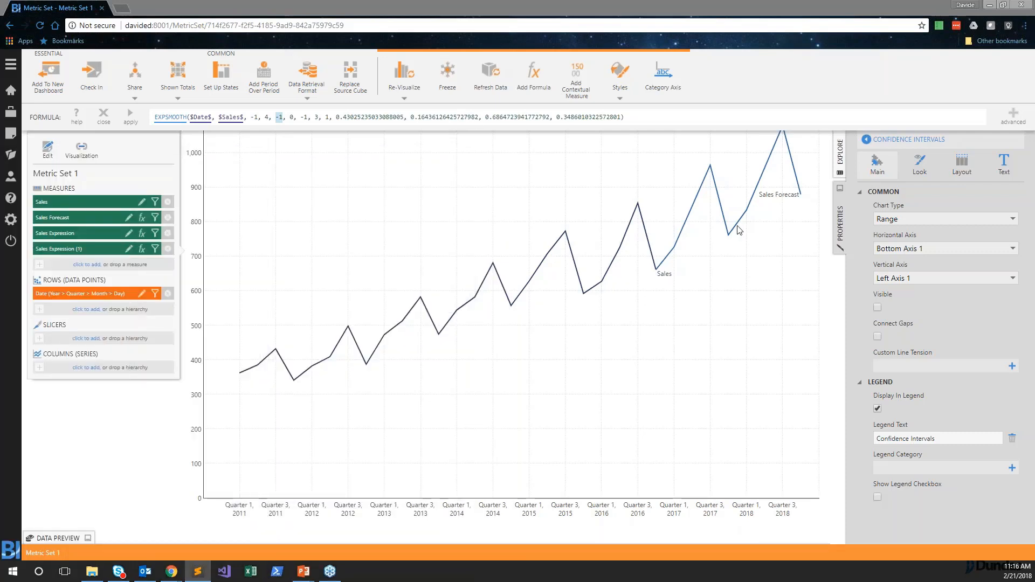
pyautogui.click(865, 216)
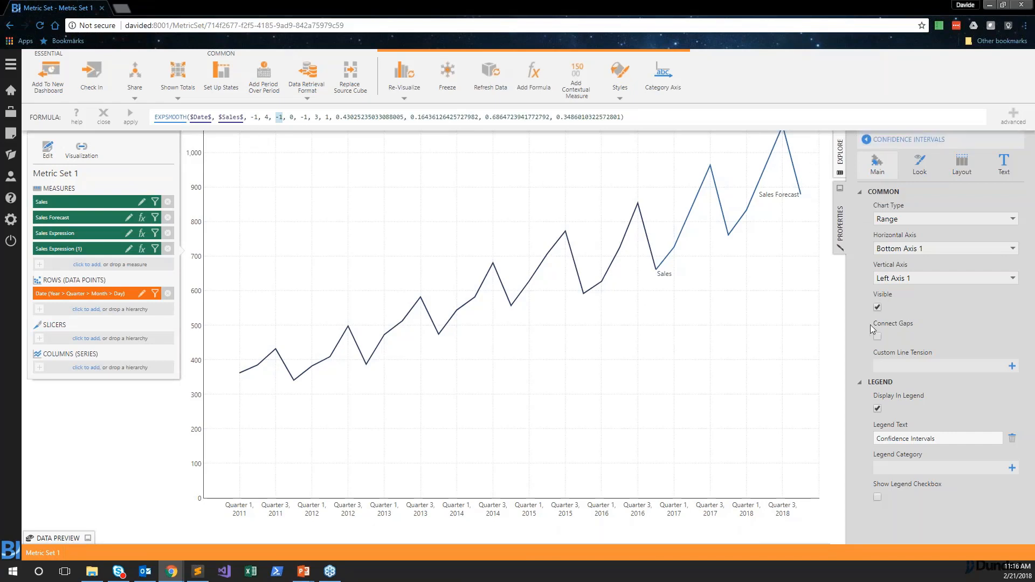
# - Add the arguments -1, -1 and 0.75 after $Sales$ in the EXPSMOOTH_UPPER formula and apply it
pyautogui.click(141, 235)
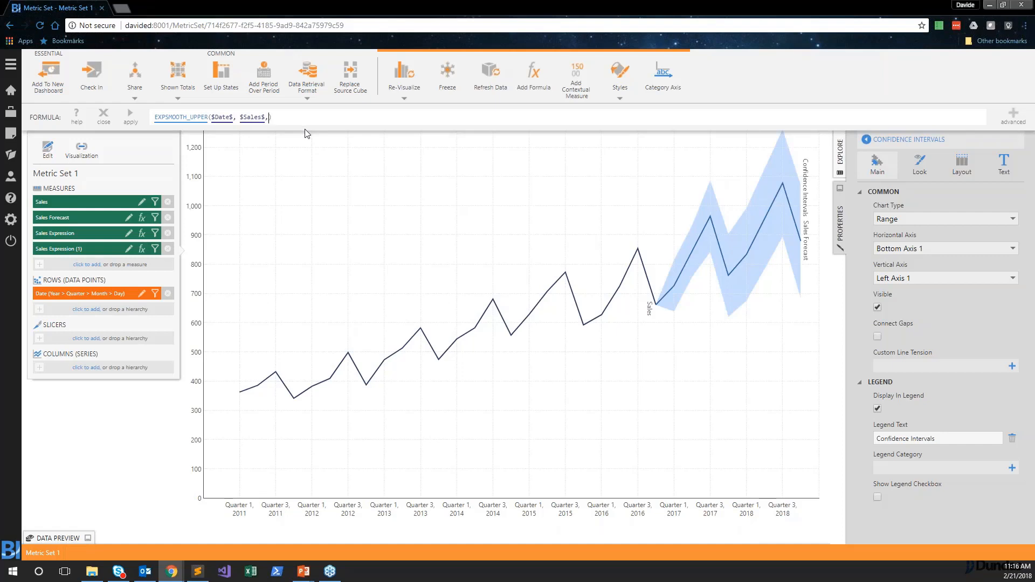
pyautogui.write(',-,1')
pyautogui.press('BackSpace')
pyautogui.press('BackSpace')
pyautogui.write('1,')
pyautogui.write('-1')
pyautogui.write(',.')
pyautogui.write('.')
pyautogui.write('75')
pyautogui.click(291, 118)
pyautogui.write('0')
pyautogui.click(130, 116)
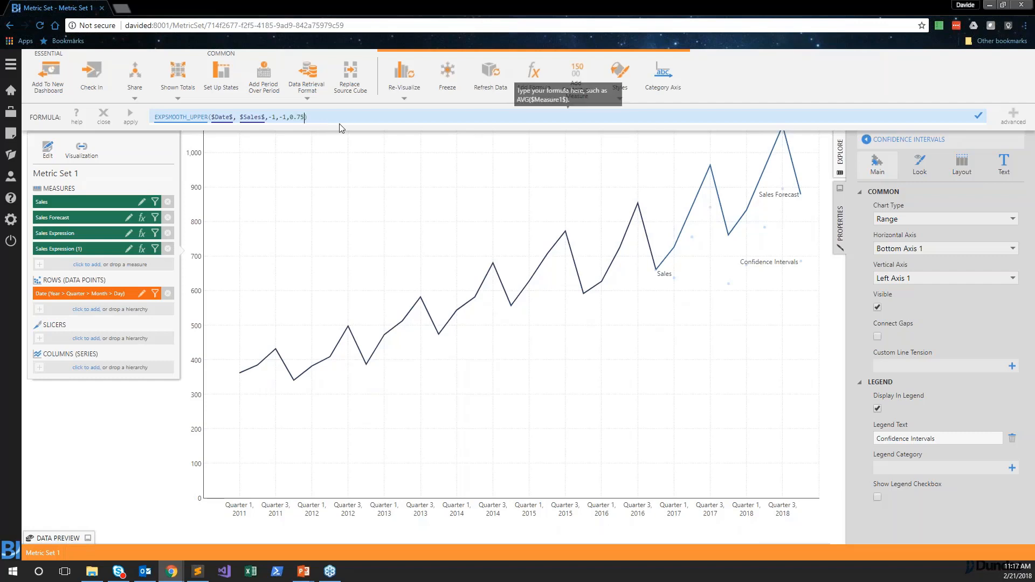
# - Set the probability argument of the EXPSMOOTH_UPPER formula to .95 and apply it
pyautogui.press('BackSpace')
pyautogui.press('BackSpace')
pyautogui.press('BackSpace')
pyautogui.press('BackSpace')
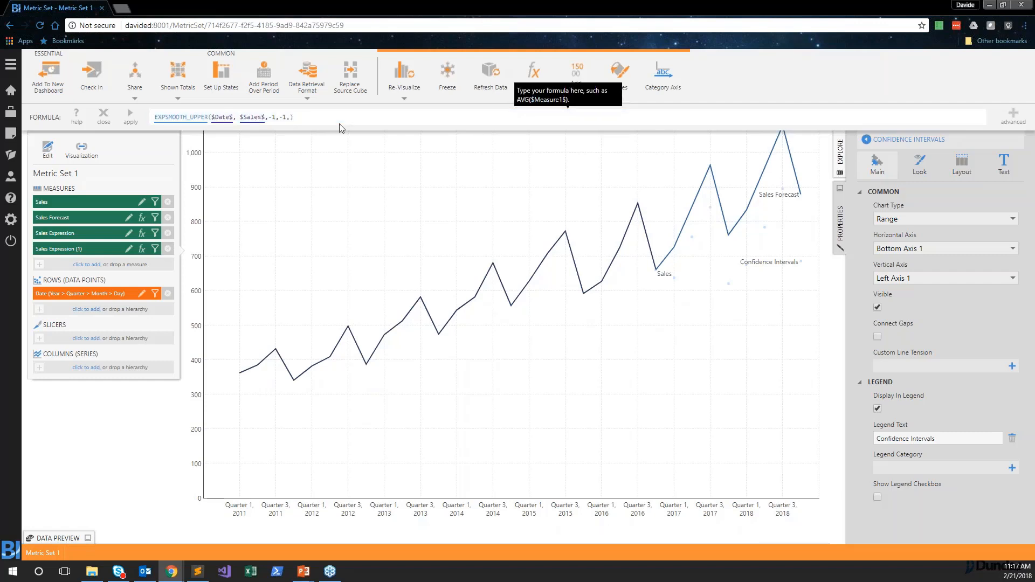
pyautogui.write('.95')
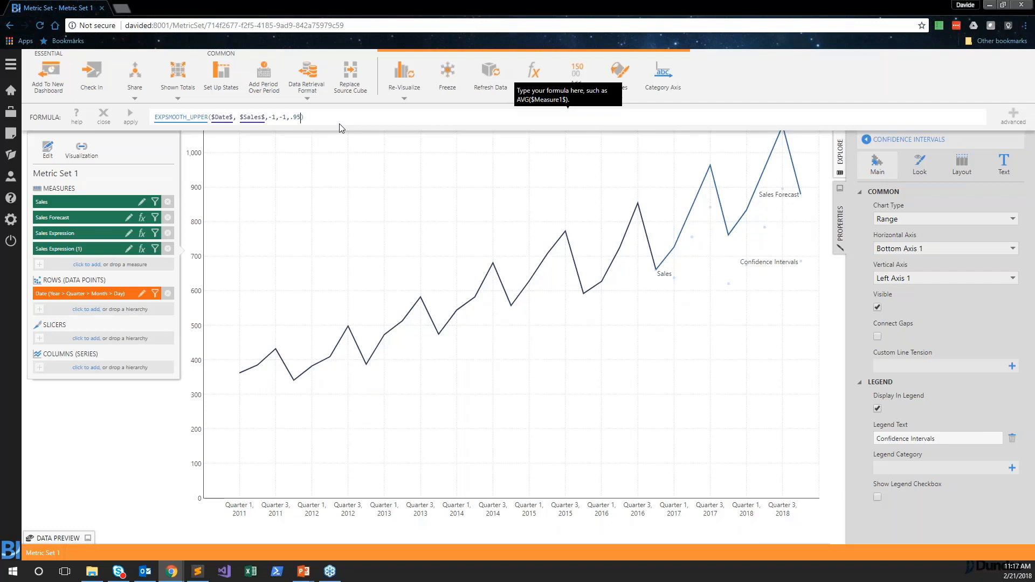
pyautogui.click(131, 118)
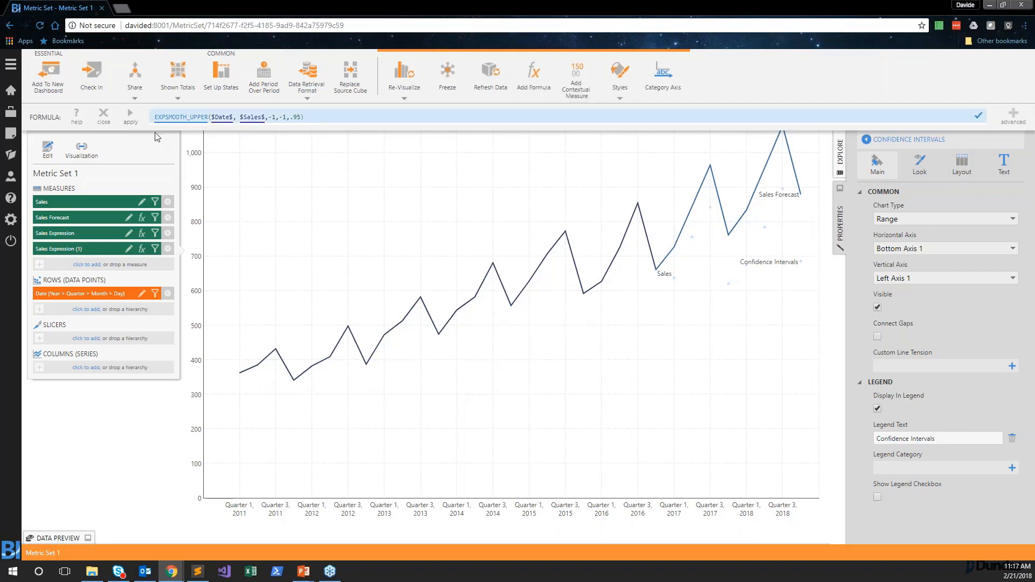
# - Set the season length argument of the EXPSMOOTH_UPPER formula to 4 and apply it
pyautogui.click(290, 123)
pyautogui.press('BackSpace')
pyautogui.write('4')
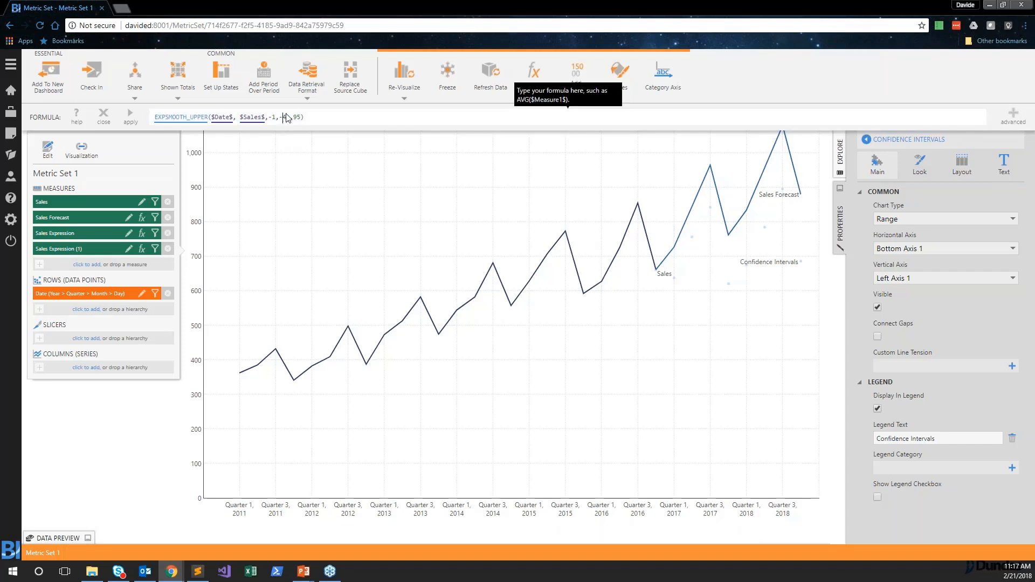
pyautogui.press('BackSpace')
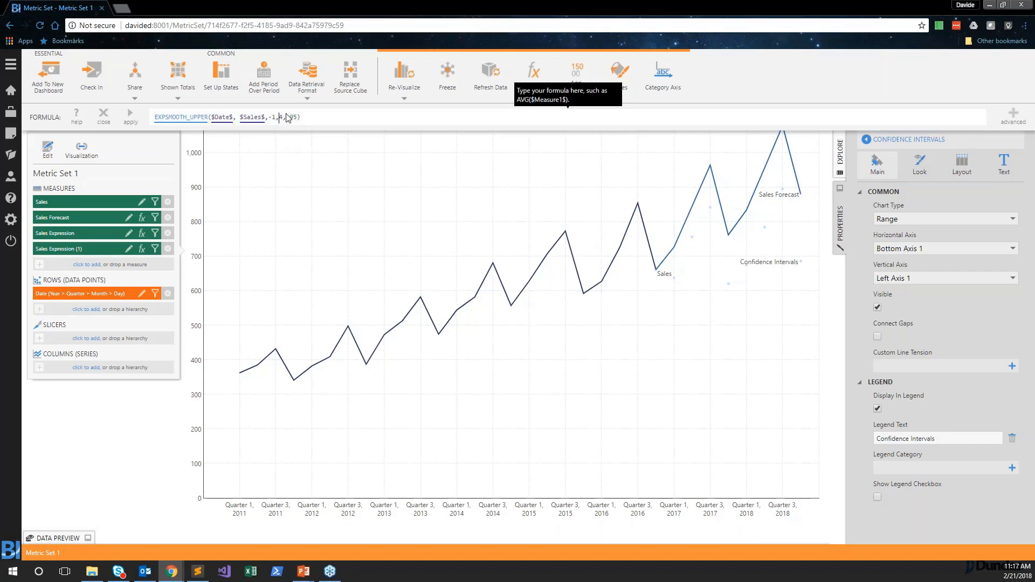
pyautogui.click(130, 115)
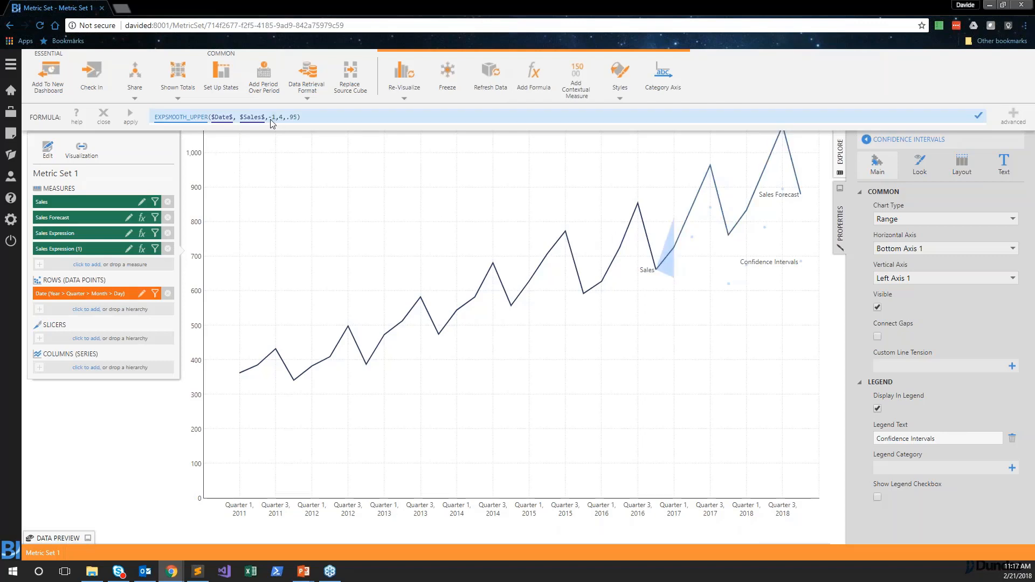
# - Set the forecast length argument of the EXPSMOOTH_UPPER formula to 8 and apply it
pyautogui.write('8')
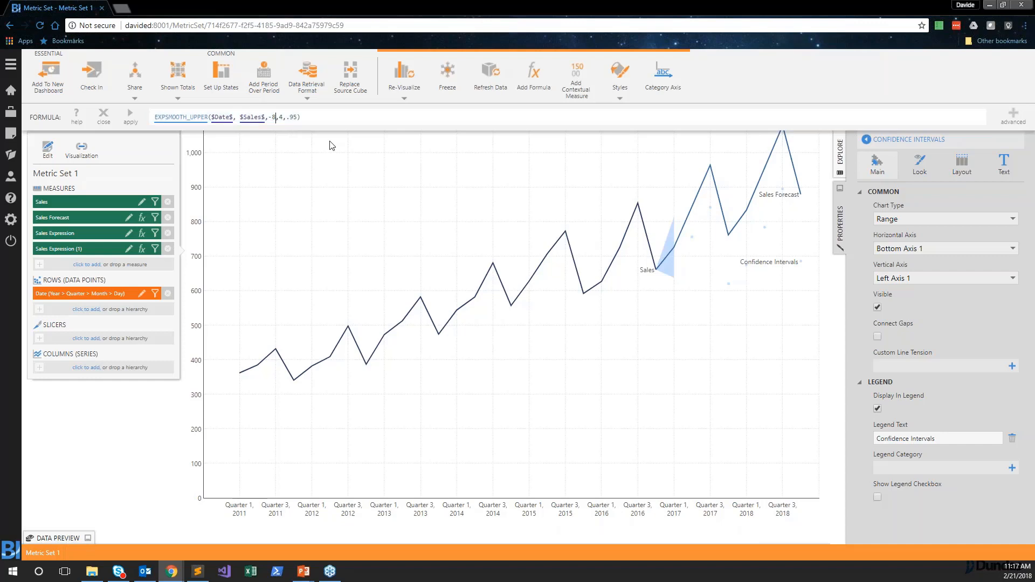
pyautogui.press('Left')
pyautogui.press('BackSpace')
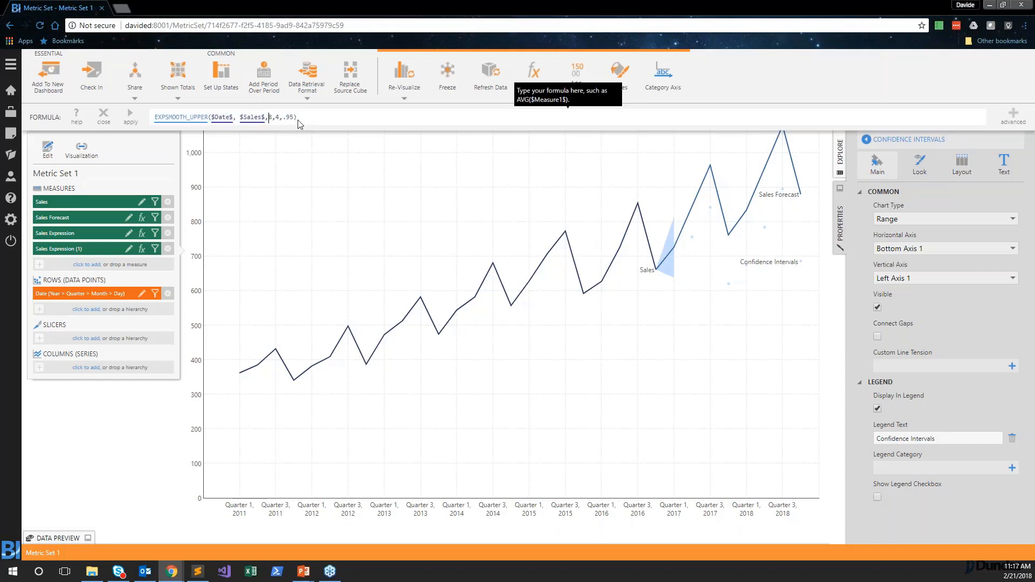
pyautogui.click(131, 115)
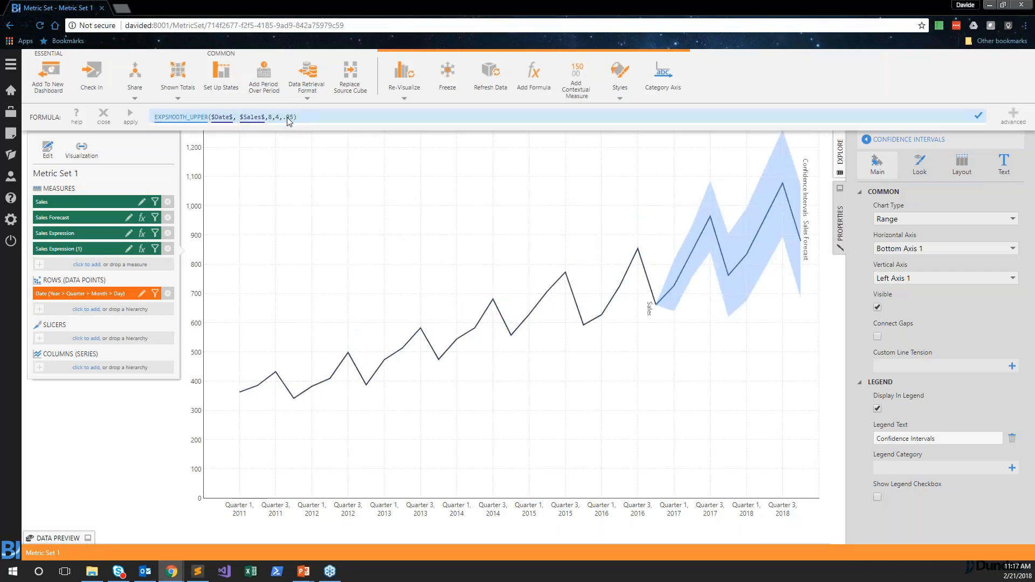
# - Set the probability argument of the EXPSMOOTH_UPPER formula to .80 and apply it
pyautogui.press('Delete')
pyautogui.write('8')
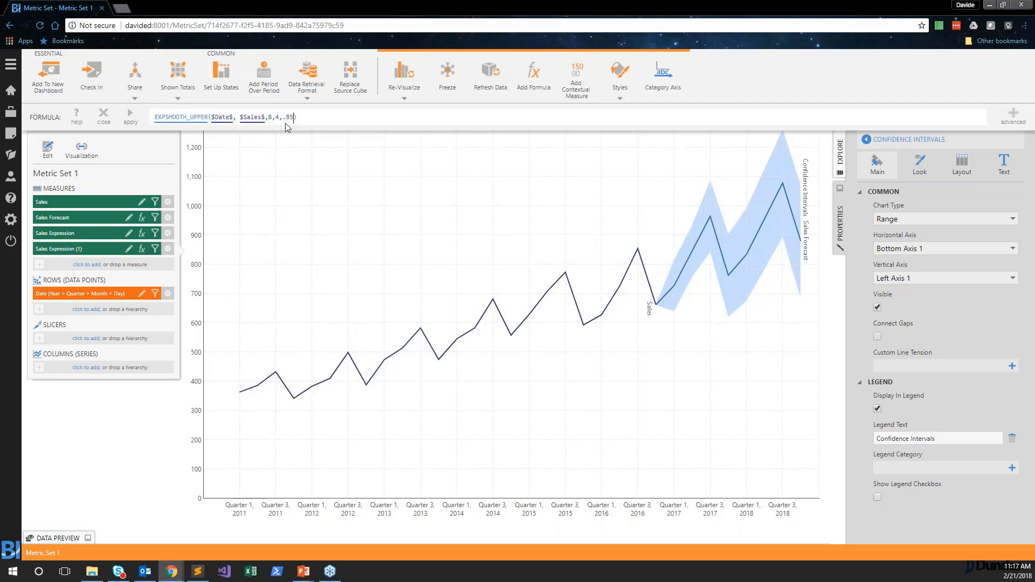
pyautogui.write('0')
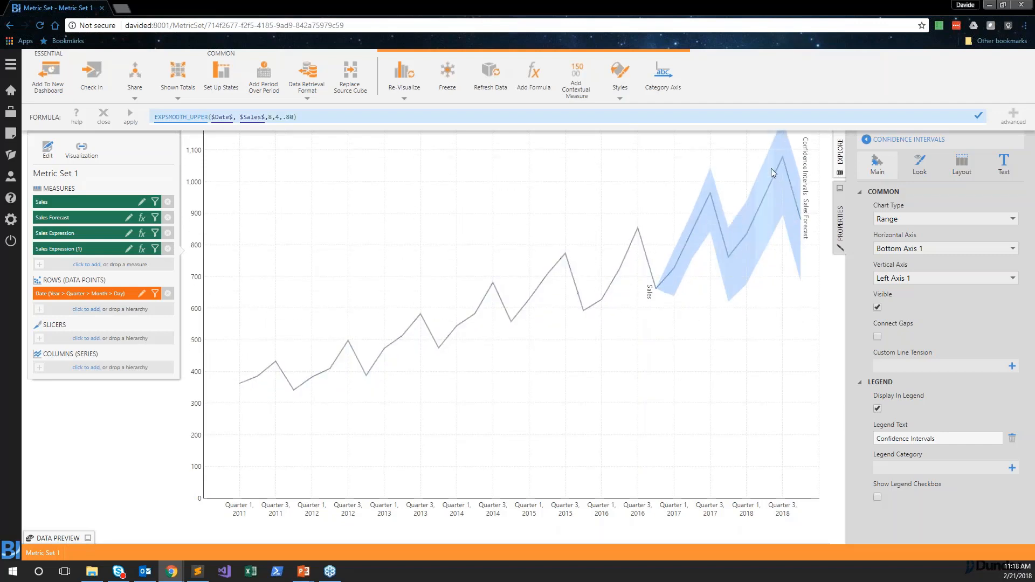
# - Replace the EXPSMOOTH_LOWER measure's formula with a copy of the upper one, EXPSMOOTH_UPPER($Date$, $Sales$,8,4,.80), and apply it
pyautogui.click(141, 233)
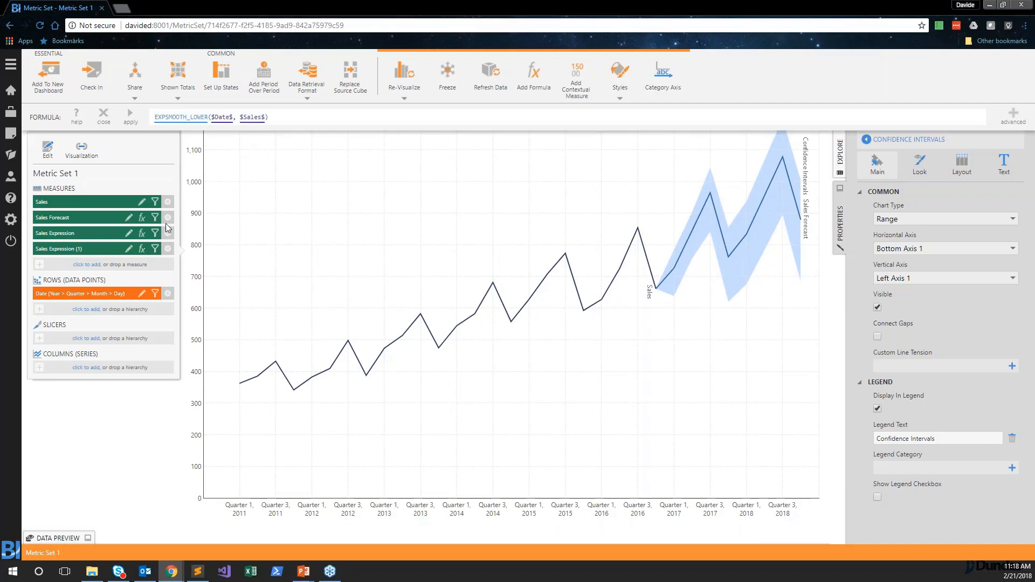
pyautogui.click(141, 248)
pyautogui.click(142, 248)
pyautogui.click(273, 123)
pyautogui.hotkey('ctrl', 'a')
pyautogui.write('EXPSMOOTH_UPPER($Date$, $Sales$,8,4,.80)')
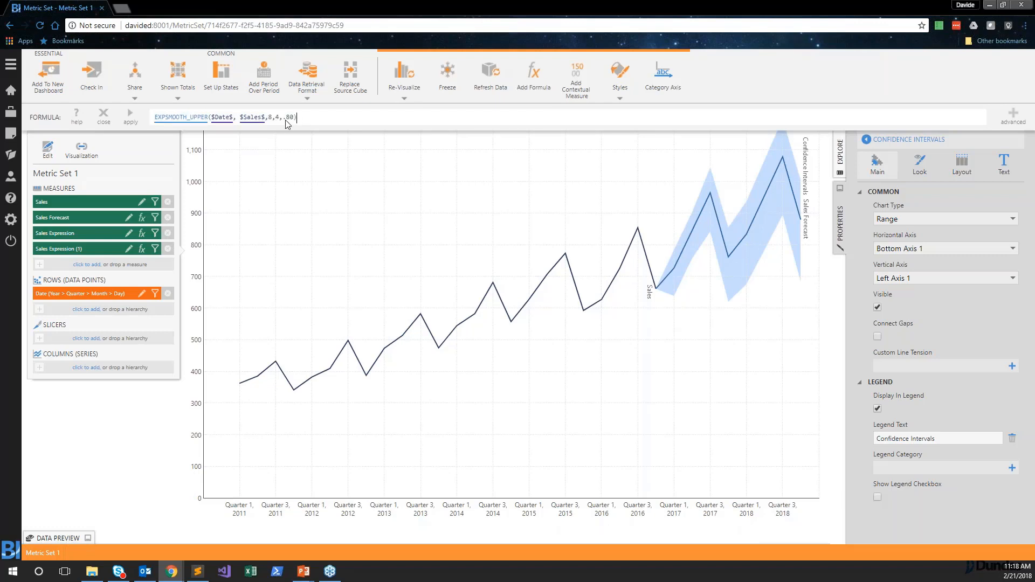
pyautogui.press('Return')
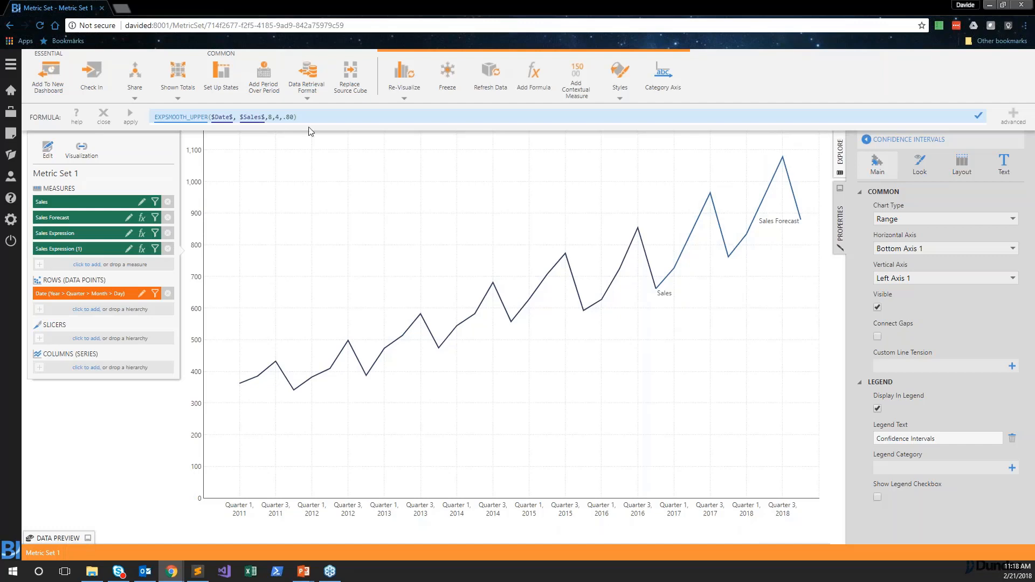
# - Change the copied formula's function to EXPSMOOTH_LOWER, keeping the arguments 8,4,.80, apply it and close the formula
pyautogui.doubleClick(192, 118)
pyautogui.write('l')
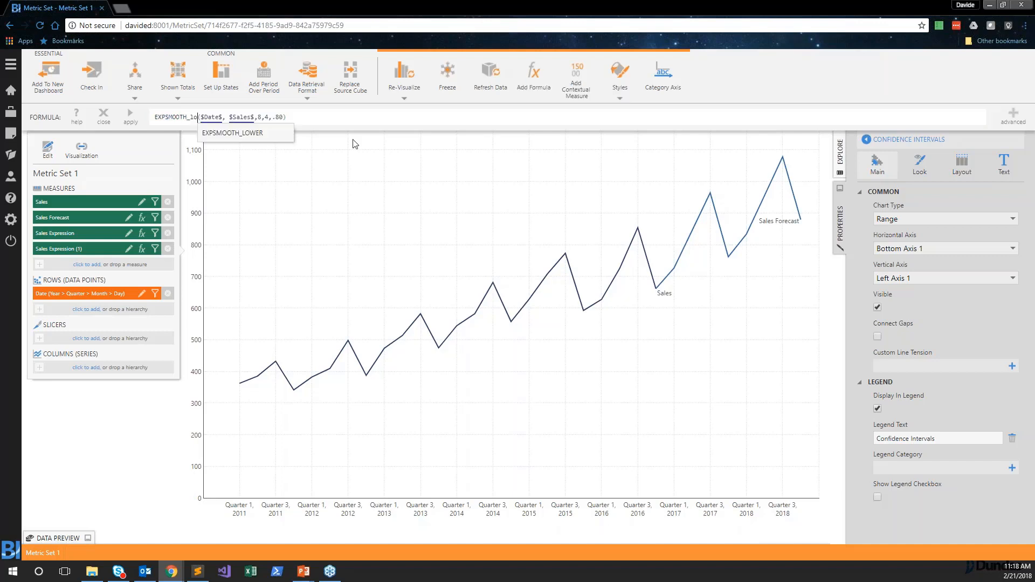
pyautogui.press('Return')
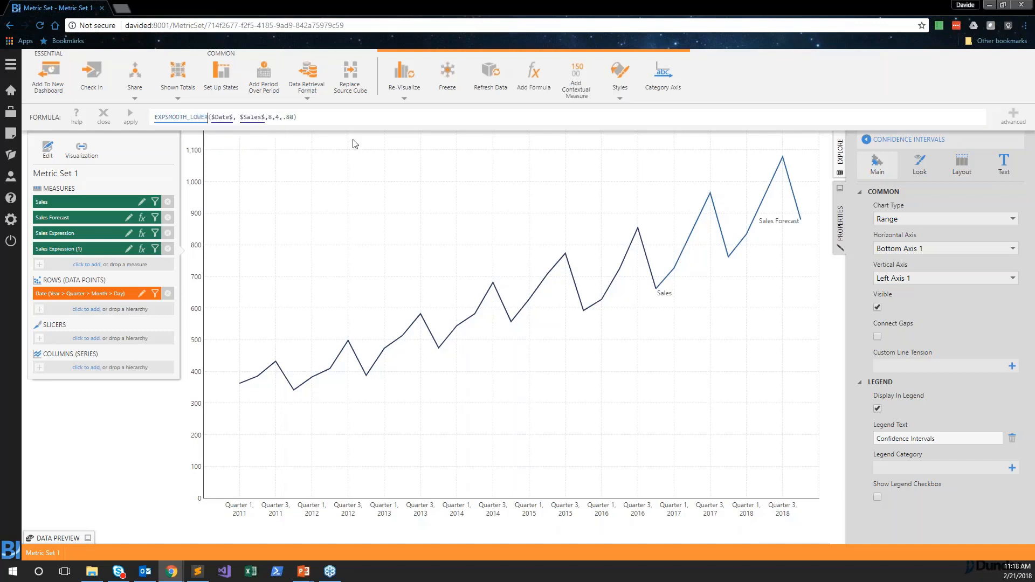
pyautogui.click(132, 119)
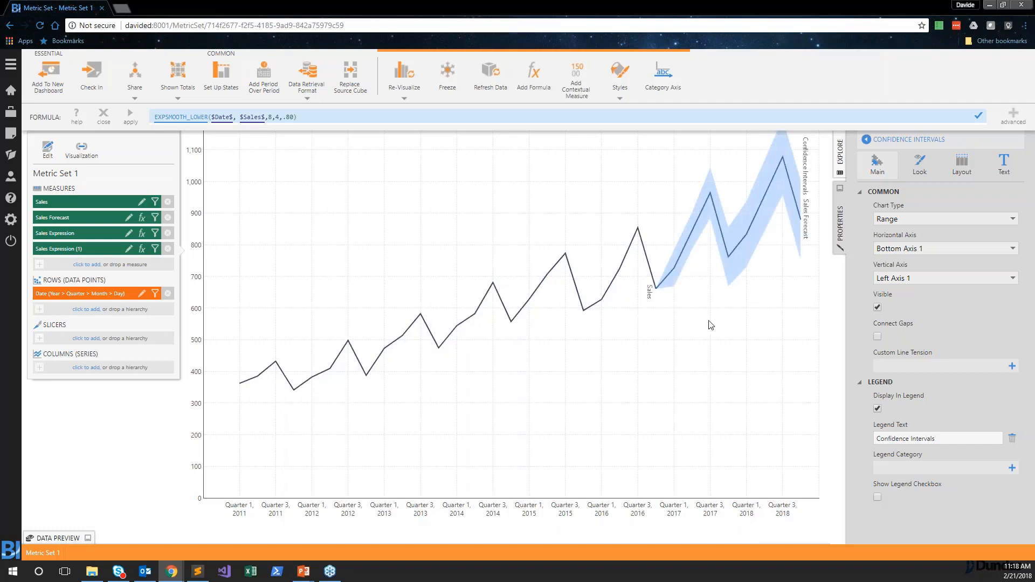
pyautogui.click(107, 117)
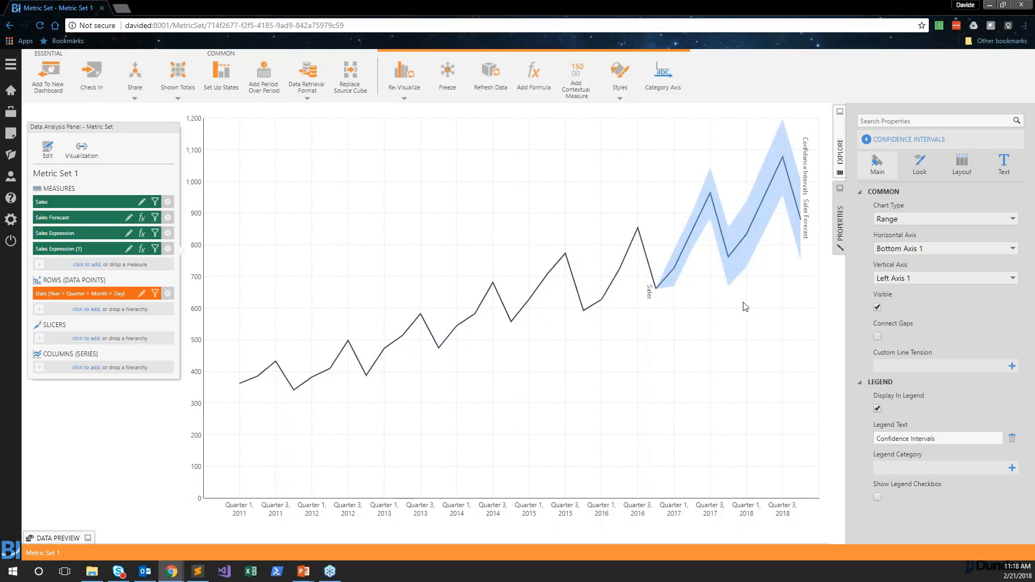
# - Open the Sales Forecast measure's formula and examine the s3 show-results parameter in the Sublime Text EXPSMOOTH reference
pyautogui.click(147, 223)
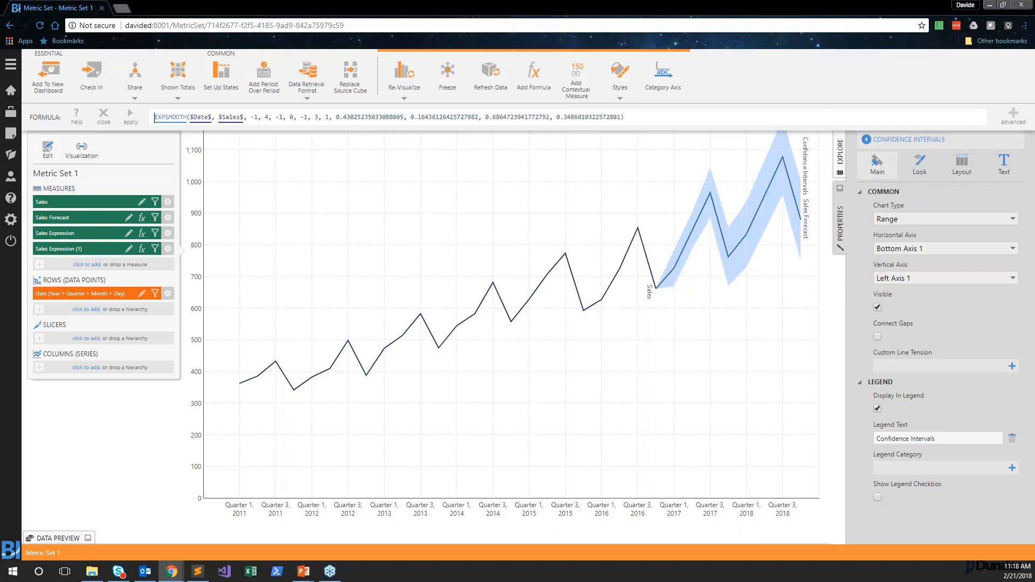
pyautogui.hotkey('alt', 'Tab')
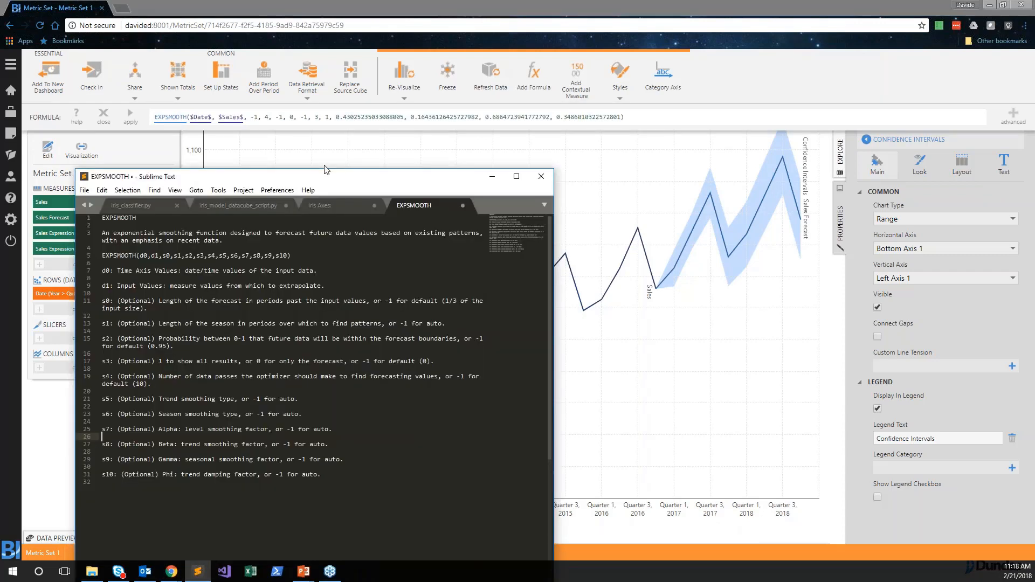
pyautogui.moveTo(325, 170); pyautogui.dragTo(349, 127)
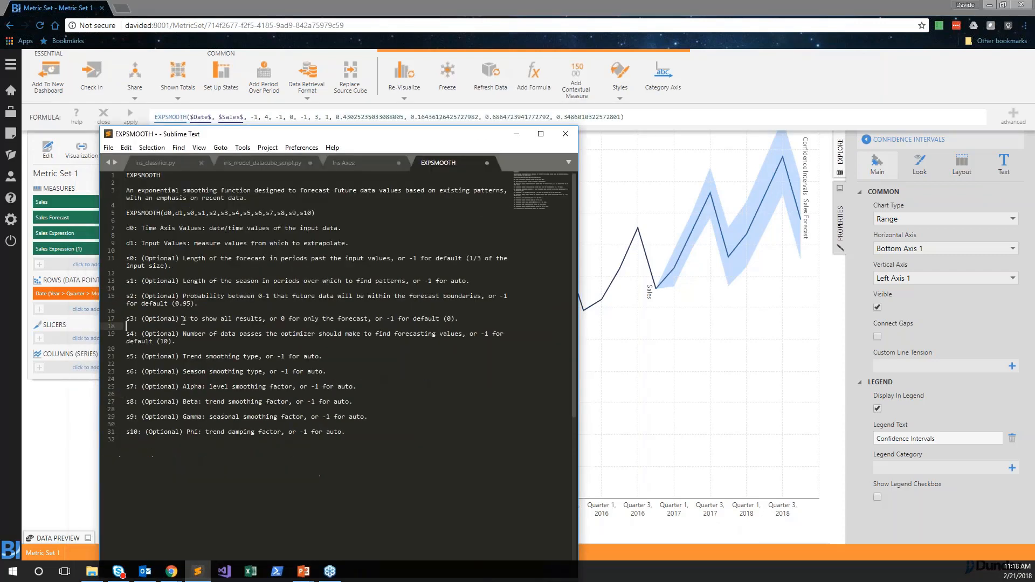
pyautogui.moveTo(183, 318); pyautogui.dragTo(460, 320)
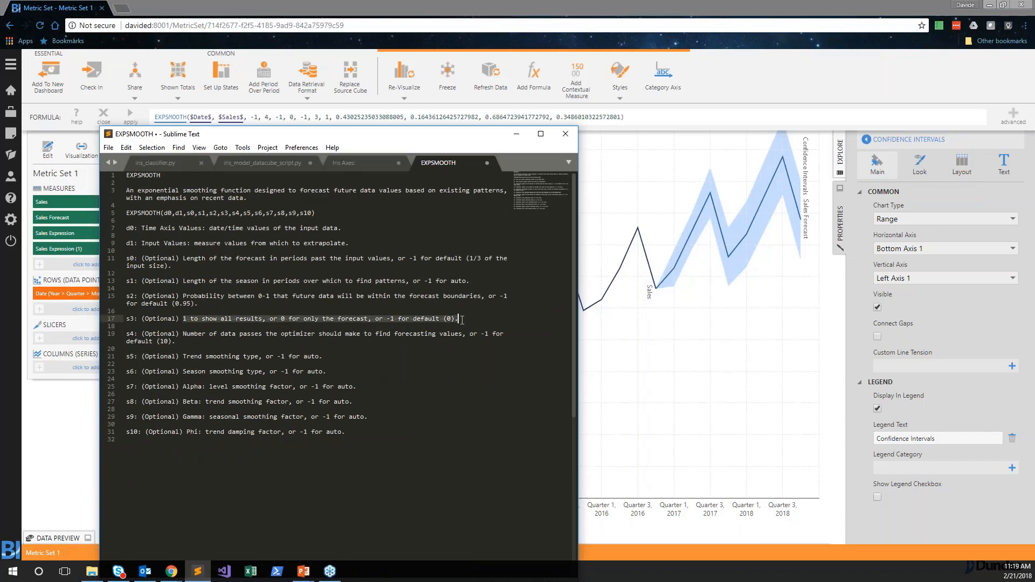
pyautogui.click(461, 320)
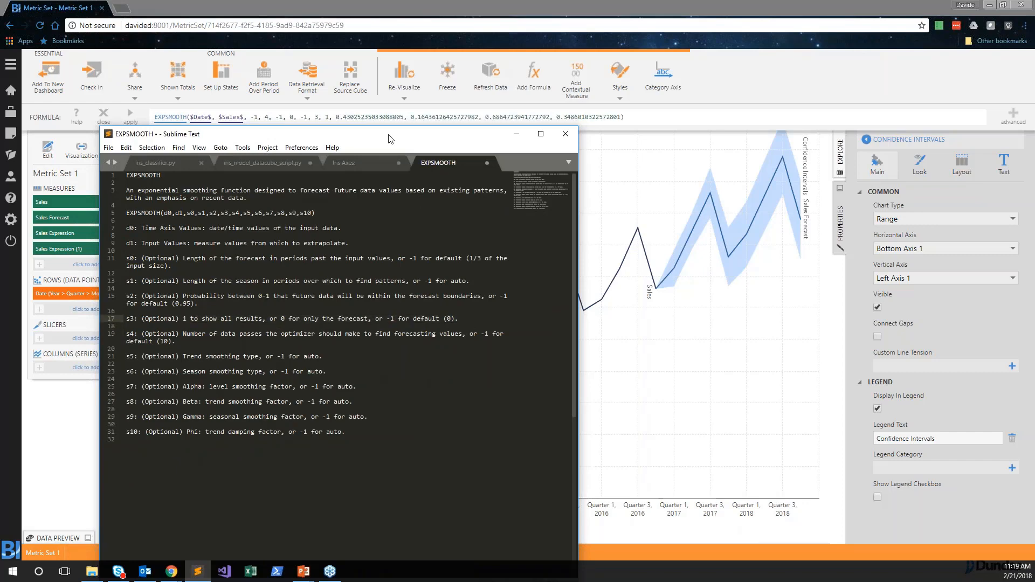
pyautogui.moveTo(389, 135); pyautogui.dragTo(0, 108)
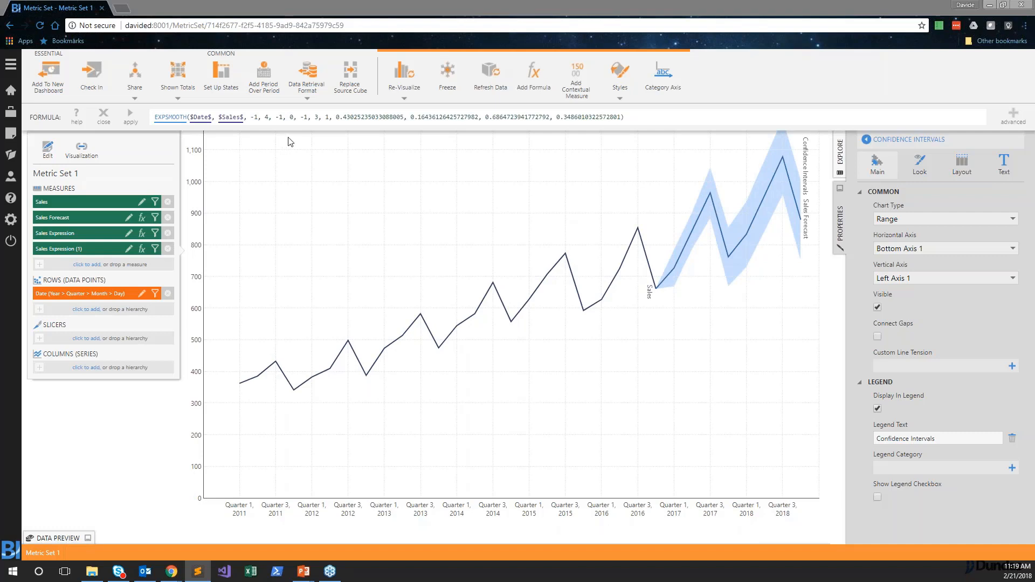
# - Set the show-results argument (s3) of the Sales Forecast measure's EXPSMOOTH formula to 1 and apply it
pyautogui.click(294, 120)
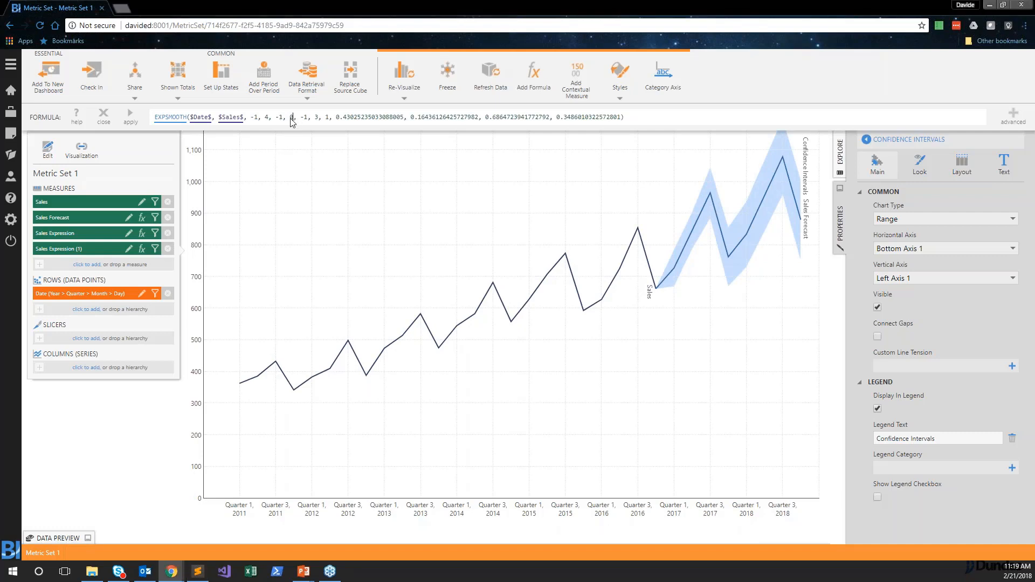
pyautogui.doubleClick(291, 118)
pyautogui.write('1')
pyautogui.click(131, 114)
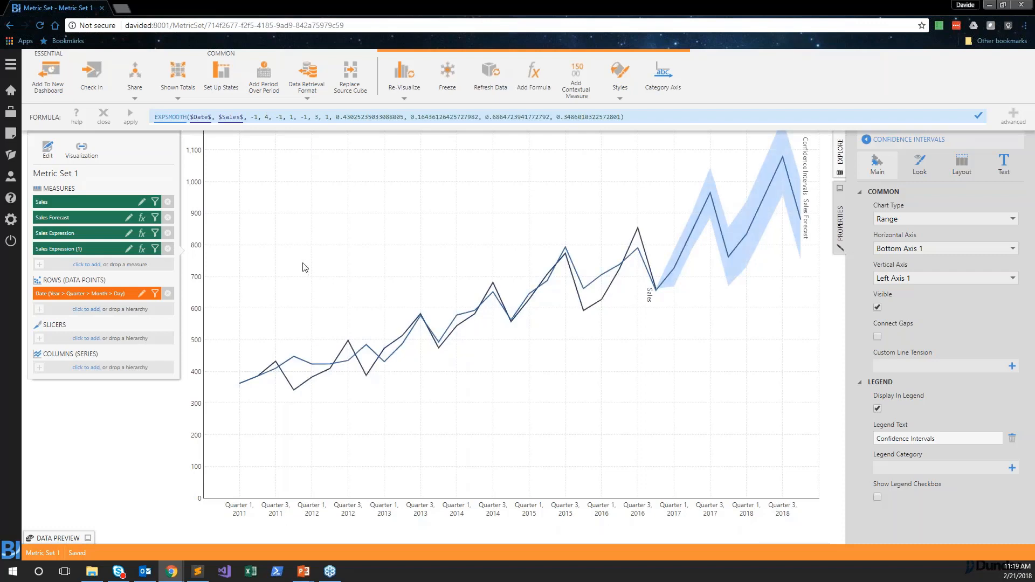
# - Add a show-results argument of 1 to the Sales Expression measure's EXPSMOOTH_UPPER formula, after .80, and apply it
pyautogui.click(141, 233)
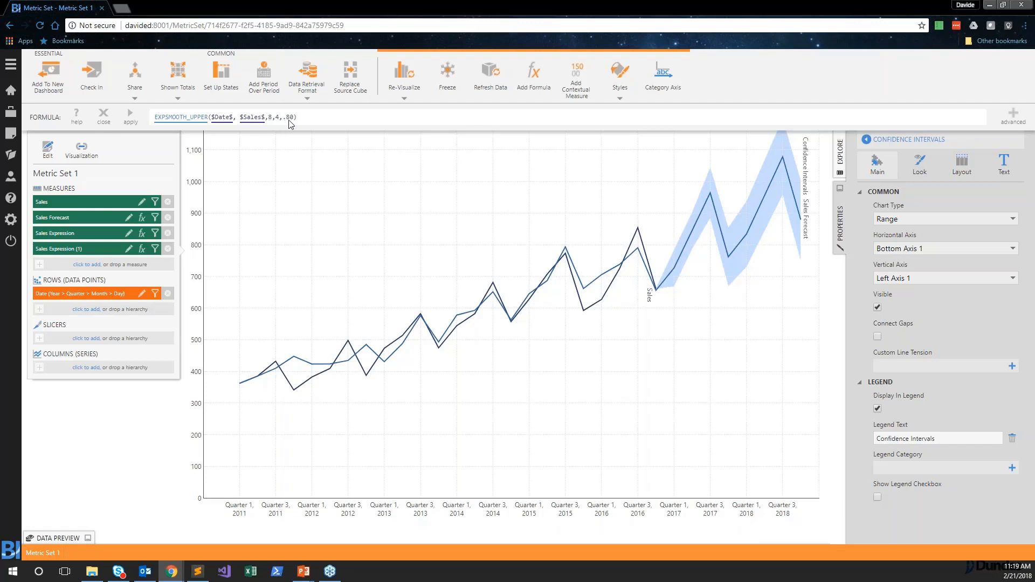
pyautogui.write(',1')
pyautogui.click(129, 115)
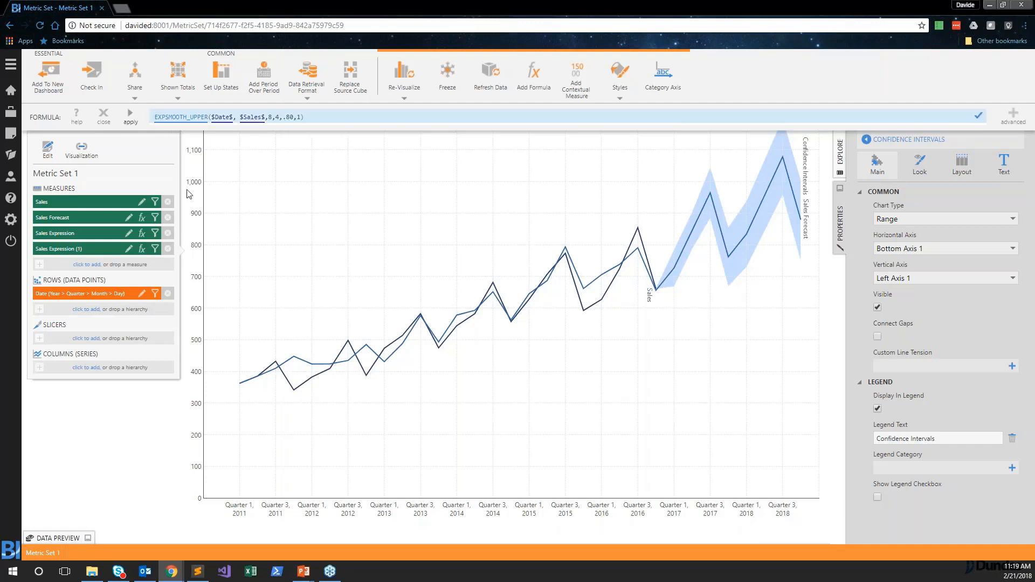
# - Add the same show-results argument of 1 to the Sales Expression (1) measure's EXPSMOOTH_LOWER formula and apply it
pyautogui.click(142, 249)
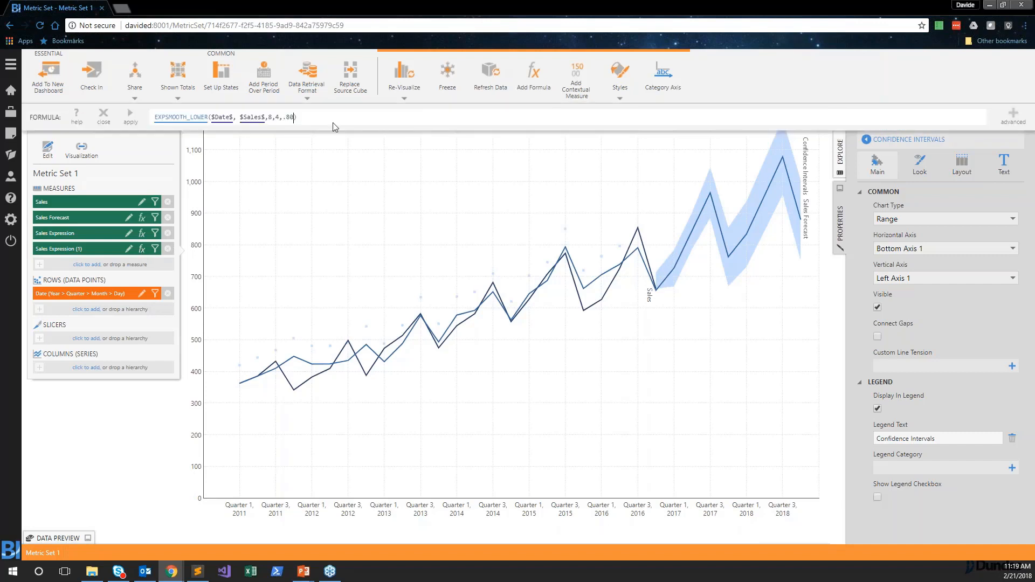
pyautogui.write(',1')
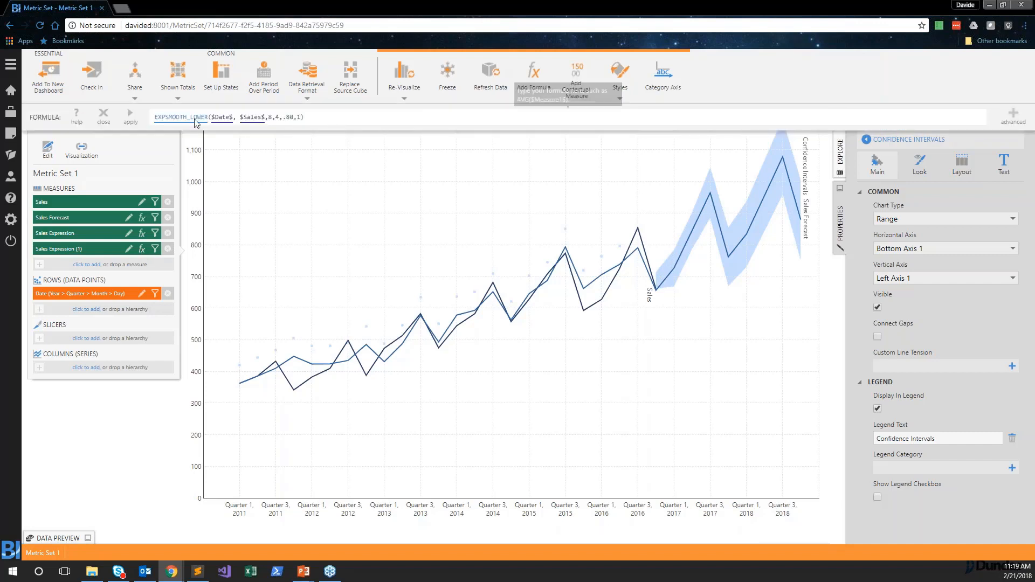
pyautogui.click(130, 114)
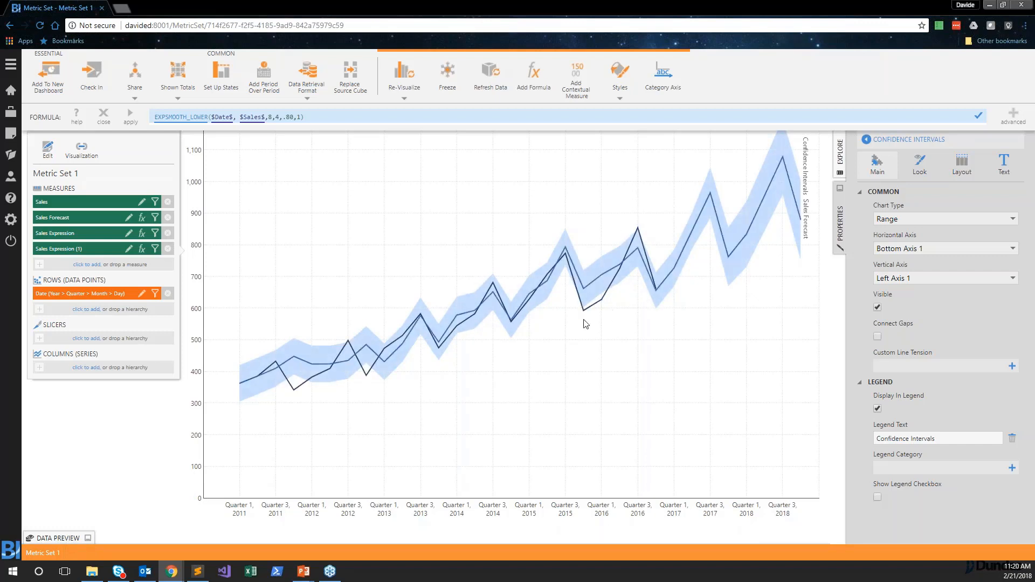
# - Hide the Confidence Intervals data point series in the chart by turning off its Visible setting
pyautogui.click(196, 573)
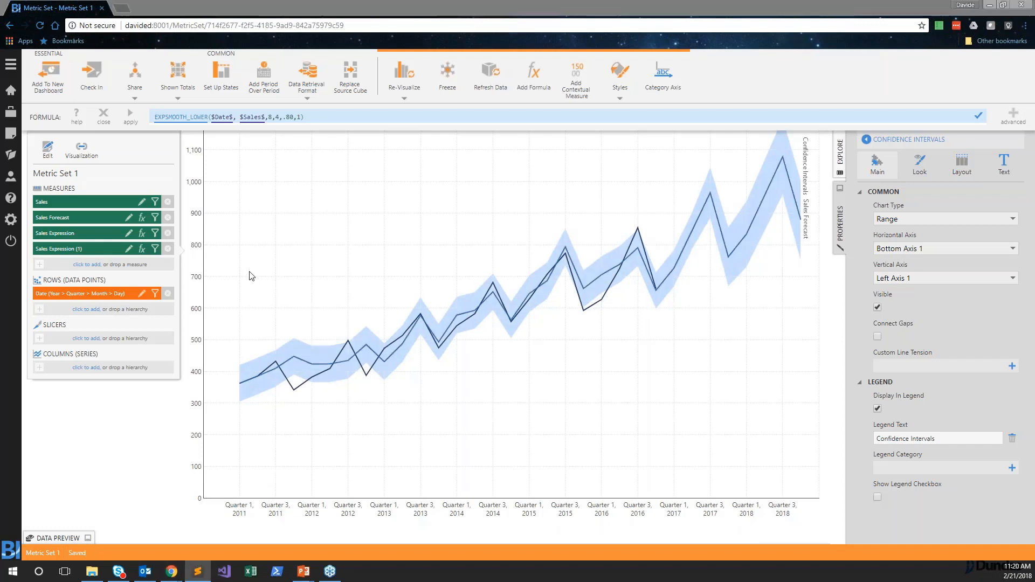
pyautogui.click(872, 140)
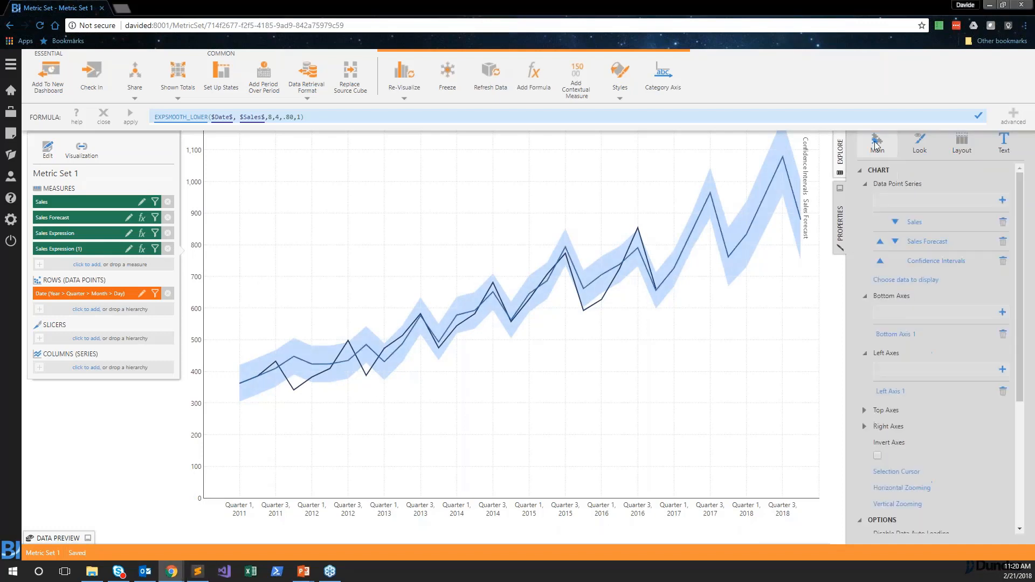
pyautogui.click(936, 261)
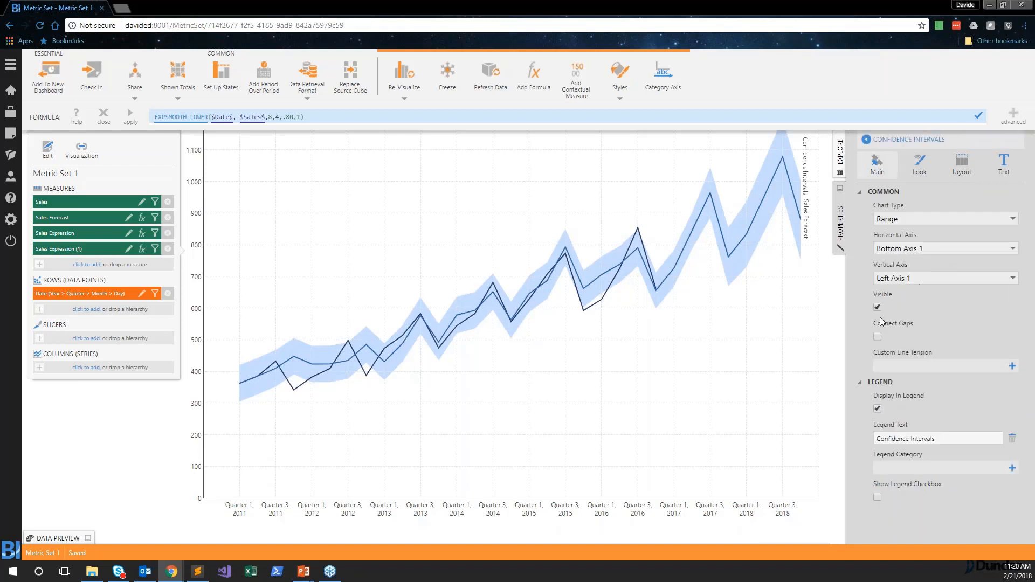
pyautogui.click(877, 307)
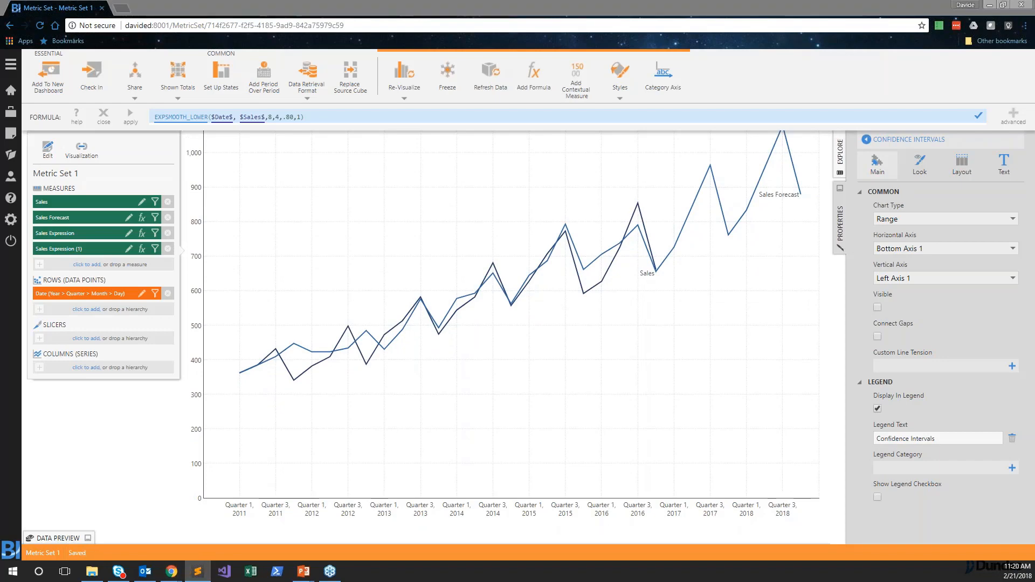
# - Bring the Sublime Text EXPSMOOTH reference into view and examine the s4 parameter for the number of optimizer data passes
pyautogui.moveTo(0, 93); pyautogui.dragTo(252, 84)
pyautogui.click(162, 275)
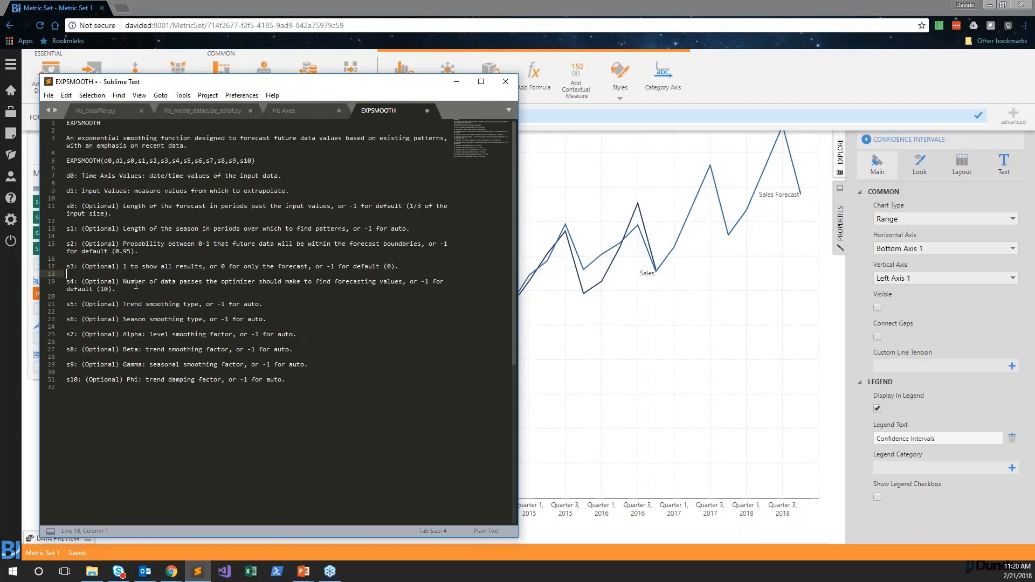
pyautogui.moveTo(123, 283); pyautogui.dragTo(286, 291)
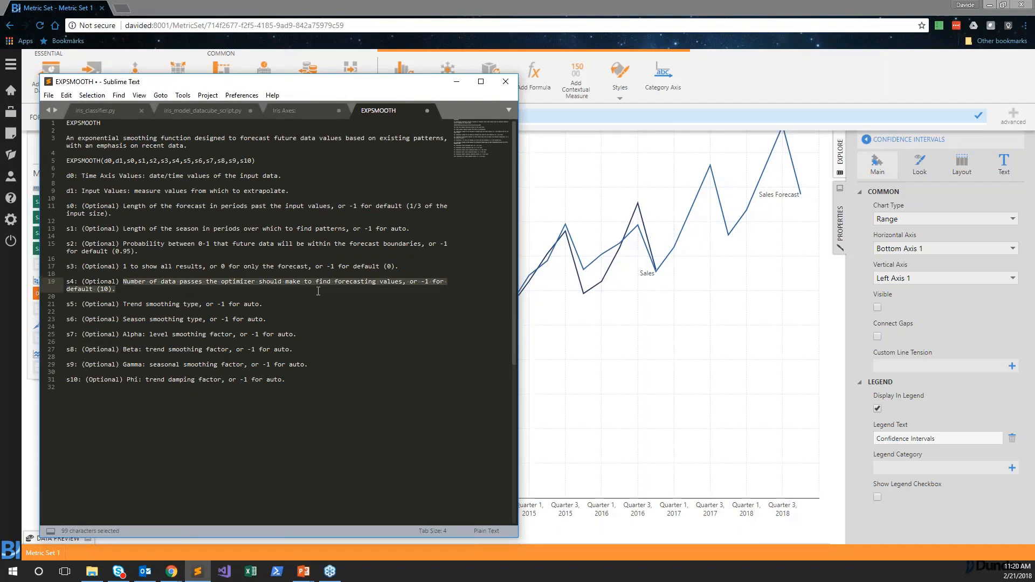
pyautogui.moveTo(116, 290); pyautogui.dragTo(85, 281)
pyautogui.click(141, 290)
pyautogui.click(116, 289)
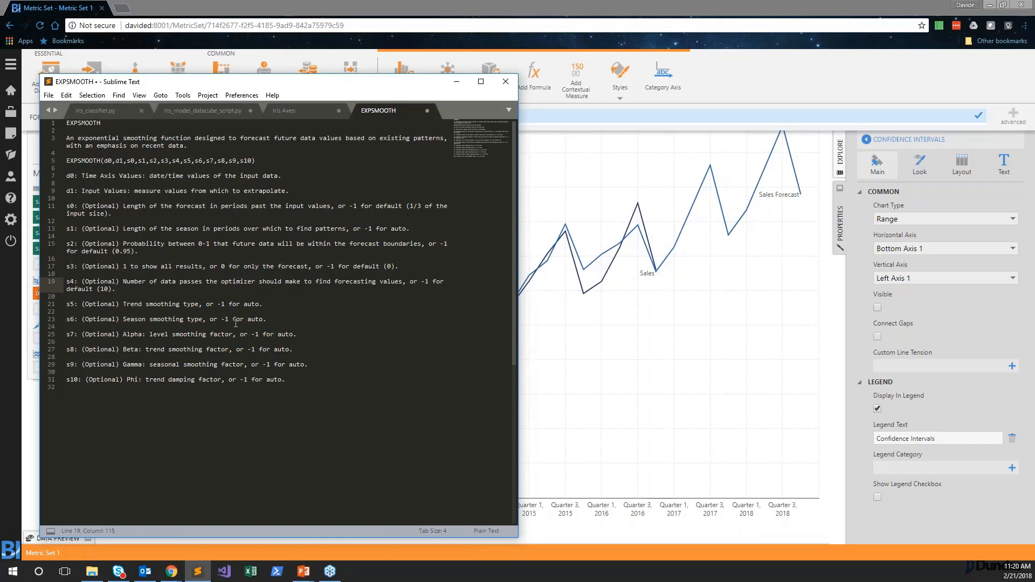
pyautogui.moveTo(143, 291); pyautogui.dragTo(67, 282)
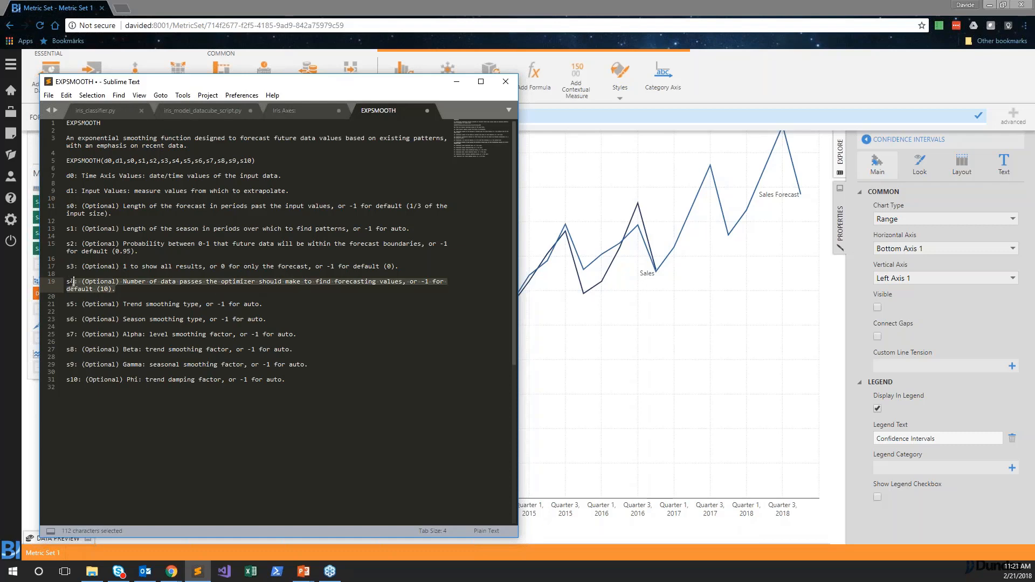
pyautogui.click(131, 292)
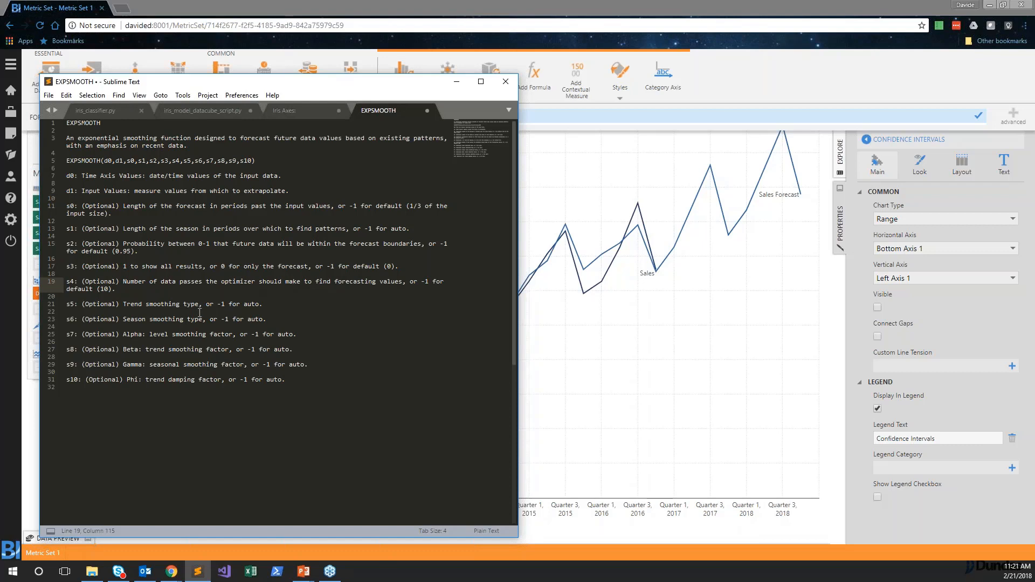
# - Examine the s5 trend and s6 season smoothing type parameters in the EXPSMOOTH reference, and move its window off the chart
pyautogui.click(266, 313)
pyautogui.moveTo(274, 320); pyautogui.dragTo(63, 303)
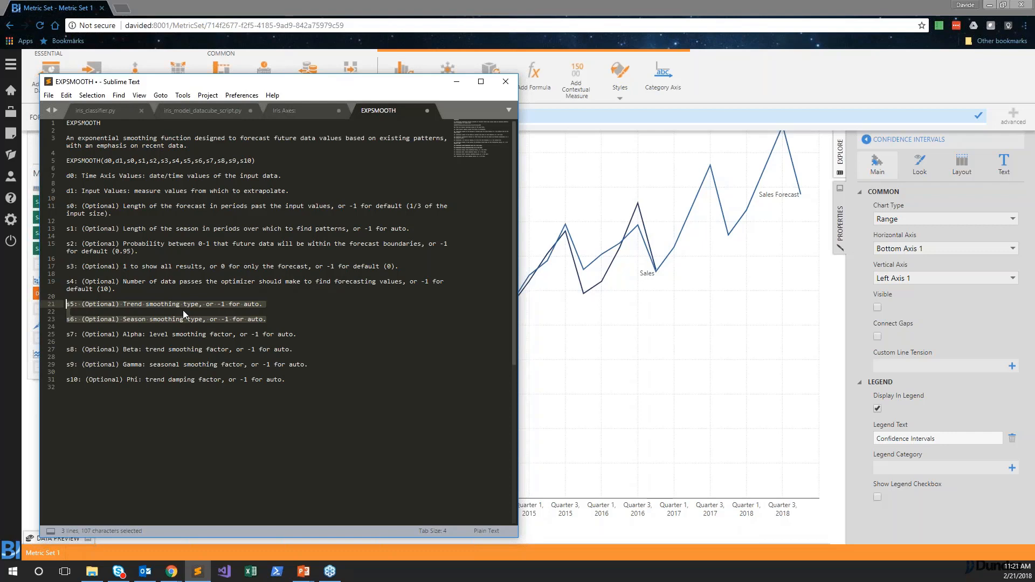
pyautogui.click(268, 321)
pyautogui.moveTo(267, 319); pyautogui.dragTo(66, 303)
pyautogui.click(132, 307)
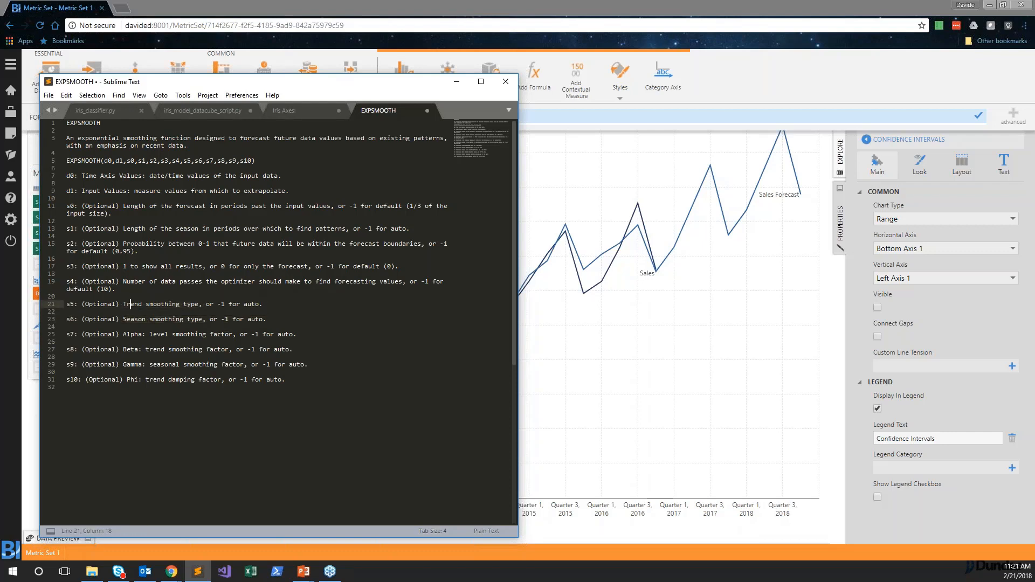
pyautogui.click(215, 311)
pyautogui.moveTo(273, 322); pyautogui.dragTo(65, 303)
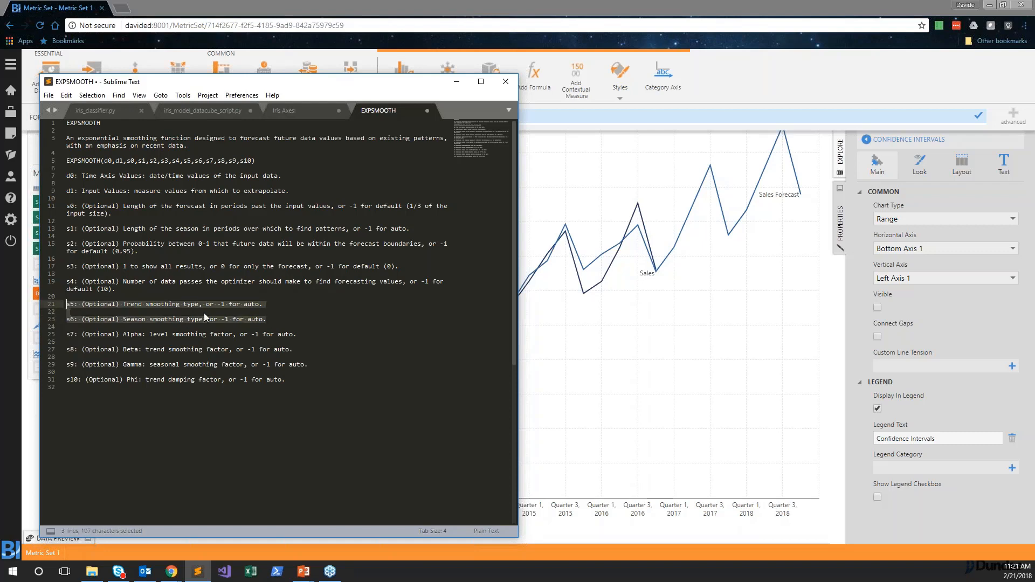
pyautogui.click(269, 321)
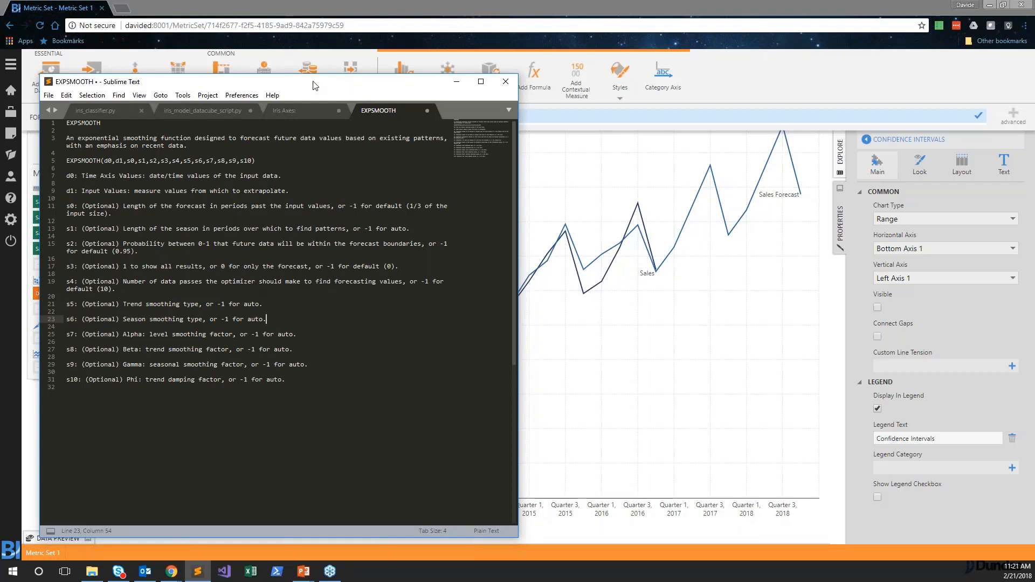
pyautogui.moveTo(306, 87); pyautogui.dragTo(0, 89)
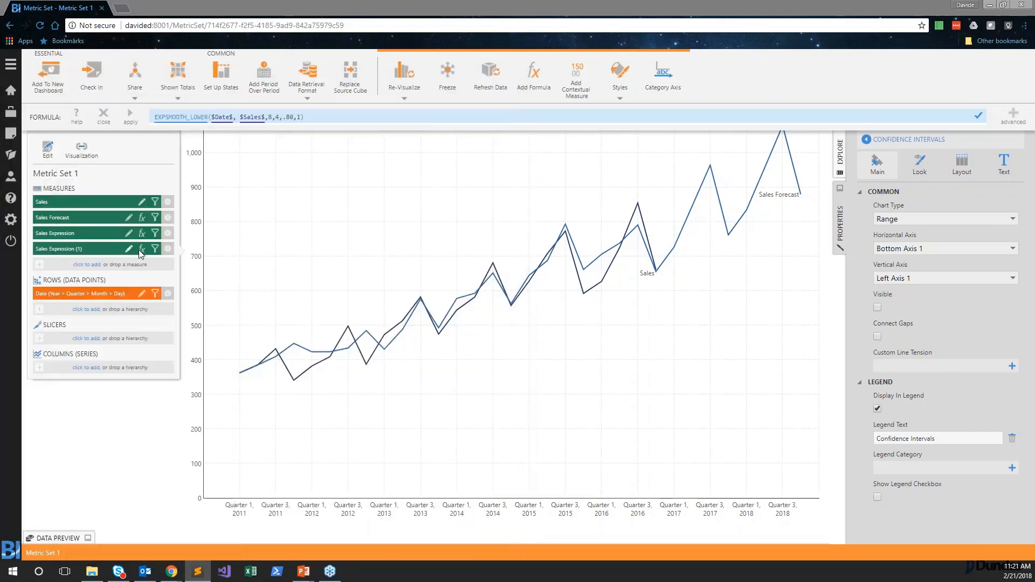
# - Set both the trend and season smoothing type arguments of the Sales Forecast formula to 0 and apply it
pyautogui.click(146, 223)
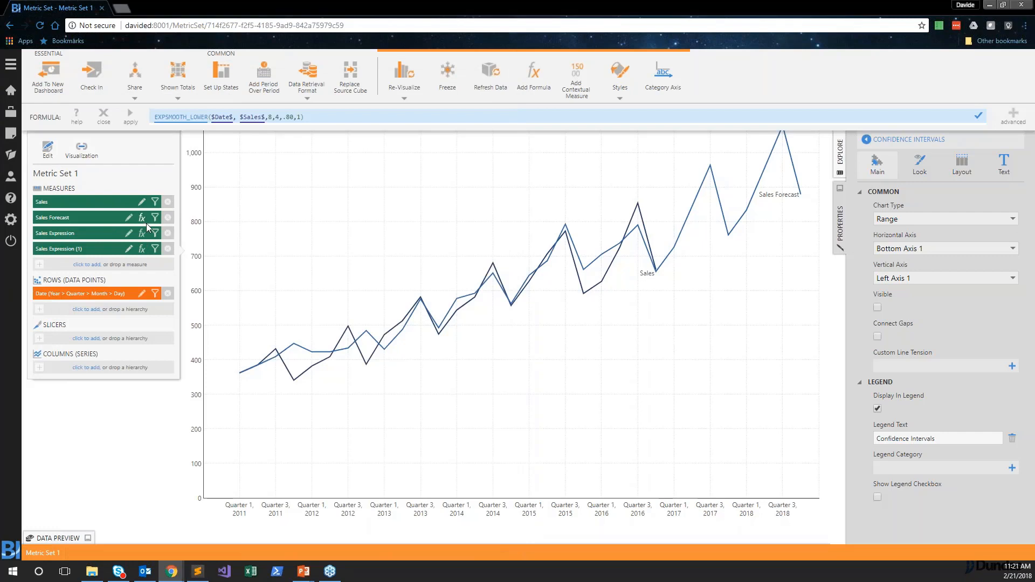
pyautogui.doubleClick(317, 118)
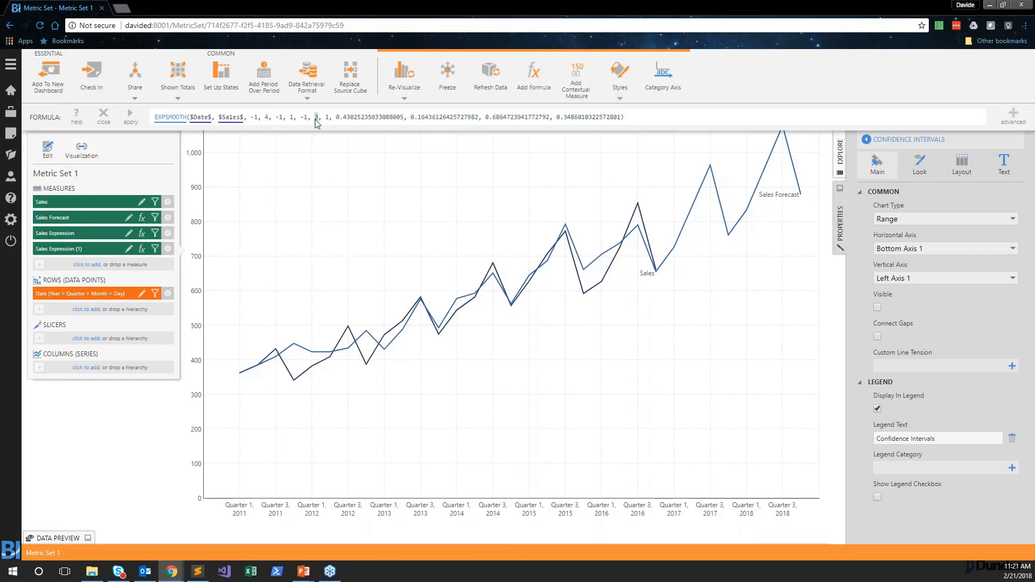
pyautogui.write('0')
pyautogui.doubleClick(327, 118)
pyautogui.write('0')
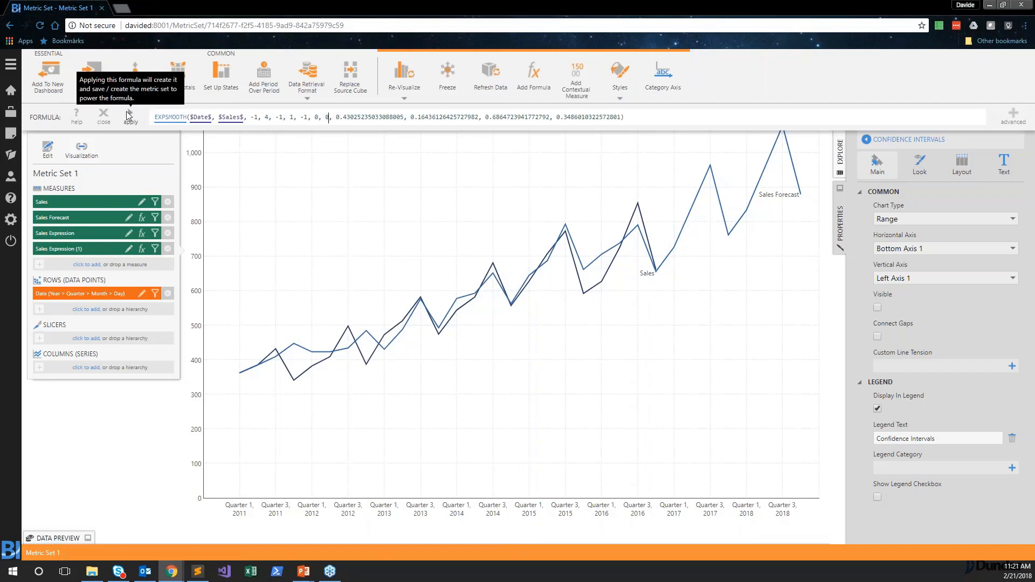
pyautogui.click(130, 115)
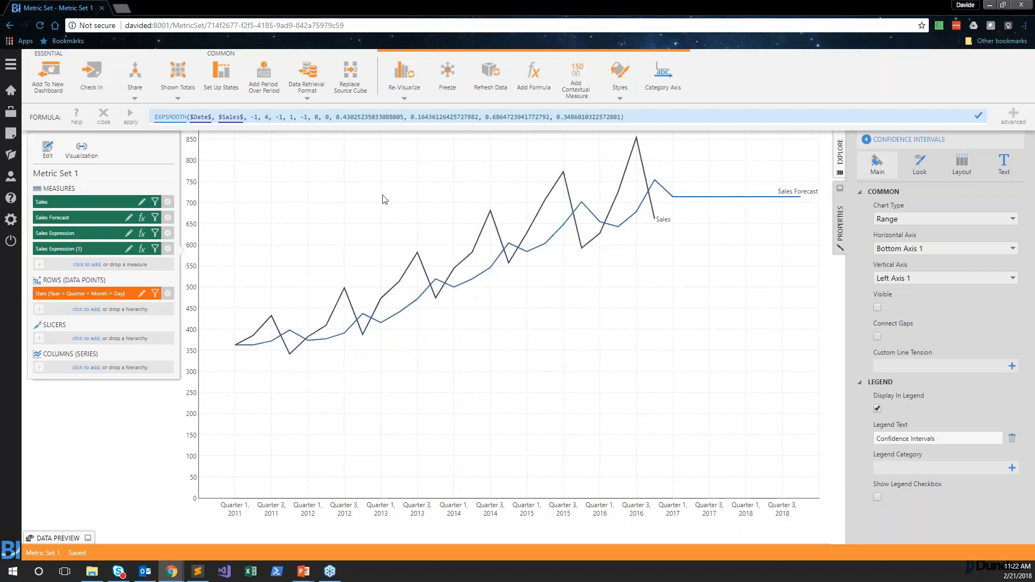
# - Set the trend smoothing type argument of the Sales Forecast formula to 1 and apply it
pyautogui.click(314, 121)
pyautogui.press('Delete')
pyautogui.write('1')
pyautogui.click(131, 116)
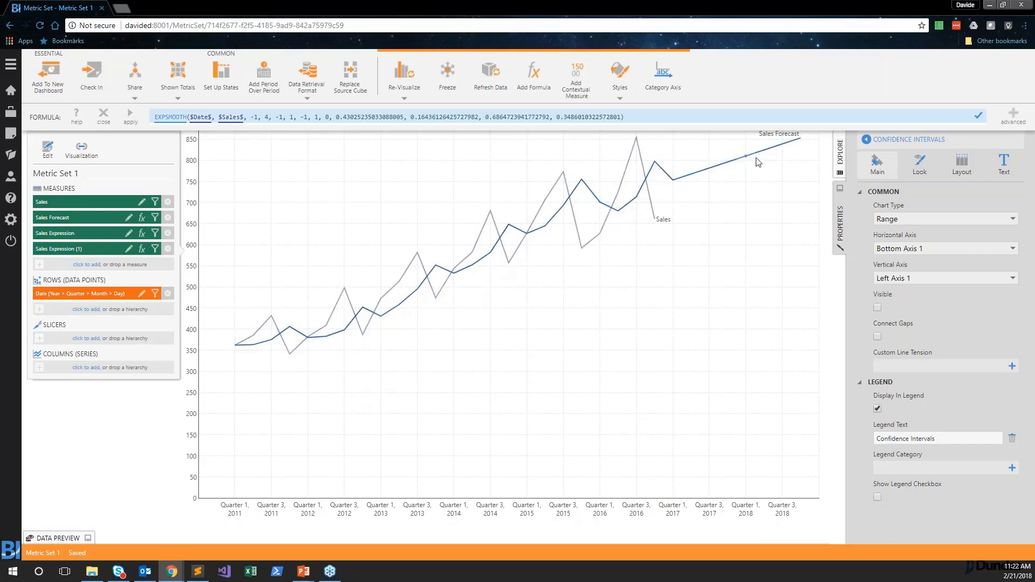
# - Set the season smoothing type argument of the Sales Forecast formula to 1 and apply it
pyautogui.click(786, 146)
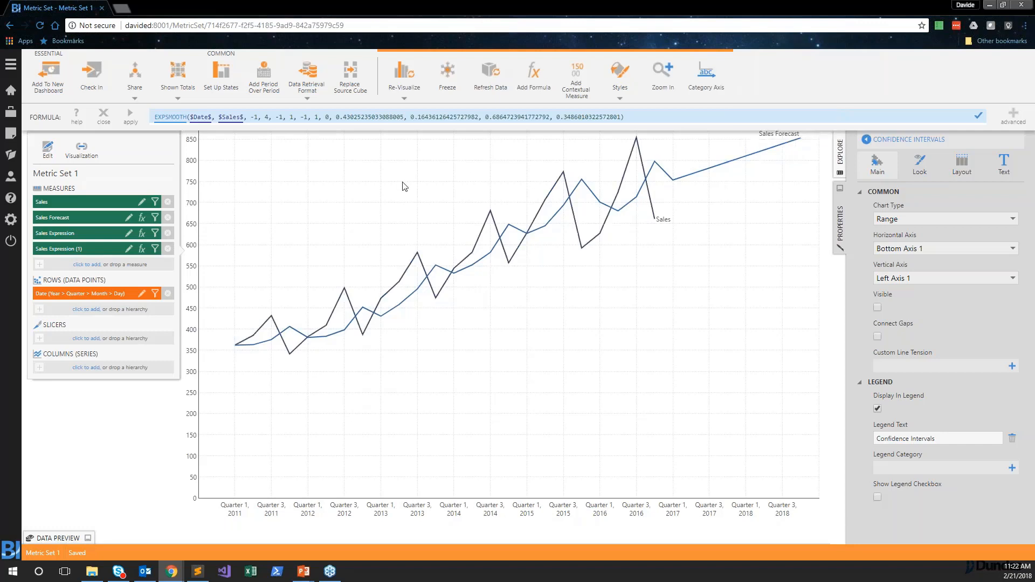
pyautogui.click(388, 195)
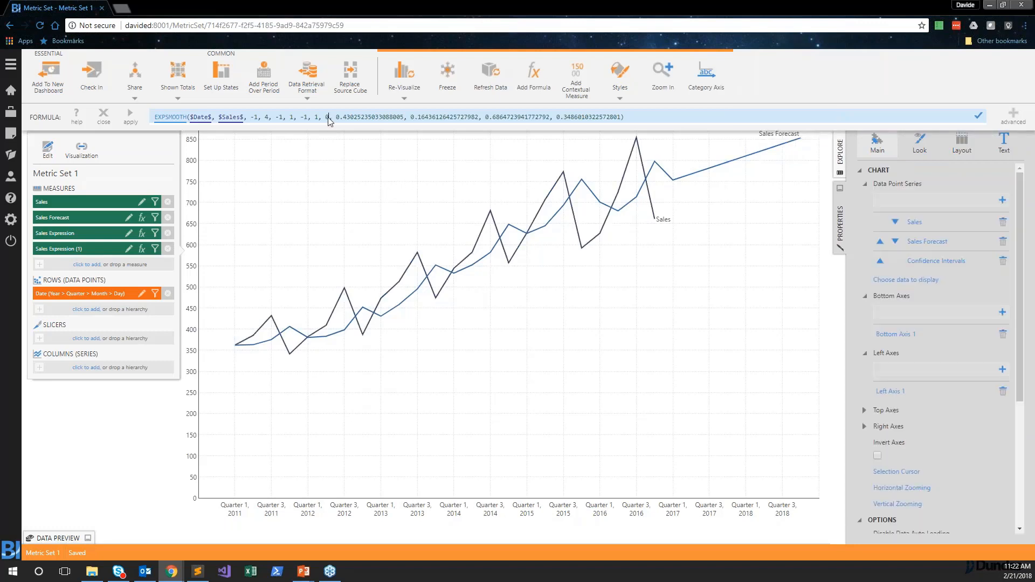
pyautogui.press('BackSpace')
pyautogui.write('1')
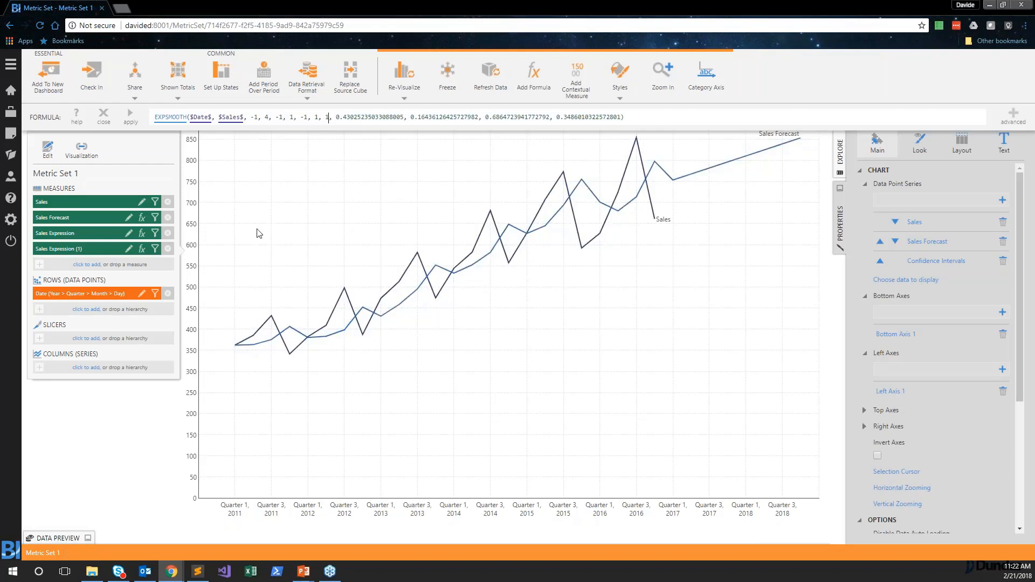
pyautogui.click(131, 117)
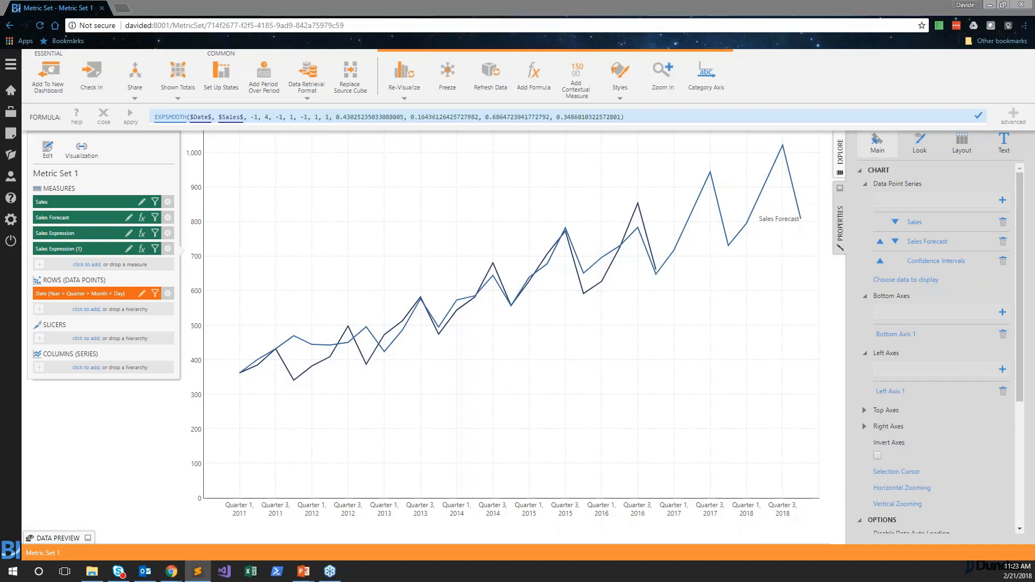
# - Set the trend smoothing type argument of the Sales Forecast formula to 3 and apply it
pyautogui.moveTo(0, 114); pyautogui.dragTo(0, 96)
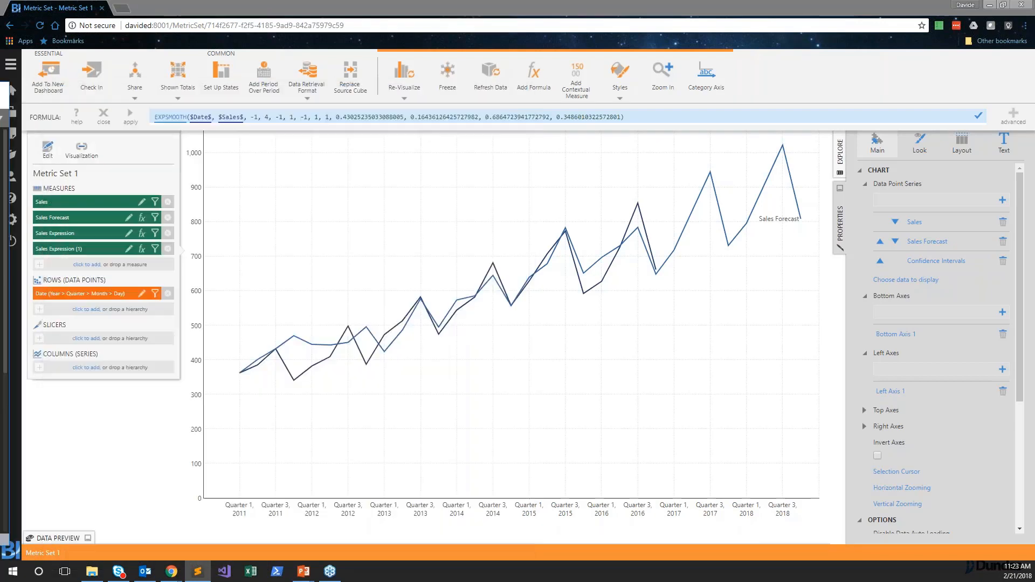
pyautogui.click(318, 124)
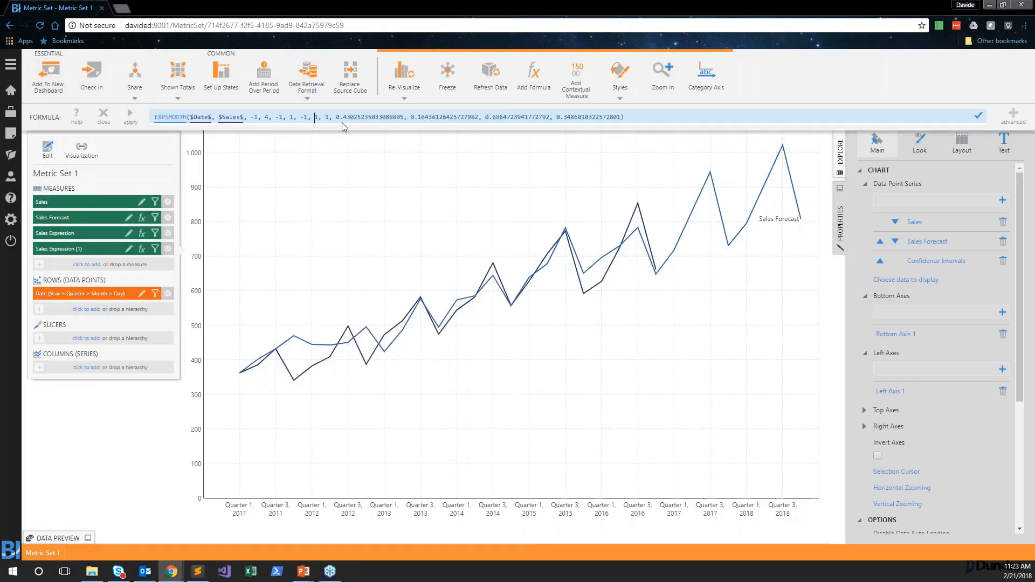
pyautogui.press('Right')
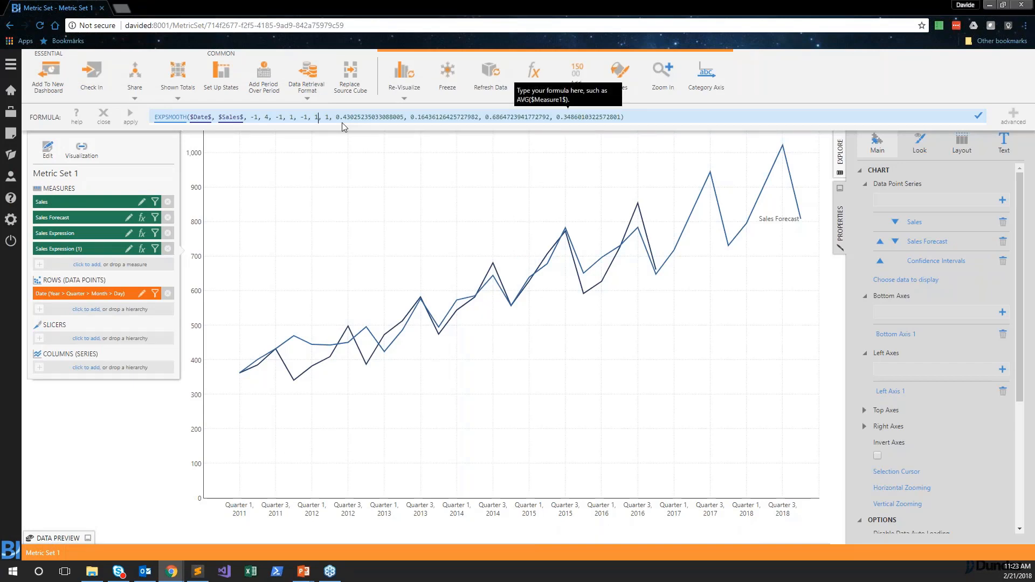
pyautogui.press('BackSpace')
pyautogui.write('3')
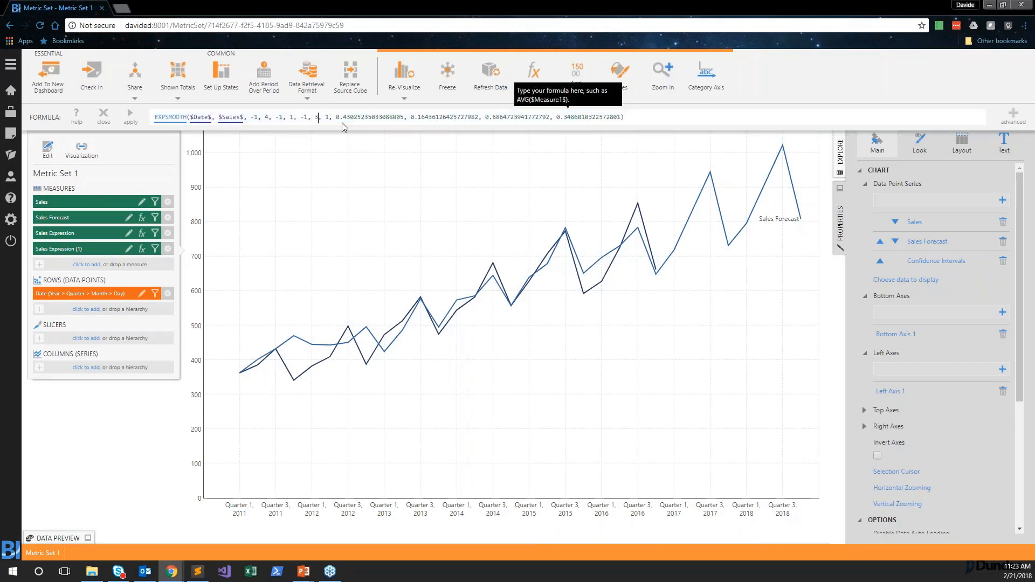
pyautogui.click(130, 116)
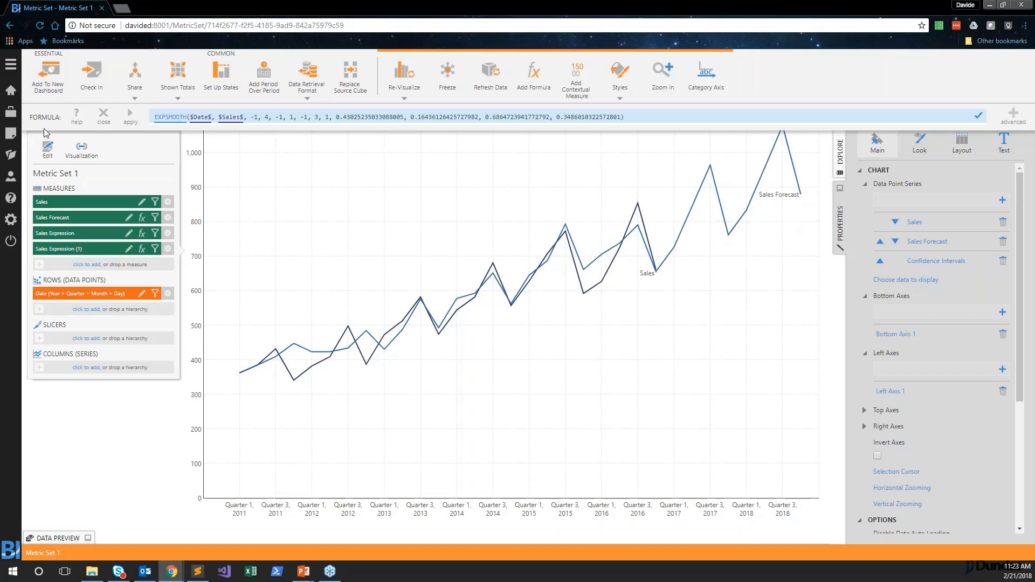
# - Switch to Sublime Text and examine the EXPSMOOTH notes on the alpha, beta, gamma and phi factor arguments s7 to s10
pyautogui.hotkey('alt', 'Tab')
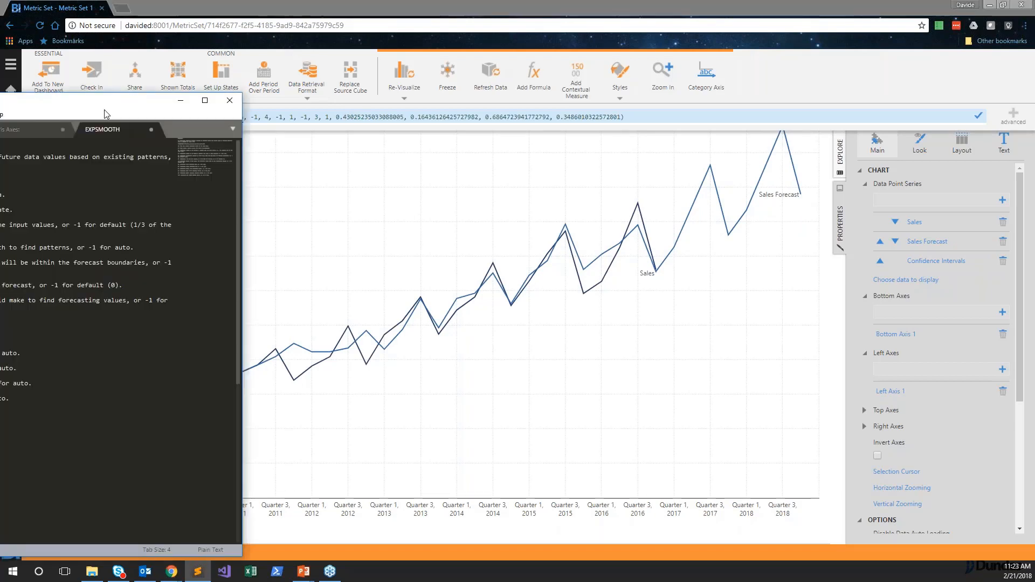
pyautogui.moveTo(145, 88); pyautogui.dragTo(214, 80)
pyautogui.click(170, 78)
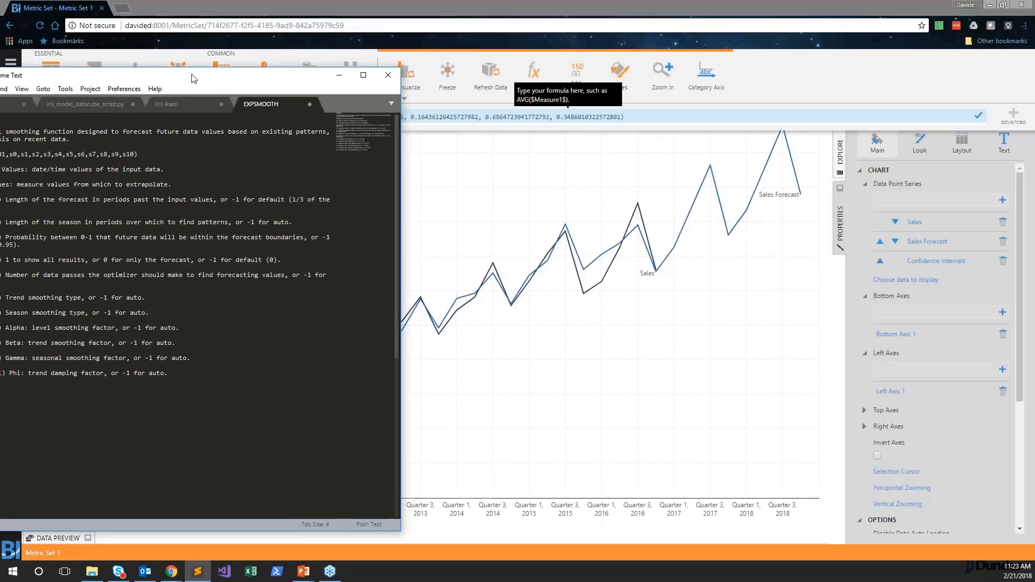
pyautogui.moveTo(170, 79); pyautogui.dragTo(347, 73)
pyautogui.moveTo(293, 369); pyautogui.dragTo(73, 322)
pyautogui.moveTo(294, 368); pyautogui.dragTo(73, 323)
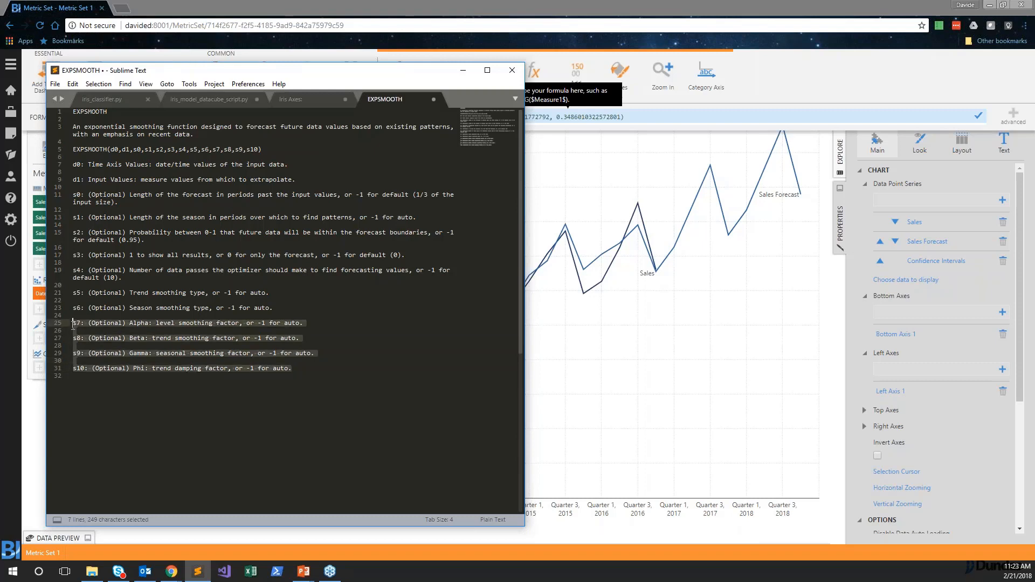
pyautogui.click(215, 361)
pyautogui.moveTo(294, 371); pyautogui.dragTo(73, 324)
pyautogui.click(200, 354)
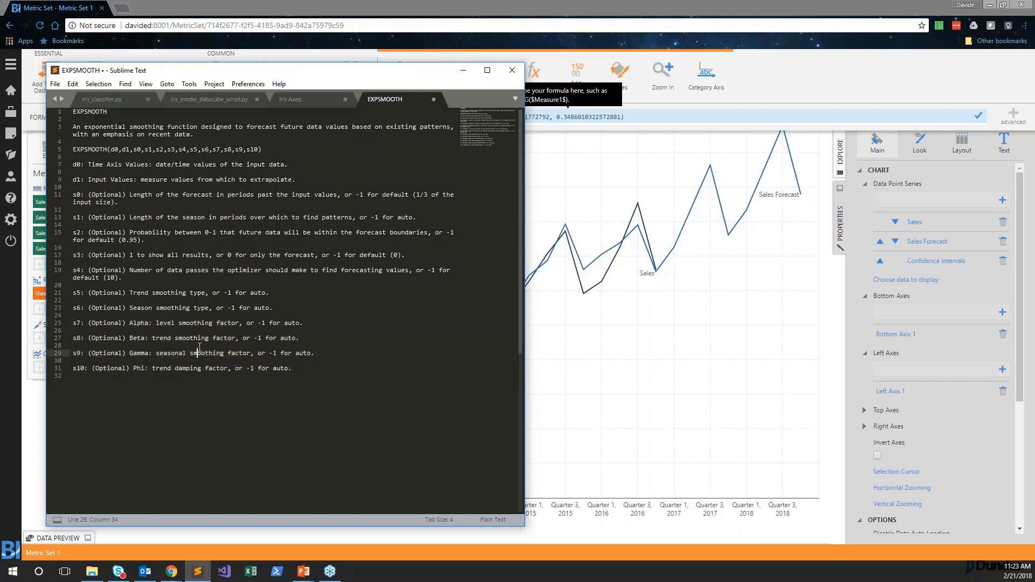
pyautogui.moveTo(294, 368); pyautogui.dragTo(73, 324)
pyautogui.moveTo(293, 370); pyautogui.dragTo(76, 323)
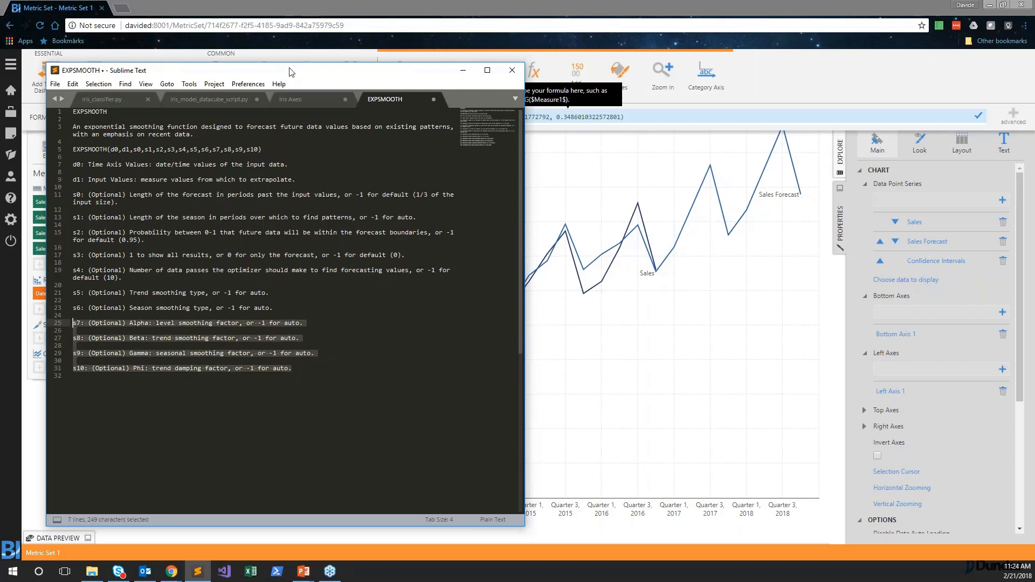
pyautogui.moveTo(289, 72); pyautogui.dragTo(3, 91)
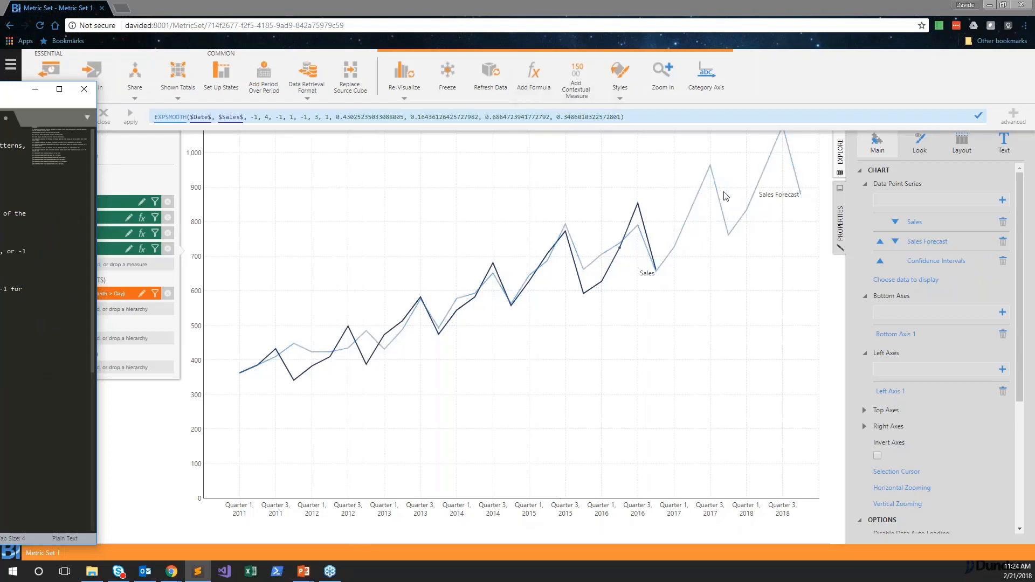
# - Return to the metric set, make the Confidence Intervals series visible on the chart and close the Sales Forecast formula
pyautogui.click(140, 176)
pyautogui.click(104, 428)
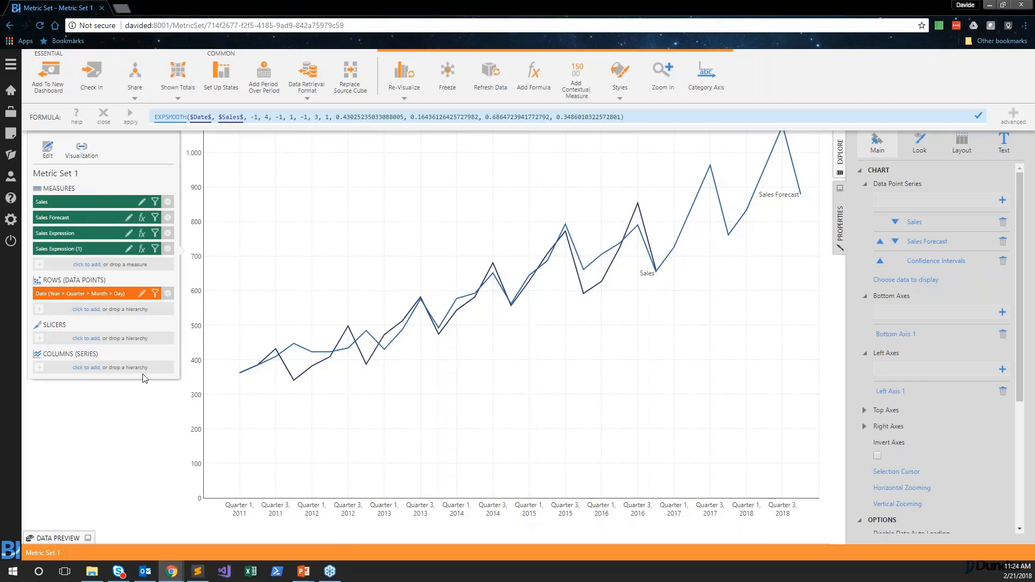
pyautogui.click(949, 261)
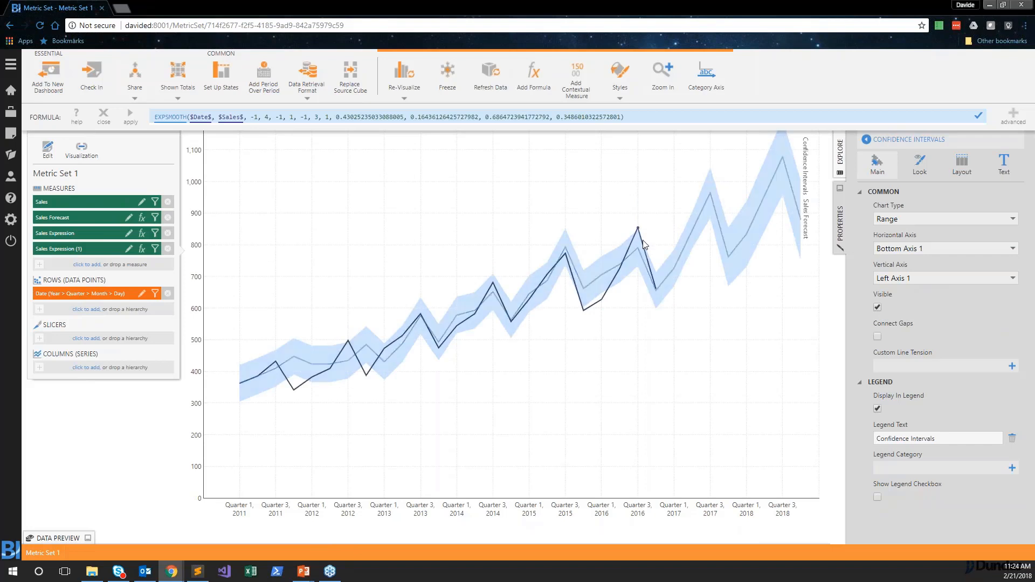
pyautogui.moveTo(645, 246)
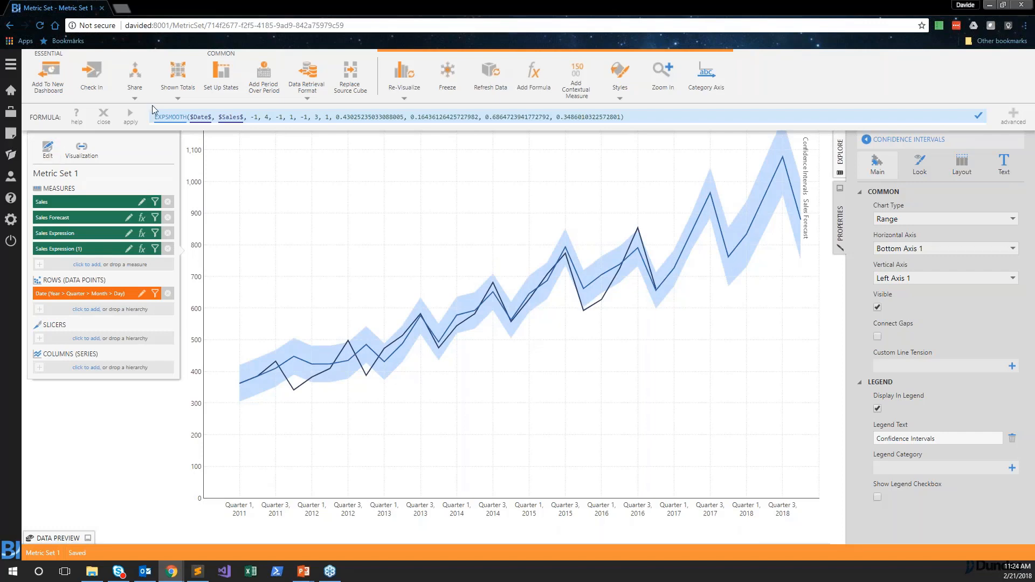
pyautogui.click(104, 116)
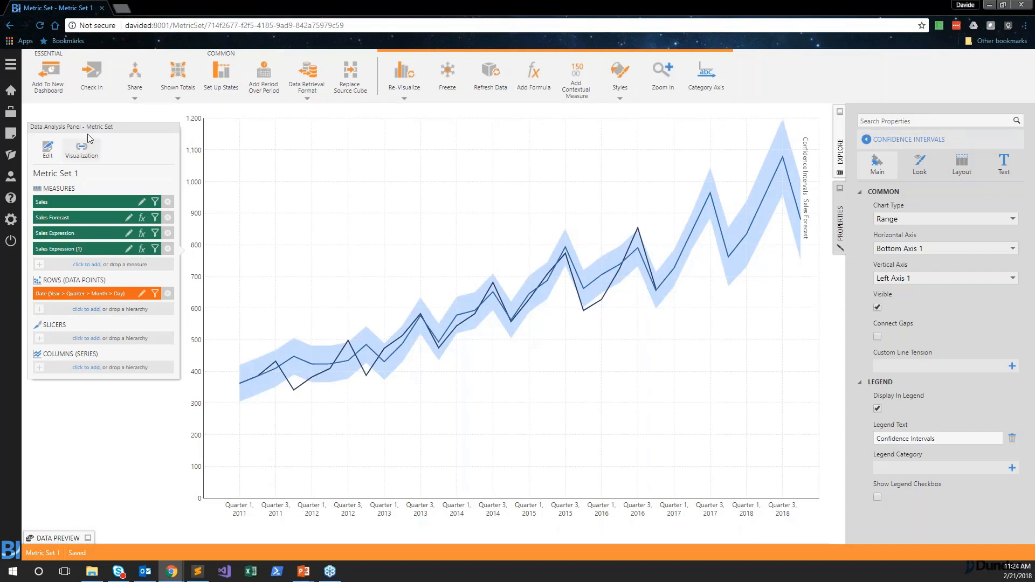
# - Create a new metric set and expand the measures and dimensions of the pre-made cluster_data cube
pyautogui.click(16, 136)
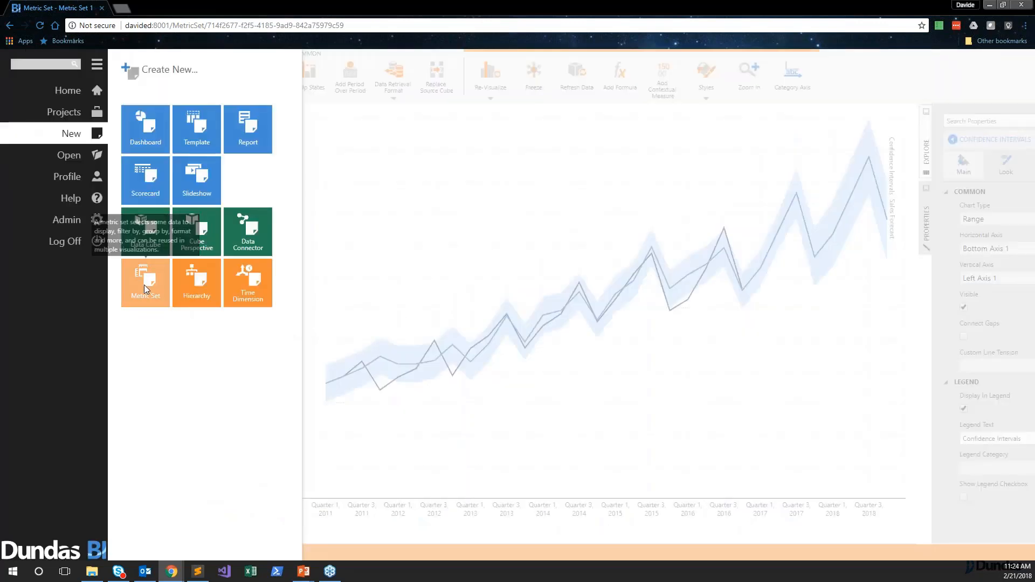
pyautogui.click(145, 285)
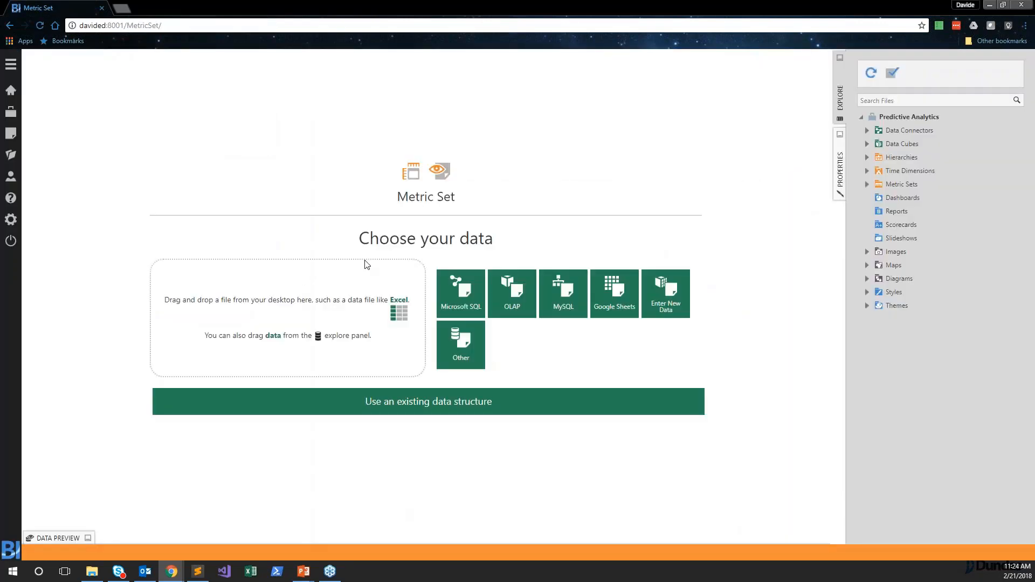
pyautogui.click(866, 143)
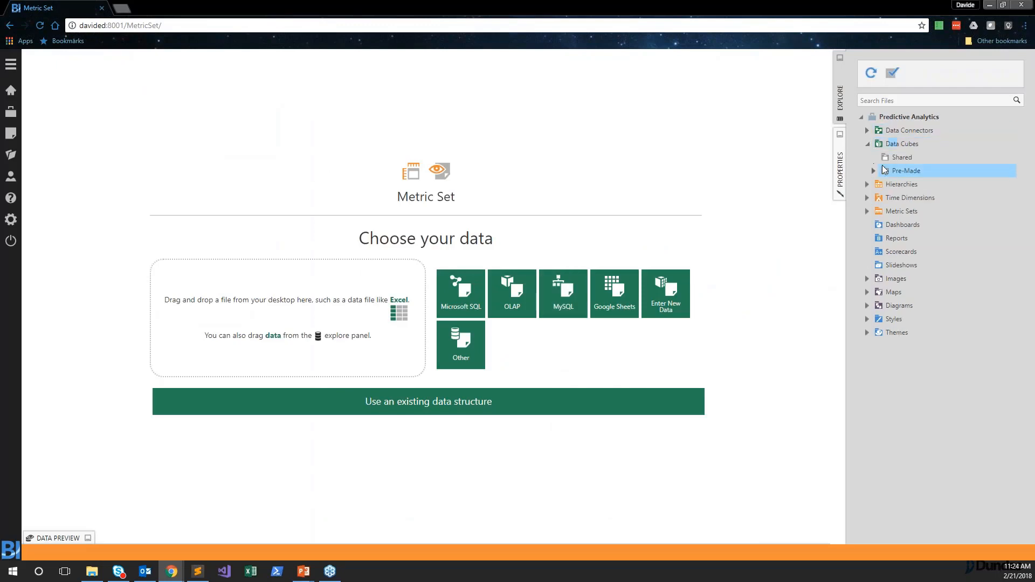
pyautogui.click(874, 171)
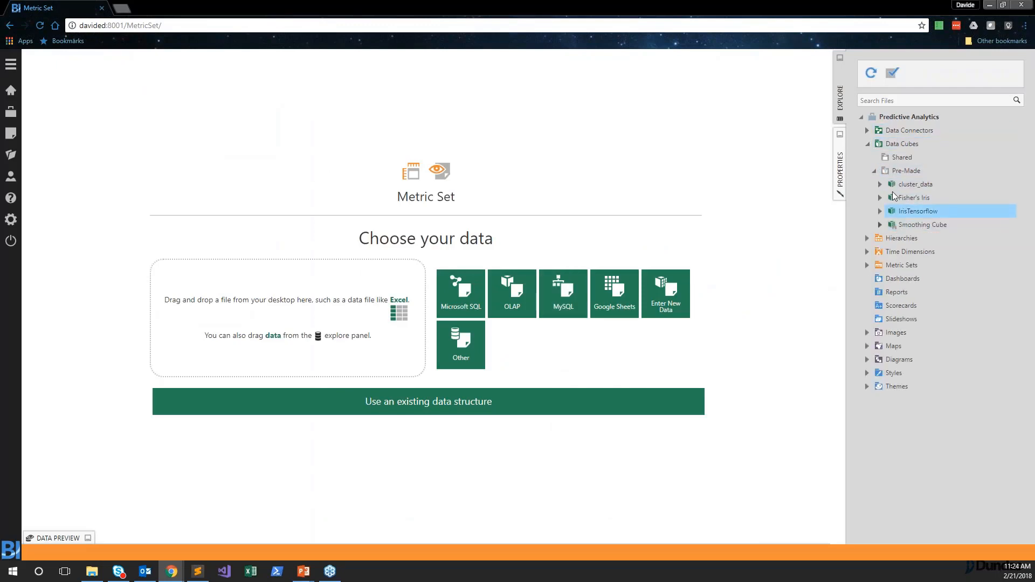
pyautogui.click(879, 184)
pyautogui.click(887, 198)
pyautogui.click(886, 238)
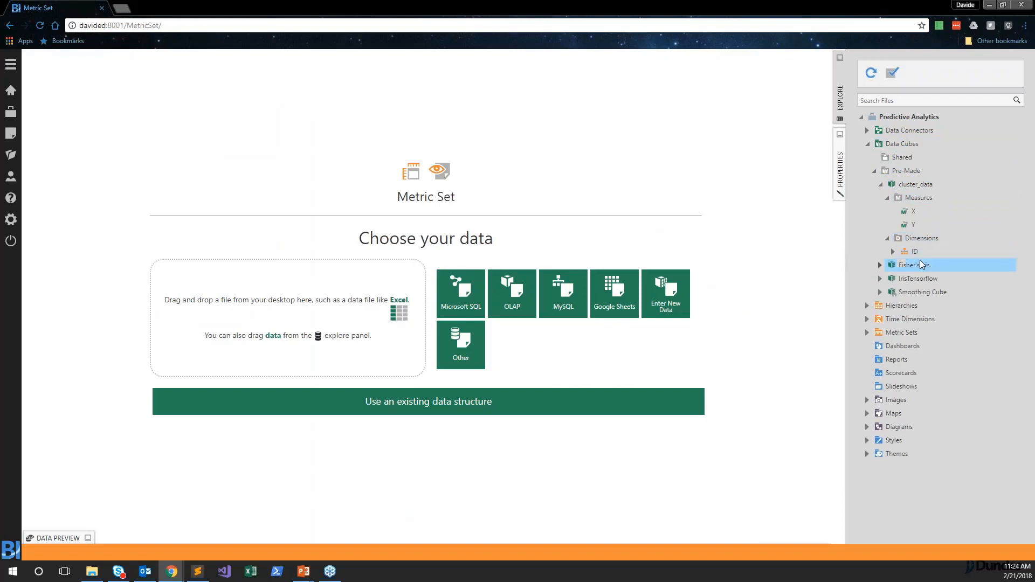
# - Add the ID dimension of cluster_data as rows and its X and Y measures to the new metric set
pyautogui.moveTo(927, 252); pyautogui.dragTo(289, 300)
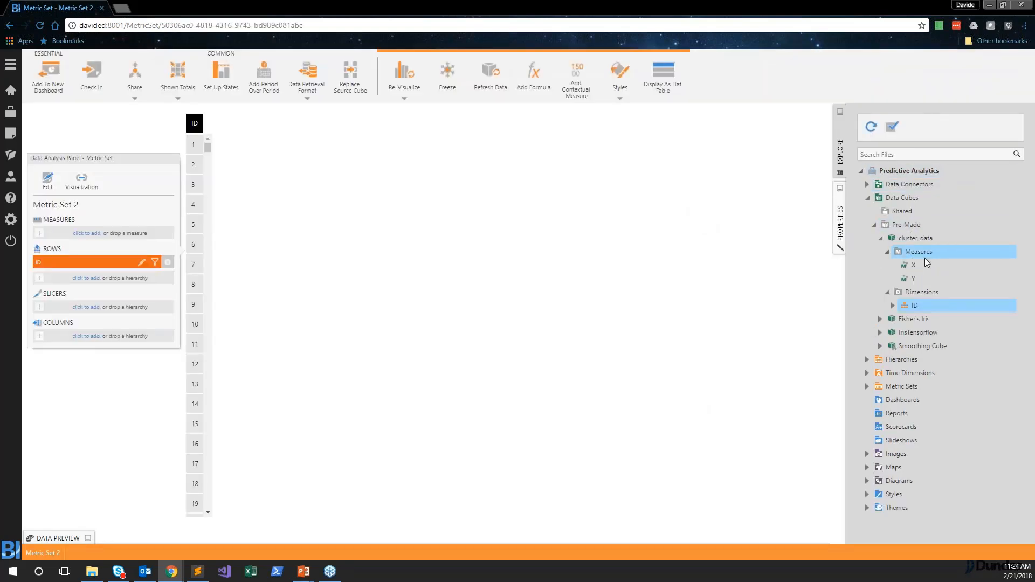
pyautogui.moveTo(913, 264); pyautogui.dragTo(100, 237)
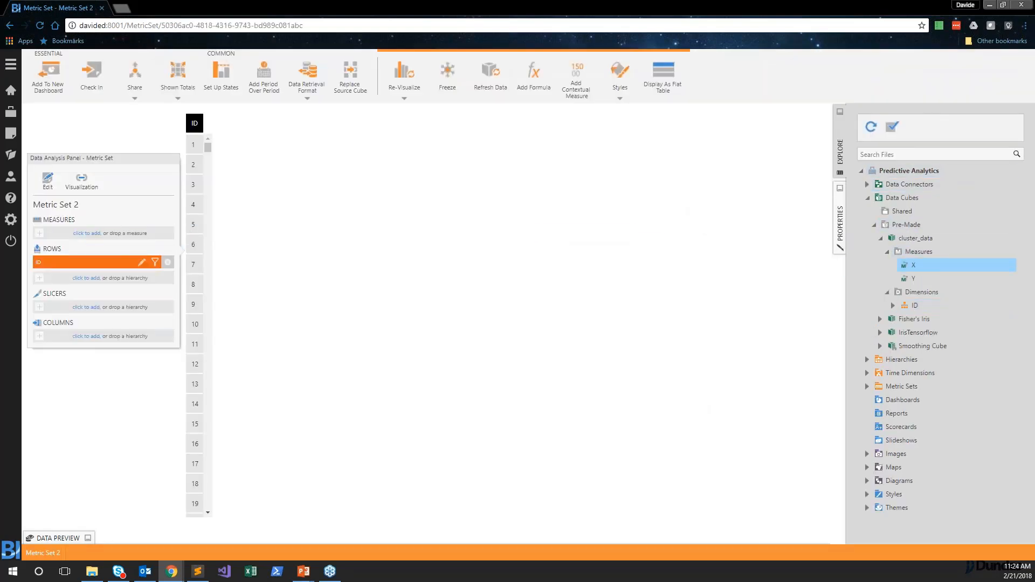
pyautogui.click(924, 277)
pyautogui.moveTo(924, 277); pyautogui.dragTo(100, 238)
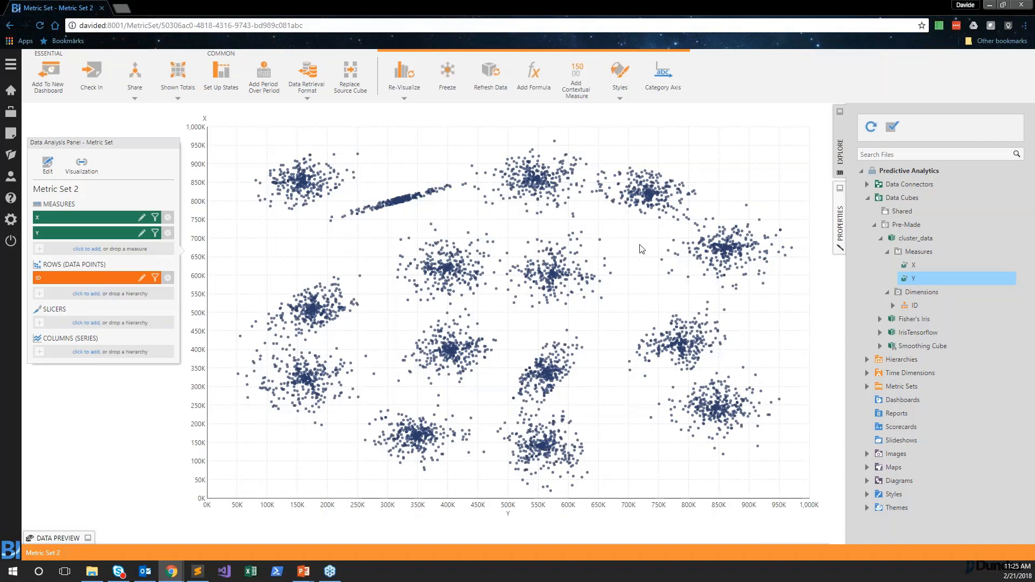
# - Add the formula CLUSTERING($X$,$Y$) to the metric set and apply it
pyautogui.hotkey('alt', 'Tab')
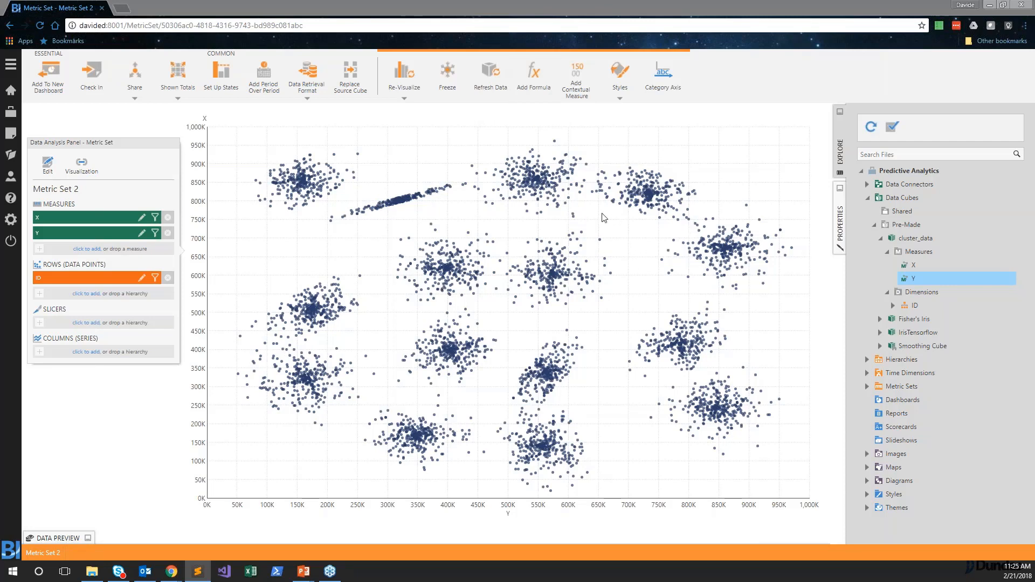
pyautogui.click(537, 80)
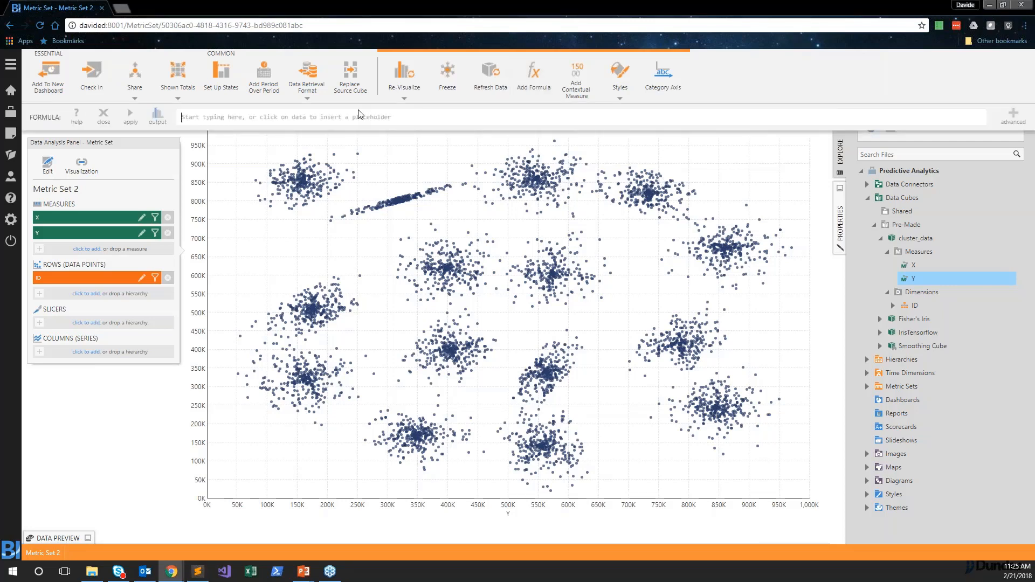
pyautogui.write('clu')
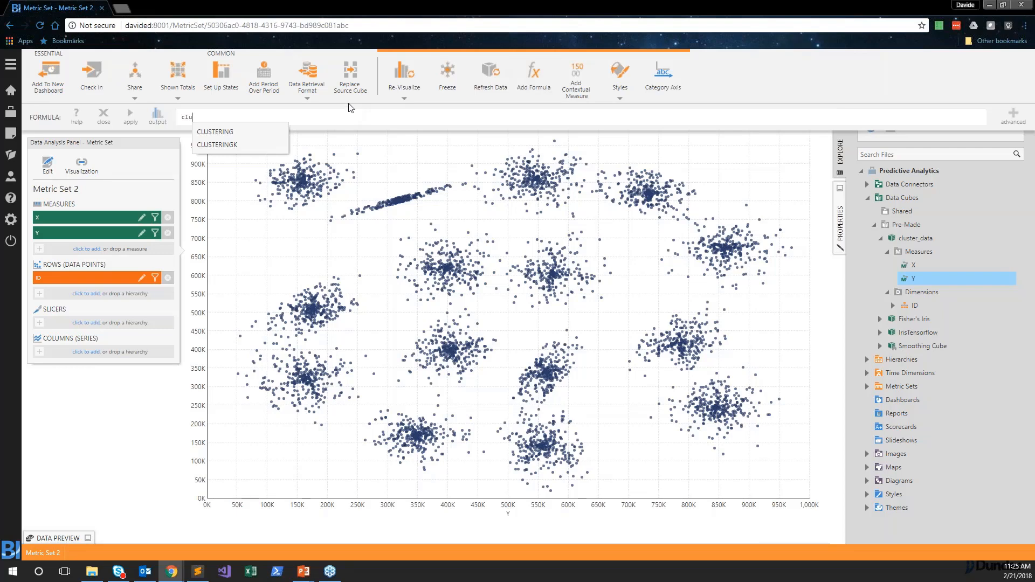
pyautogui.click(279, 131)
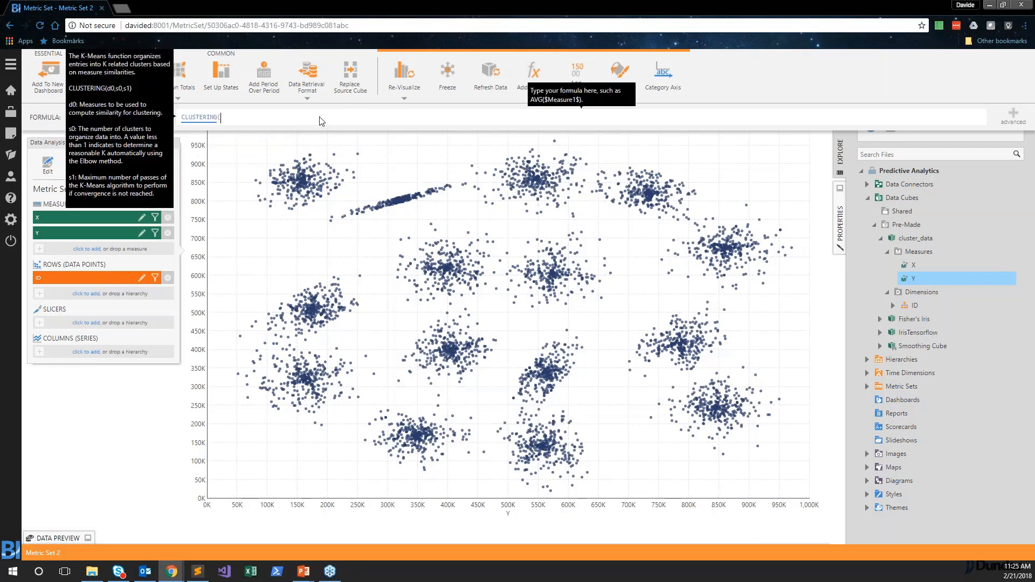
pyautogui.write('$X')
pyautogui.press('Return')
pyautogui.write(',$Y')
pyautogui.press('Return')
pyautogui.write(')')
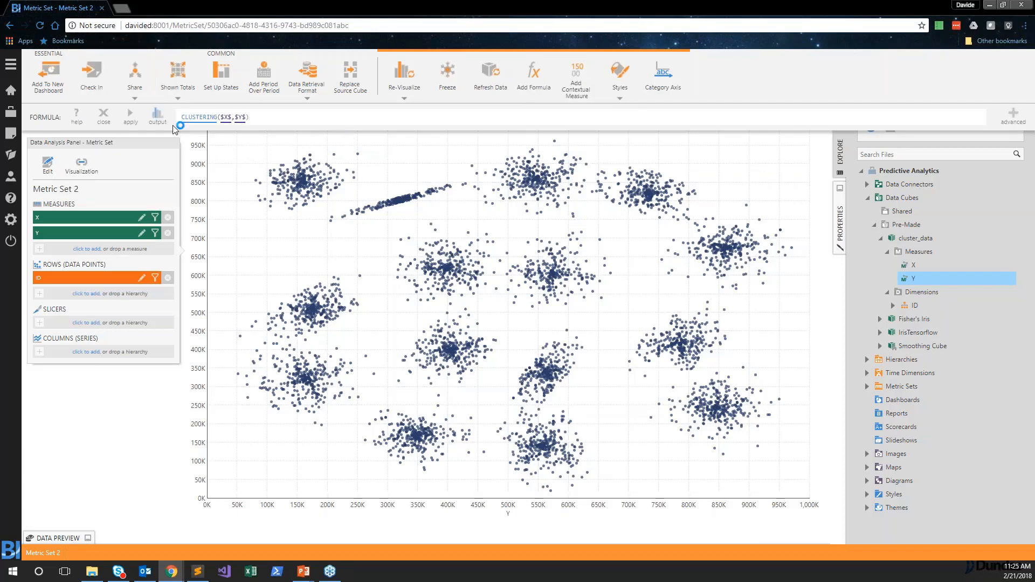
pyautogui.click(131, 117)
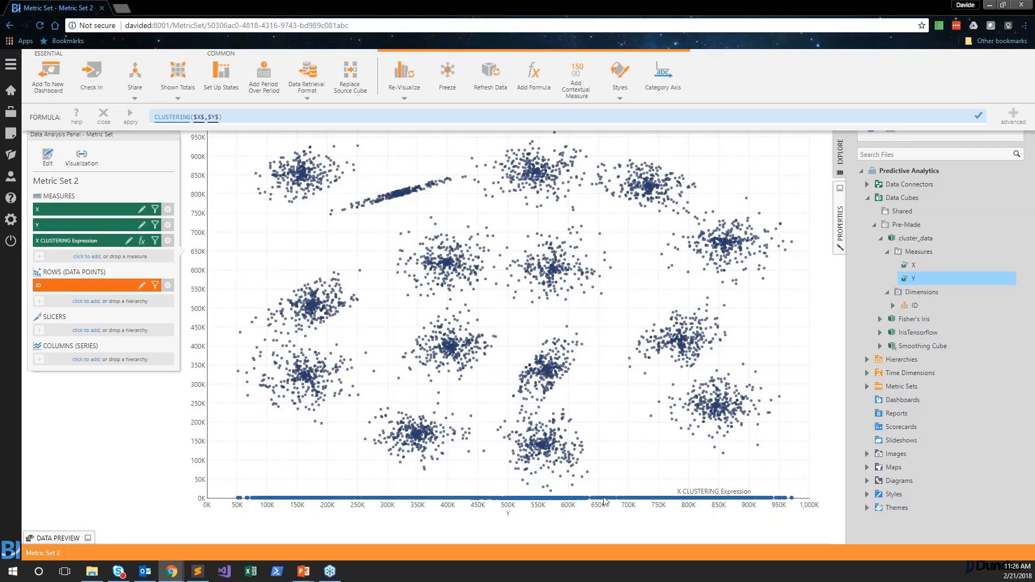
# - Examine the clustering values assigned to each ID in the metric set's data preview
pyautogui.click(56, 538)
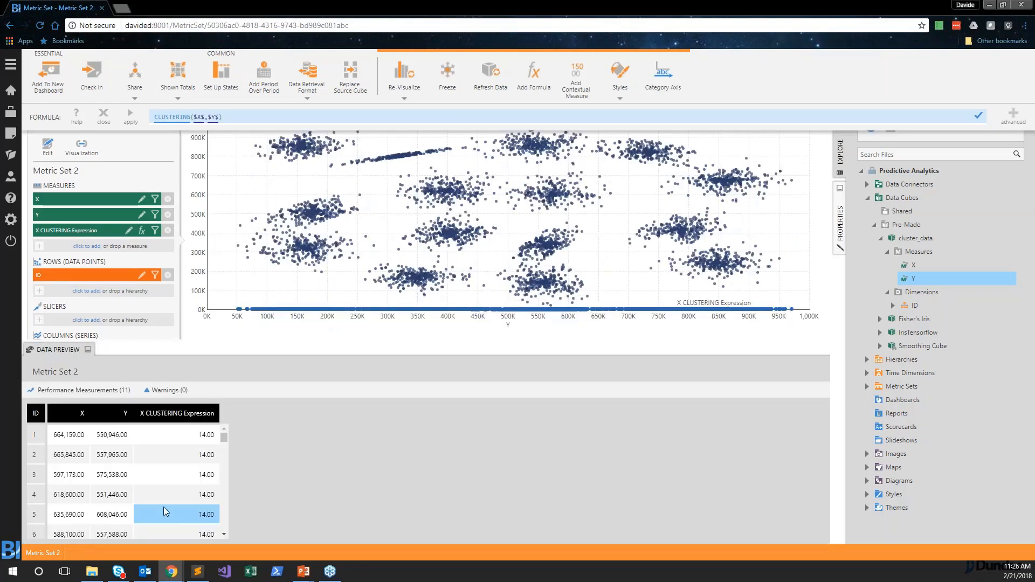
pyautogui.scroll(-4, 204, 448)
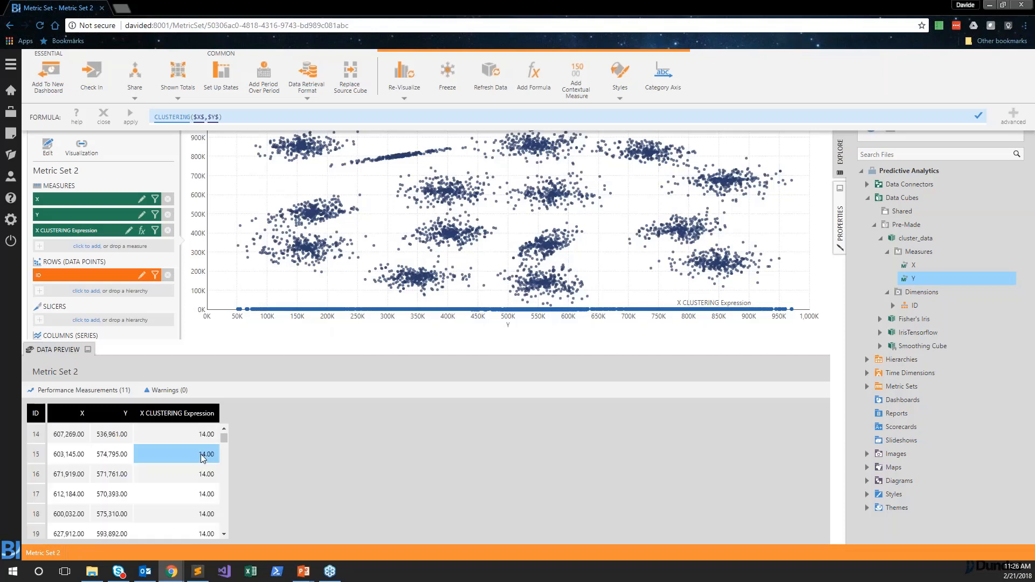
pyautogui.scroll(-5, 189, 453)
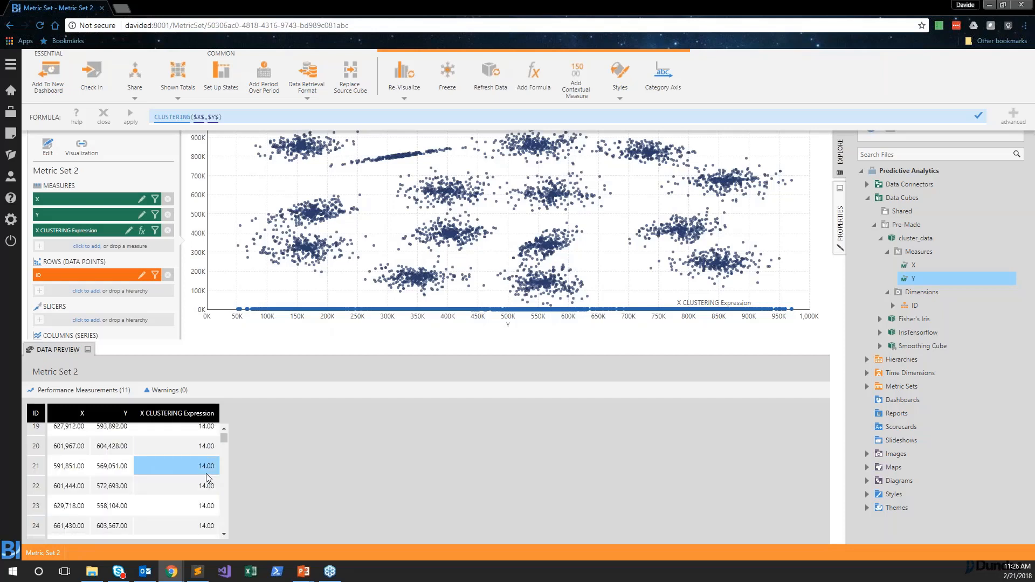
pyautogui.scroll(-5, 202, 487)
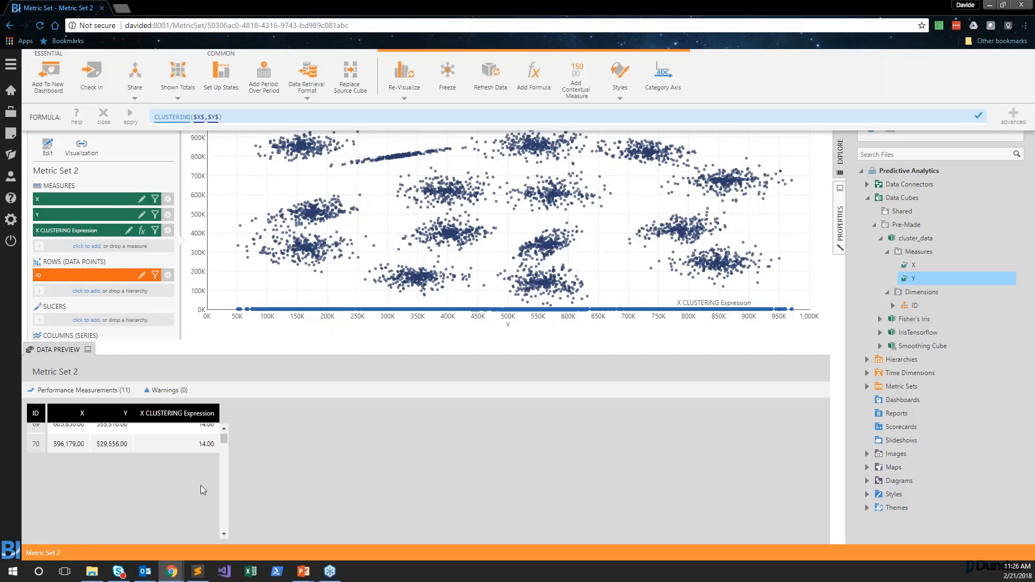
pyautogui.click(54, 352)
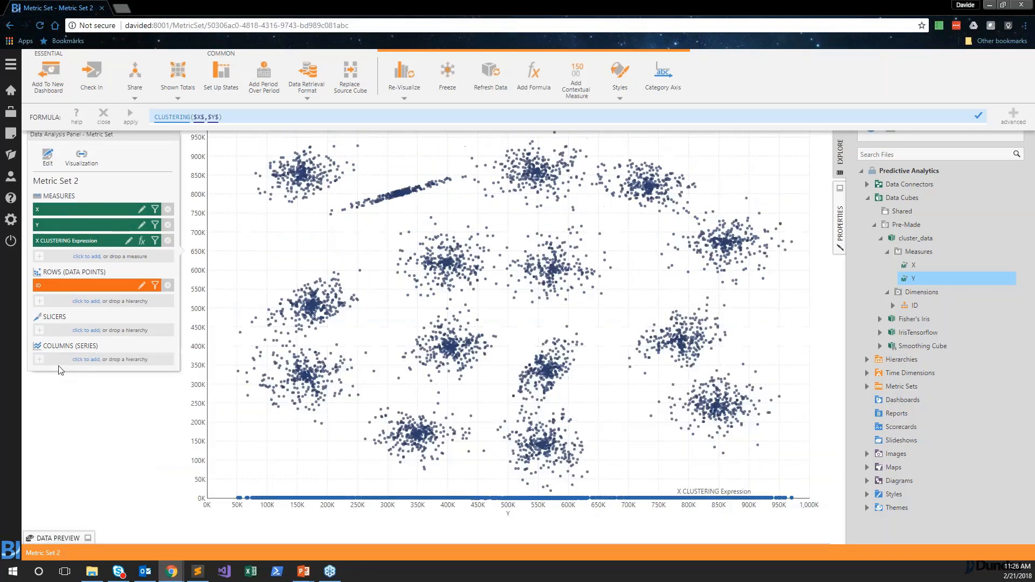
# - Remove the X CLUSTERING Expression series from the chart and assign that measure to the color of the X, Y series
pyautogui.click(104, 119)
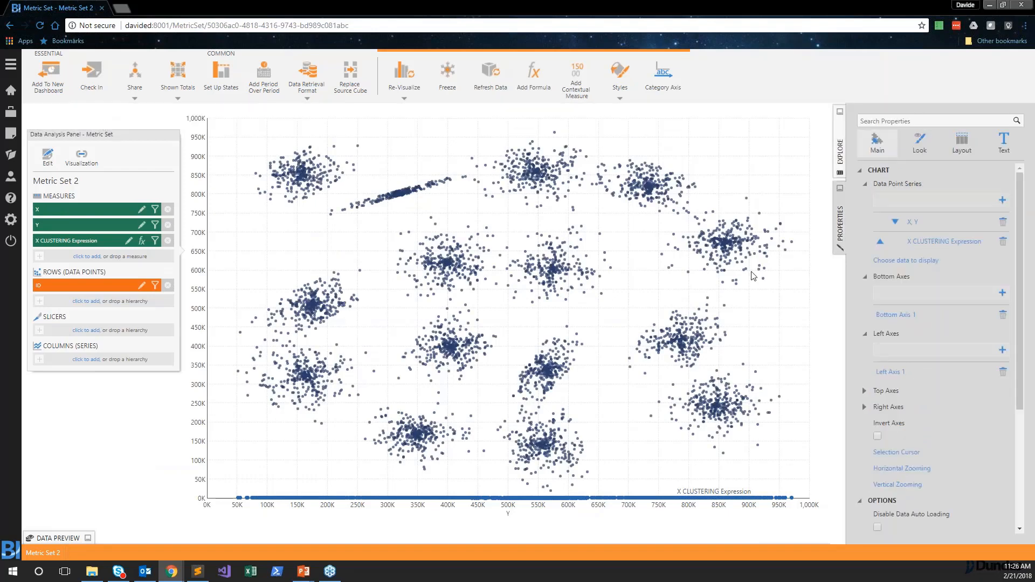
pyautogui.click(1002, 243)
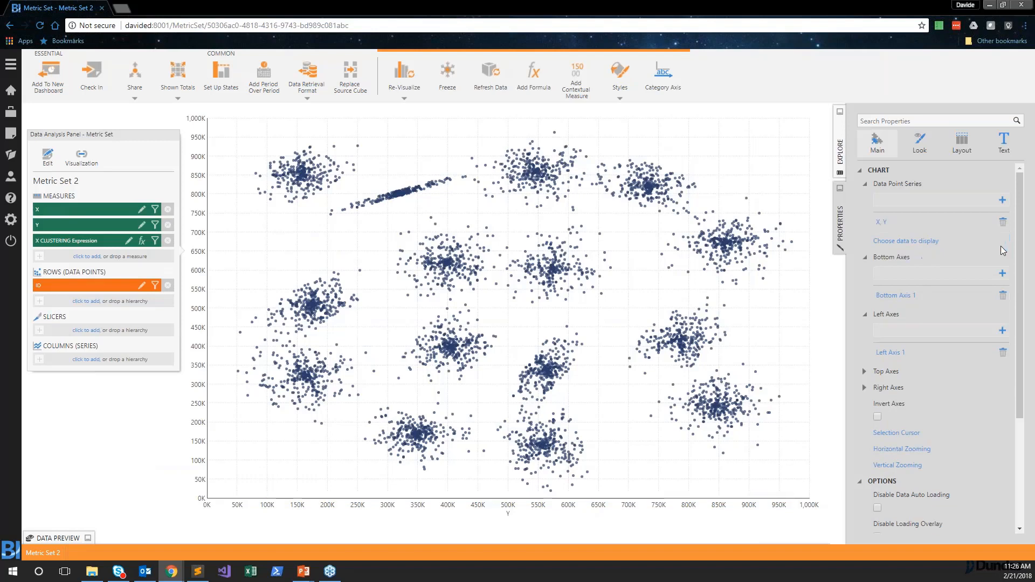
pyautogui.click(83, 161)
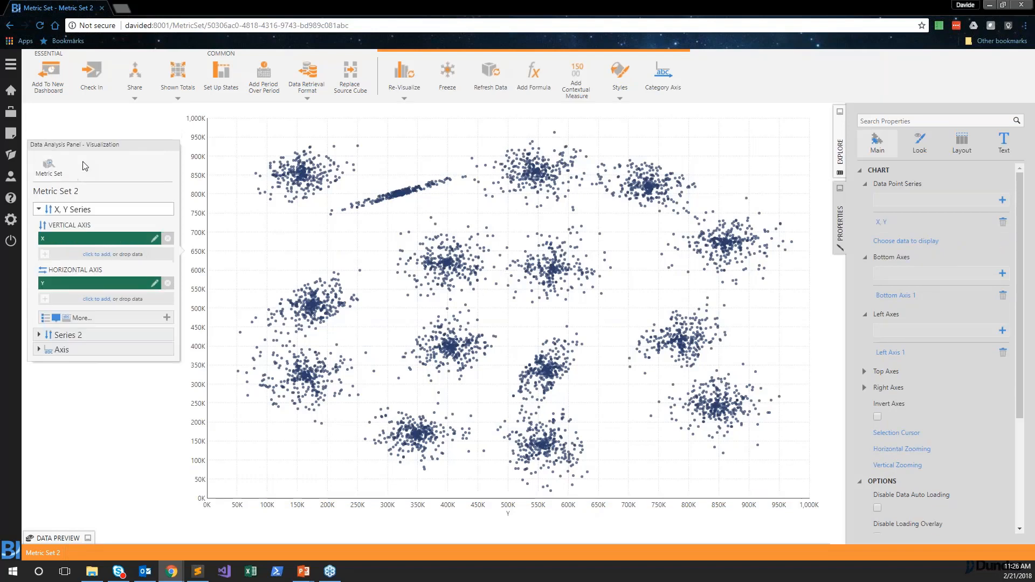
pyautogui.click(82, 321)
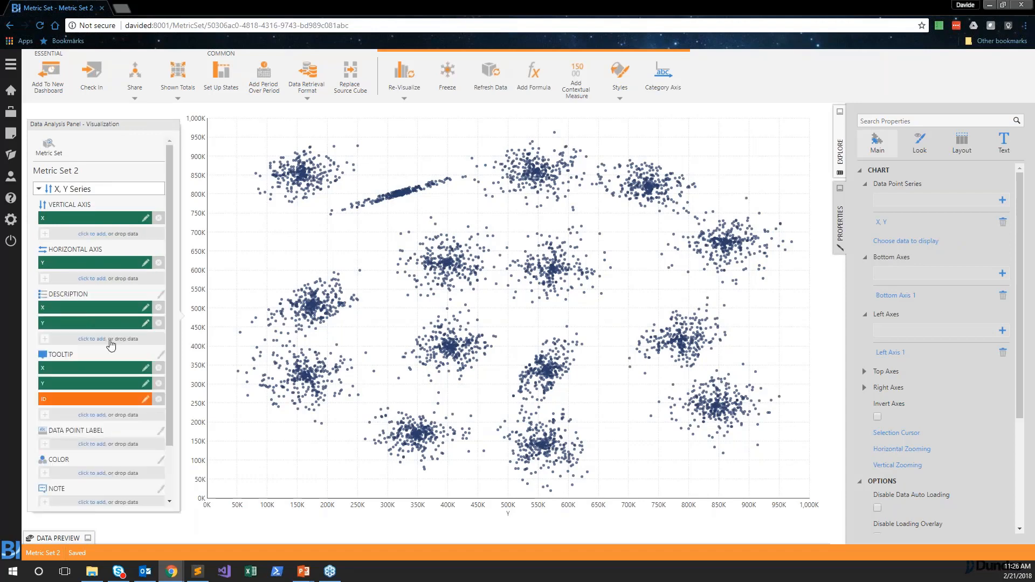
pyautogui.scroll(-3, 105, 372)
pyautogui.click(93, 410)
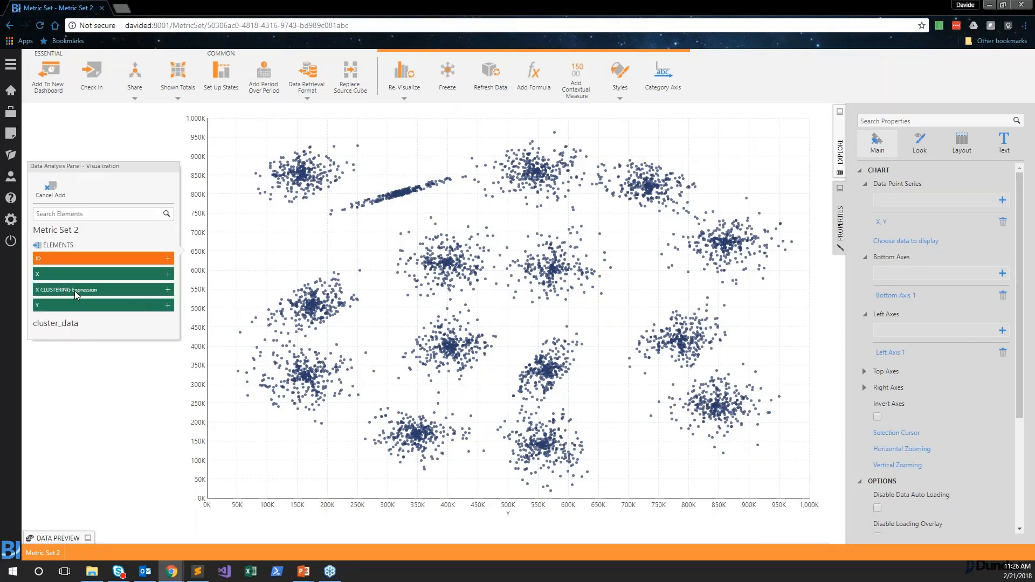
pyautogui.click(75, 291)
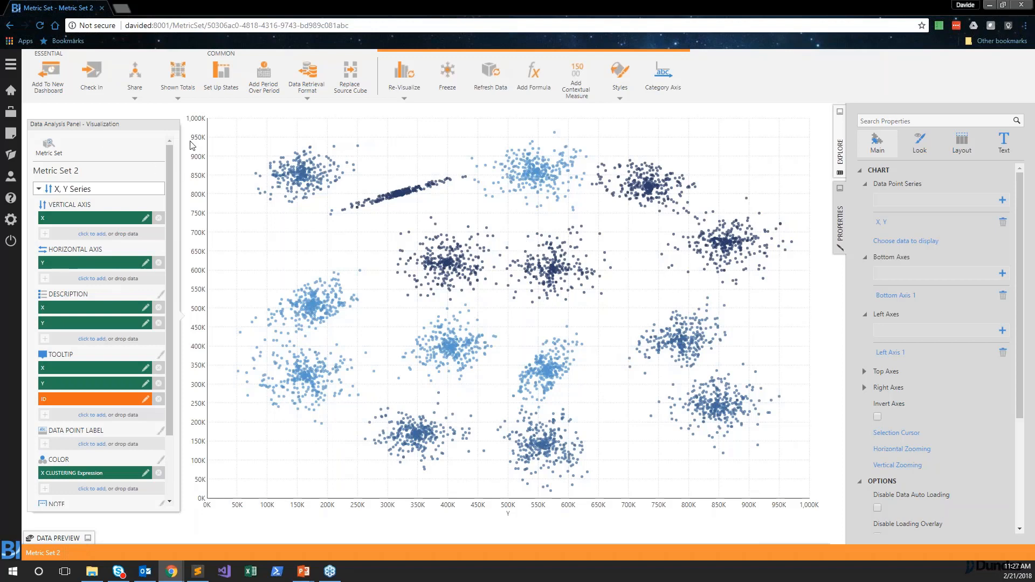
# - Examine the X, Y series properties and the color rules of the cluster chart
pyautogui.click(49, 146)
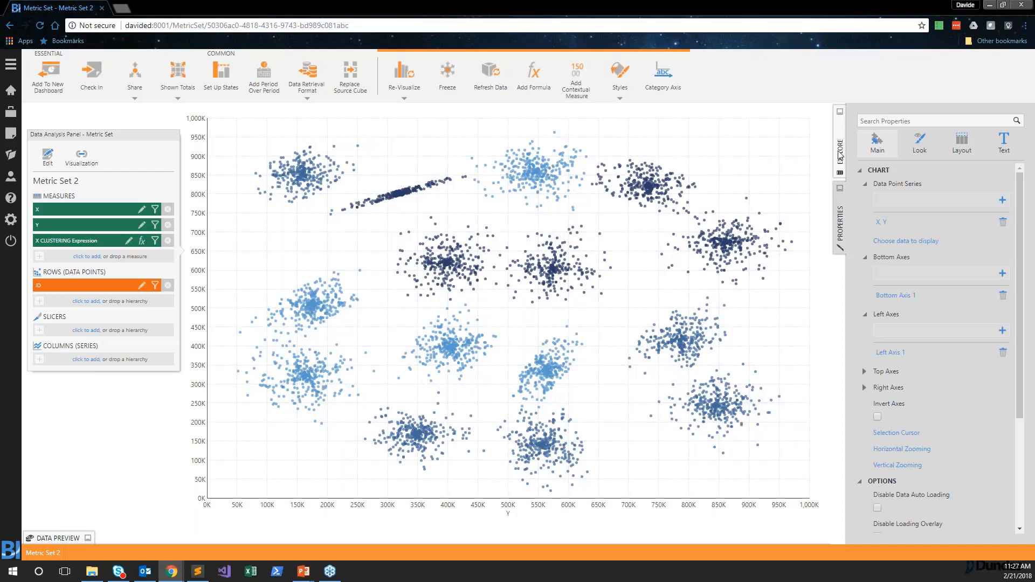
pyautogui.click(882, 222)
pyautogui.click(910, 171)
pyautogui.click(882, 171)
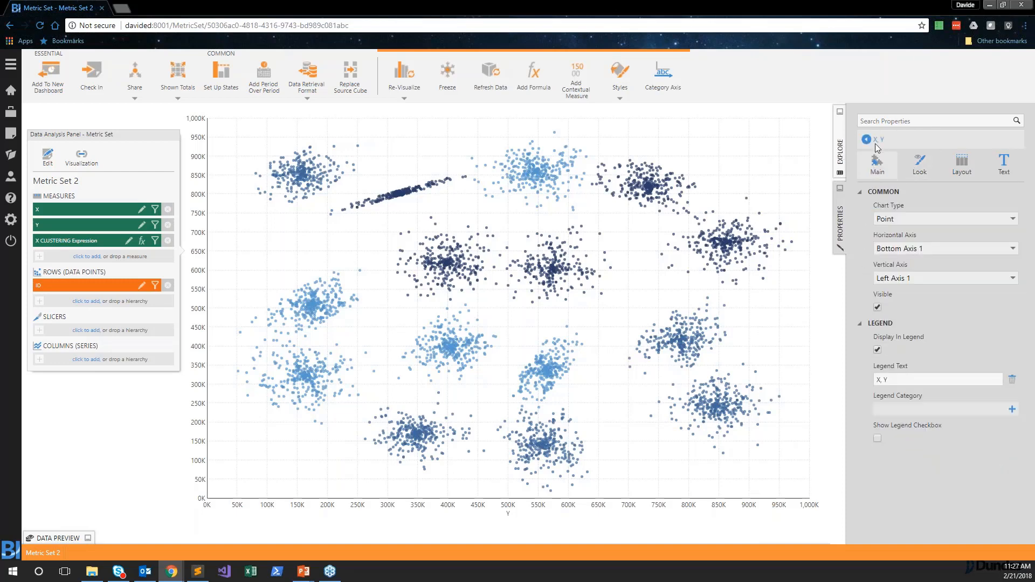
pyautogui.click(876, 142)
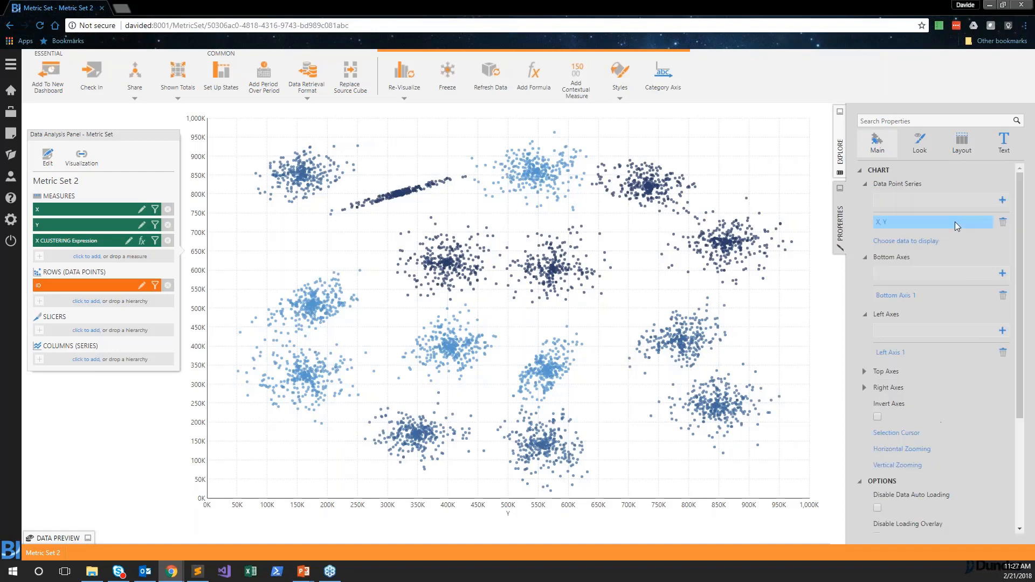
pyautogui.click(920, 144)
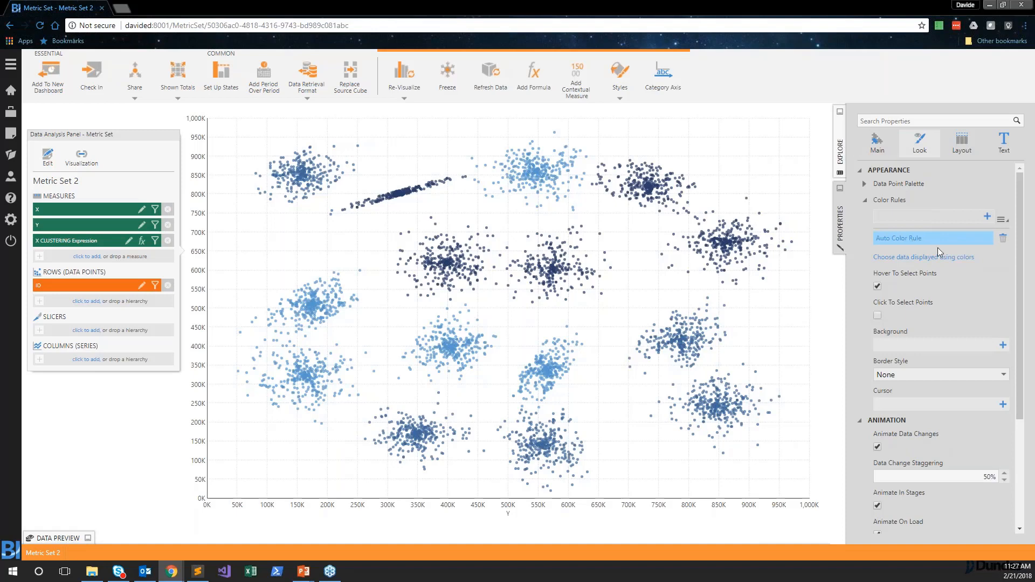
pyautogui.click(962, 217)
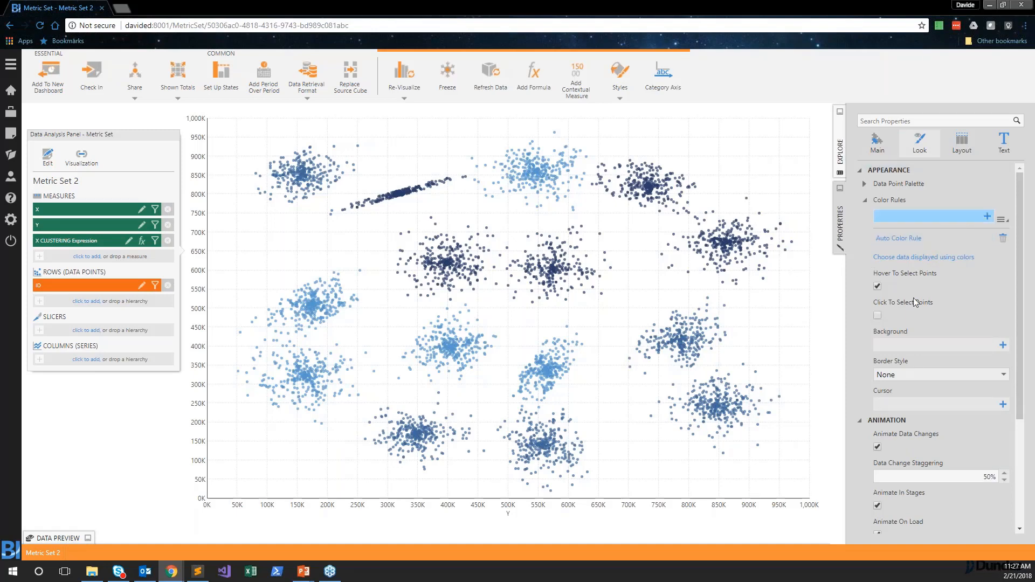
# - Apply the shared Cluster Scatter style to the chart and save the metric set
pyautogui.click(843, 159)
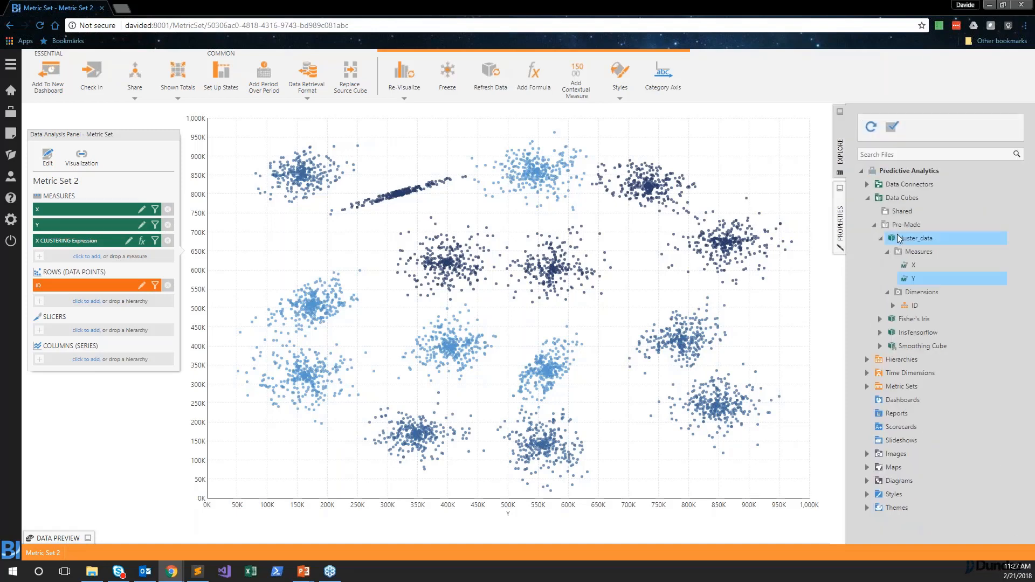
pyautogui.click(868, 494)
pyautogui.click(874, 506)
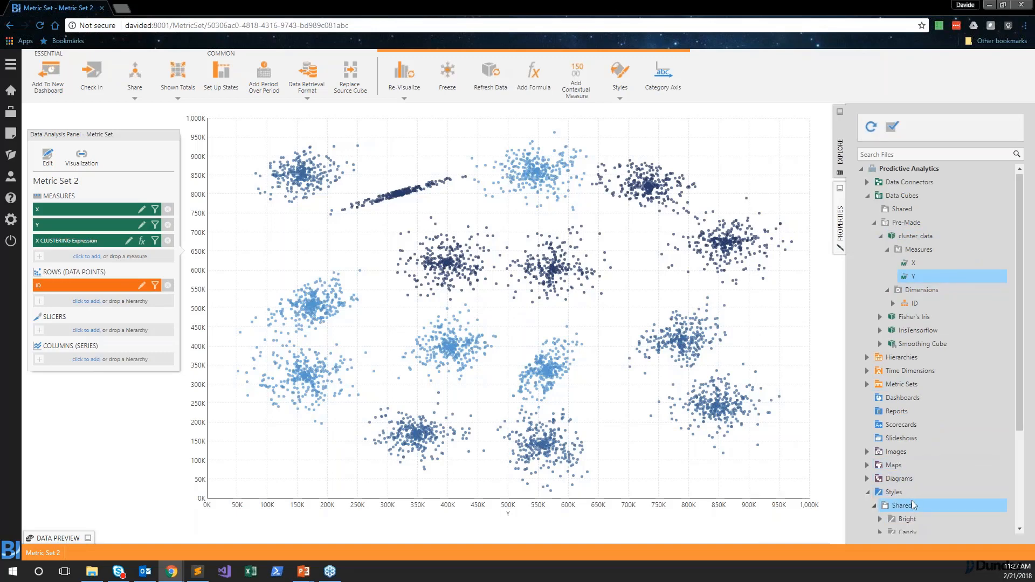
pyautogui.scroll(-5, 912, 501)
pyautogui.click(924, 505)
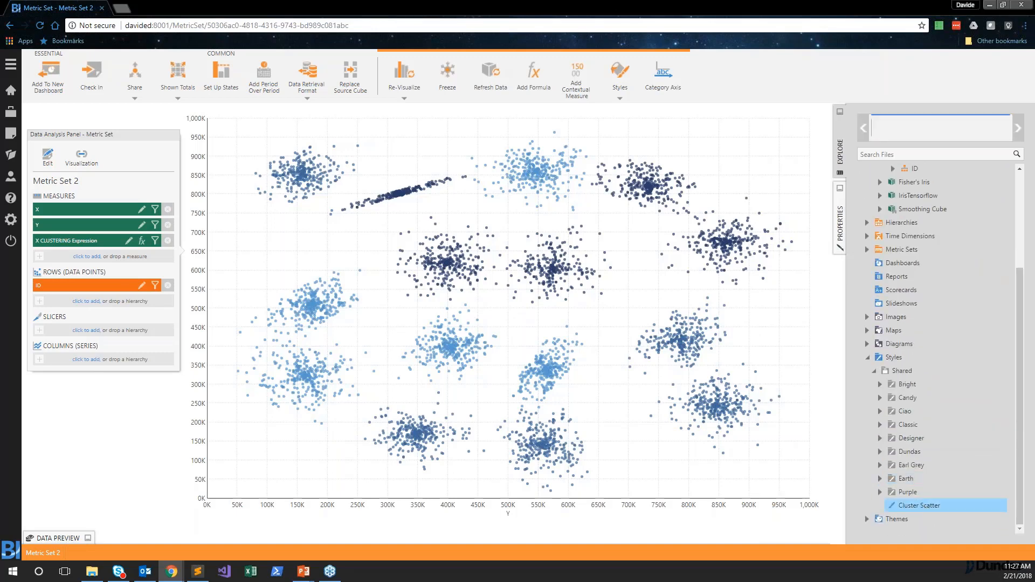
pyautogui.moveTo(926, 505); pyautogui.dragTo(519, 318)
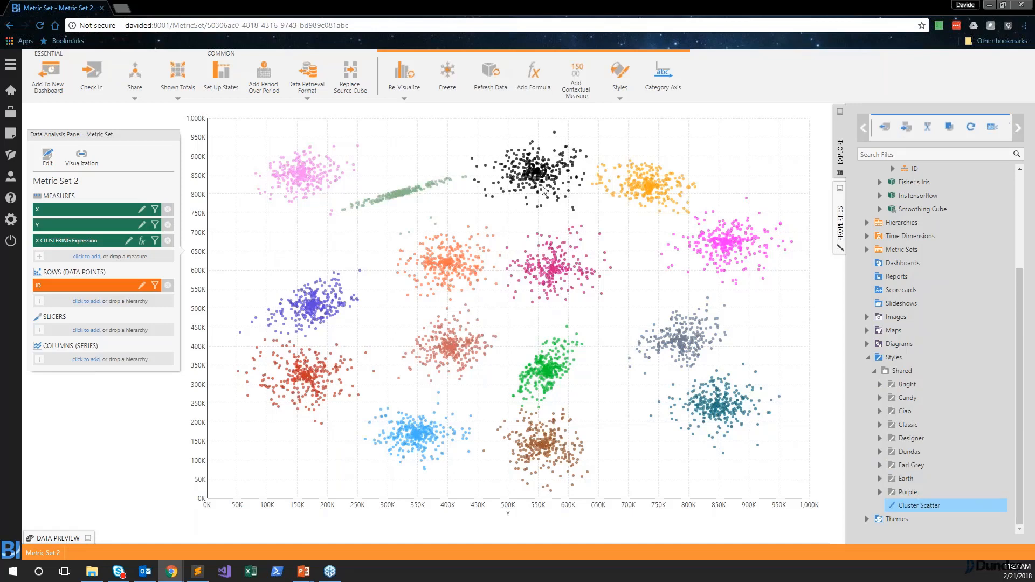
pyautogui.hotkey('ctrl', 's')
# - Try fixed cluster counts of 15 and 10 in the X CLUSTERING Expression, applying CLUSTERING($X$,$Y$, 10)
pyautogui.click(142, 241)
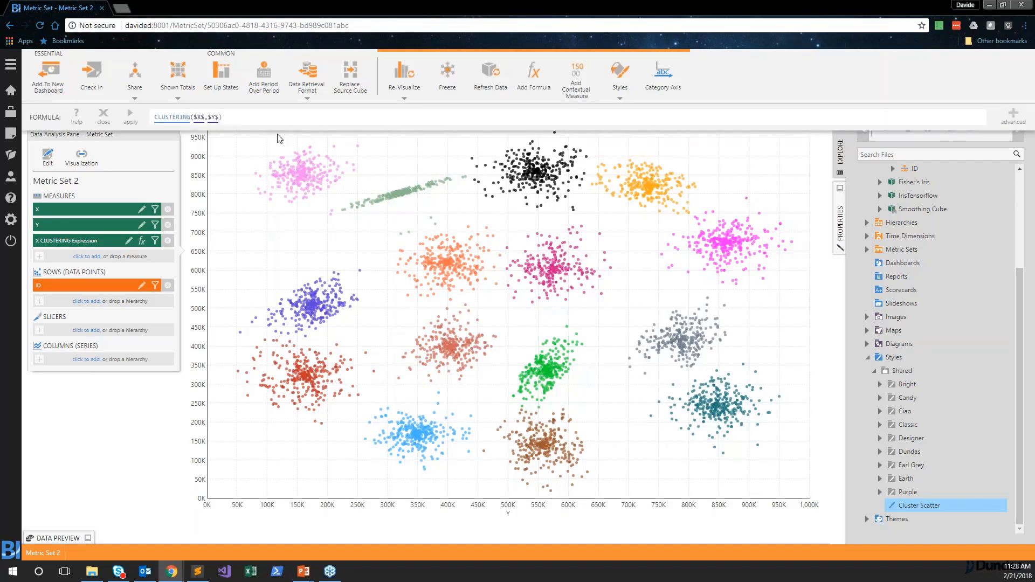
pyautogui.write(',')
pyautogui.write('15')
pyautogui.click(293, 238)
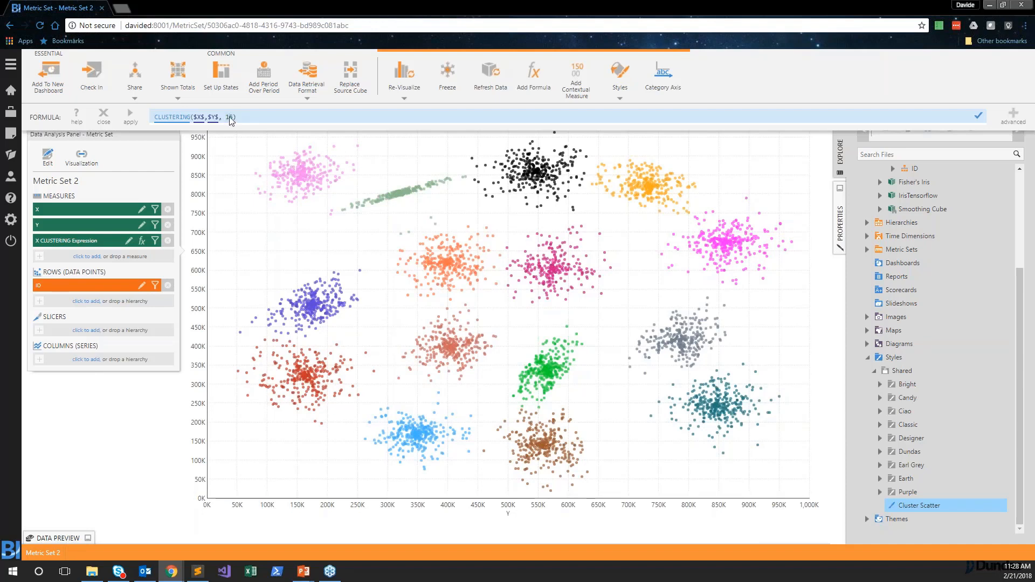
pyautogui.write('10')
pyautogui.click(131, 115)
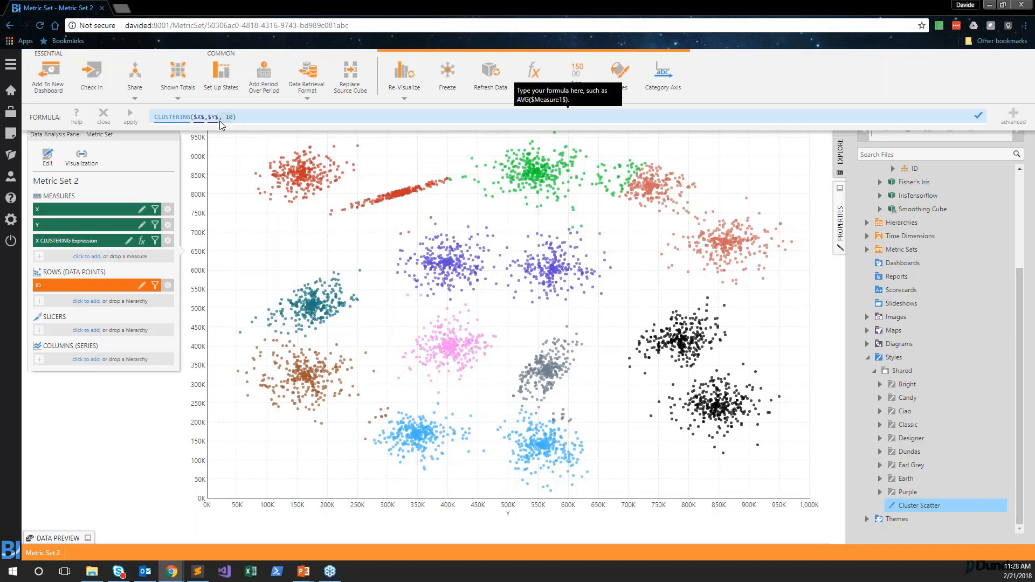
# - Restore the formula to CLUSTERING($X$,$Y$) without a cluster count, apply it and close the formula editor
pyautogui.press('BackSpace')
pyautogui.press('Return')
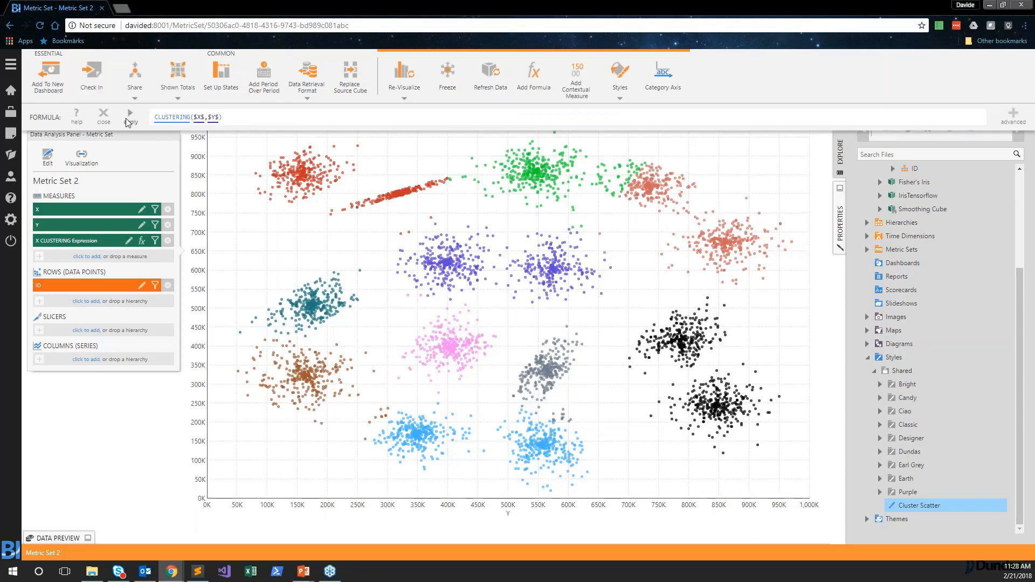
pyautogui.click(129, 115)
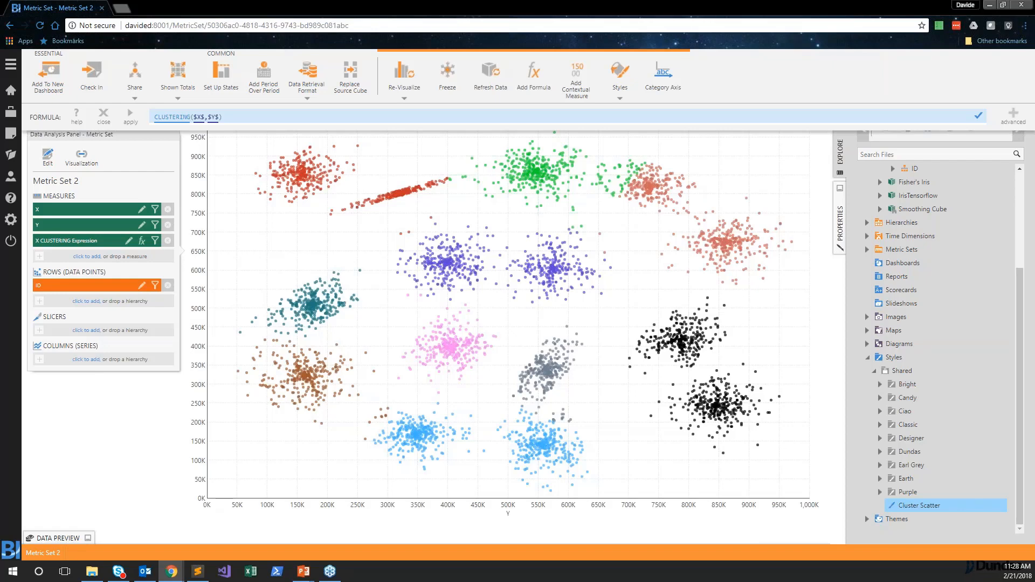
pyautogui.click(104, 118)
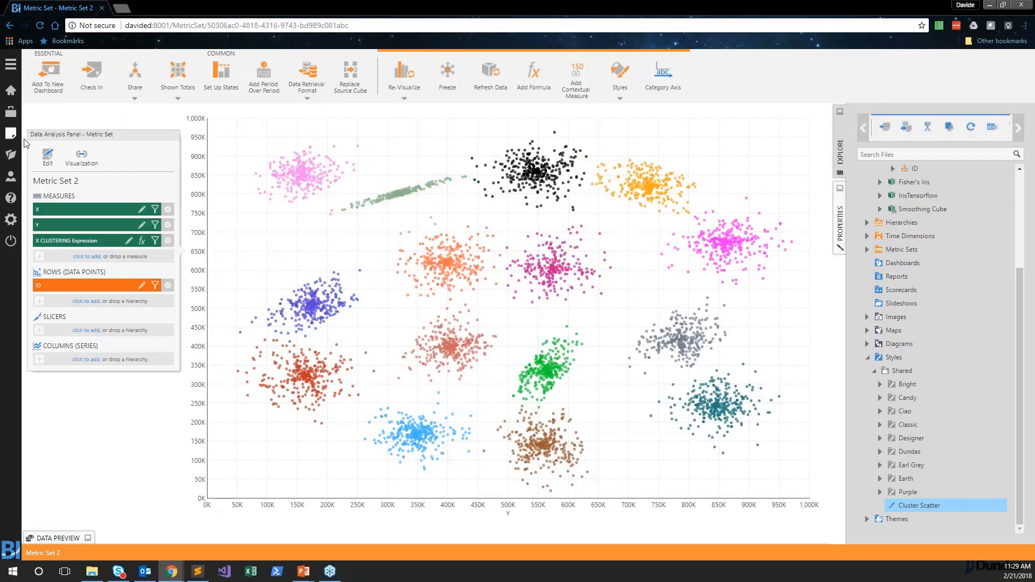
# - Create a new metric set with the SampleId dimension of the pre-made Fisher's Iris data cube as rows
pyautogui.click(10, 133)
pyautogui.click(146, 280)
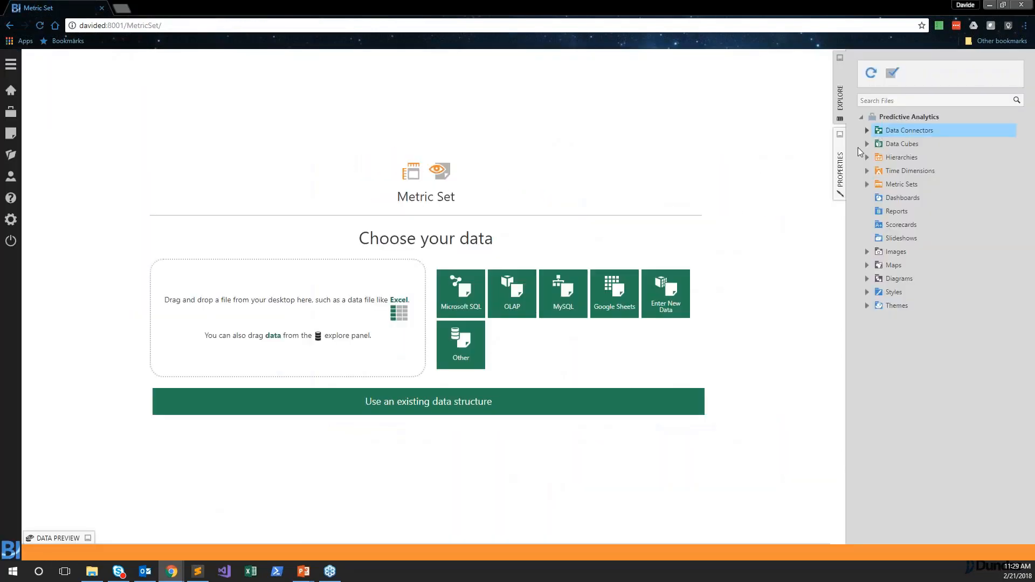
pyautogui.click(867, 144)
pyautogui.click(874, 171)
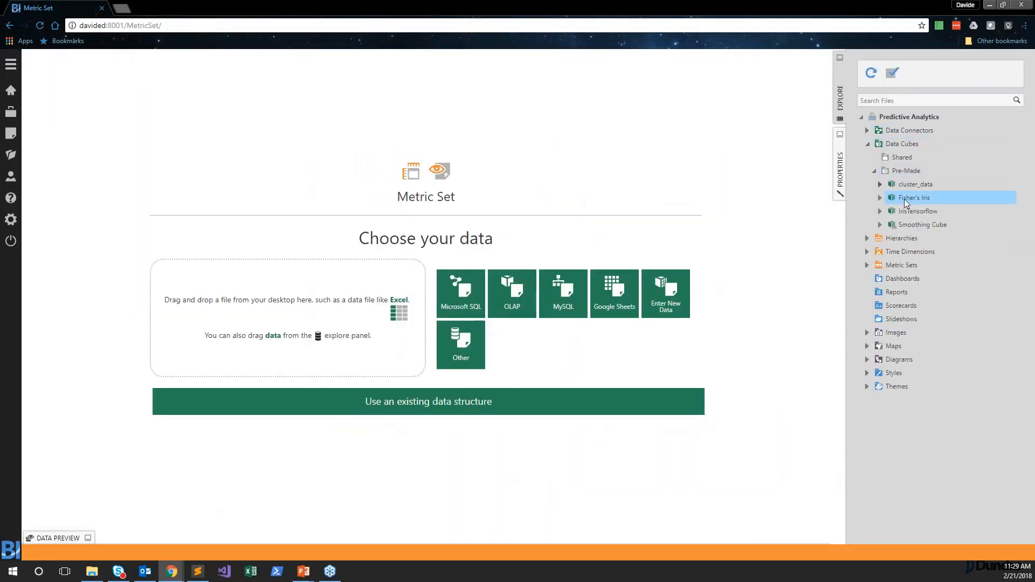
pyautogui.click(879, 197)
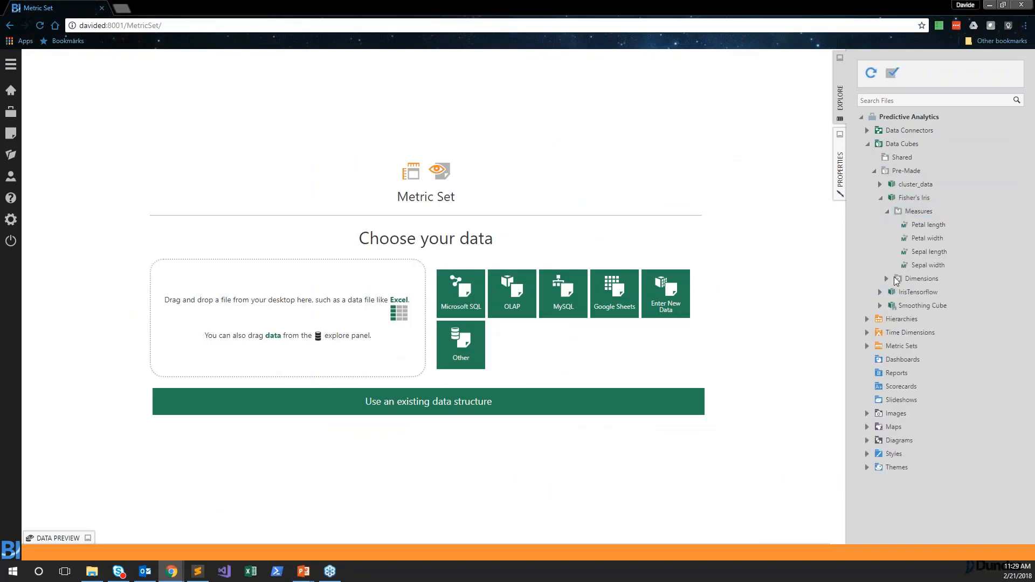
pyautogui.moveTo(937, 293); pyautogui.dragTo(281, 302)
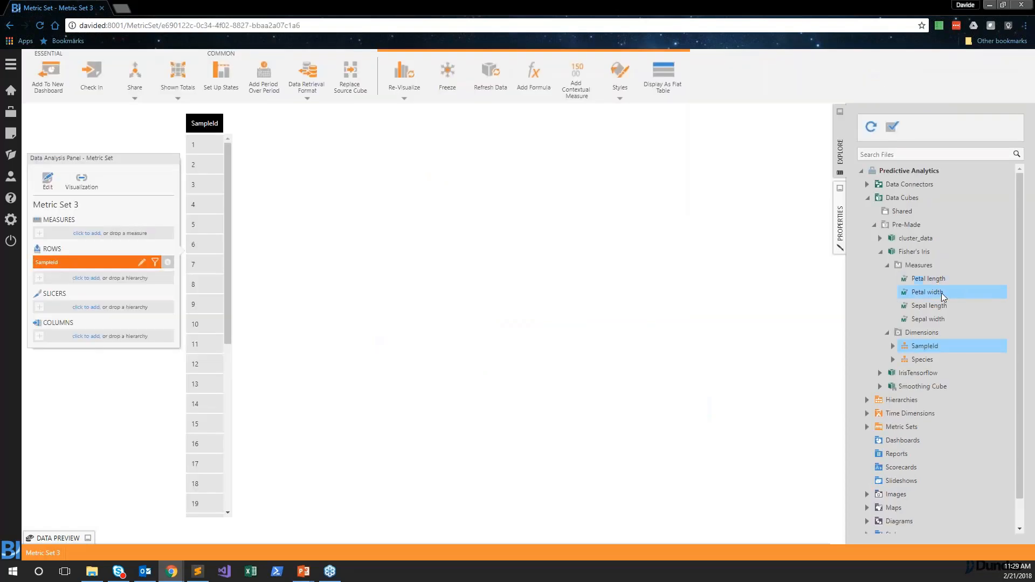
# - Add the Petal length, Petal width, Sepal length and Sepal width measures and re-visualize the metric set as a point chart
pyautogui.moveTo(942, 279); pyautogui.dragTo(93, 233)
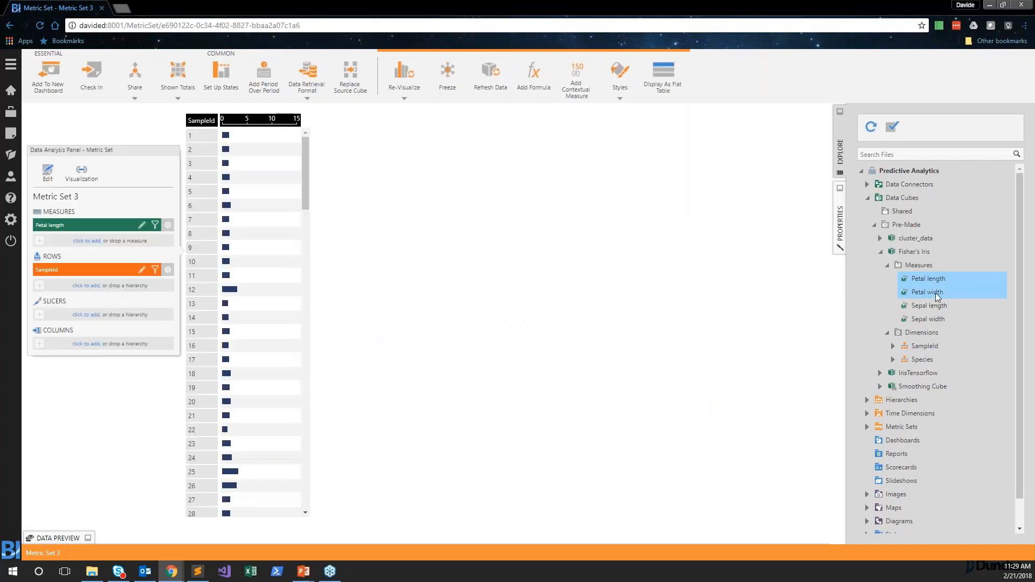
pyautogui.moveTo(936, 293); pyautogui.dragTo(126, 242)
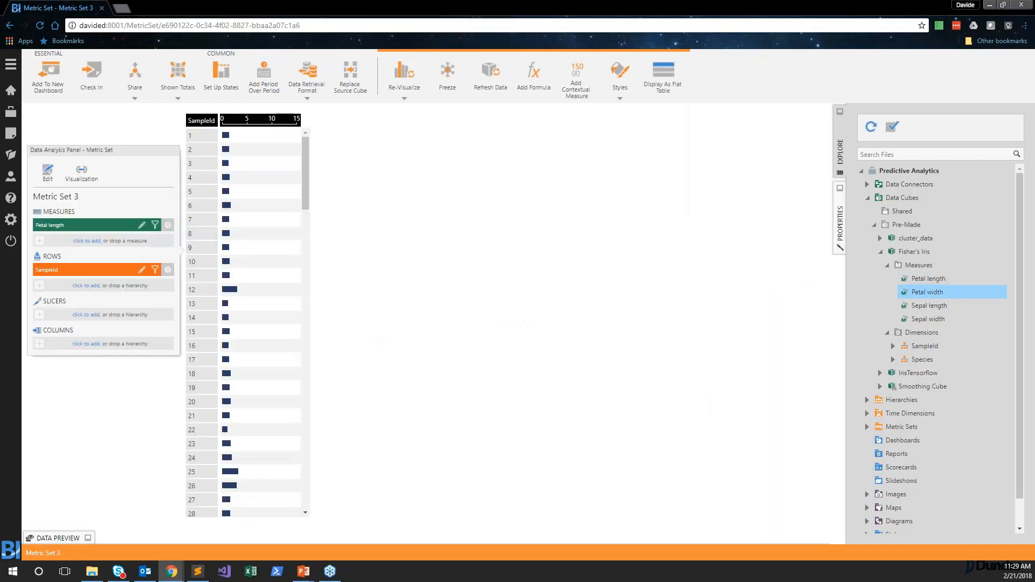
pyautogui.moveTo(929, 305); pyautogui.dragTo(80, 249)
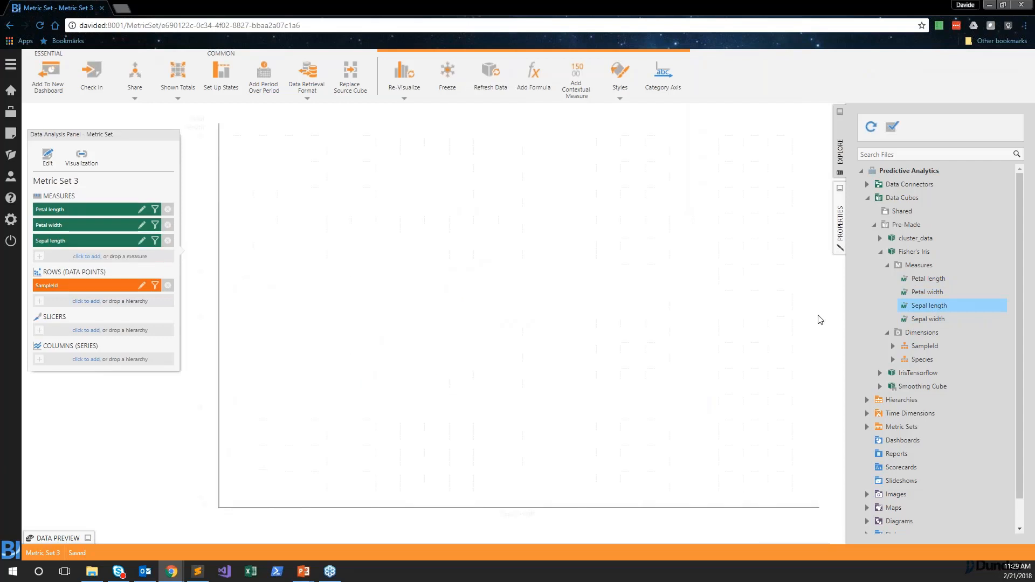
pyautogui.moveTo(936, 320); pyautogui.dragTo(64, 251)
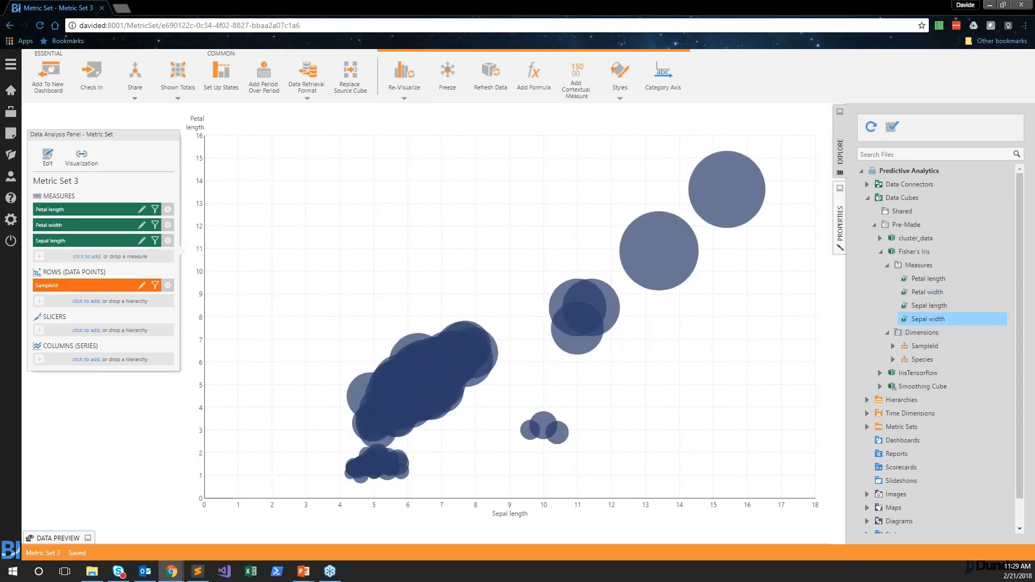
pyautogui.click(398, 89)
pyautogui.click(542, 127)
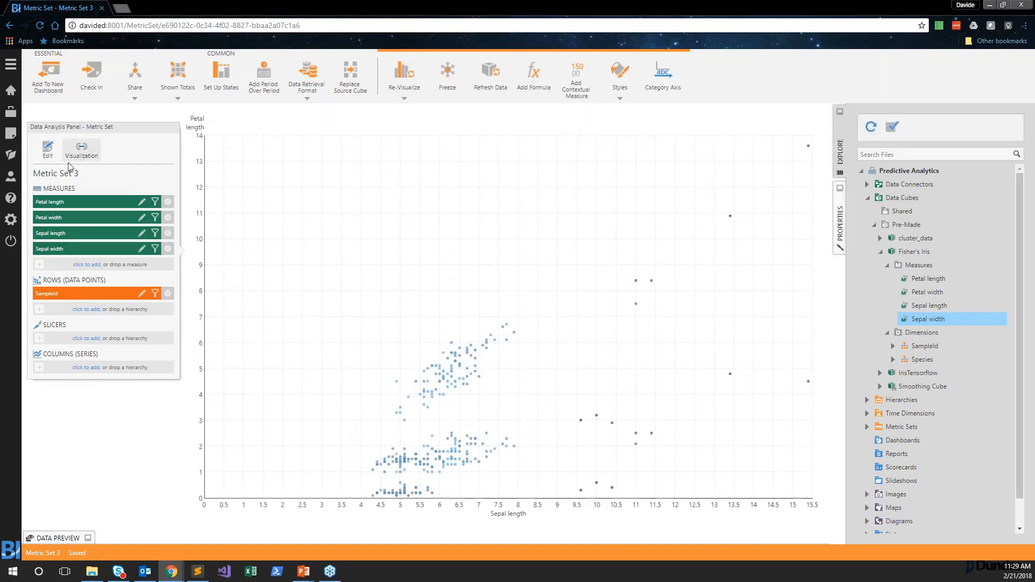
# - Plot only Sepal width on the vertical axis and Petal length on the horizontal axis of the chart
pyautogui.click(81, 148)
pyautogui.hotkey('alt', 'Tab')
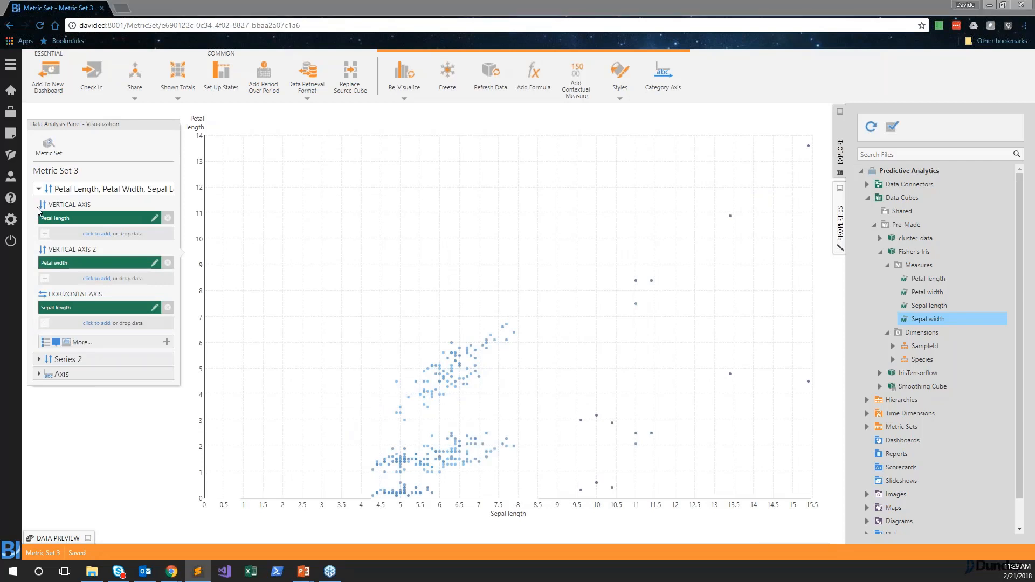
pyautogui.click(168, 263)
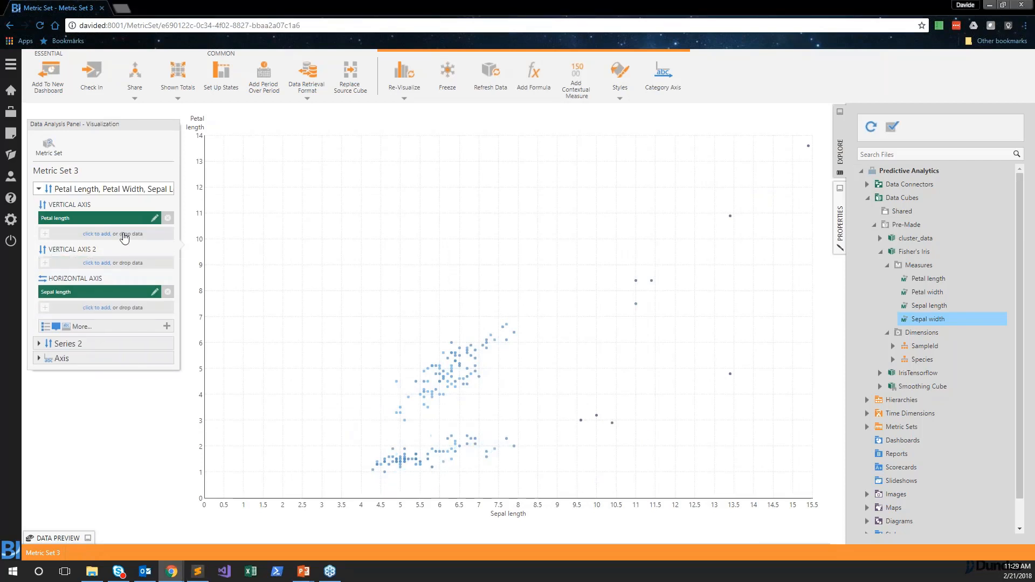
pyautogui.click(168, 218)
pyautogui.click(124, 292)
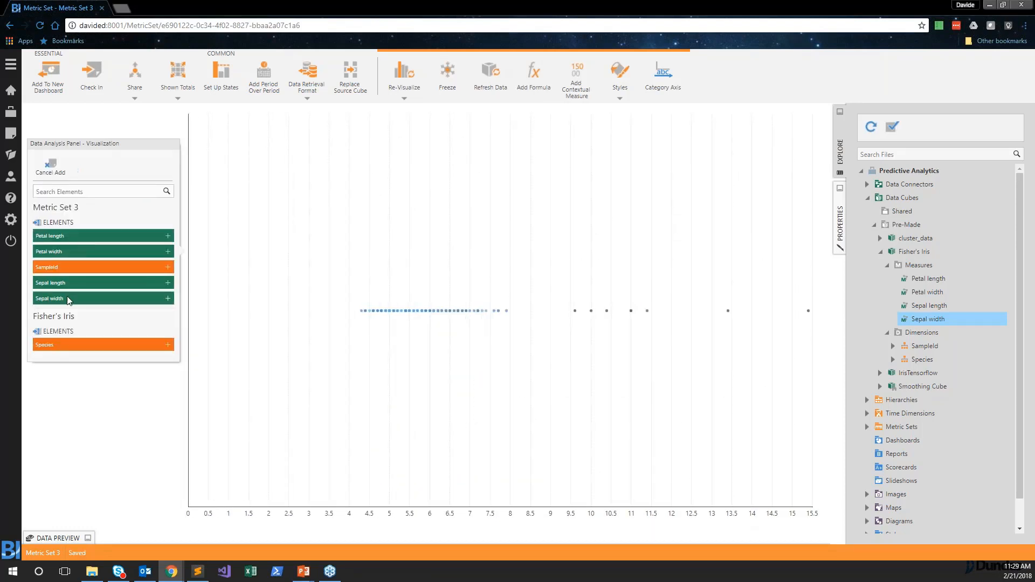
pyautogui.click(124, 294)
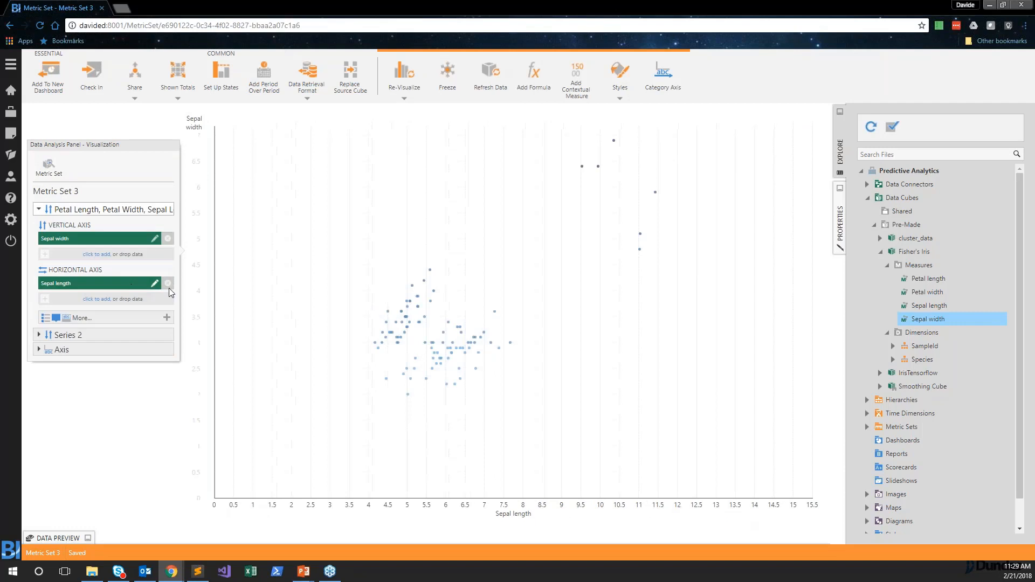
pyautogui.click(88, 295)
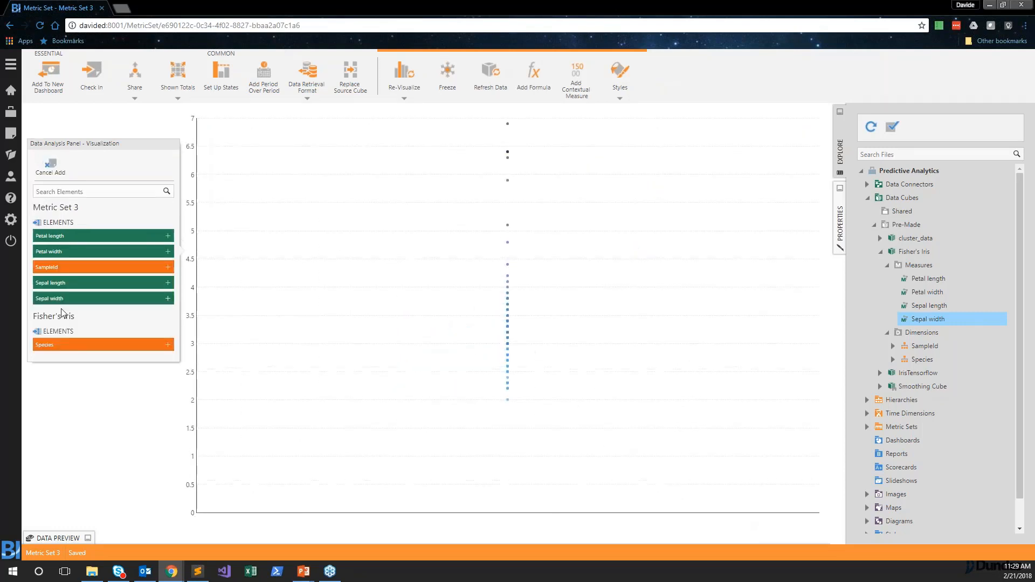
pyautogui.click(63, 235)
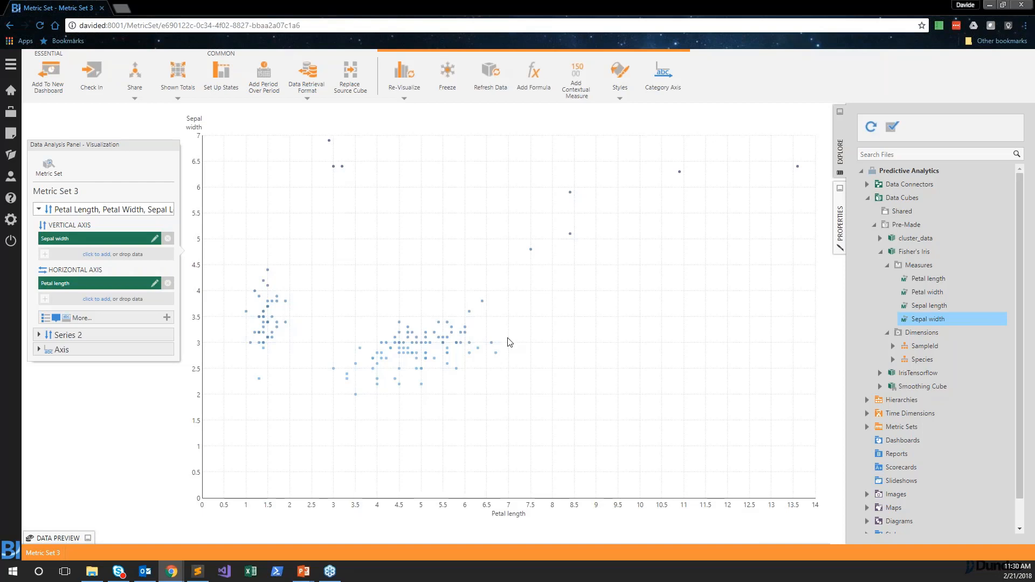
# - Start a CLUSTERING formula on the metric set with Petal length and Petal width as its first two arguments
pyautogui.click(48, 166)
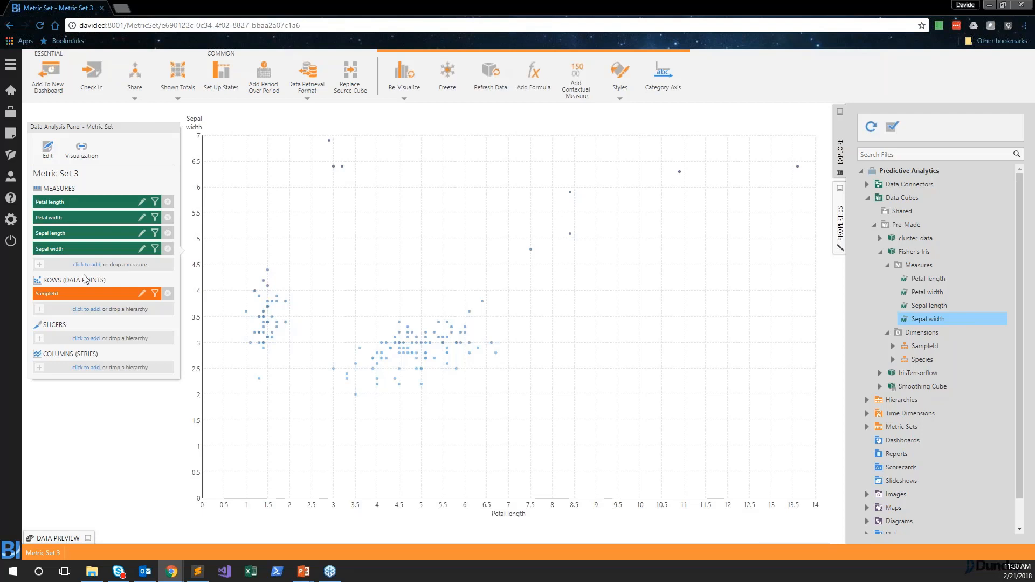
pyautogui.click(533, 81)
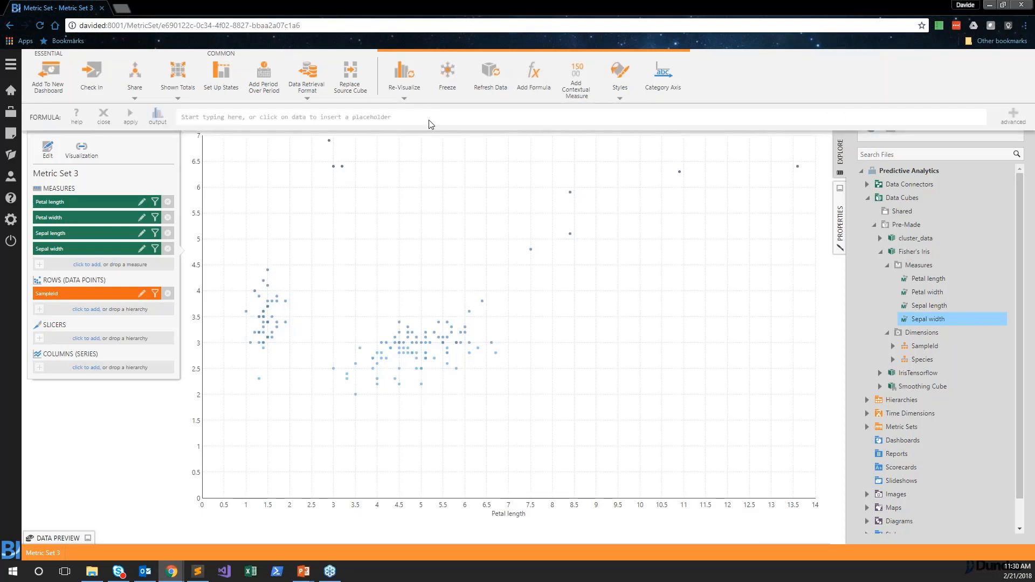
pyautogui.write('clu')
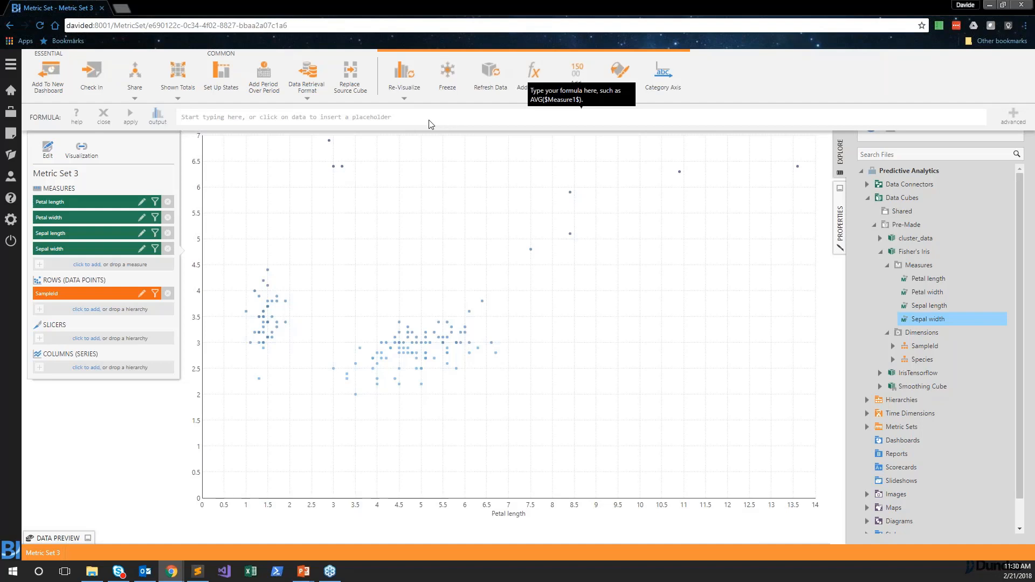
pyautogui.click(242, 131)
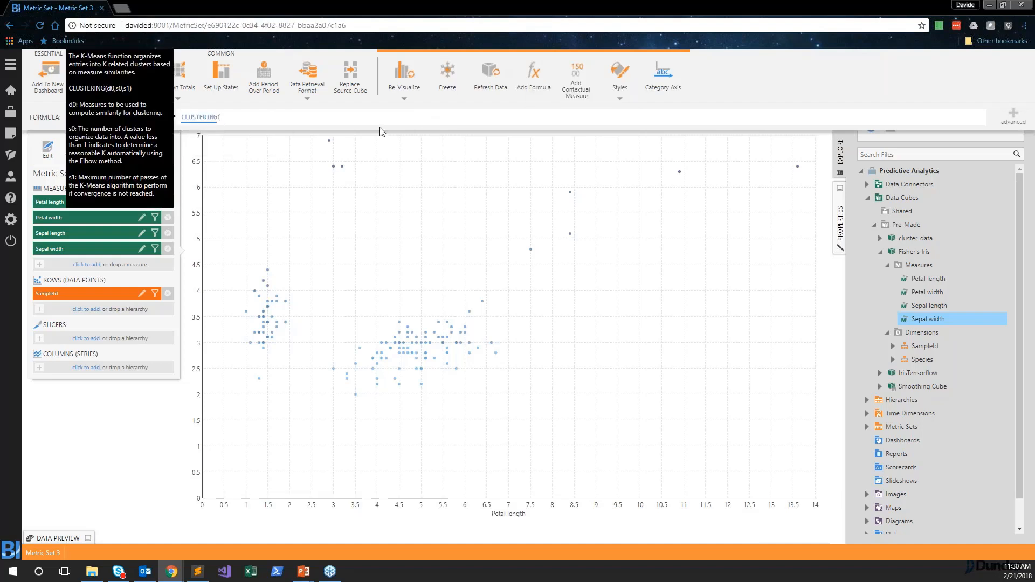
pyautogui.write('$$')
pyautogui.press('Return')
pyautogui.write(',$$')
pyautogui.press('Down')
pyautogui.press('Return')
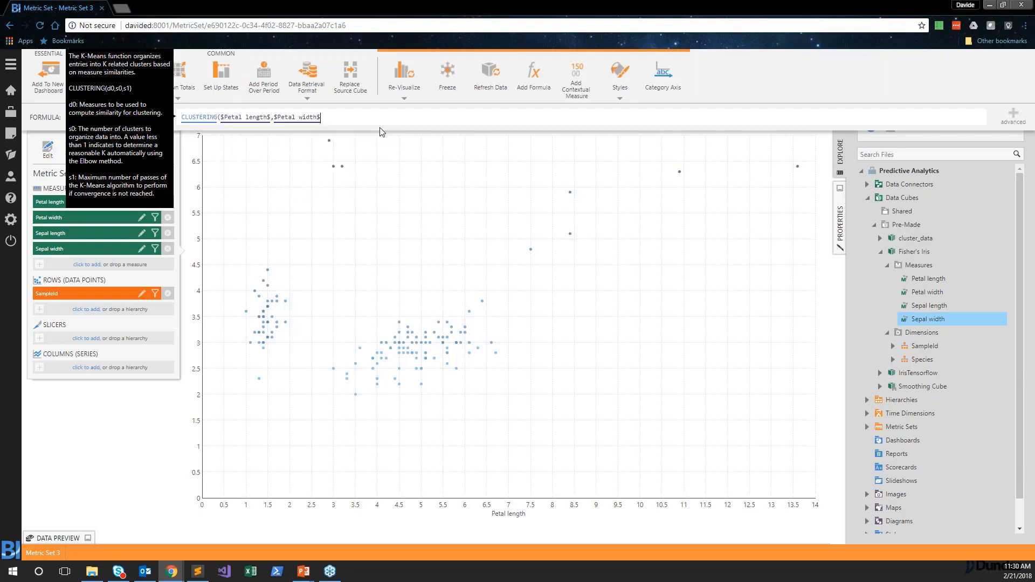
# - Add Sepal length and Sepal width as further arguments of the CLUSTERING formula and apply it
pyautogui.write('$$')
pyautogui.press('Down')
pyautogui.press('Down')
pyautogui.press('Down')
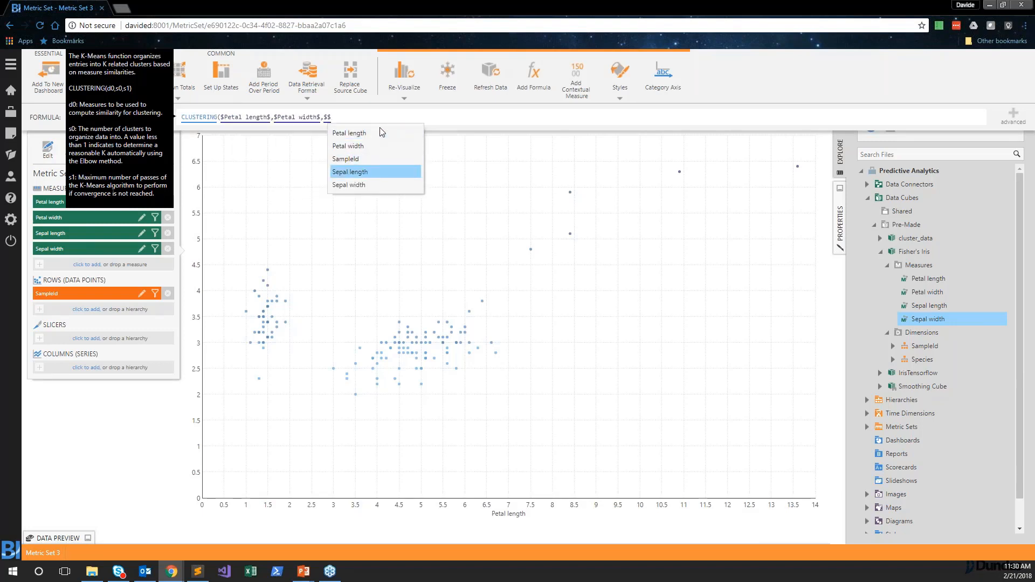
pyautogui.press('Return')
pyautogui.write(',')
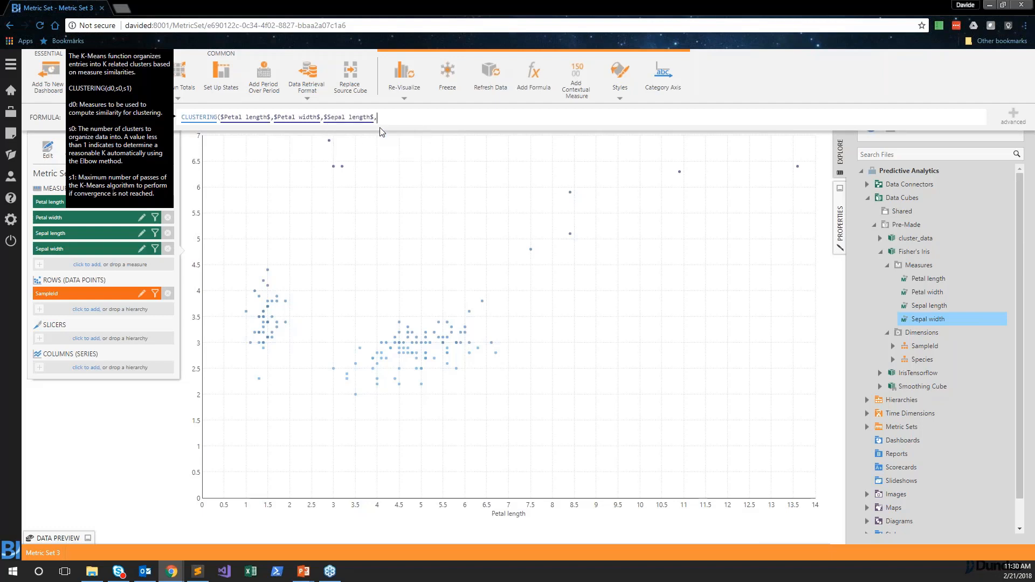
pyautogui.write('$$')
pyautogui.press('Down')
pyautogui.press('Down')
pyautogui.press('Return')
pyautogui.write(')')
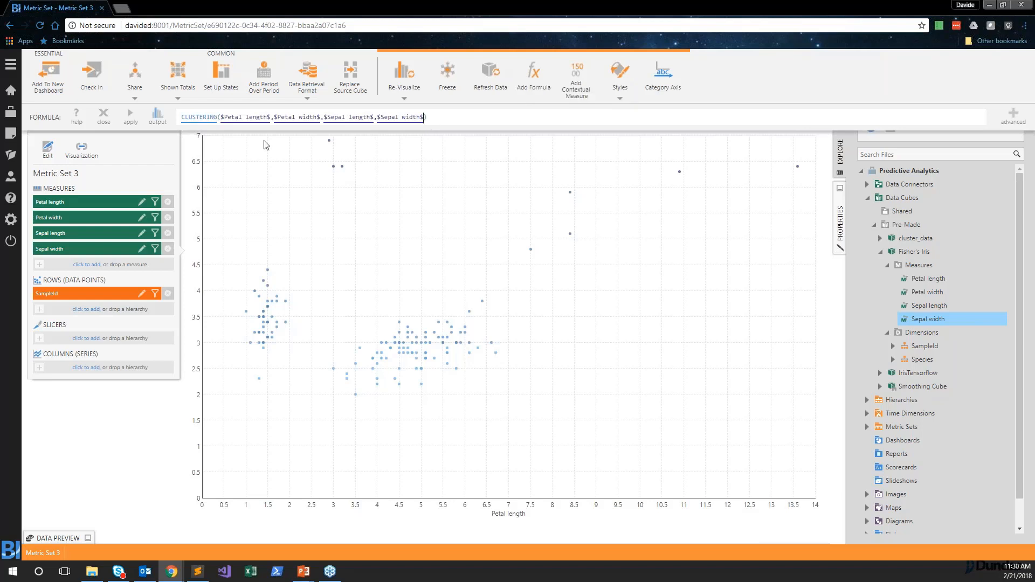
pyautogui.click(438, 118)
pyautogui.click(131, 115)
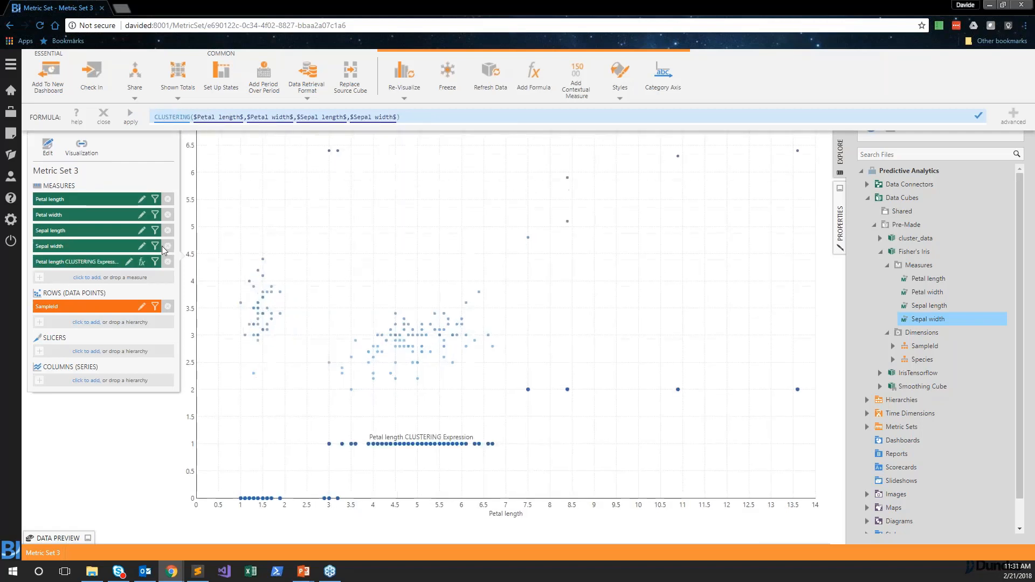
# - Remove the separate Petal length CLUSTERING Expression series from the chart's data point series
pyautogui.click(844, 236)
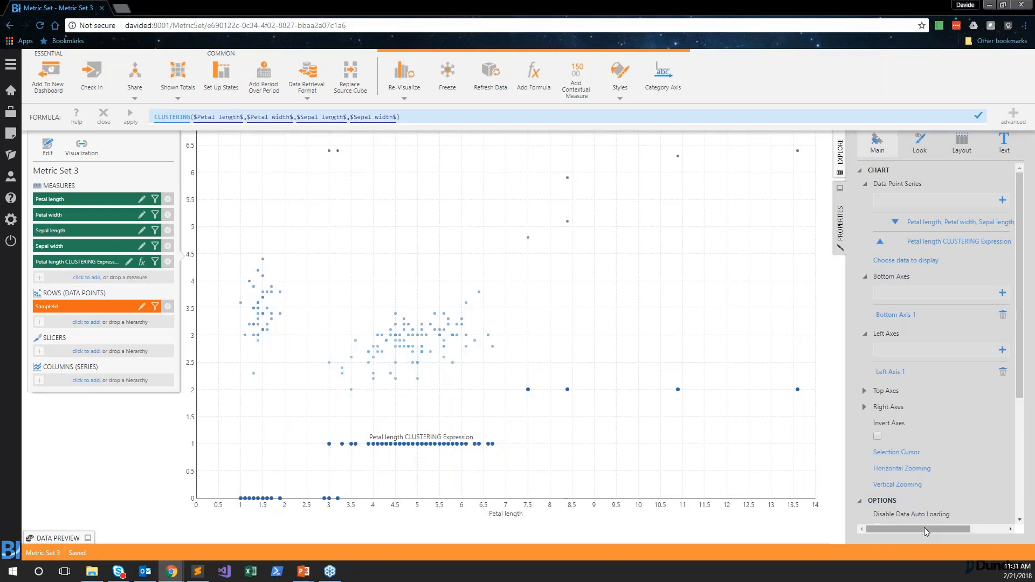
pyautogui.moveTo(924, 528); pyautogui.dragTo(992, 525)
pyautogui.click(968, 242)
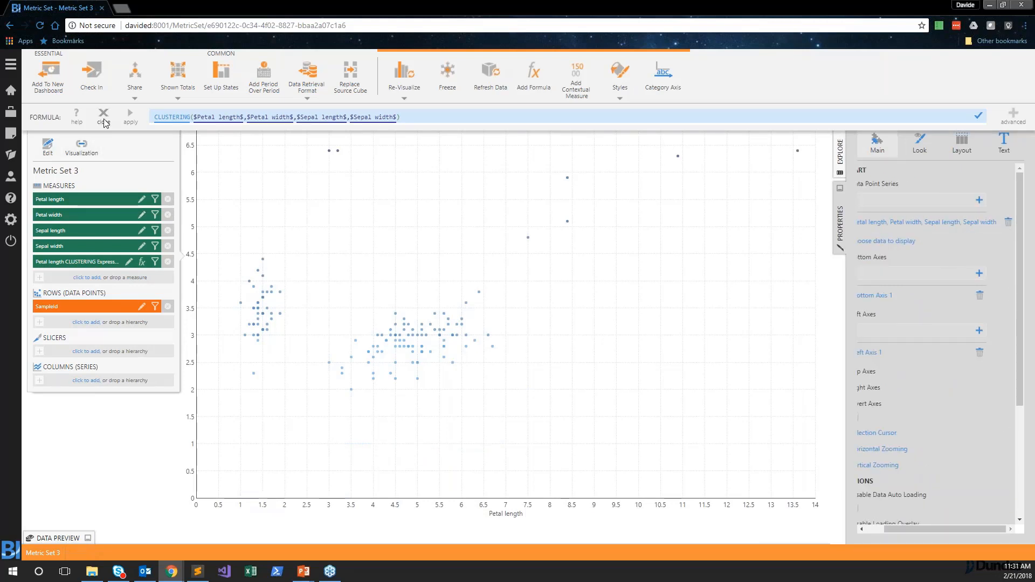
# - Color the chart's points by Petal length CLUSTERING Expression instead of Sepal width
pyautogui.click(89, 147)
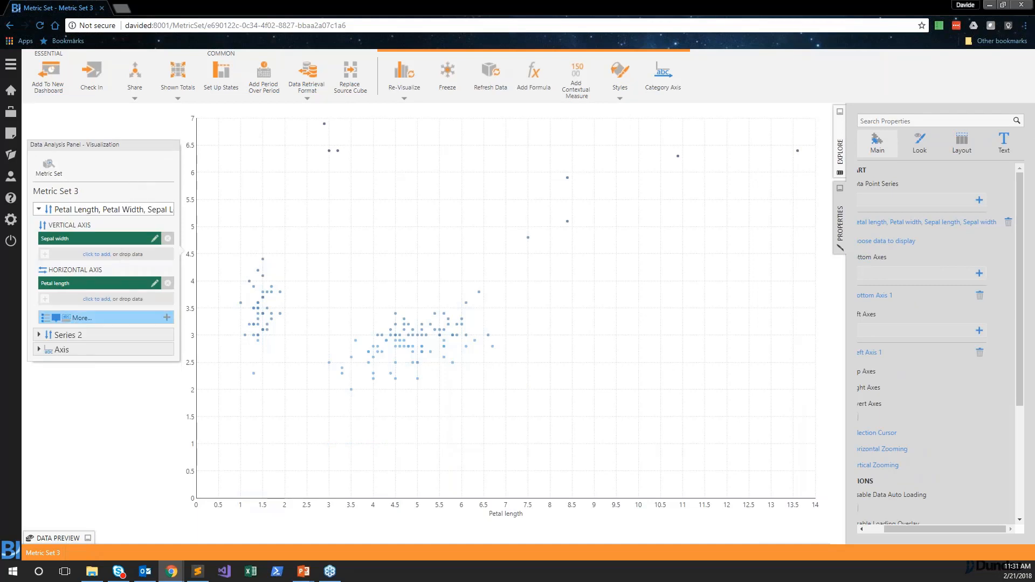
pyautogui.click(82, 320)
pyautogui.scroll(-5, 113, 334)
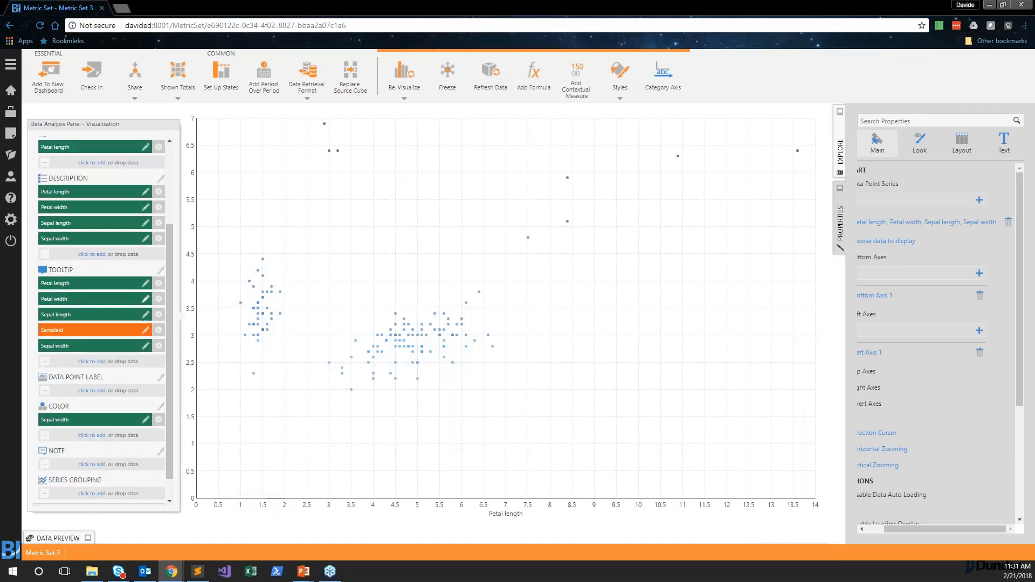
pyautogui.click(159, 395)
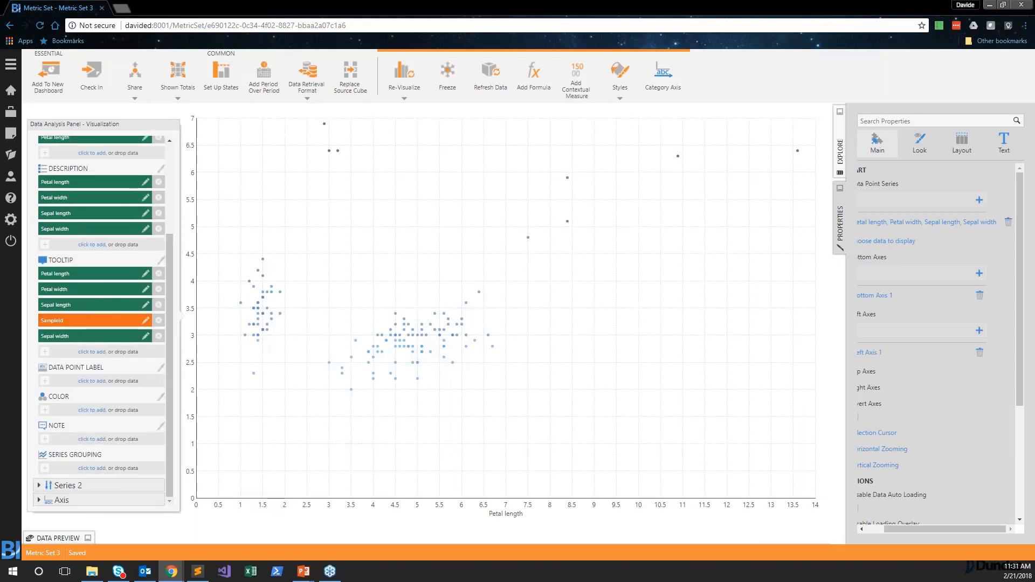
pyautogui.click(86, 411)
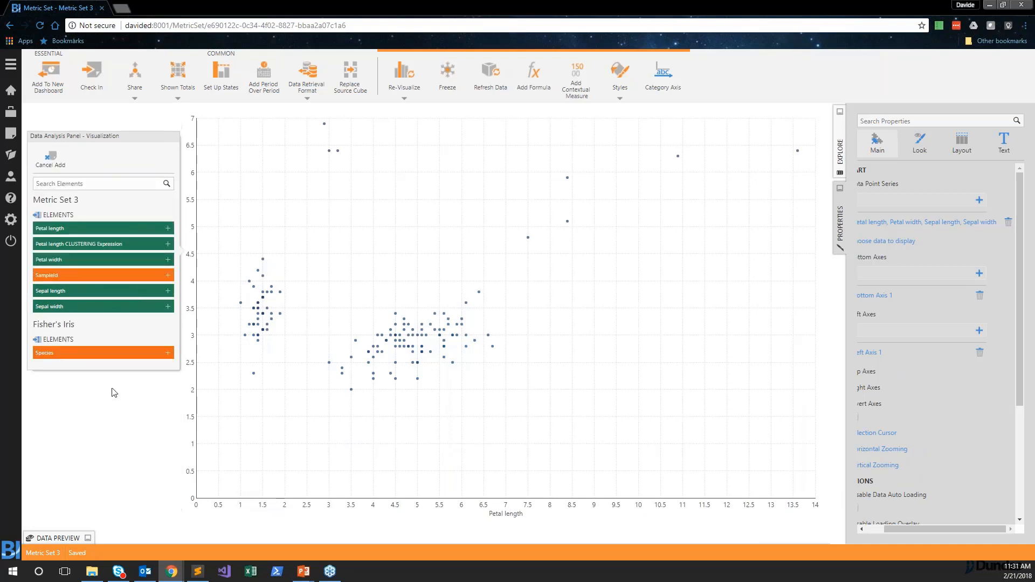
pyautogui.click(87, 246)
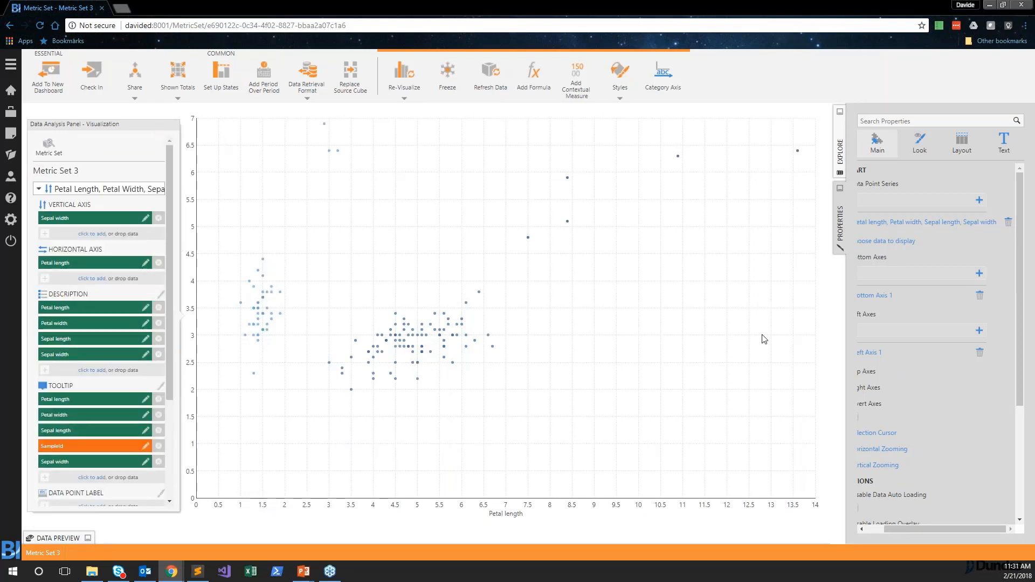
# - Apply the shared Cluster Scatter style to the chart and save the metric set
pyautogui.click(840, 154)
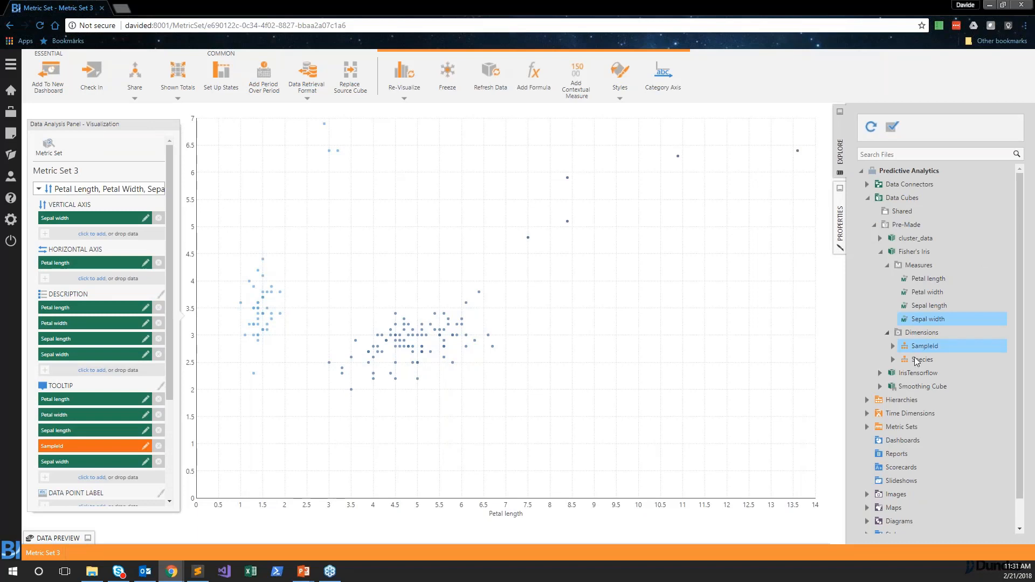
pyautogui.scroll(-1, 914, 357)
pyautogui.click(896, 503)
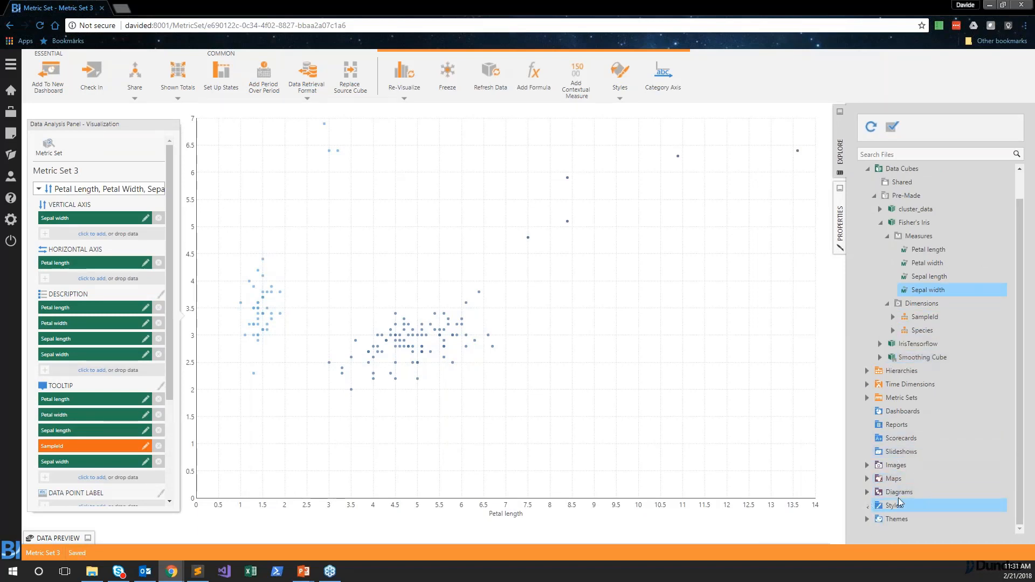
pyautogui.click(874, 505)
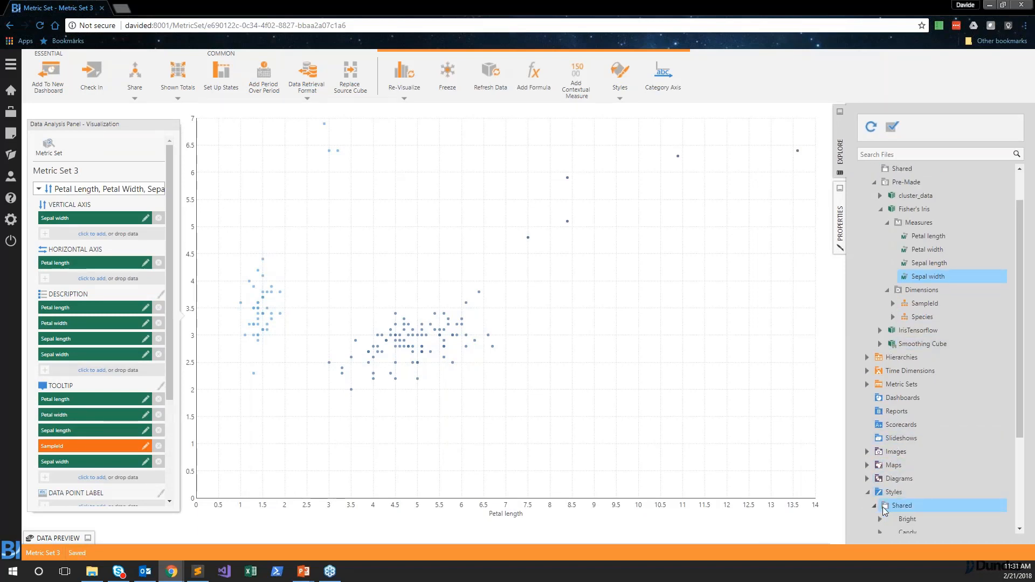
pyautogui.moveTo(908, 505); pyautogui.dragTo(615, 394)
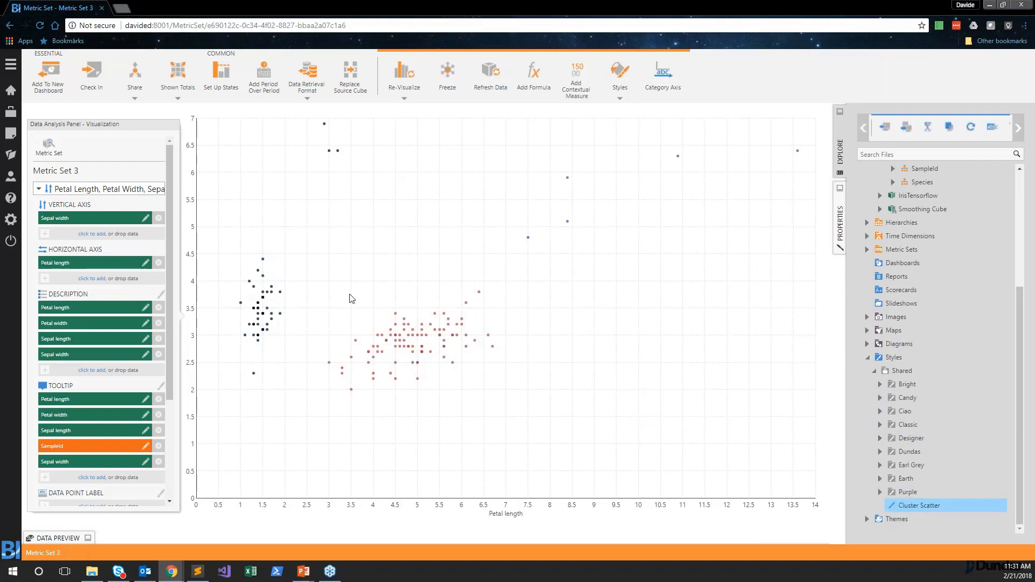
pyautogui.hotkey('ctrl', 's')
# - Set the CLUSTERING formula's cluster count to 4, apply it and close the formula editor
pyautogui.click(46, 144)
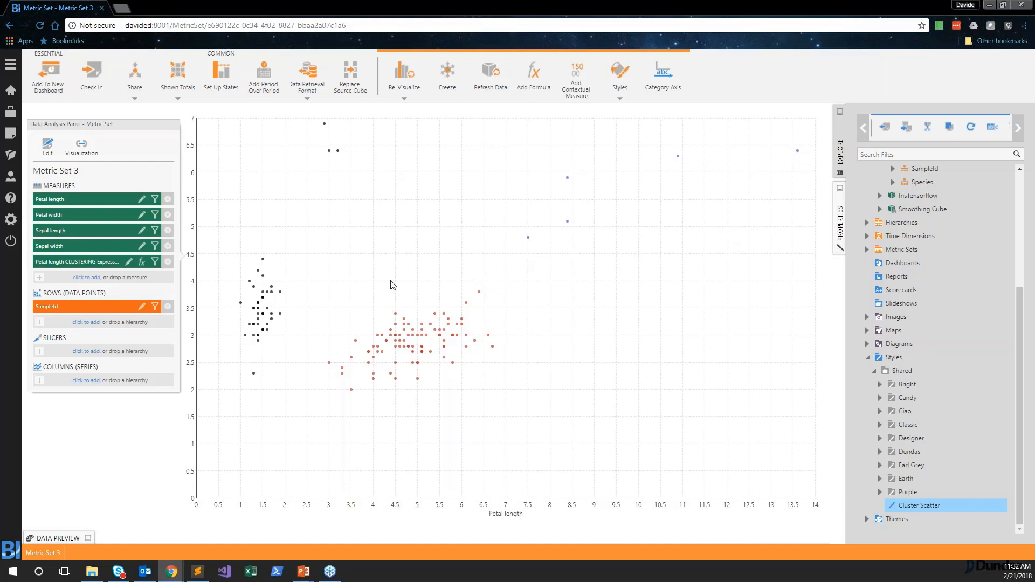
pyautogui.click(141, 262)
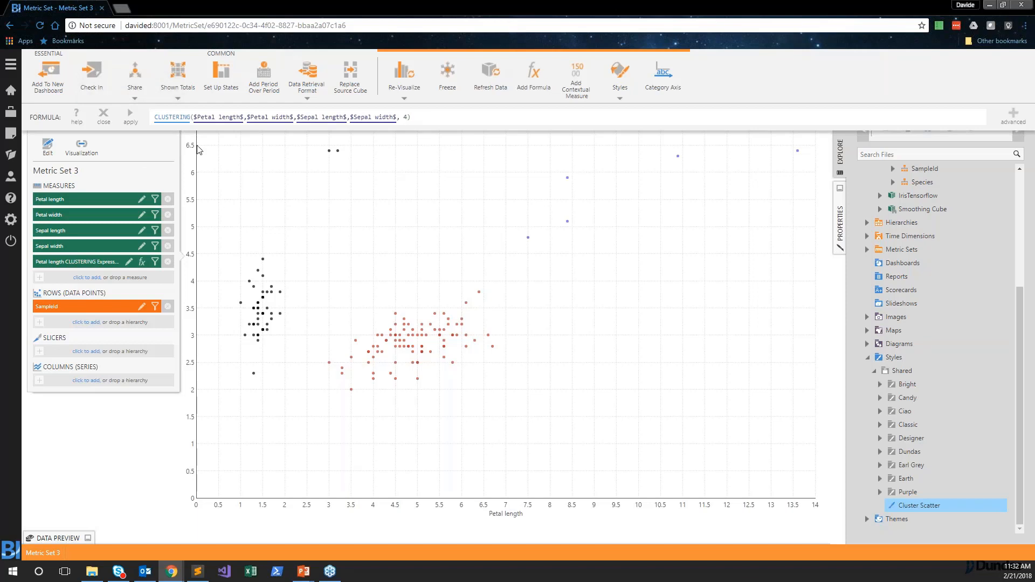
pyautogui.click(133, 114)
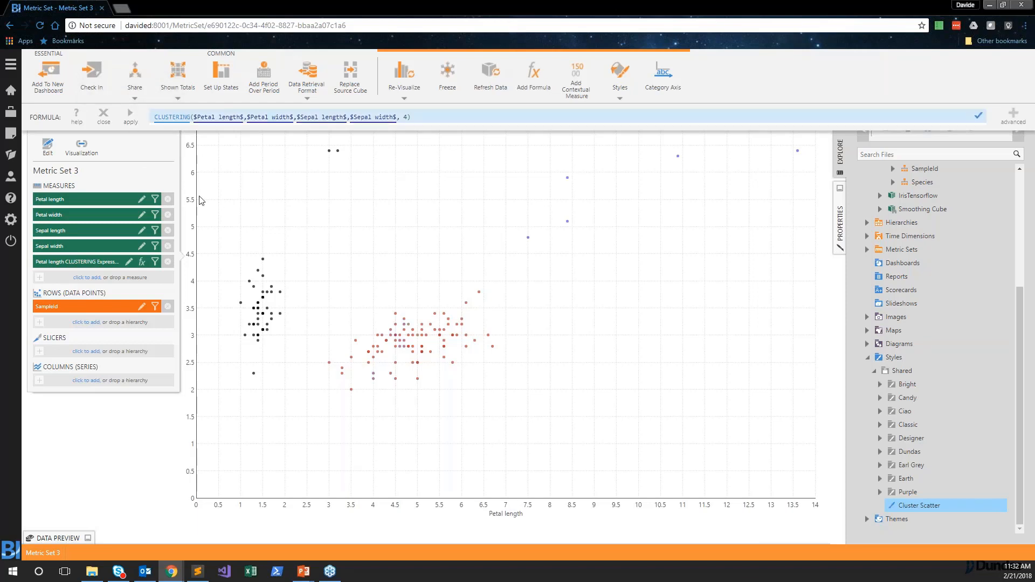
pyautogui.click(103, 113)
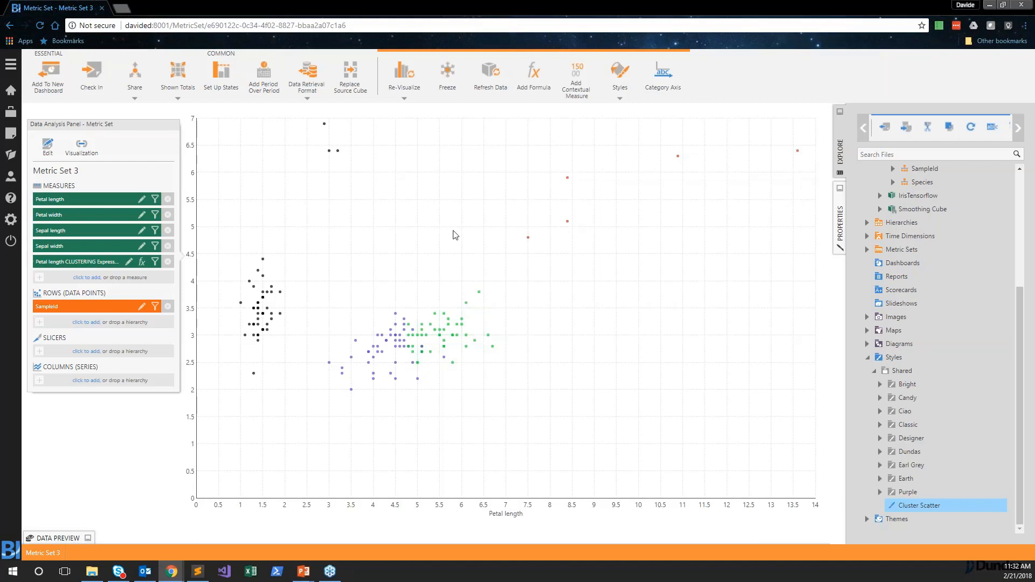
# - Add the metric set to a new dashboard, then enlarge its chart and move it to the canvas's upper-left corner
pyautogui.click(48, 82)
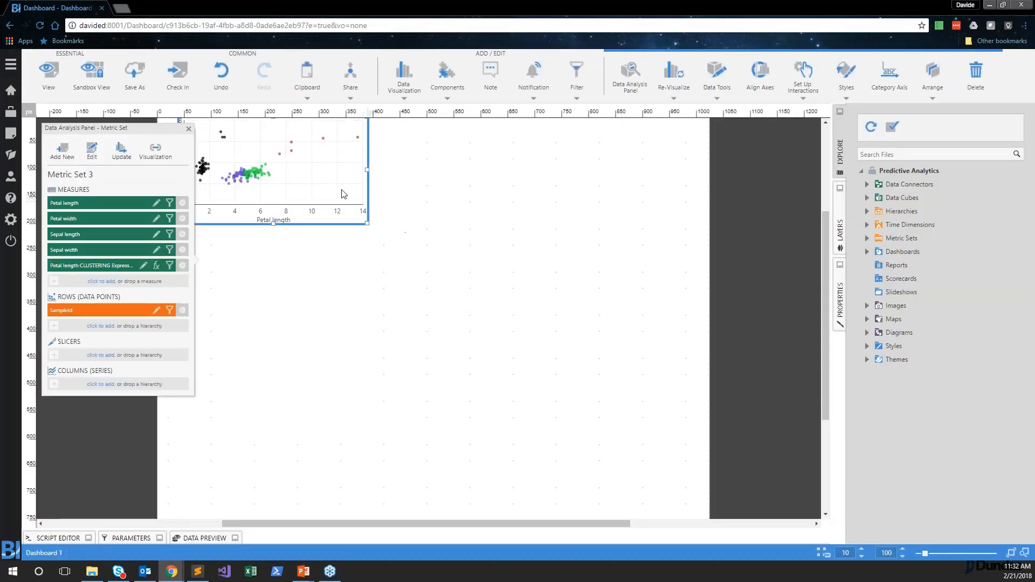
pyautogui.moveTo(388, 250); pyautogui.dragTo(487, 311)
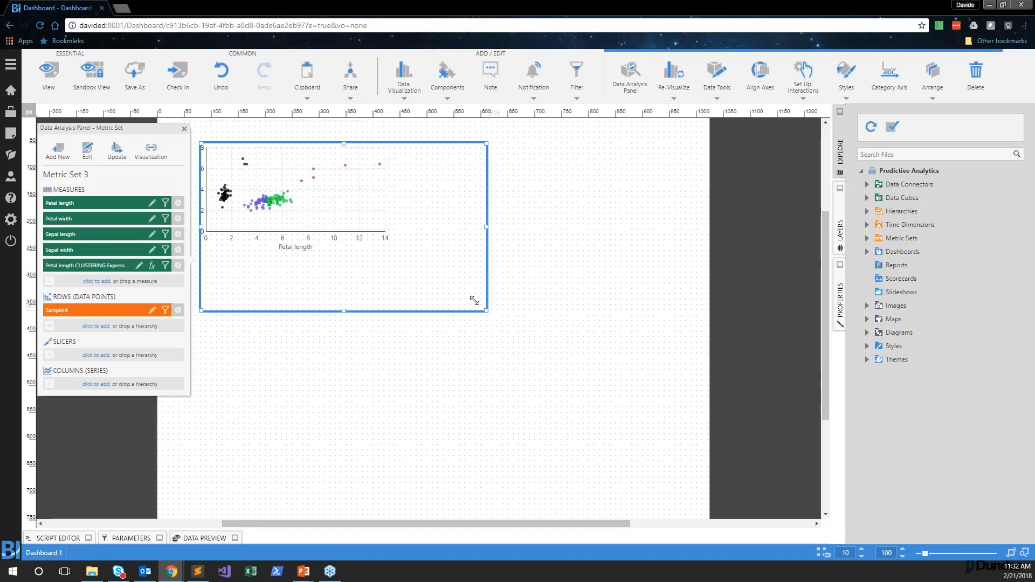
pyautogui.moveTo(422, 273); pyautogui.dragTo(390, 263)
pyautogui.moveTo(454, 217); pyautogui.dragTo(443, 216)
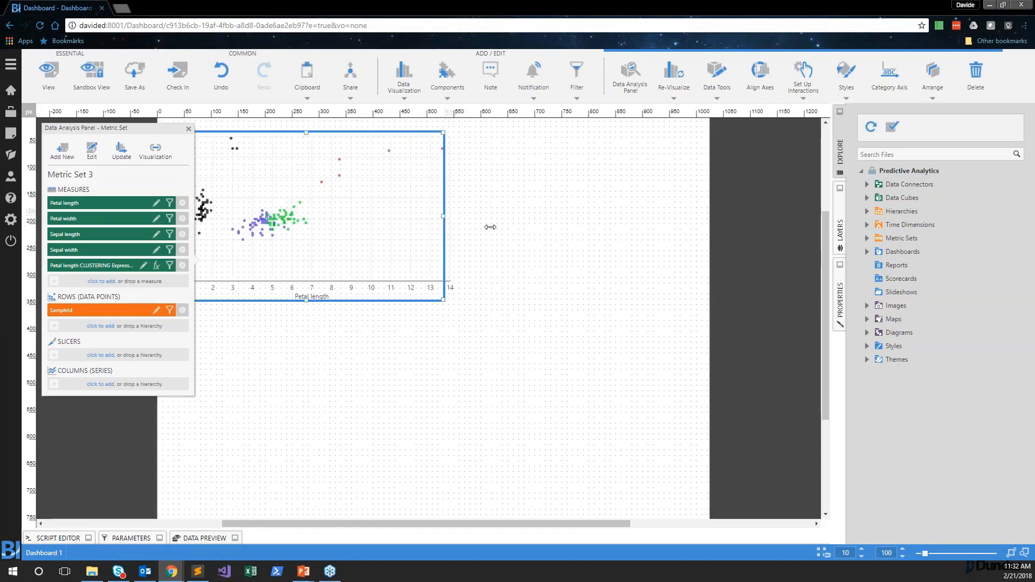
# - Place the pre-made IrisSpecies metric set beside the clustering chart and dismiss its data analysis panel
pyautogui.click(867, 238)
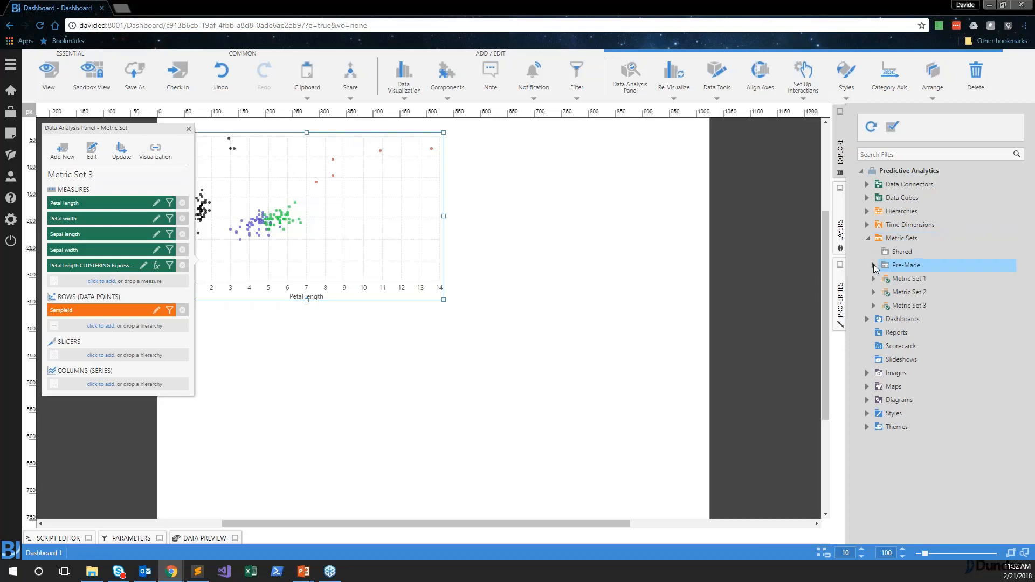
pyautogui.click(874, 265)
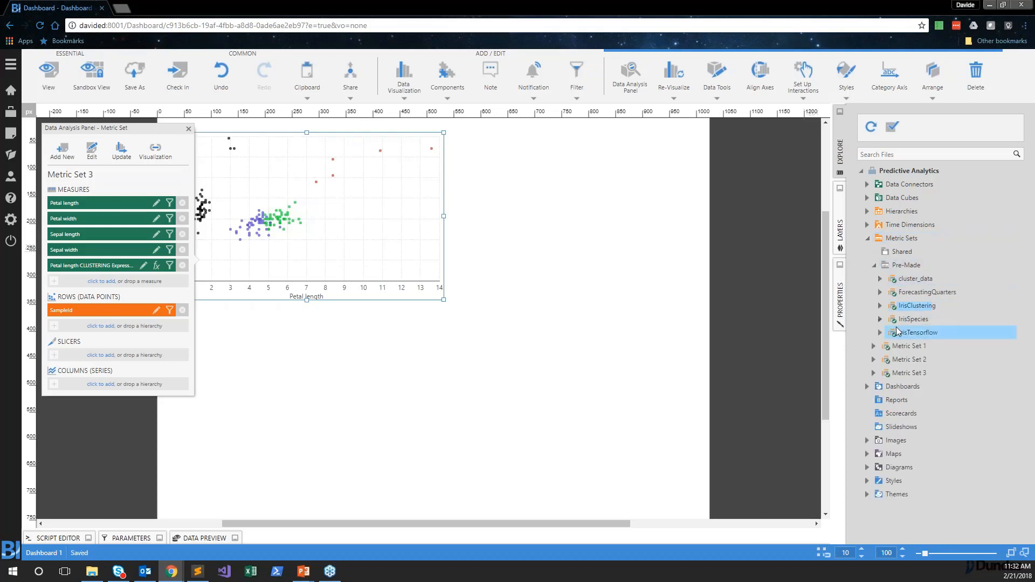
pyautogui.moveTo(919, 322); pyautogui.dragTo(540, 211)
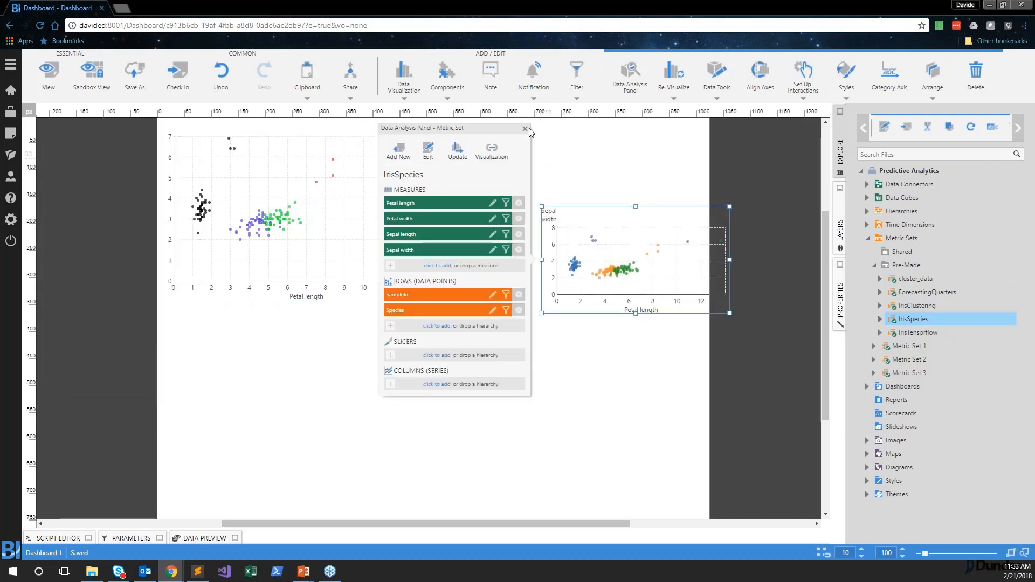
pyautogui.click(528, 128)
# - Narrow the clustering chart, then move and enlarge the IrisSpecies chart so both sit side by side at similar size
pyautogui.click(420, 211)
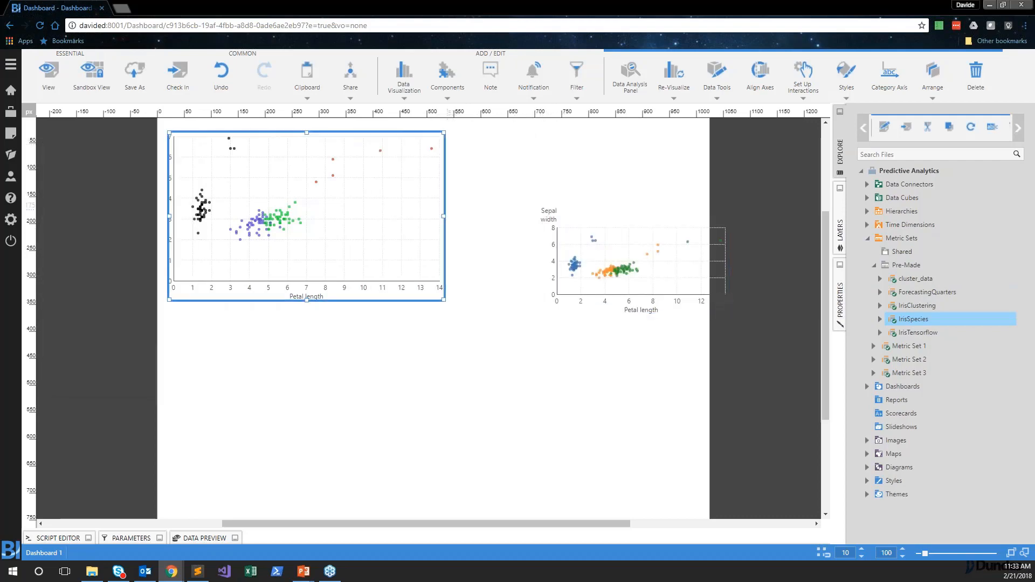
pyautogui.moveTo(445, 216); pyautogui.dragTo(415, 214)
pyautogui.moveTo(619, 259); pyautogui.dragTo(510, 177)
pyautogui.moveTo(521, 235); pyautogui.dragTo(522, 300)
pyautogui.moveTo(615, 214); pyautogui.dragTo(692, 215)
pyautogui.click(569, 338)
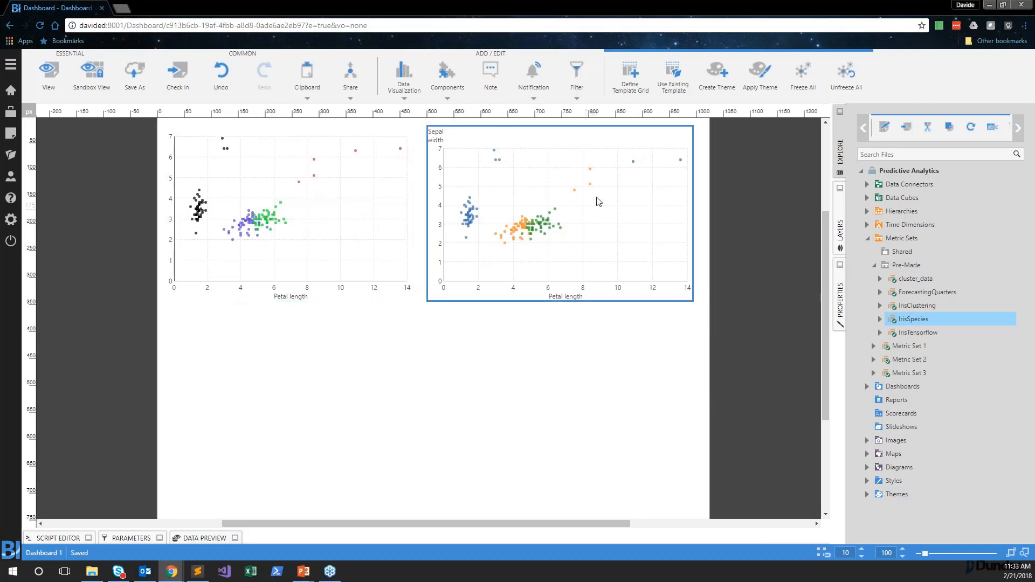
# - Add a legend for the IrisSpecies chart to the dashboard
pyautogui.click(596, 224)
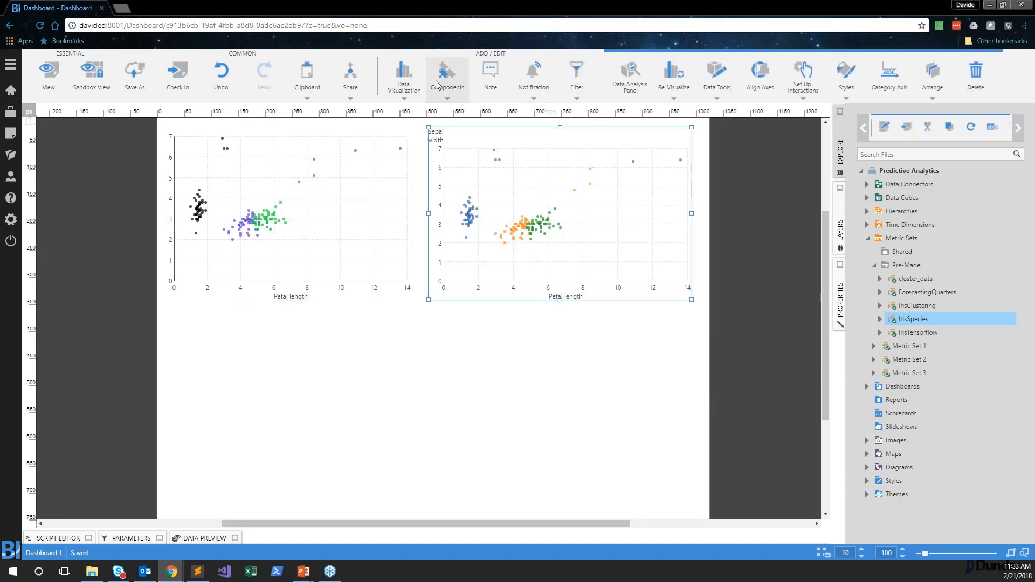
pyautogui.click(403, 81)
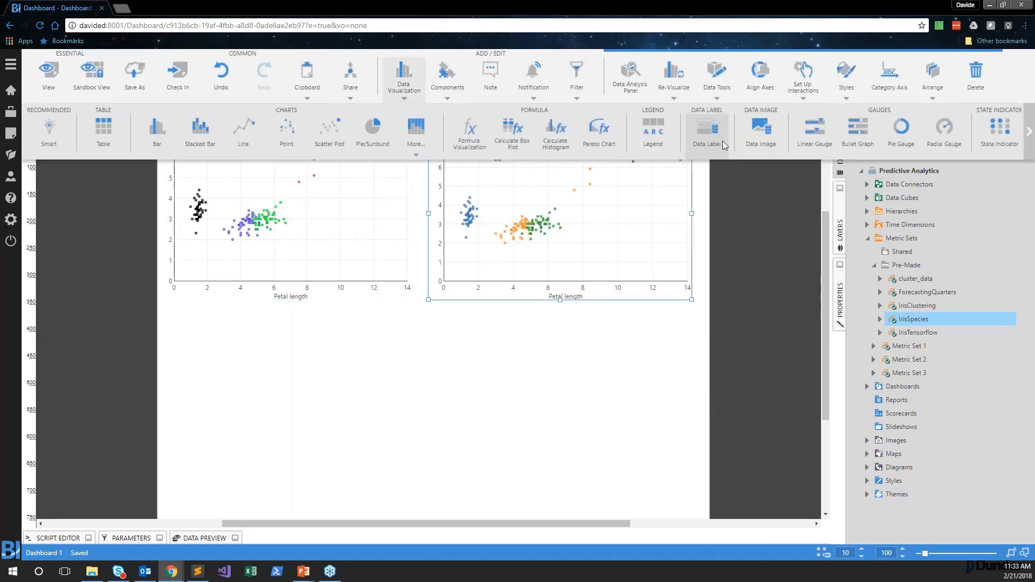
pyautogui.click(653, 129)
pyautogui.click(443, 371)
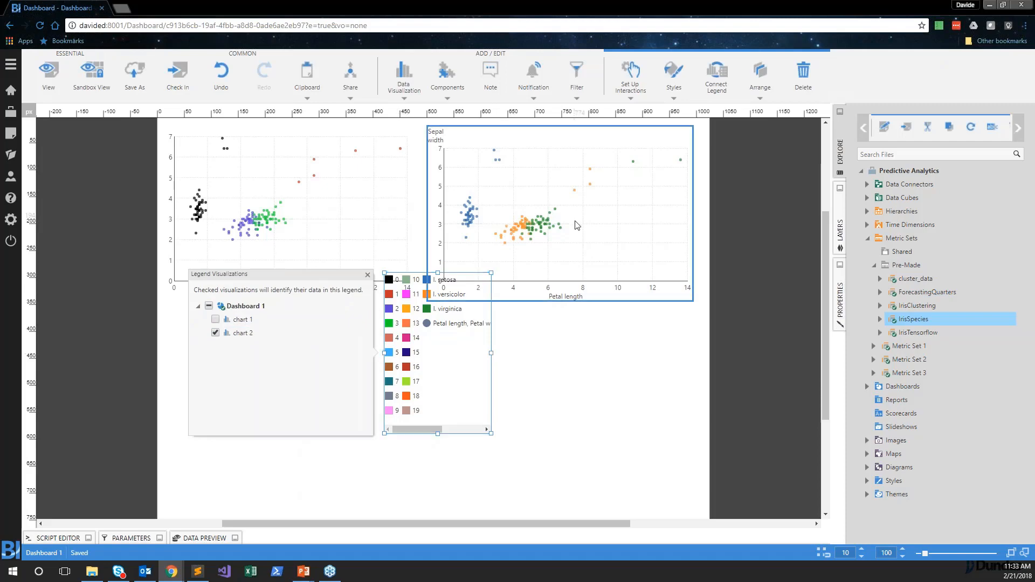
# - Move the clustering chart and the IrisSpecies chart down the canvas, leaving free space above them
pyautogui.moveTo(580, 233); pyautogui.dragTo(574, 227)
pyautogui.moveTo(354, 248); pyautogui.dragTo(337, 330)
pyautogui.moveTo(543, 266); pyautogui.dragTo(567, 352)
# - Move the legend above the two charts and reshape it into a wide, short block with four rows of entries
pyautogui.moveTo(427, 348); pyautogui.dragTo(400, 194)
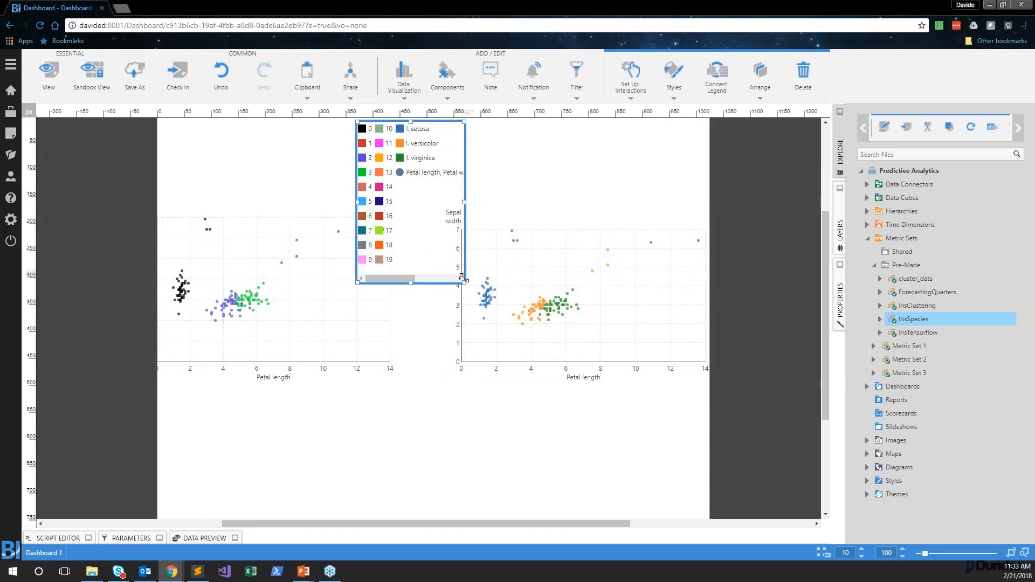
pyautogui.moveTo(464, 283); pyautogui.dragTo(597, 174)
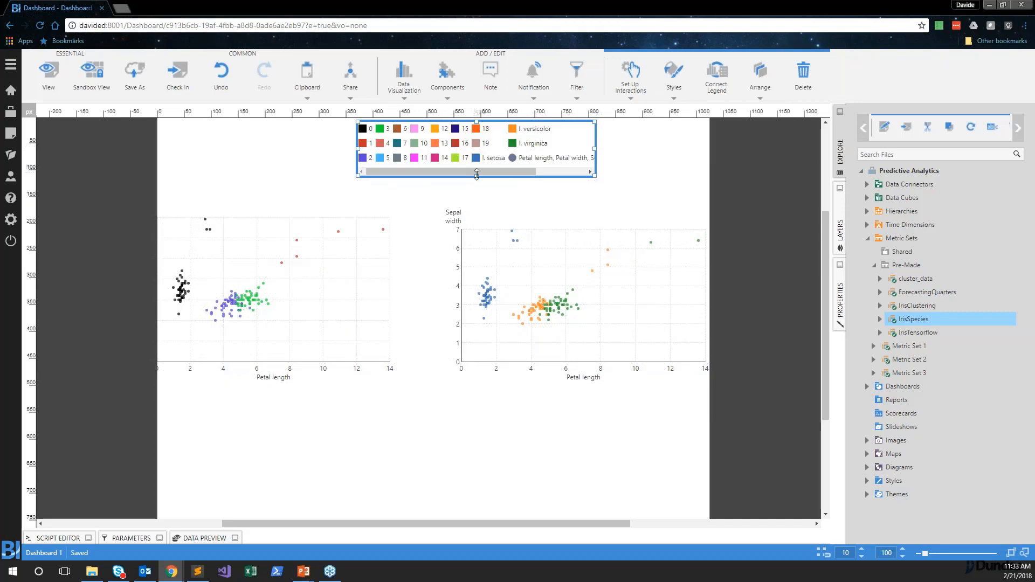
pyautogui.moveTo(477, 174); pyautogui.dragTo(477, 191)
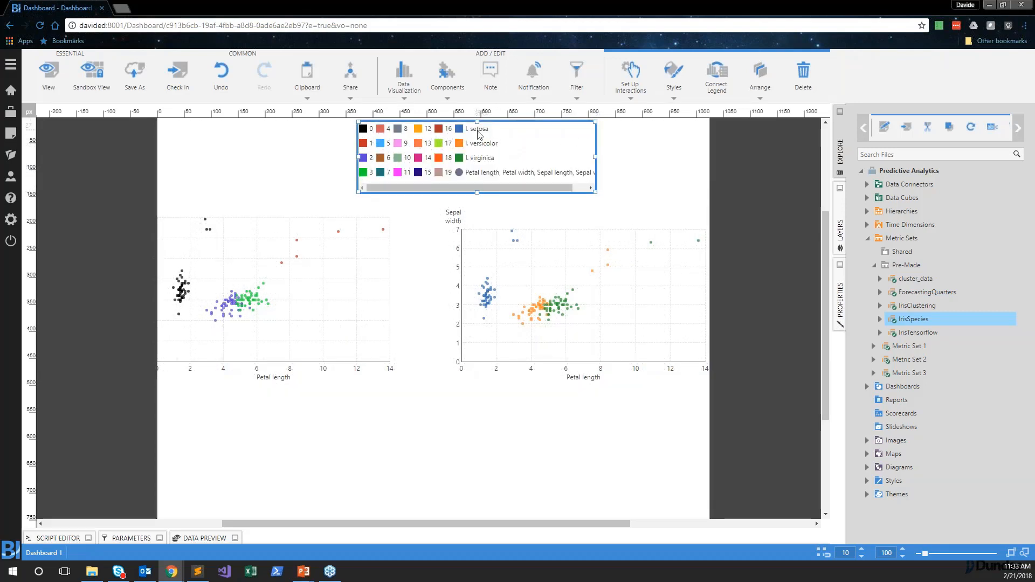
pyautogui.click(474, 279)
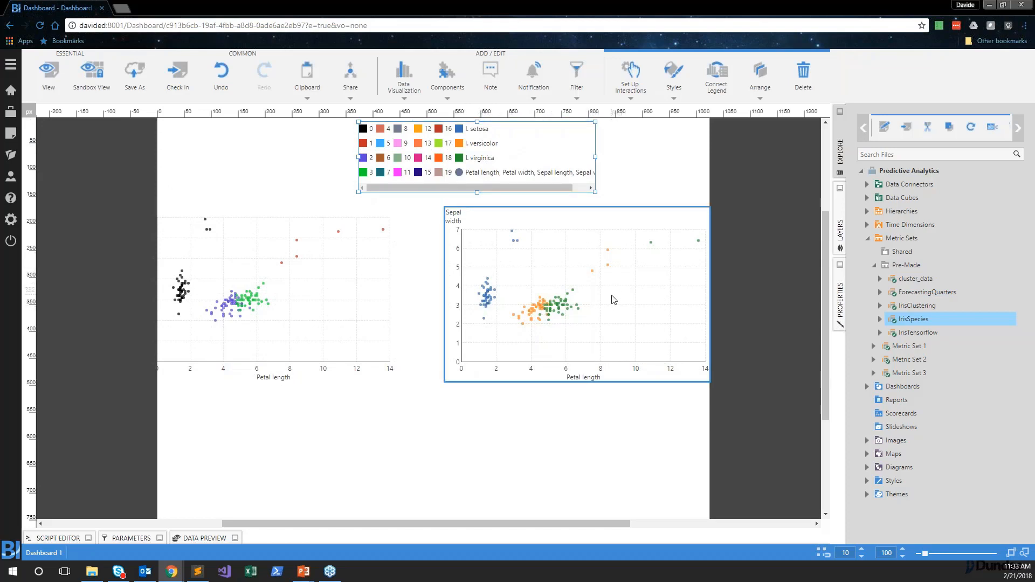
# - Reposition and resize the clustering chart so it matches the IrisSpecies chart's width and vertical extent beside it
pyautogui.click(392, 267)
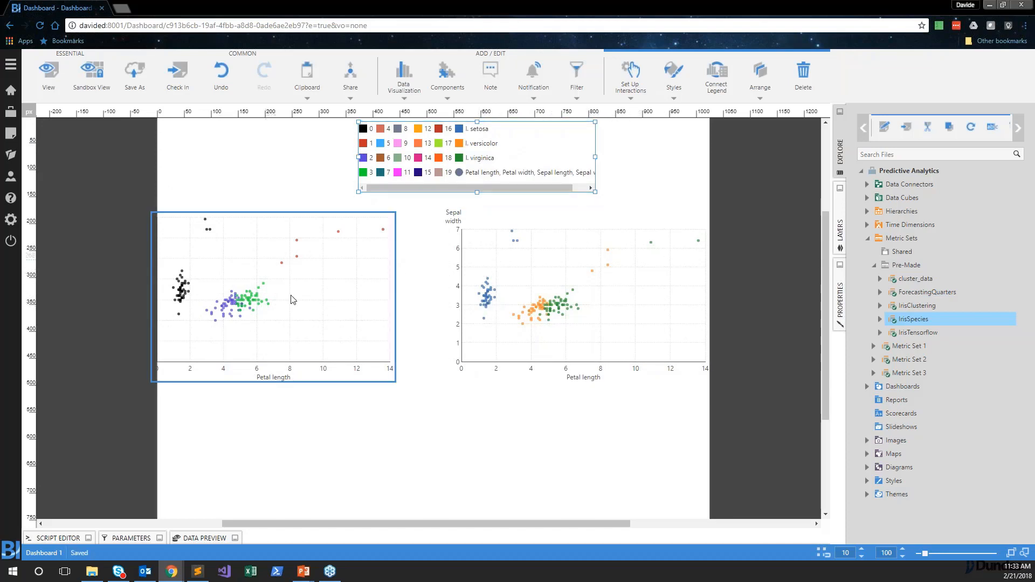
pyautogui.moveTo(292, 296); pyautogui.dragTo(313, 297)
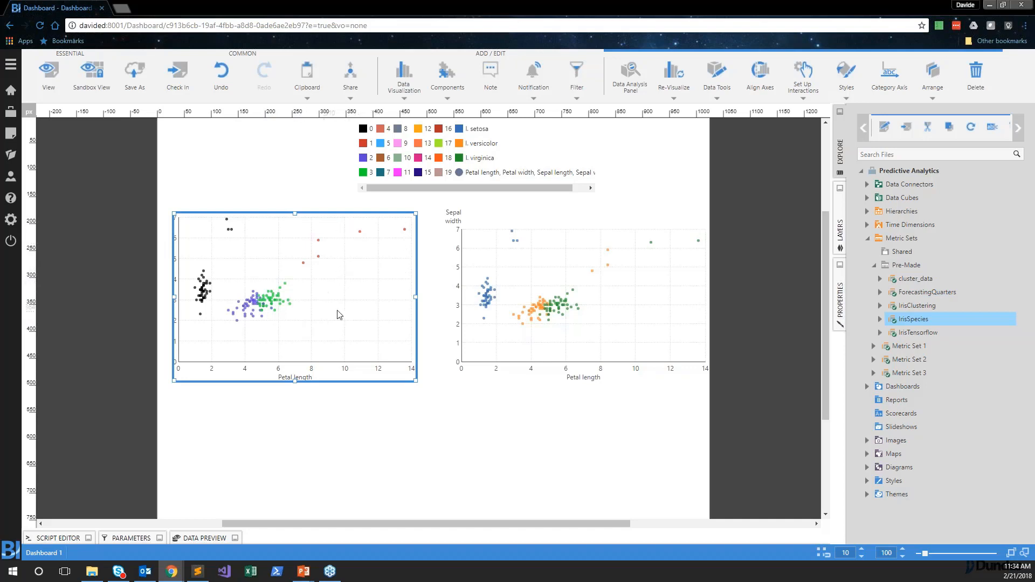
pyautogui.moveTo(417, 298); pyautogui.dragTo(439, 299)
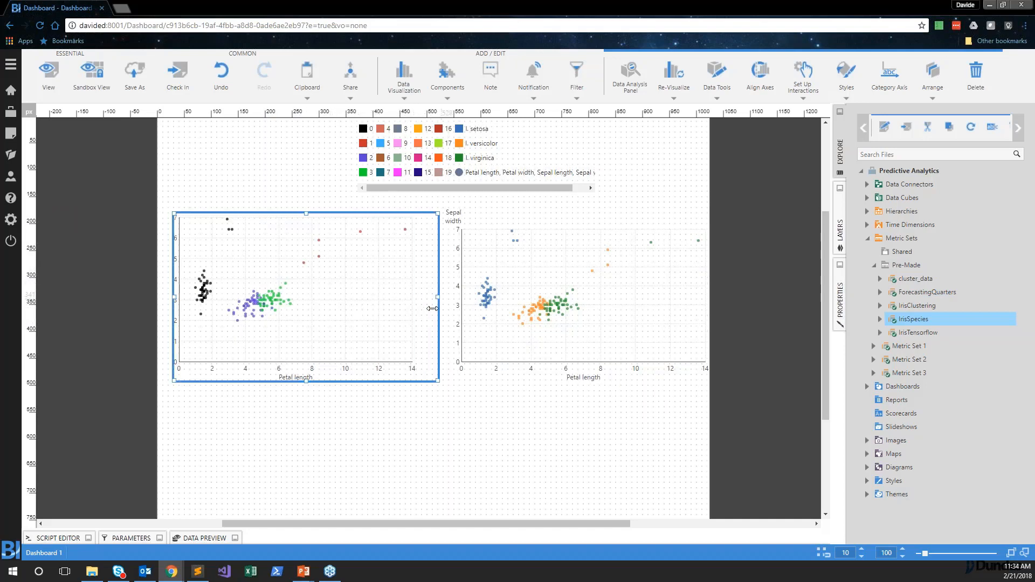
pyautogui.moveTo(306, 381); pyautogui.dragTo(307, 376)
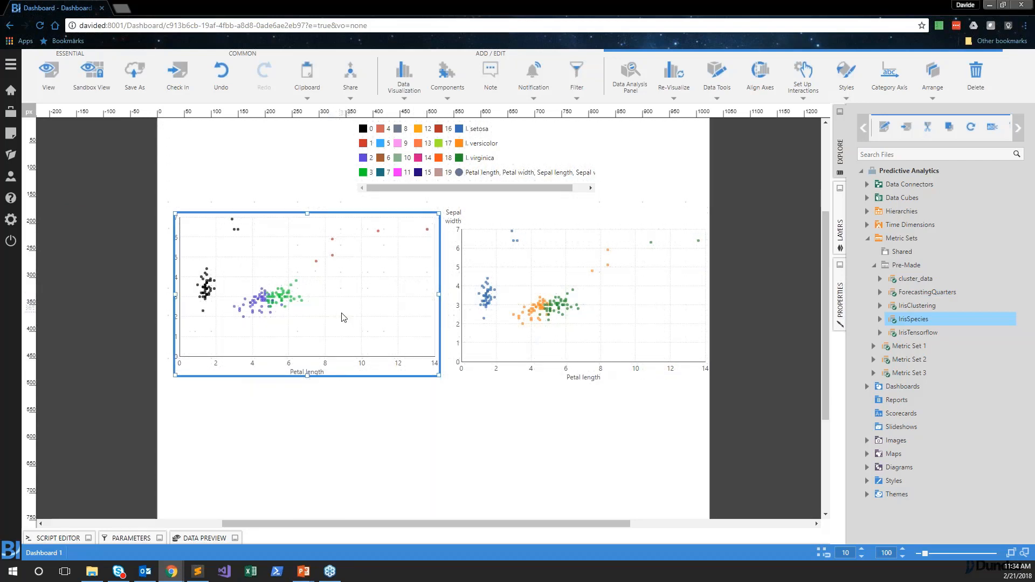
pyautogui.moveTo(343, 314); pyautogui.dragTo(345, 304)
pyautogui.moveTo(300, 370); pyautogui.dragTo(301, 381)
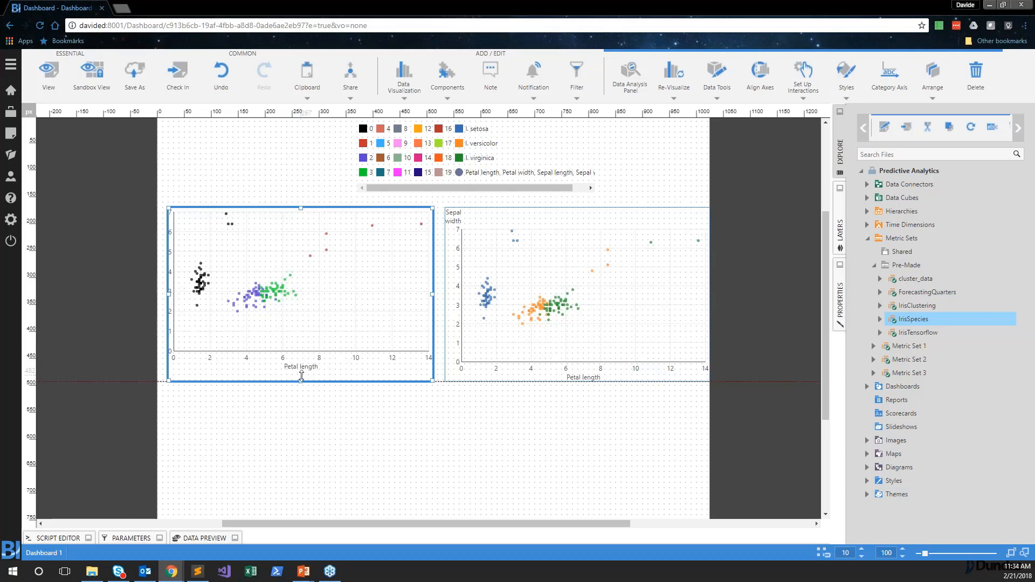
pyautogui.moveTo(436, 295); pyautogui.dragTo(441, 295)
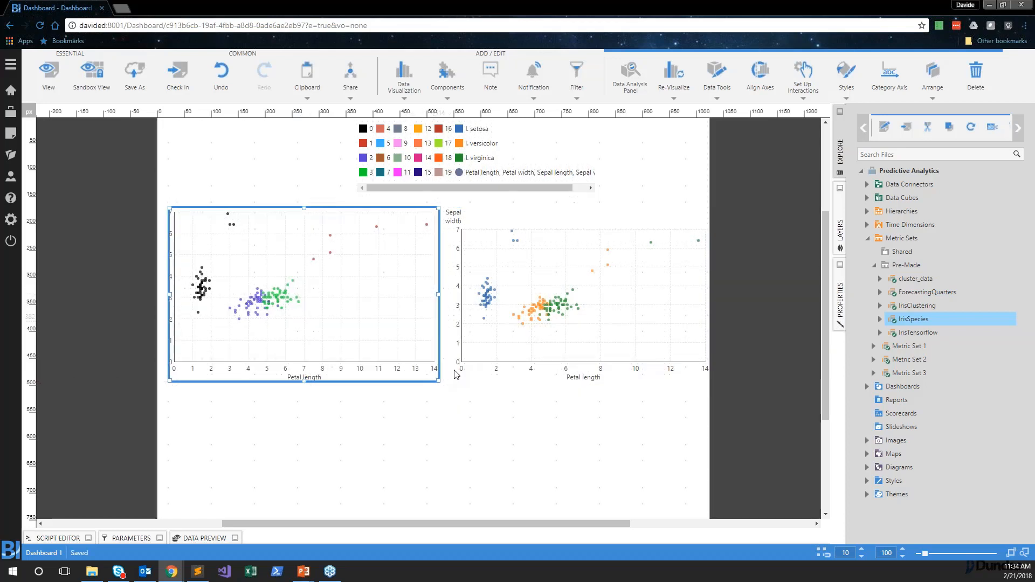
pyautogui.click(472, 351)
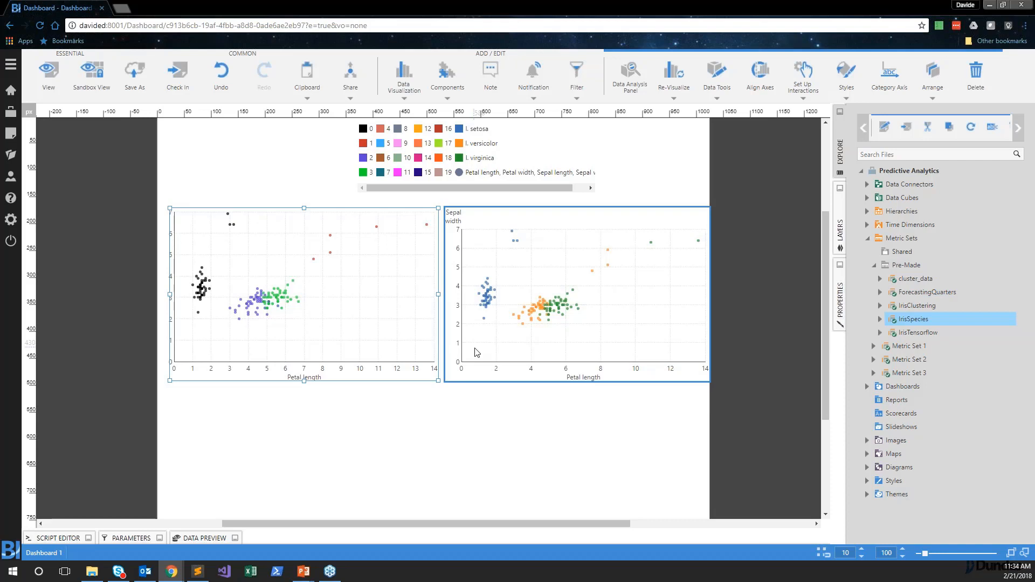
pyautogui.click(475, 392)
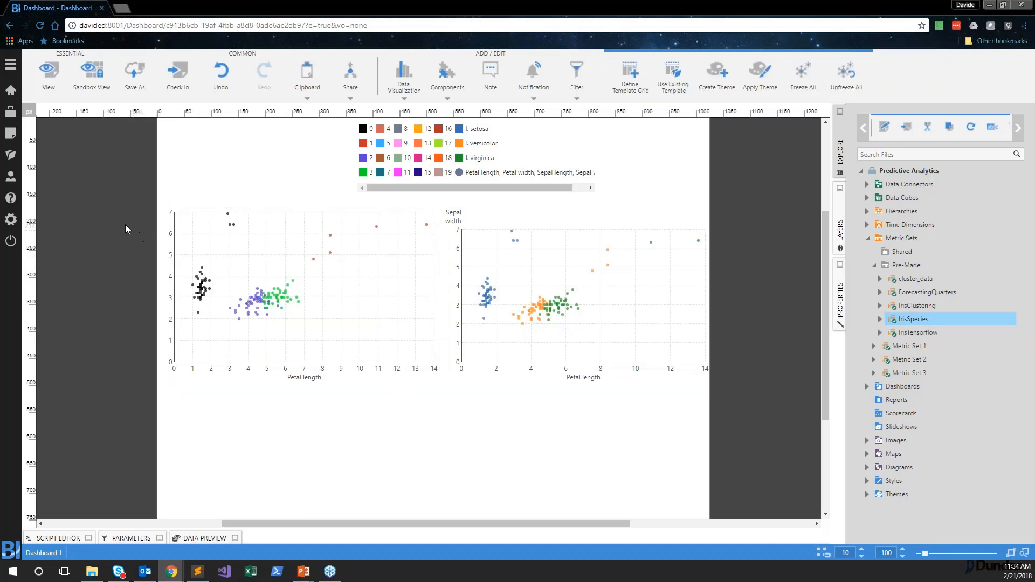
# - Create a new data cube from the 'Fisher's Iris Data$' table of the Fisher's Iris Data connector
pyautogui.click(10, 133)
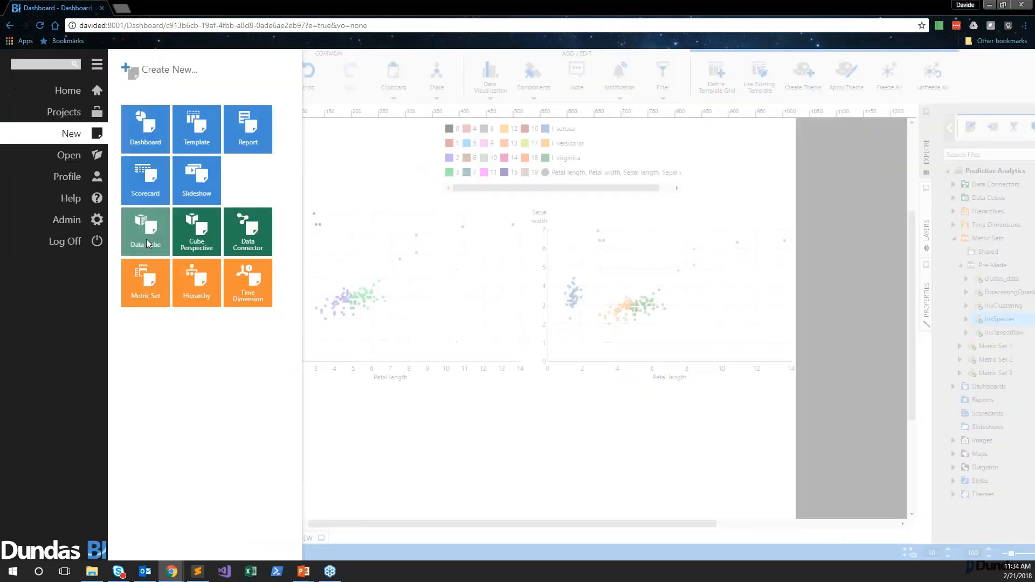
pyautogui.click(146, 238)
pyautogui.click(334, 133)
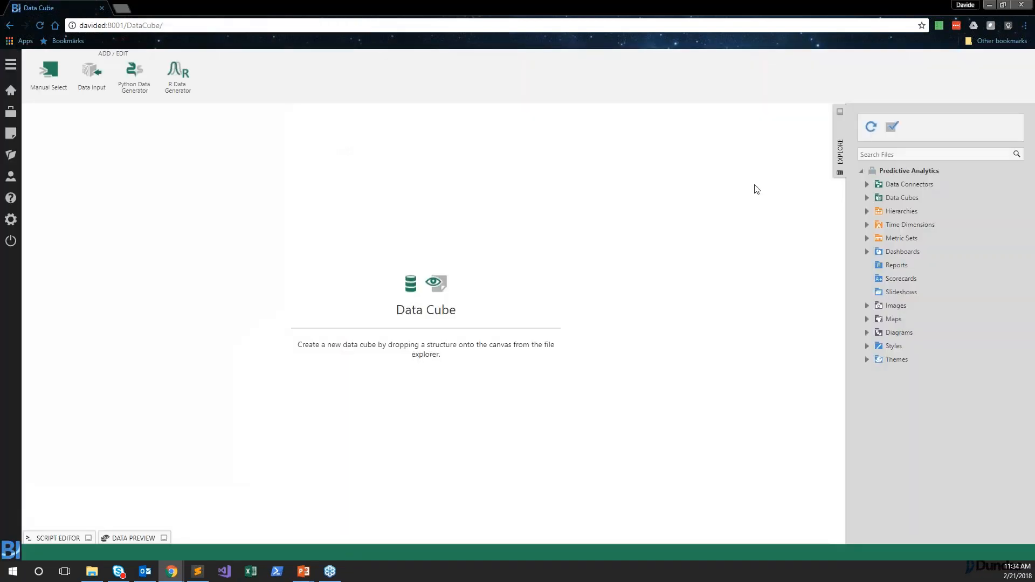
pyautogui.click(867, 184)
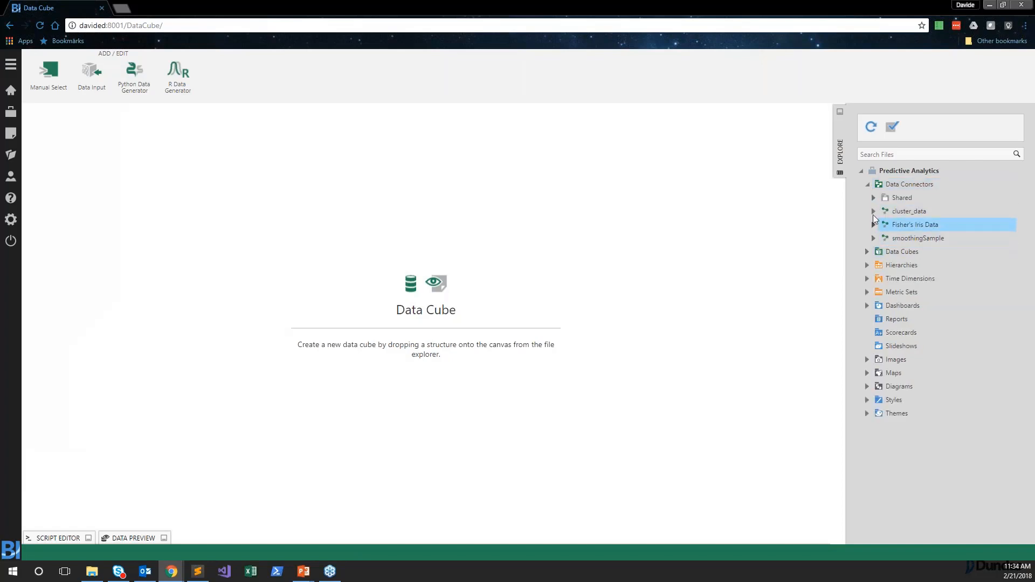
pyautogui.click(873, 225)
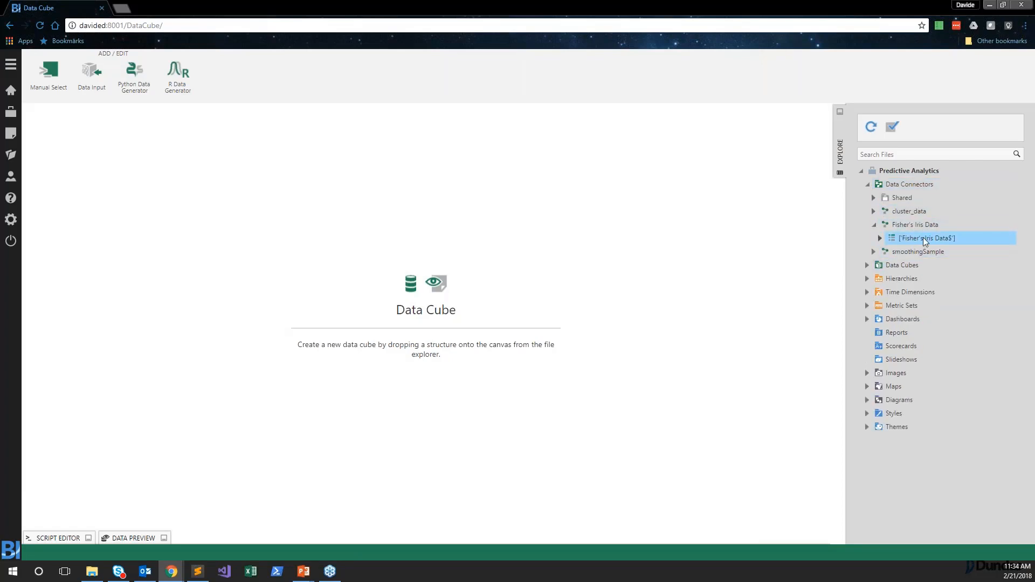
pyautogui.moveTo(929, 238); pyautogui.dragTo(342, 280)
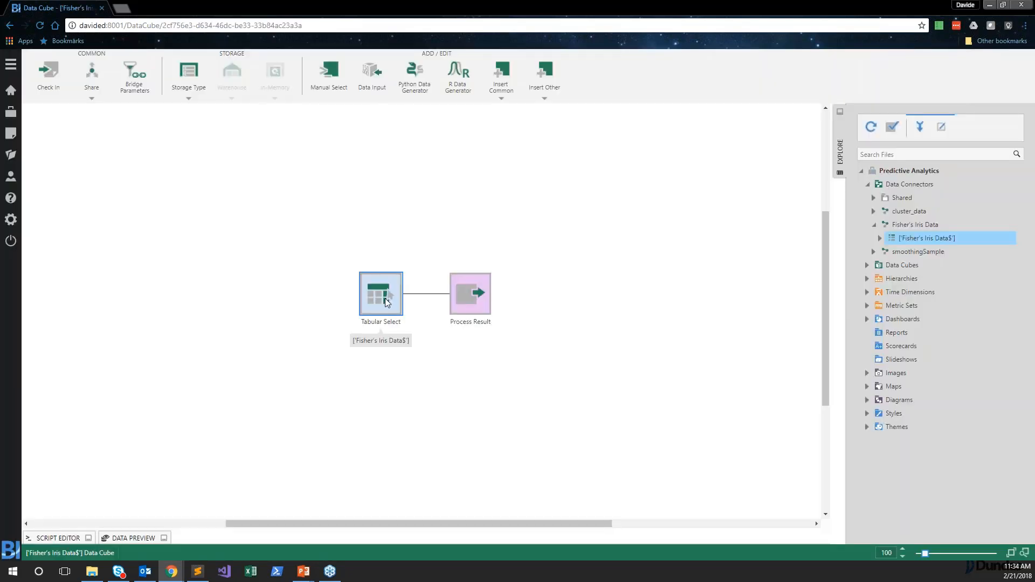
# - Exclude the Species column from the Tabular Select transform's output
pyautogui.doubleClick(381, 299)
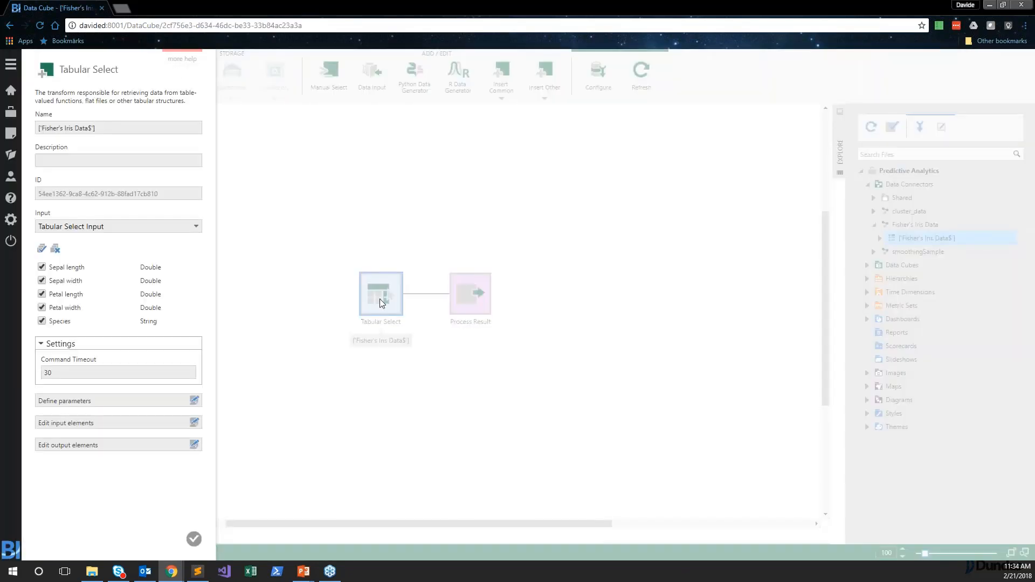
pyautogui.click(42, 321)
pyautogui.click(194, 539)
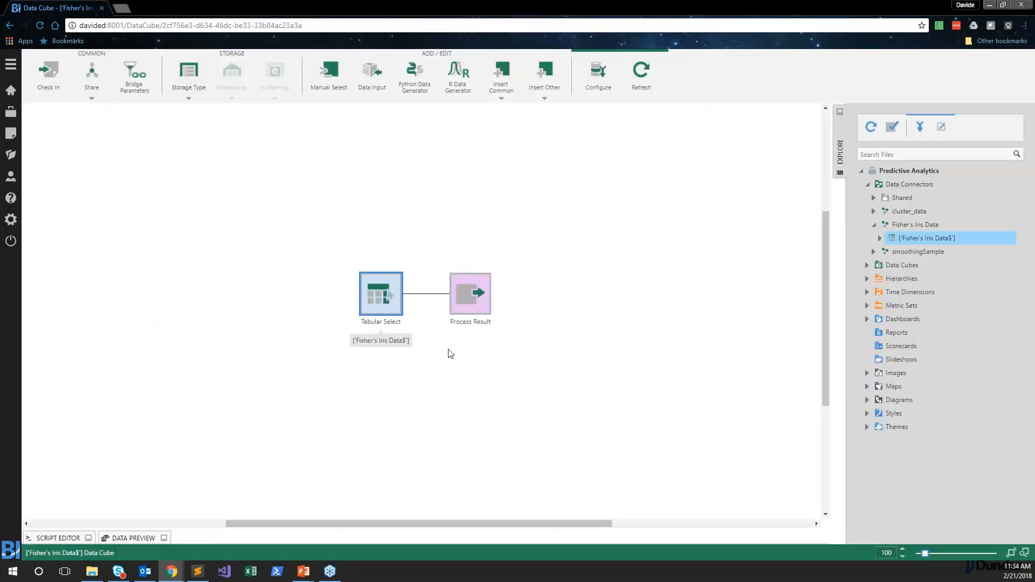
# - Insert a Python Analysis transform between Tabular Select and Process Result
pyautogui.click(428, 295)
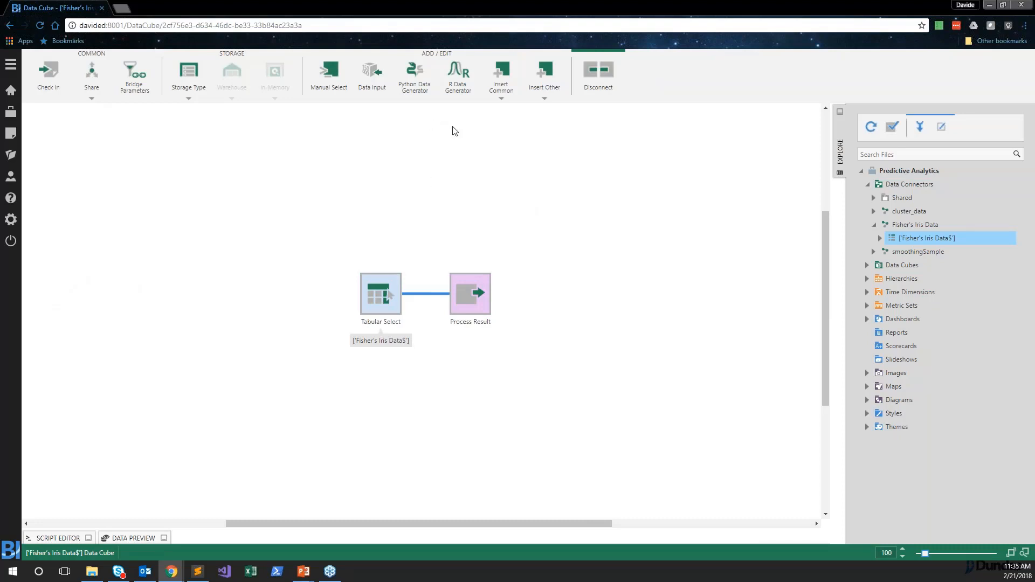
pyautogui.click(499, 93)
pyautogui.click(534, 80)
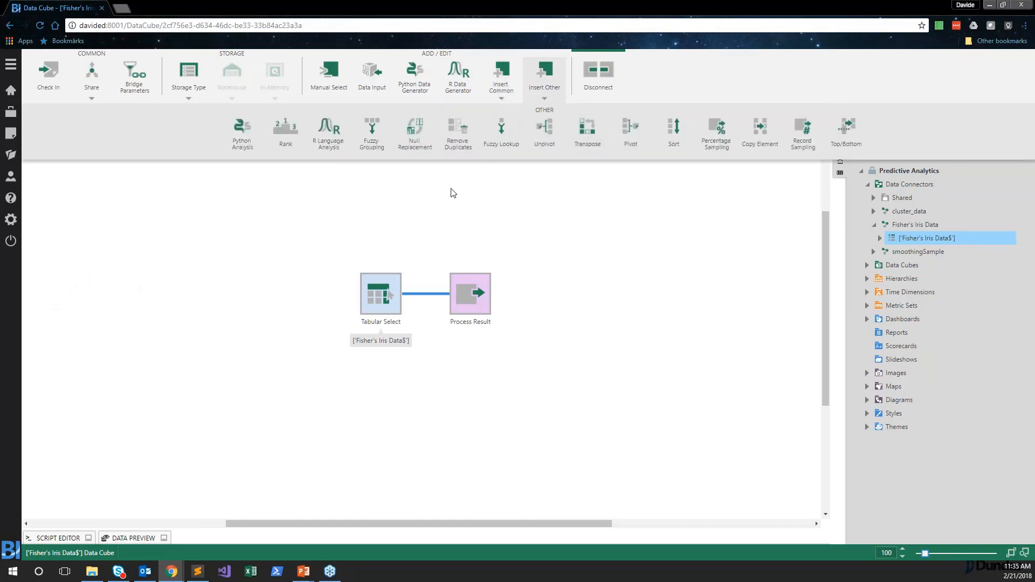
pyautogui.click(242, 144)
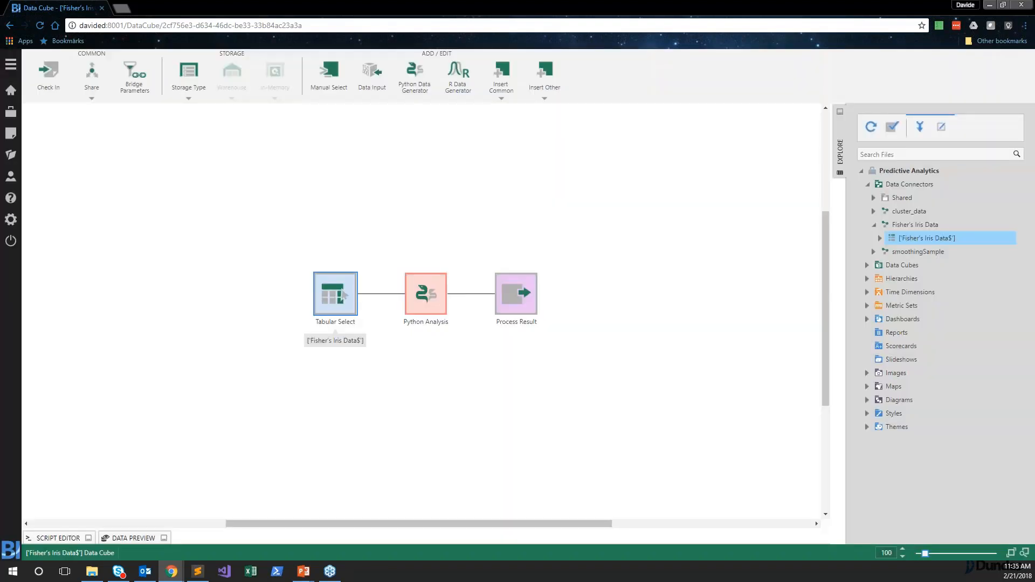
# - Switch to Sublime Text and look over the iris_classifier.py script, including its TensorFlow import
pyautogui.hotkey('alt', 'Tab')
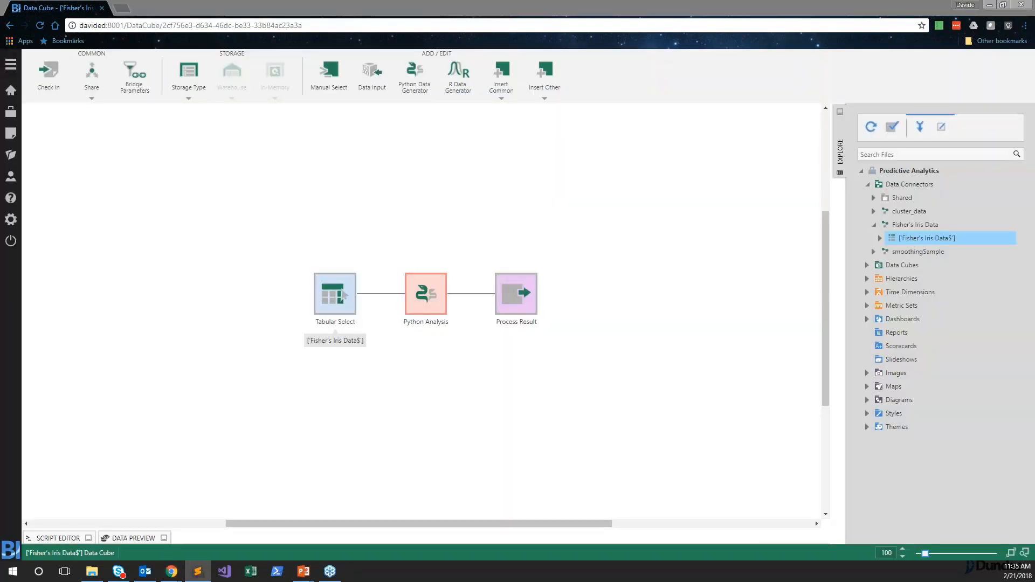
pyautogui.moveTo(0, 120); pyautogui.dragTo(621, 74)
pyautogui.click(521, 138)
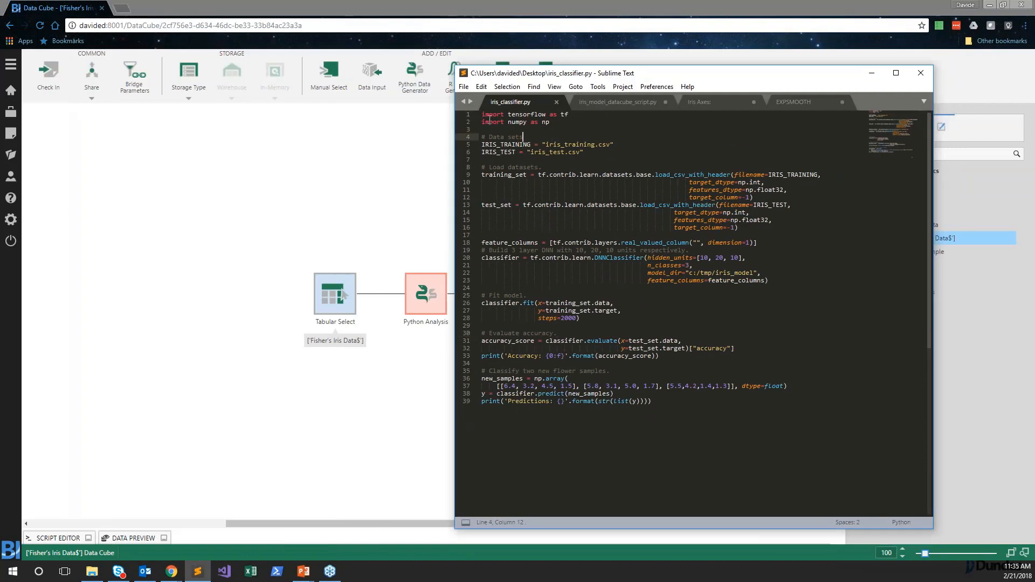
pyautogui.moveTo(482, 114); pyautogui.dragTo(688, 406)
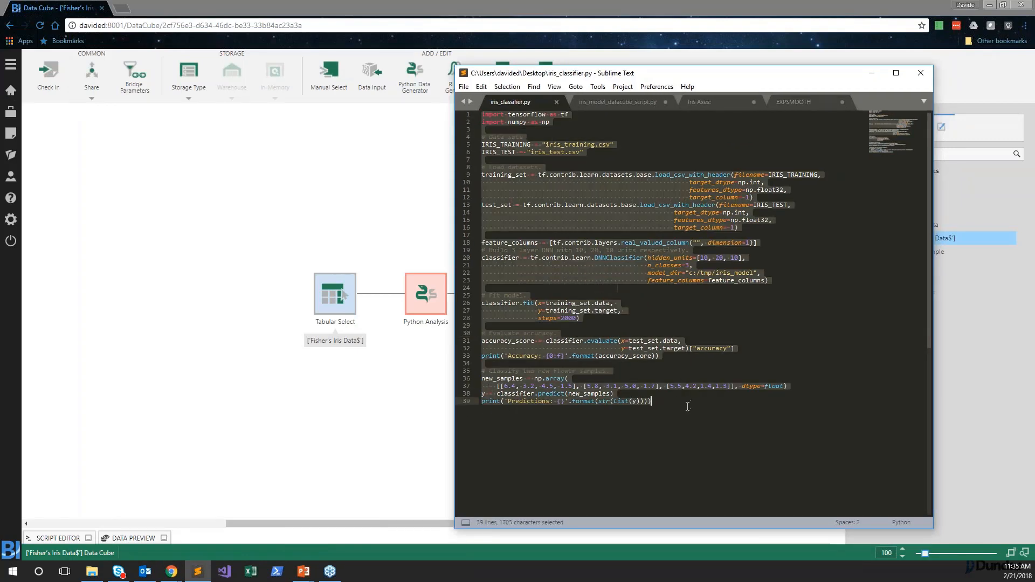
pyautogui.click(698, 424)
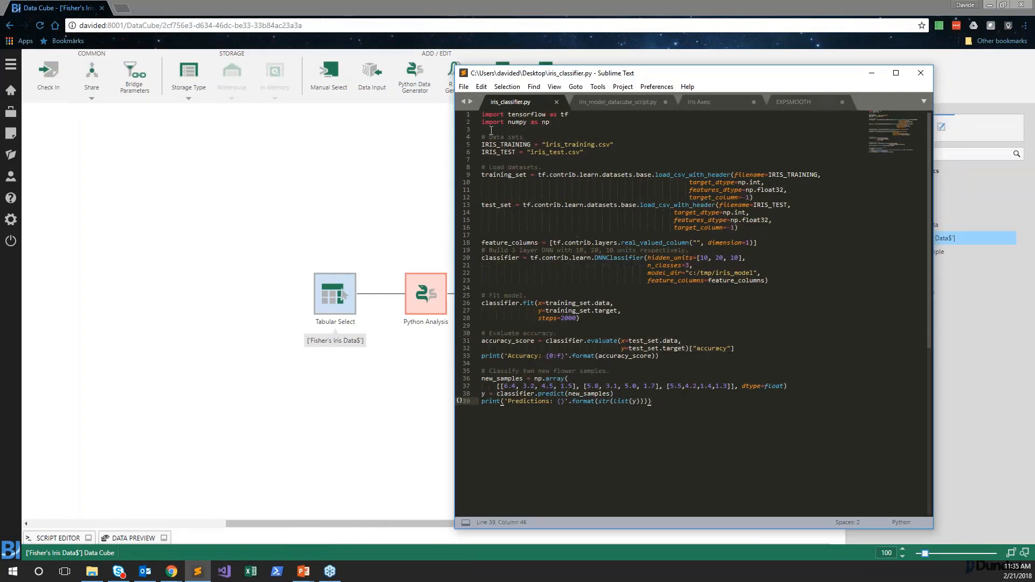
pyautogui.moveTo(508, 114); pyautogui.dragTo(570, 115)
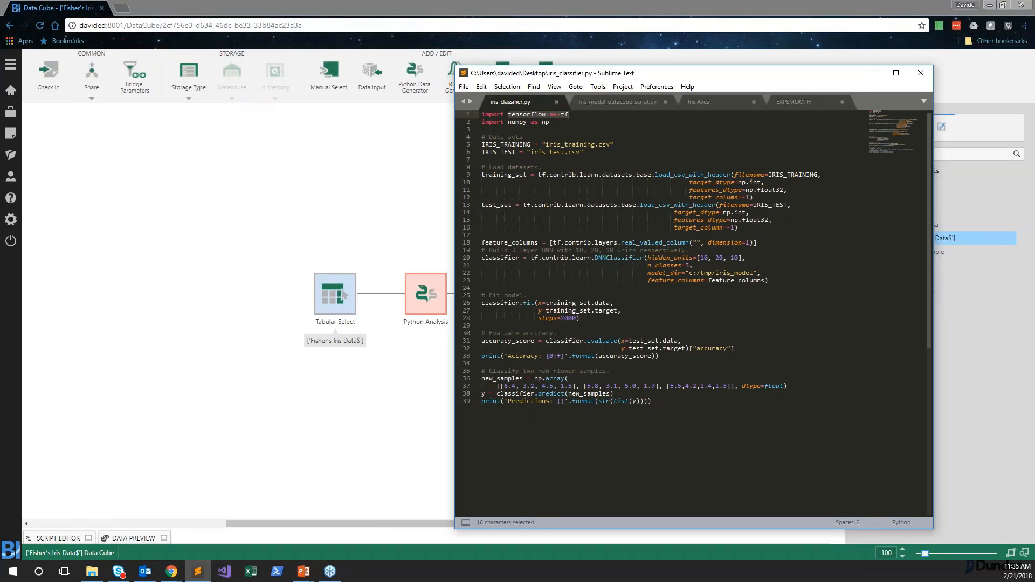
pyautogui.click(574, 138)
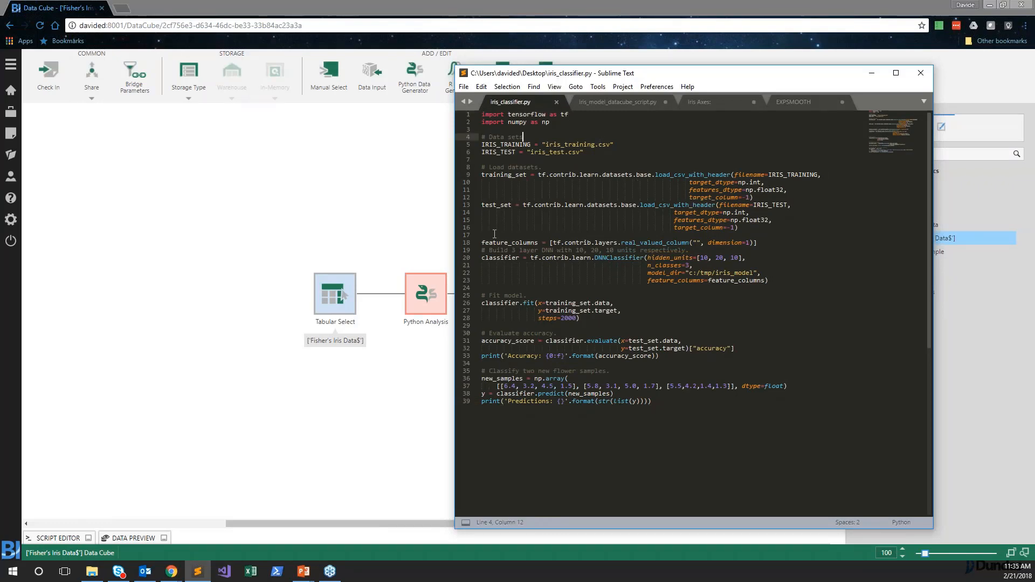
# - Examine the script's DNN classifier definition, its training and test data loading, and the model directory setting
pyautogui.moveTo(484, 248); pyautogui.dragTo(768, 281)
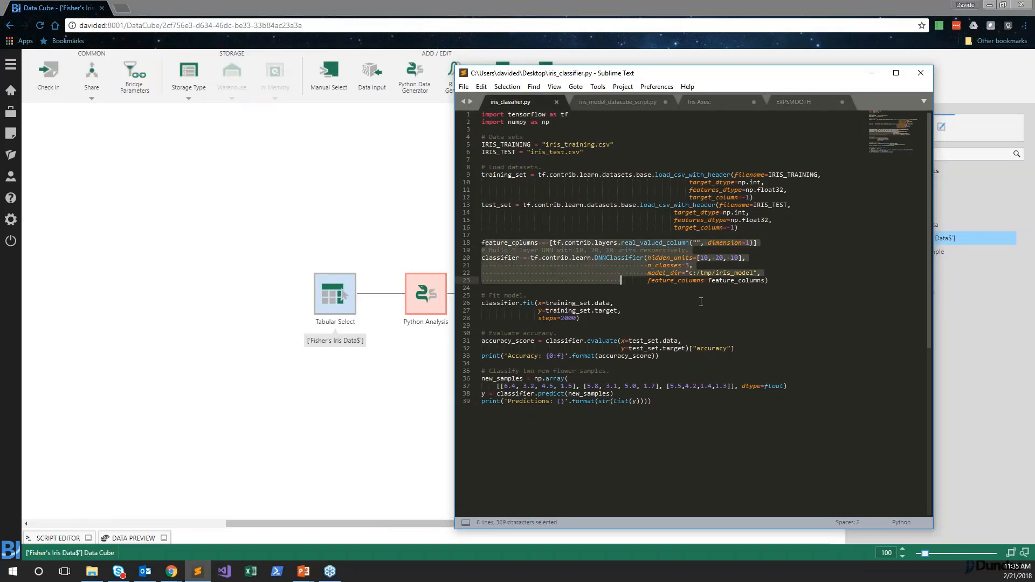
pyautogui.click(616, 304)
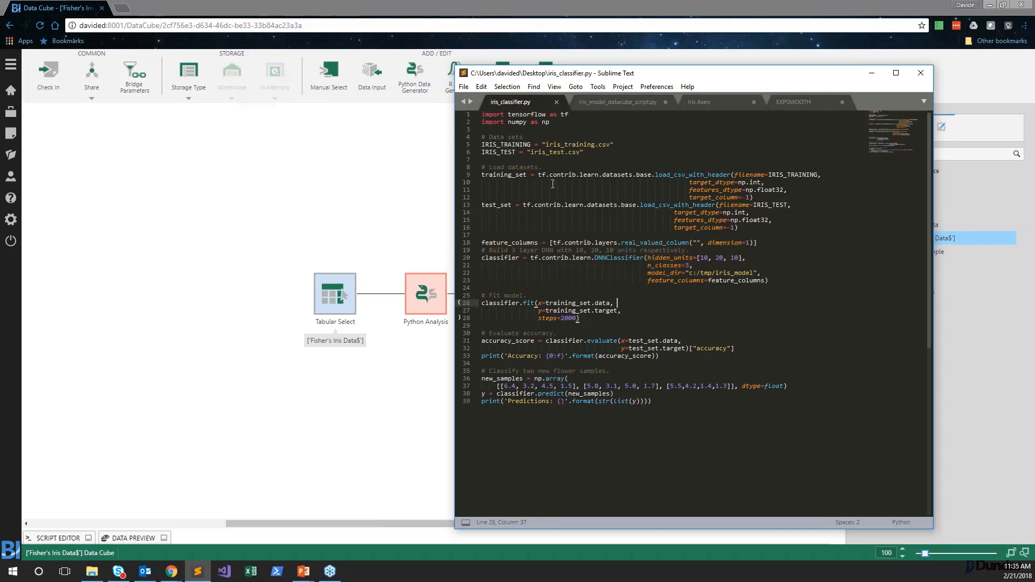
pyautogui.moveTo(483, 144); pyautogui.dragTo(627, 223)
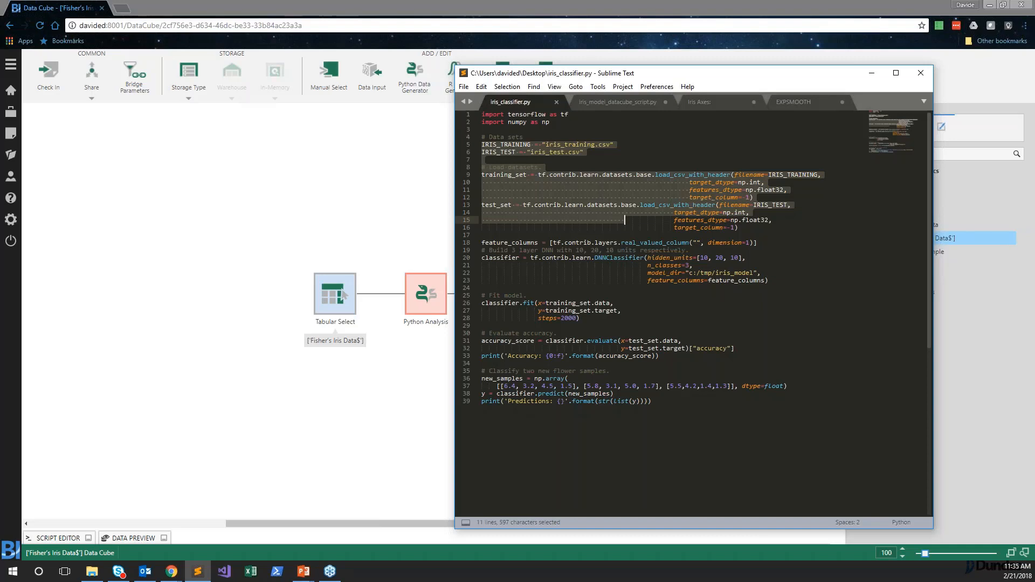
pyautogui.click(605, 162)
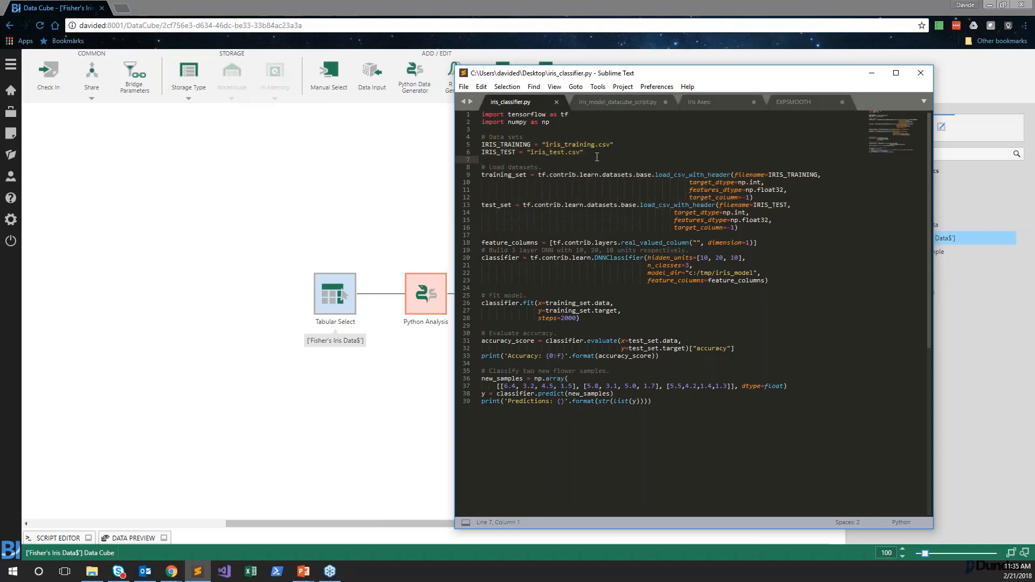
pyautogui.moveTo(584, 153); pyautogui.dragTo(481, 144)
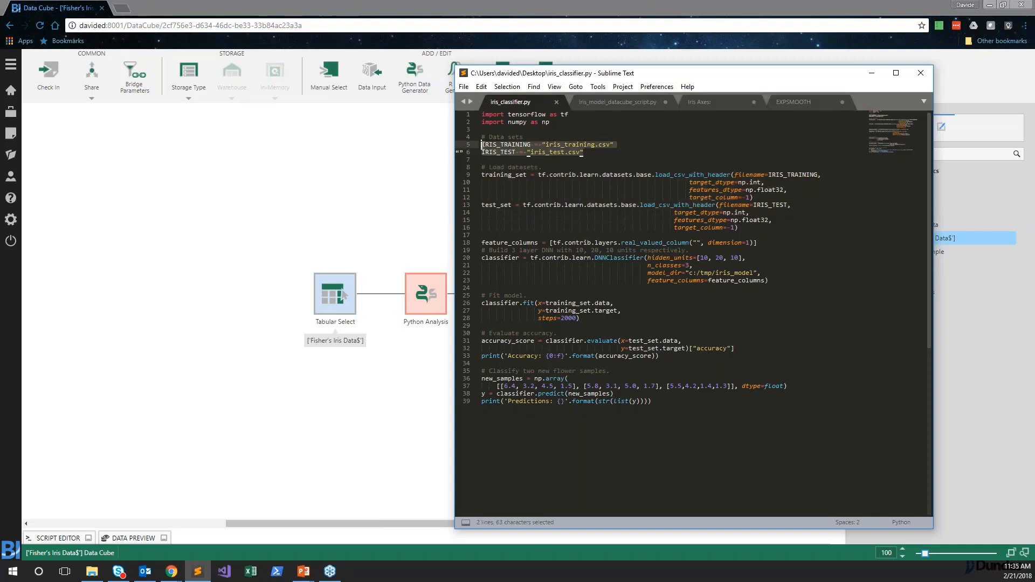
pyautogui.click(549, 167)
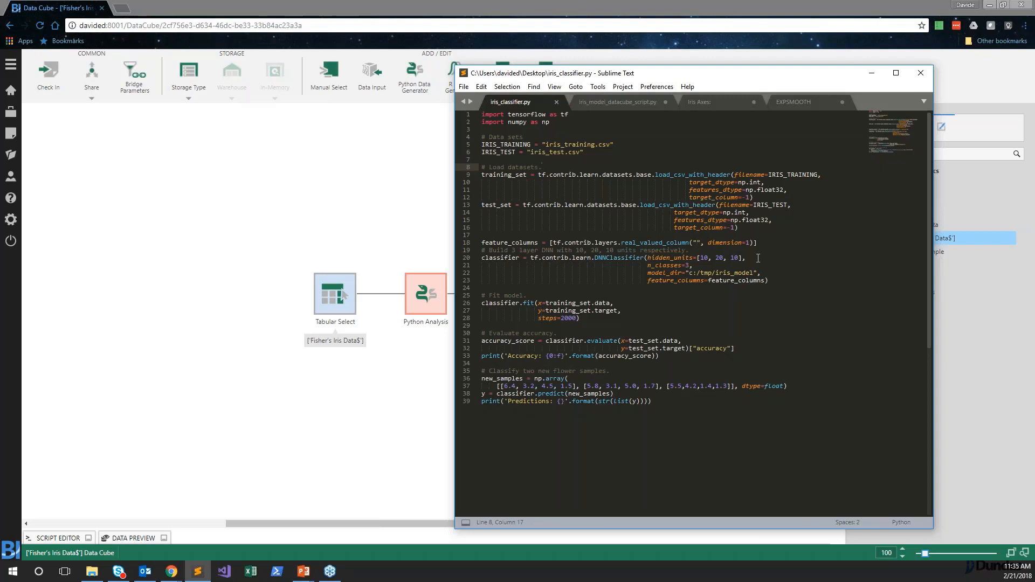
pyautogui.moveTo(761, 272); pyautogui.dragTo(688, 274)
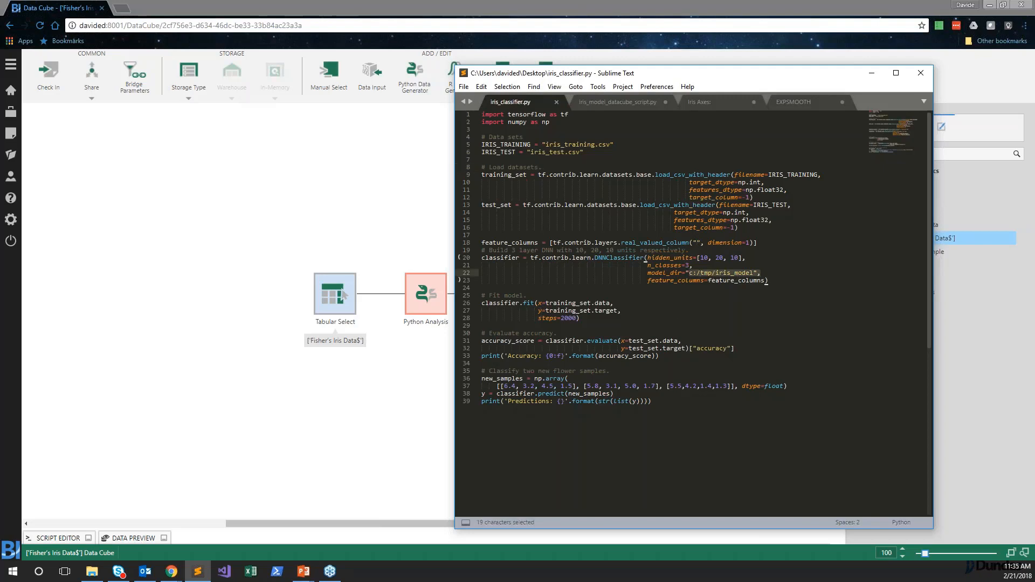
# - Examine the model directory setting and the model fitting call in iris_classifier.py
pyautogui.click(755, 281)
pyautogui.moveTo(763, 272); pyautogui.dragTo(688, 274)
pyautogui.click(722, 300)
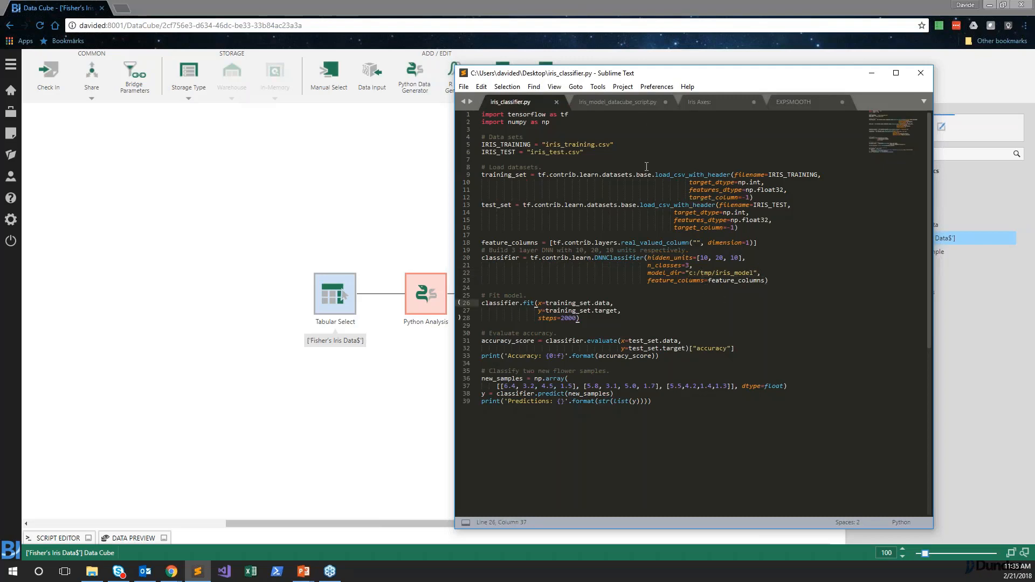
# - Bring up iris_model_datacube_script.py and look over the whole script from its imports to the return statement
pyautogui.click(629, 105)
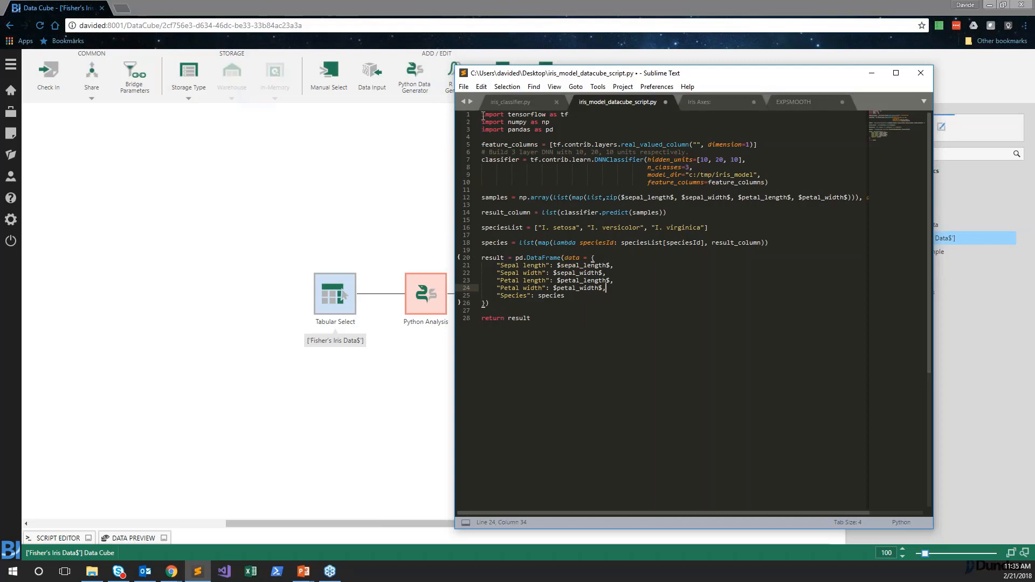
pyautogui.moveTo(483, 116); pyautogui.dragTo(589, 317)
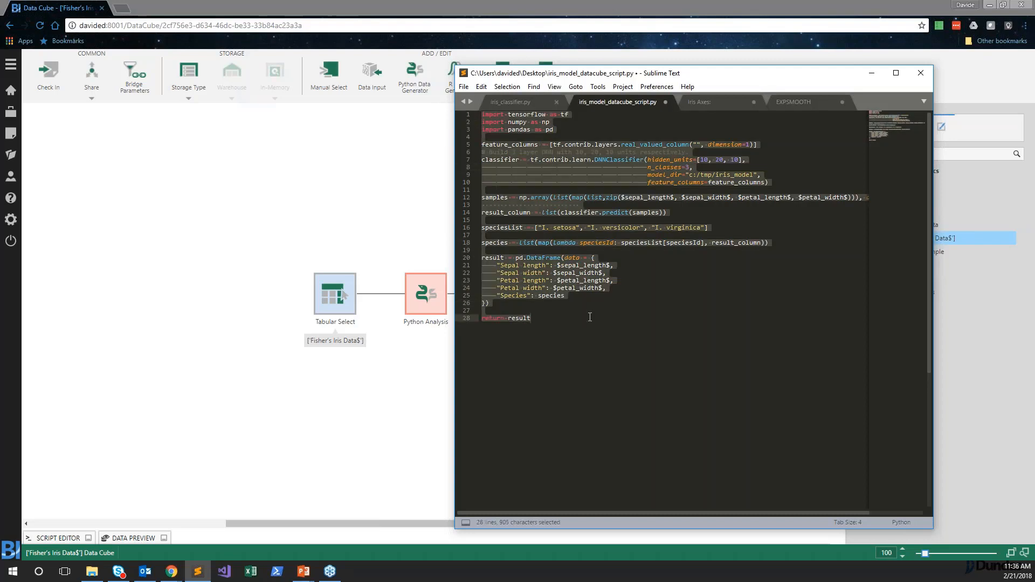
pyautogui.click(585, 311)
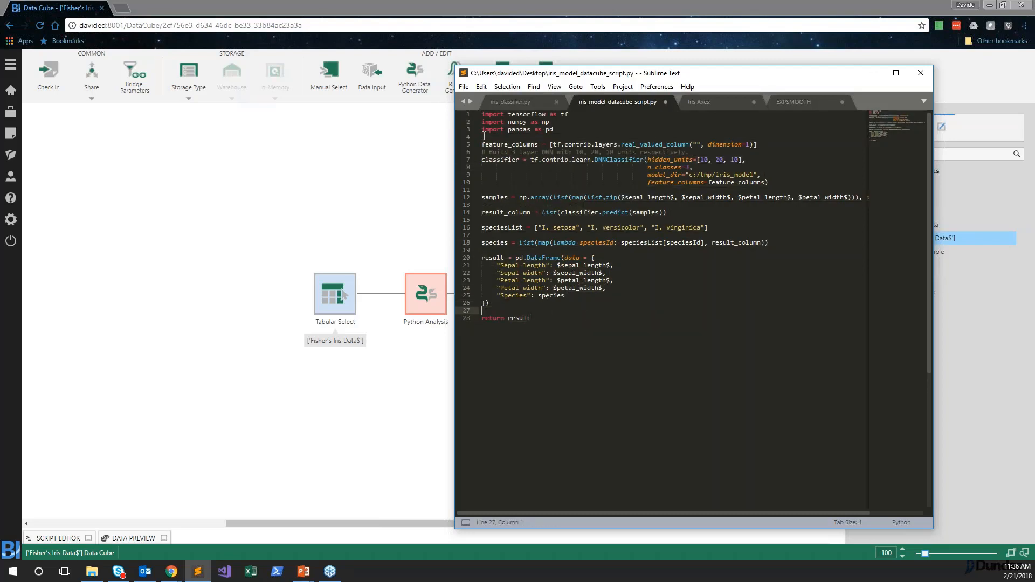
pyautogui.moveTo(483, 115); pyautogui.dragTo(622, 323)
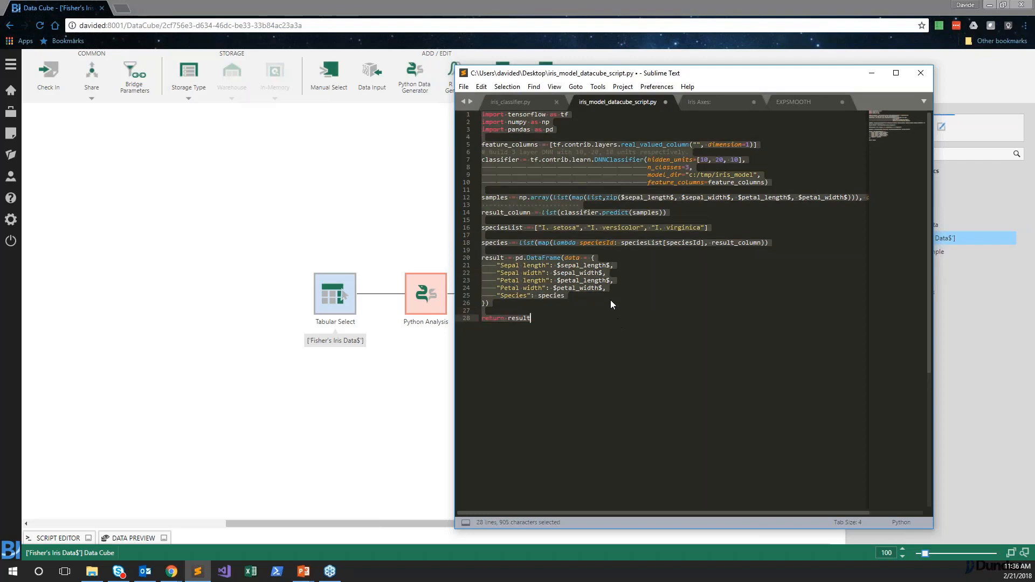
pyautogui.click(565, 318)
pyautogui.moveTo(565, 318); pyautogui.dragTo(476, 114)
# - Switch to Dundas BI and add an element placeholder sepal_length for Sepal length in the Python Analysis transform
pyautogui.click(438, 280)
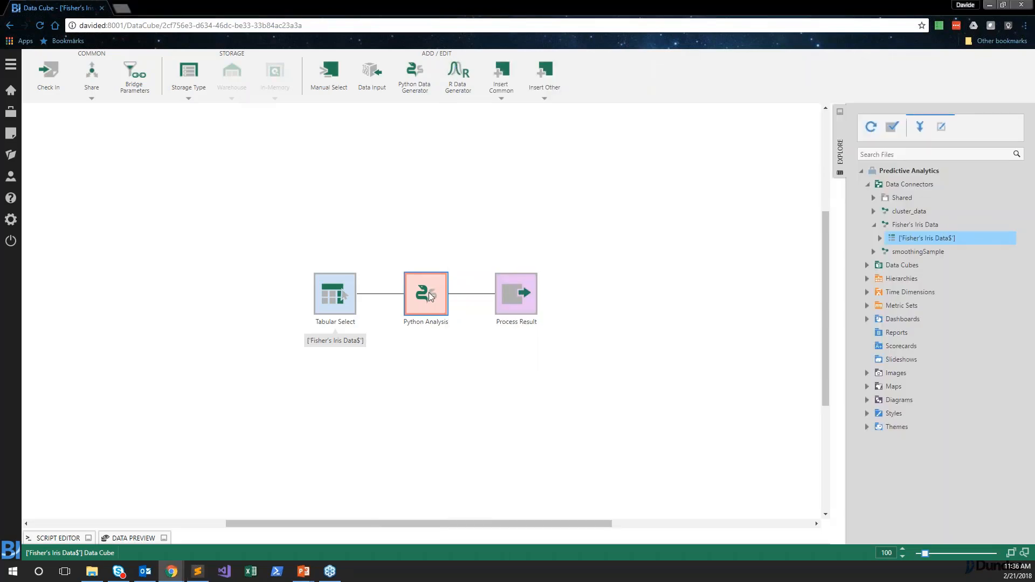
pyautogui.doubleClick(429, 292)
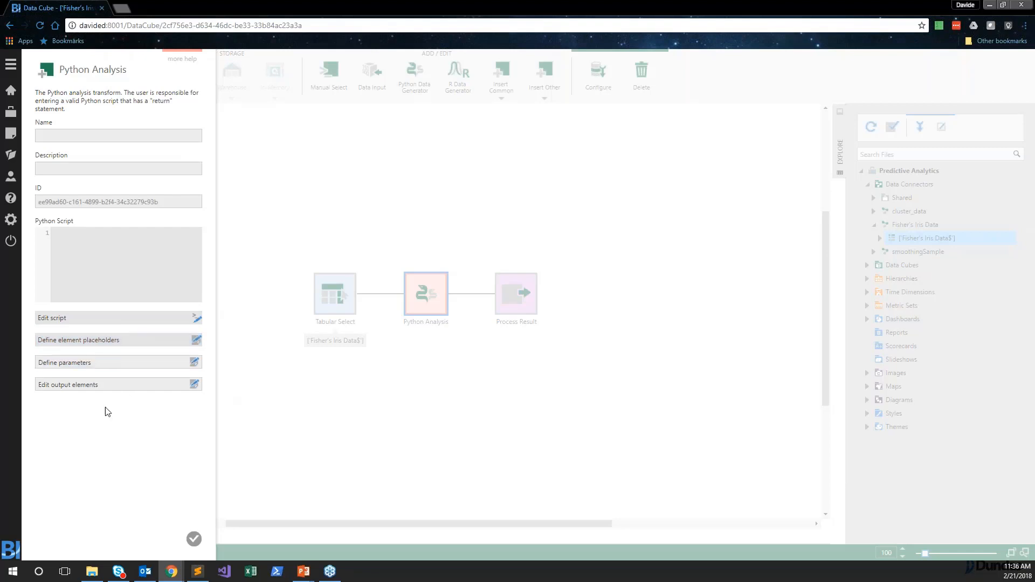
pyautogui.click(119, 340)
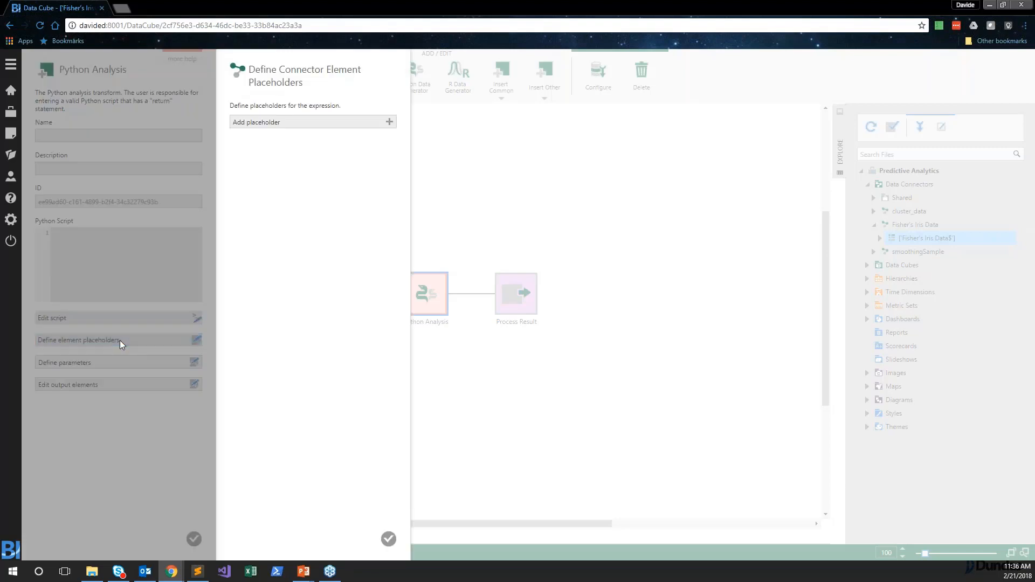
pyautogui.click(311, 123)
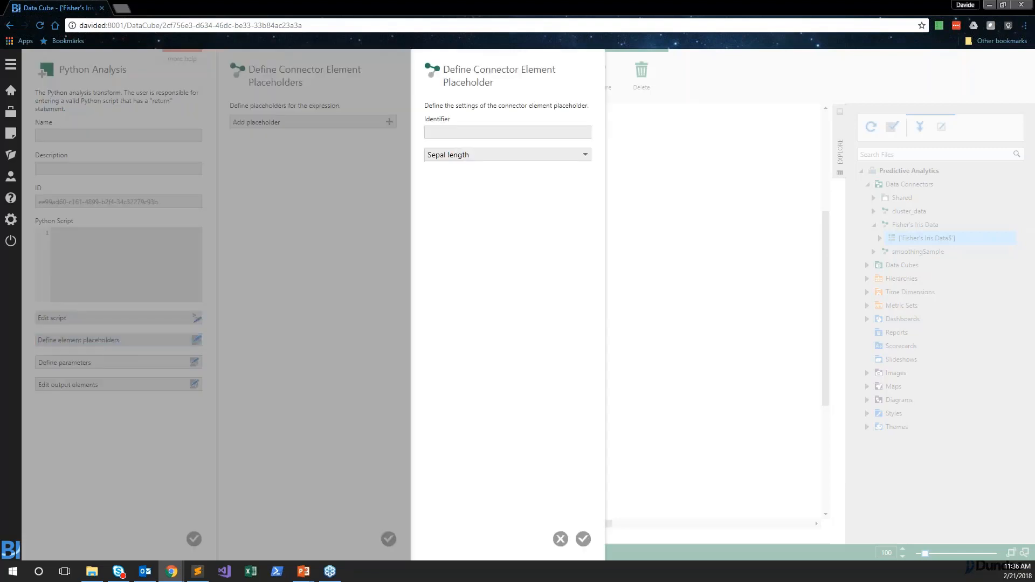
pyautogui.click(462, 133)
pyautogui.write('sep')
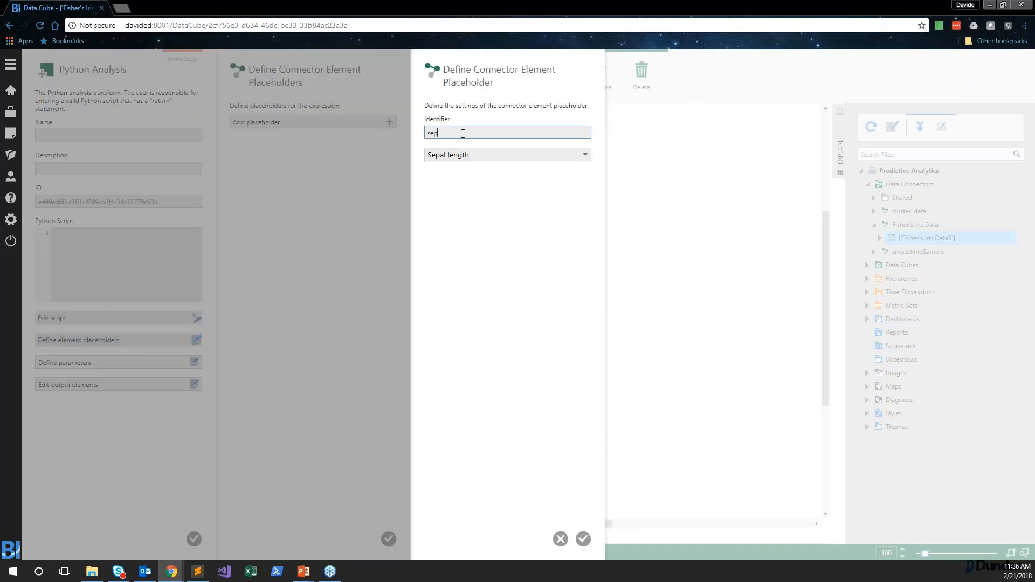
pyautogui.write('al_length')
pyautogui.click(583, 537)
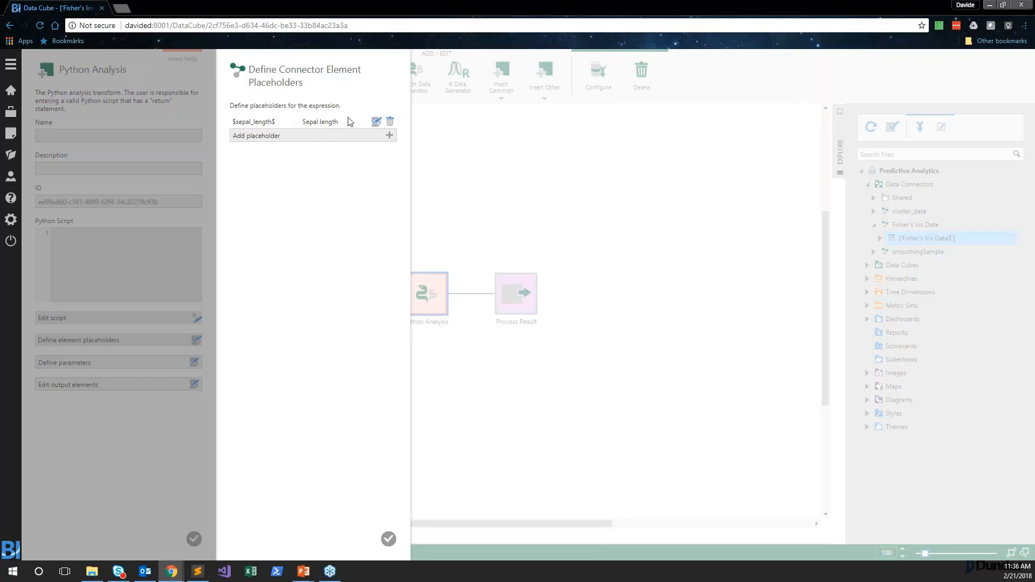
# - Add an element placeholder with the identifier sepal_width for the Sepal width column
pyautogui.click(298, 136)
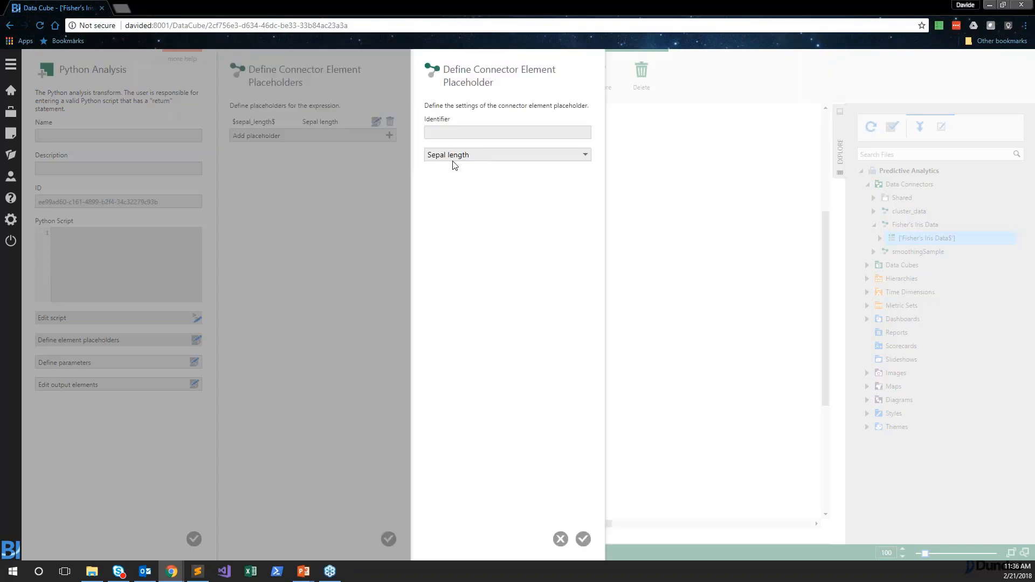
pyautogui.click(467, 155)
pyautogui.click(464, 175)
pyautogui.click(456, 134)
pyautogui.write('sepal_width')
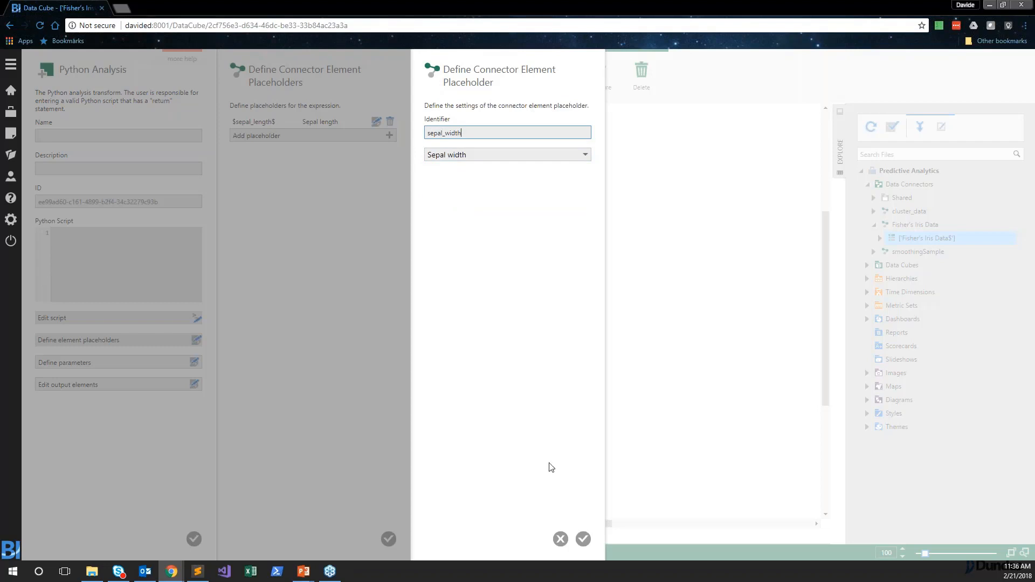
pyautogui.click(583, 539)
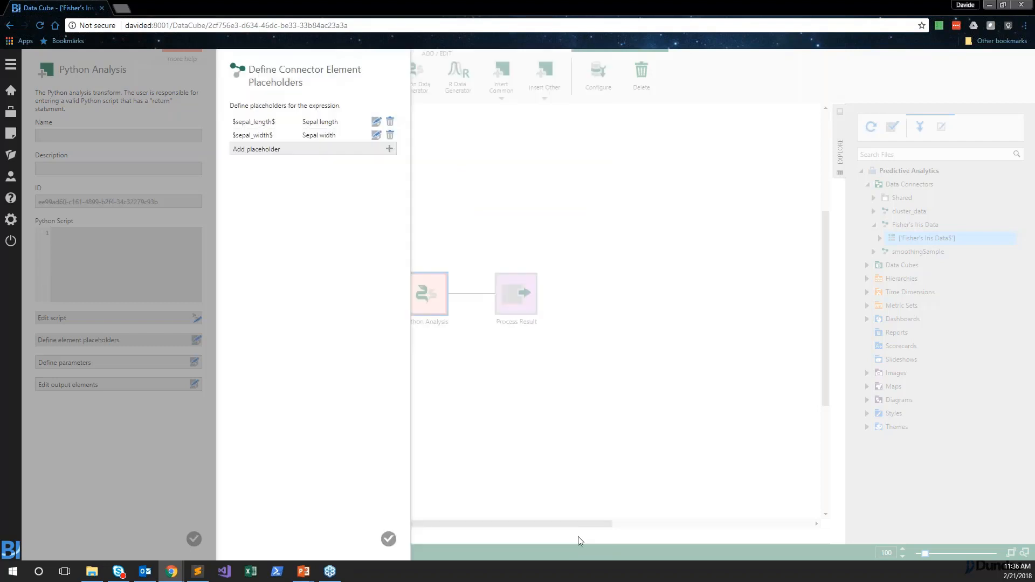
# - Add an element placeholder with the identifier petal_length for the Petal length column
pyautogui.click(280, 151)
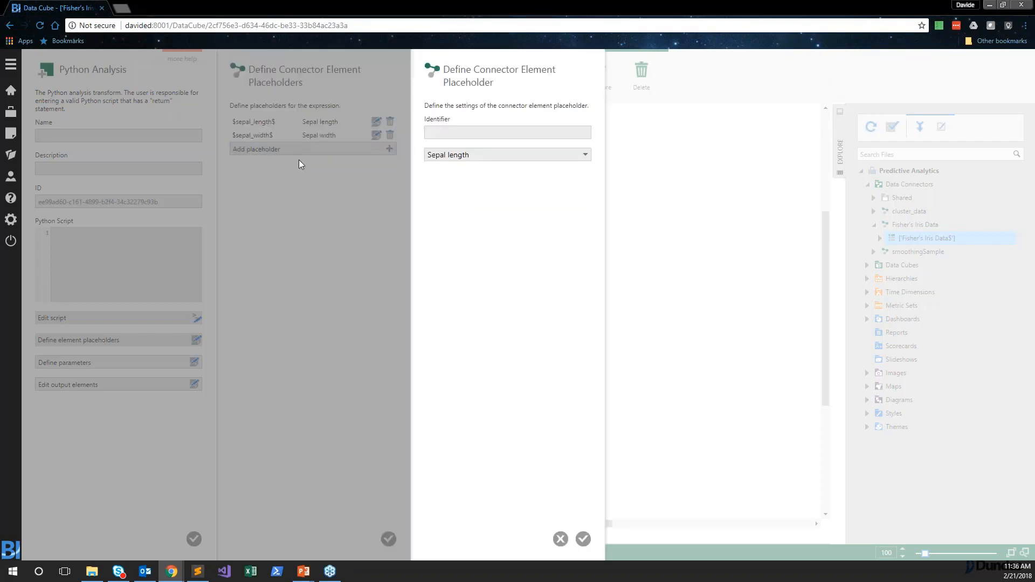
pyautogui.click(476, 157)
pyautogui.click(471, 189)
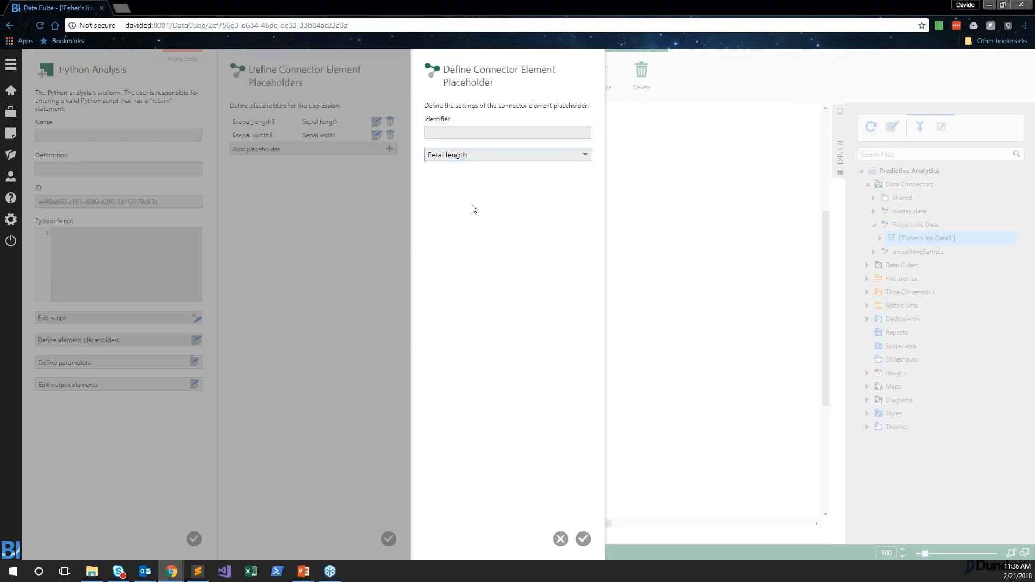
pyautogui.write('pet')
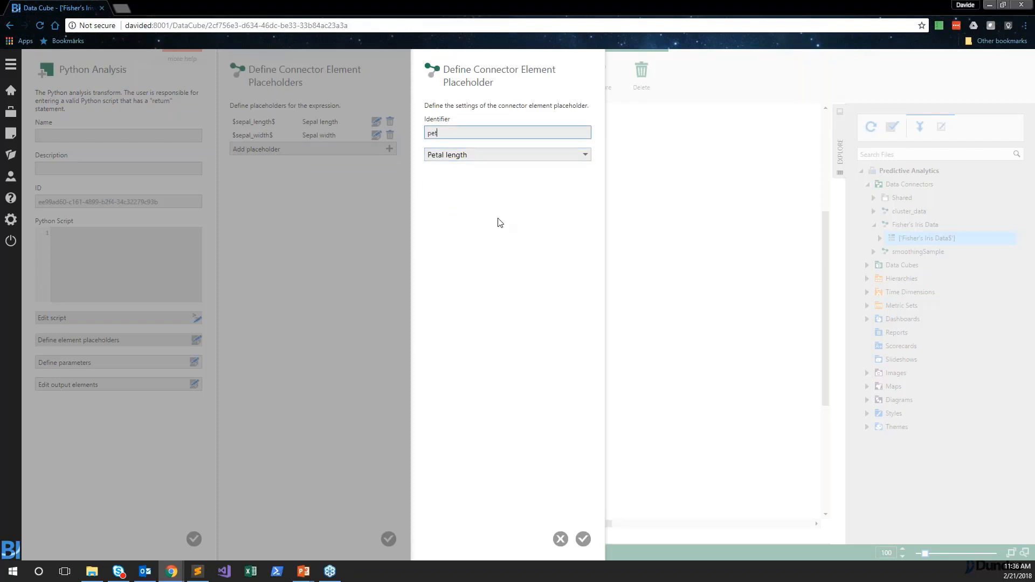
pyautogui.write('al_length')
pyautogui.click(586, 539)
# - Add an element placeholder petal_width for the Petal width column and accept the placeholder definitions
pyautogui.click(315, 162)
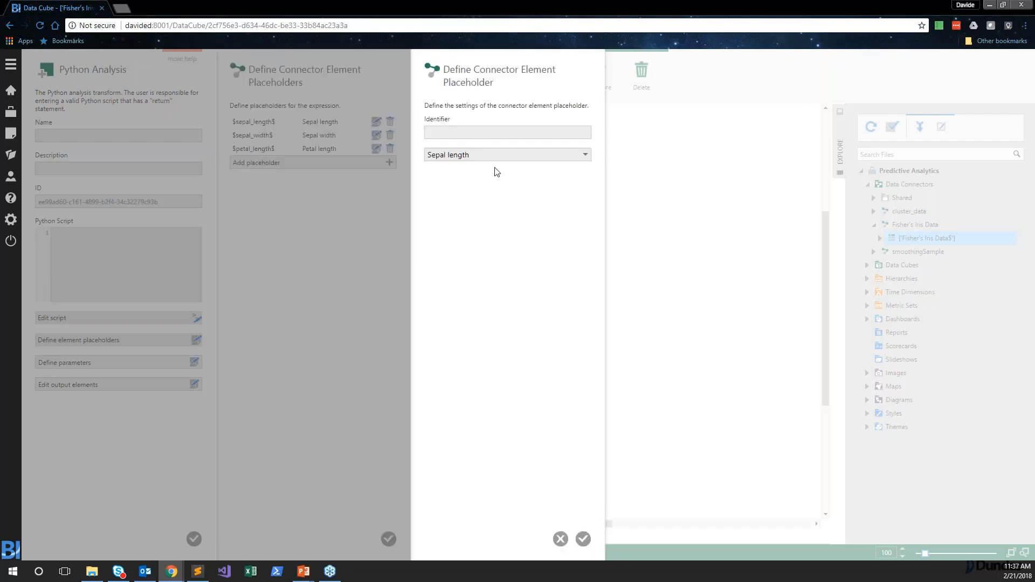
pyautogui.click(461, 133)
pyautogui.click(445, 162)
pyautogui.click(462, 203)
pyautogui.click(443, 135)
pyautogui.write('peta')
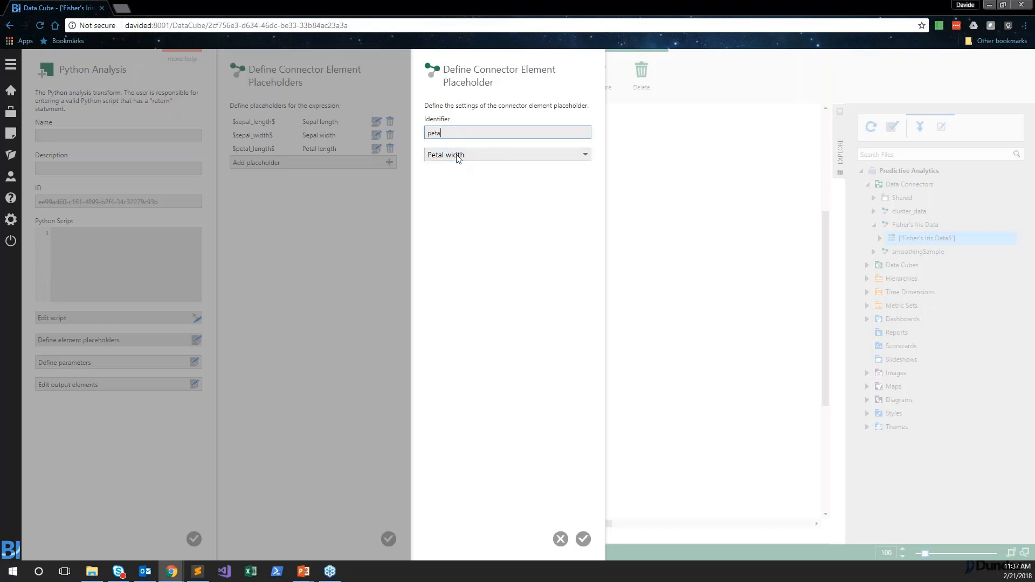
pyautogui.write('l_width')
pyautogui.click(584, 539)
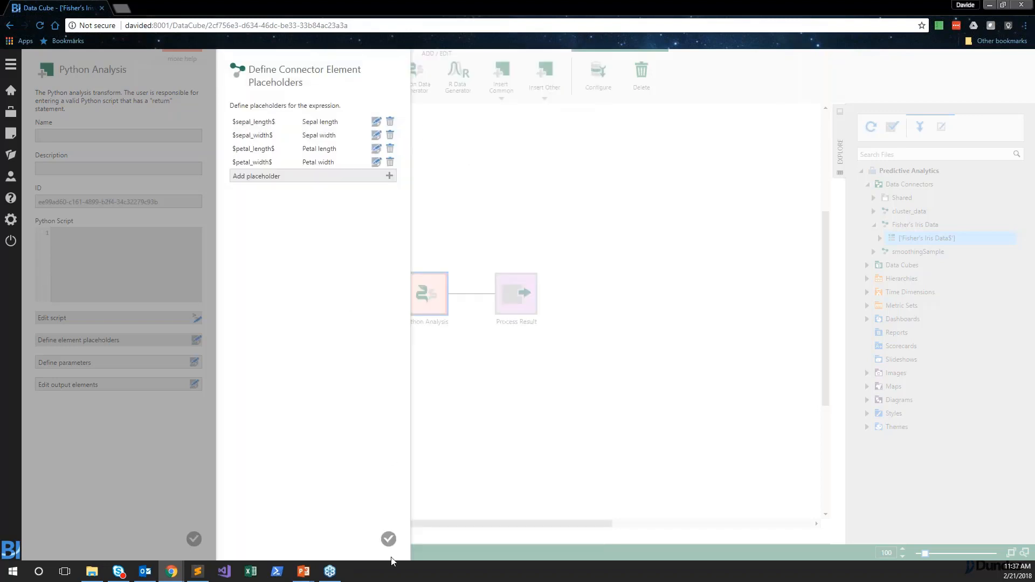
pyautogui.click(388, 539)
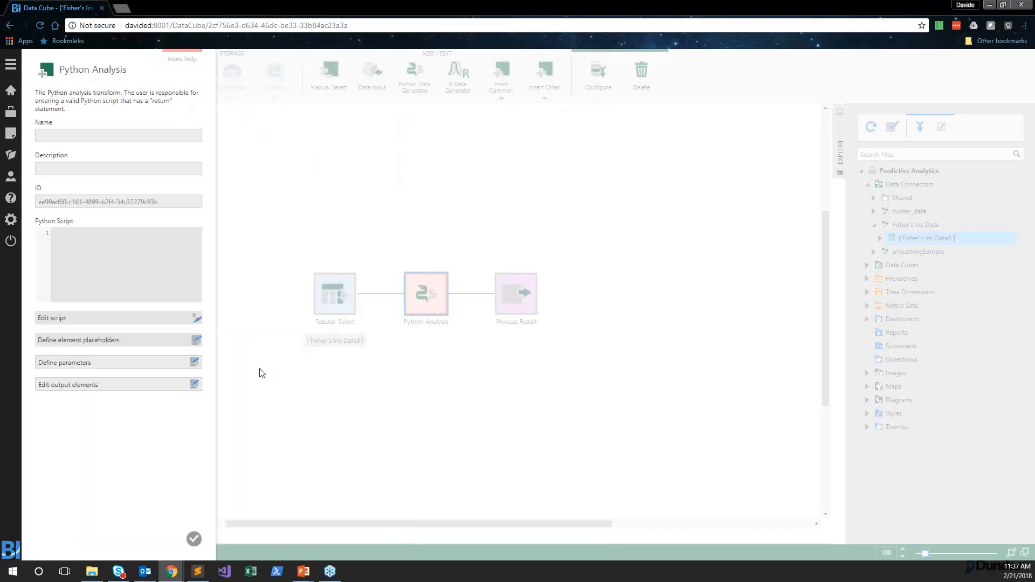
# - Switch to Sublime Text and examine the data cube script's classifier definition, samples array and prediction line
pyautogui.hotkey('alt', 'Tab')
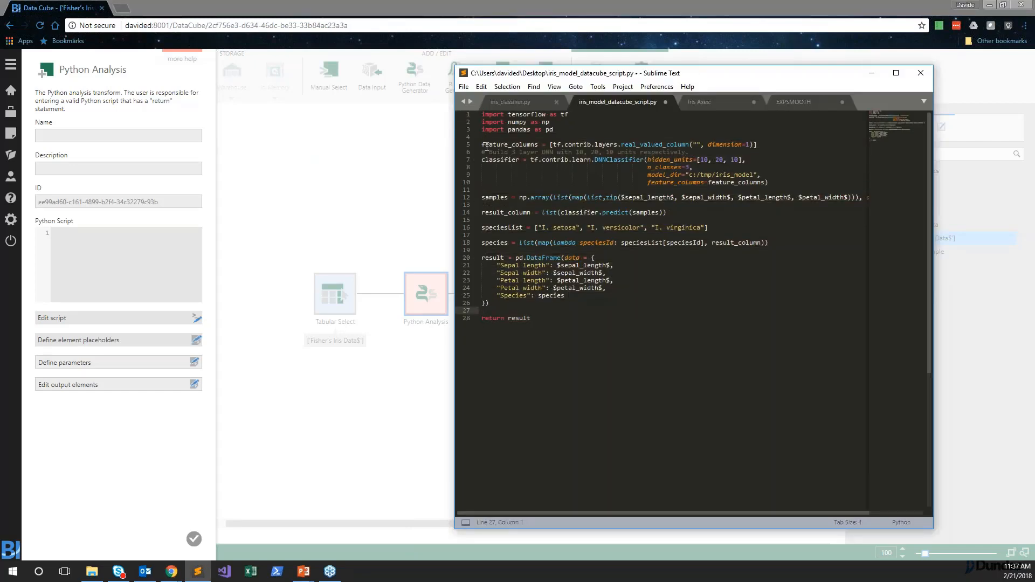
pyautogui.moveTo(481, 160); pyautogui.dragTo(768, 184)
pyautogui.moveTo(483, 197); pyautogui.dragTo(779, 200)
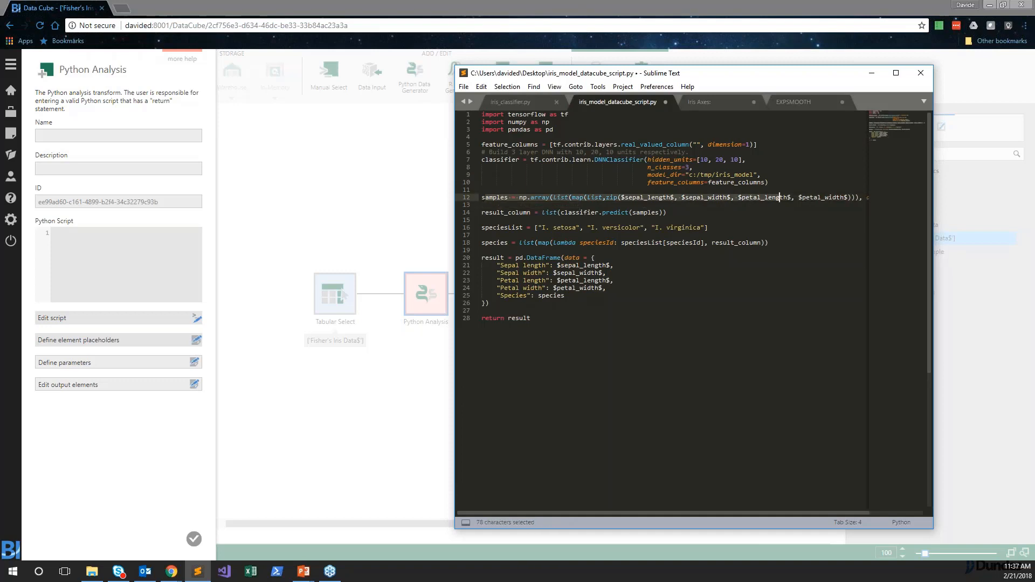
pyautogui.click(717, 220)
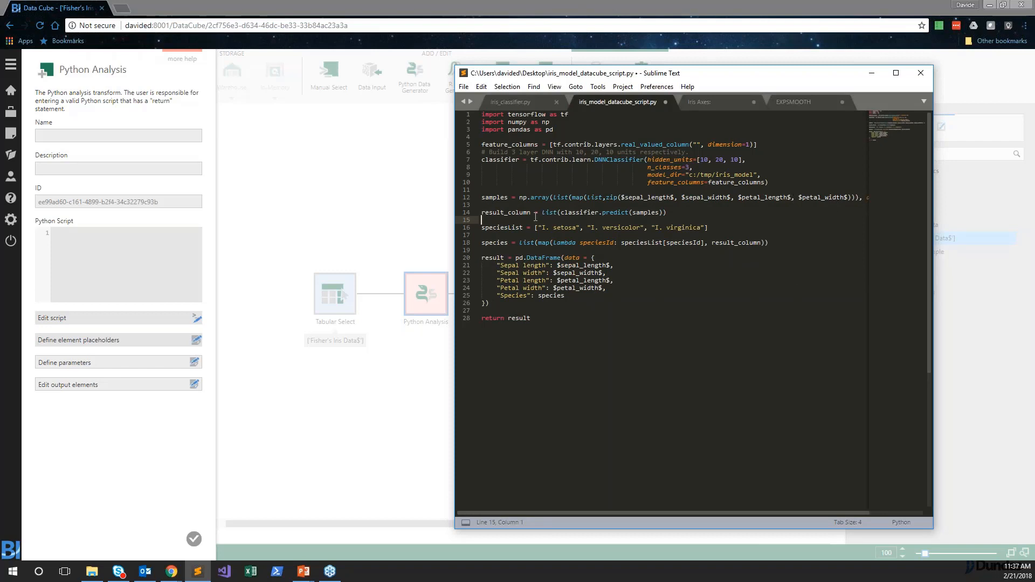
pyautogui.moveTo(560, 214)
pyautogui.mouseDown()
pyautogui.moveTo(668, 215)
pyautogui.moveTo(542, 213)
pyautogui.mouseUp()
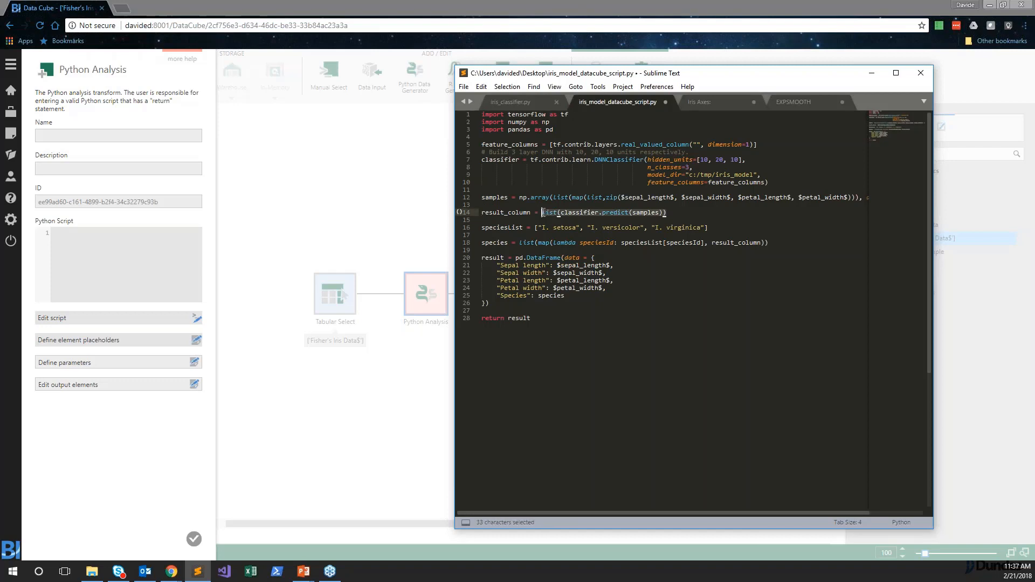
pyautogui.click(666, 213)
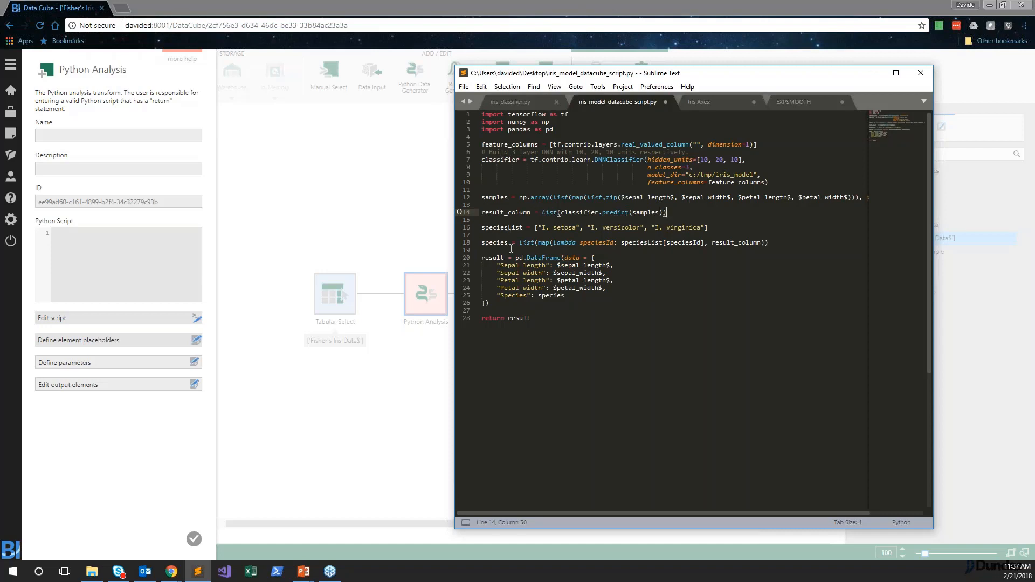
# - Examine how the script maps predictions to species names and builds the result DataFrame
pyautogui.moveTo(519, 243); pyautogui.dragTo(768, 243)
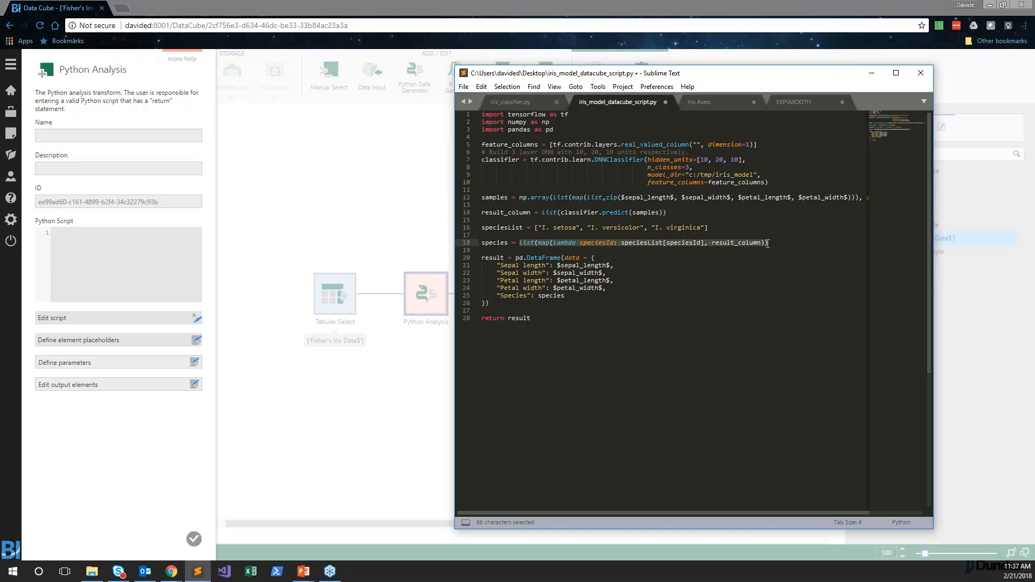
pyautogui.click(658, 287)
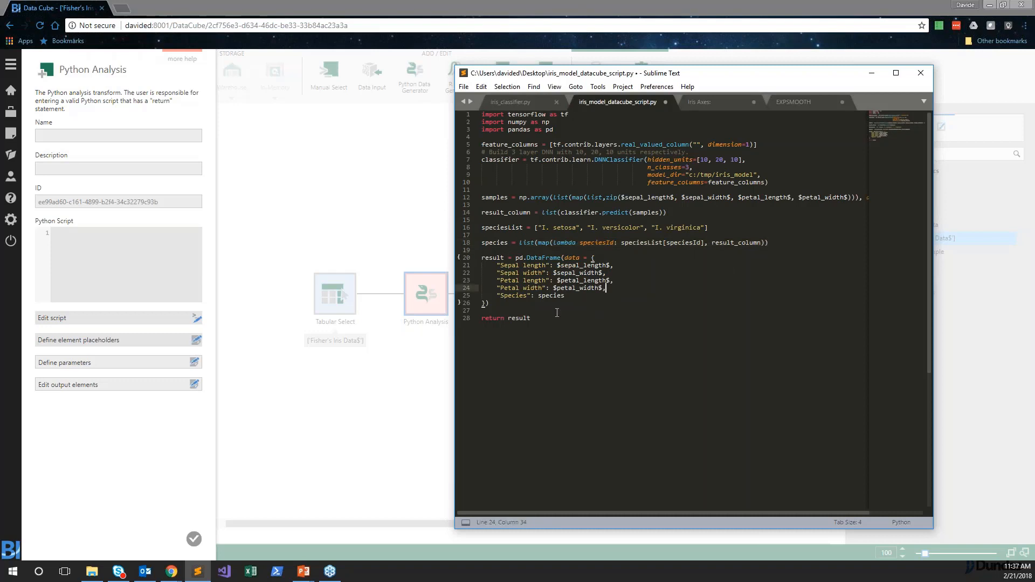
pyautogui.moveTo(496, 306); pyautogui.dragTo(472, 257)
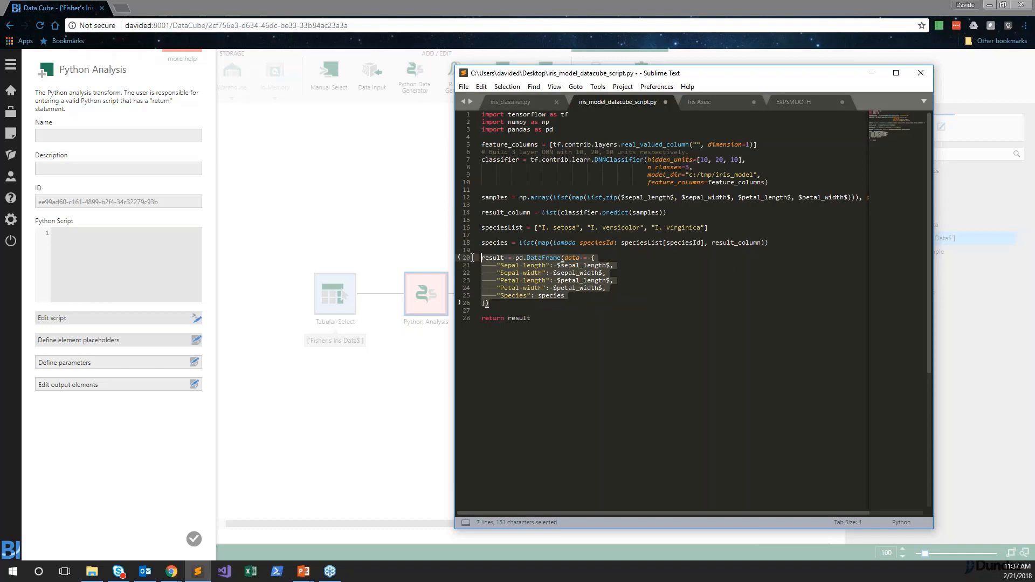
pyautogui.click(568, 306)
# - Copy all of iris_model_datacube_script.py into the Python Analysis transform's script in Dundas BI and accept the configuration
pyautogui.moveTo(546, 317); pyautogui.dragTo(481, 114)
pyautogui.hotkey('ctrl', 'c')
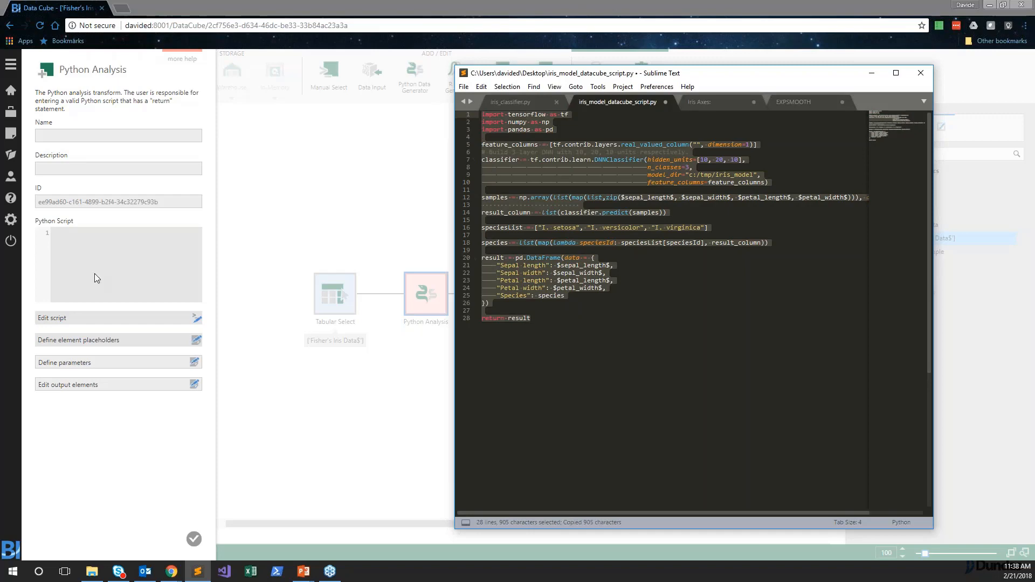
pyautogui.click(163, 291)
pyautogui.hotkey('ctrl', 'v')
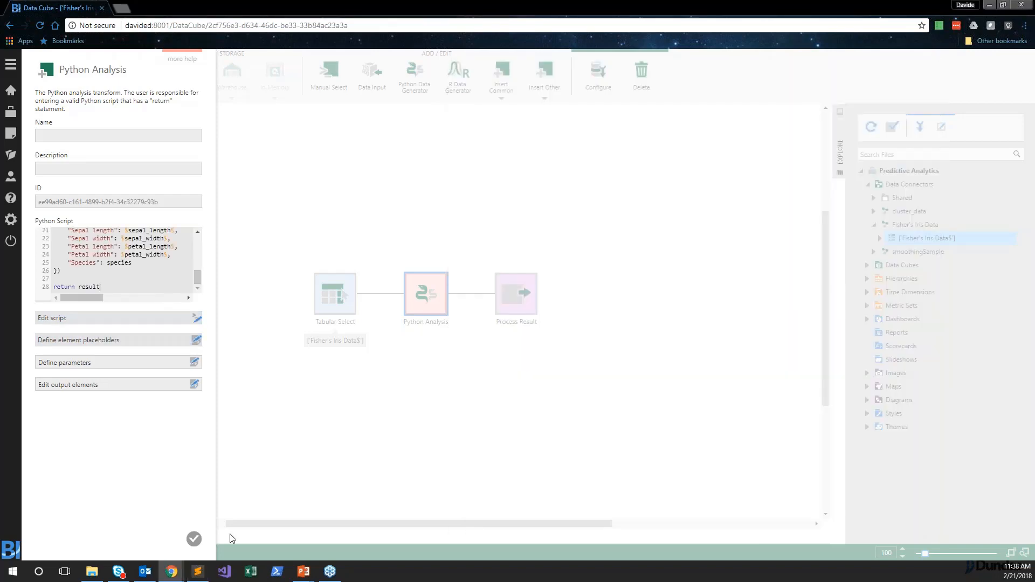
pyautogui.click(195, 539)
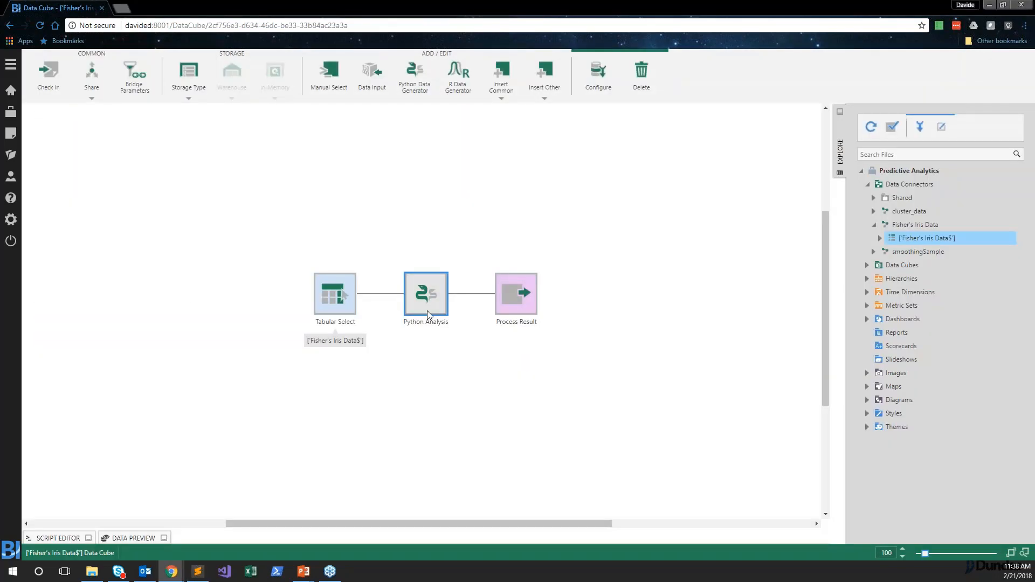
# - Preview the Process Result output and look through the species classified for the Iris records
pyautogui.click(497, 300)
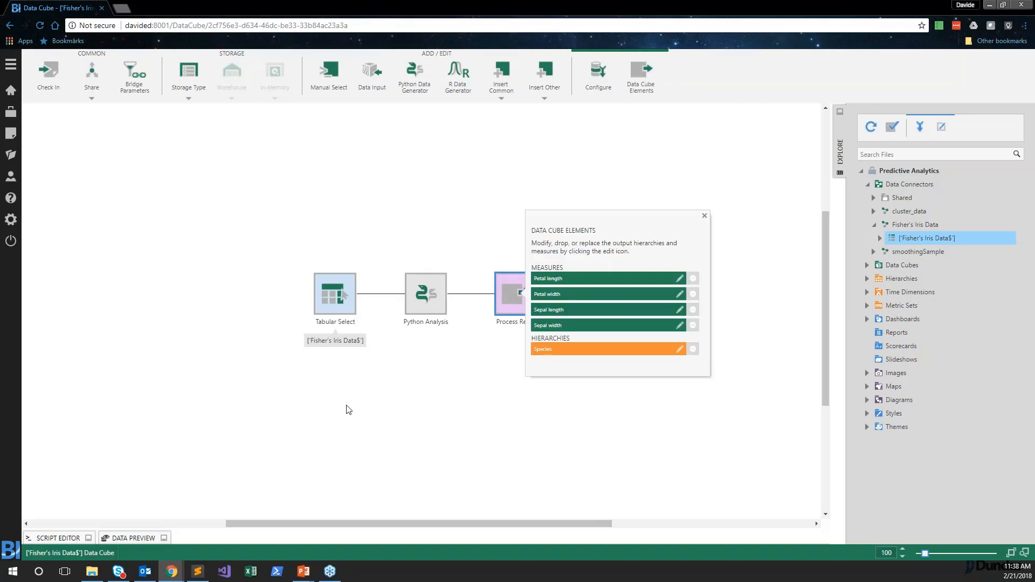
pyautogui.click(134, 538)
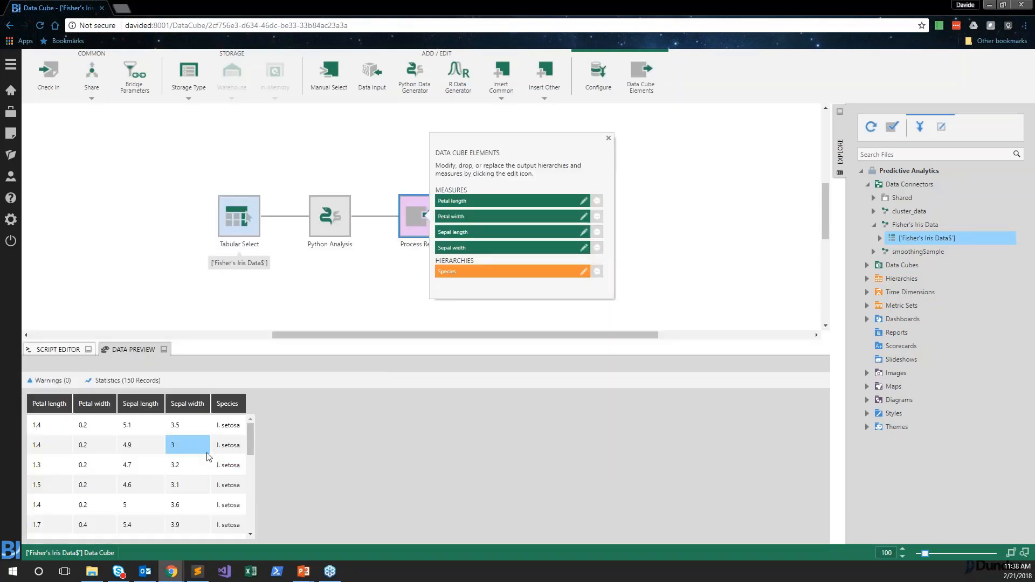
pyautogui.scroll(-5, 209, 458)
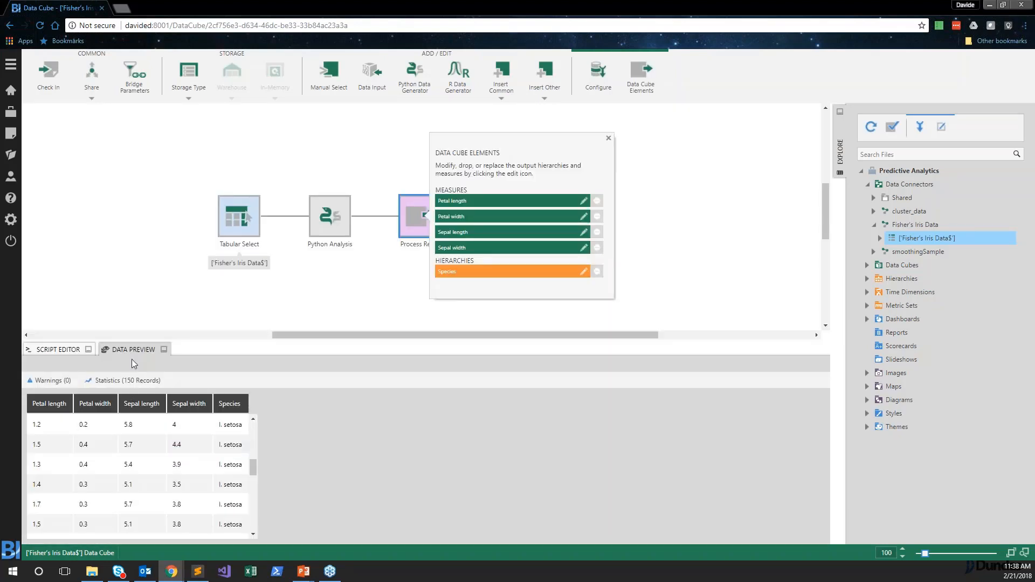
pyautogui.click(136, 351)
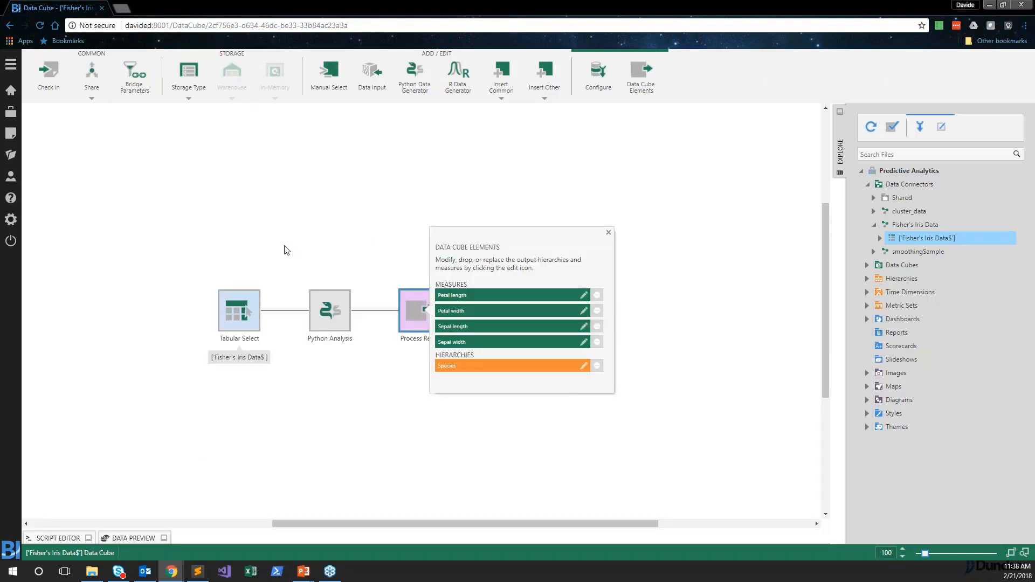
pyautogui.click(378, 310)
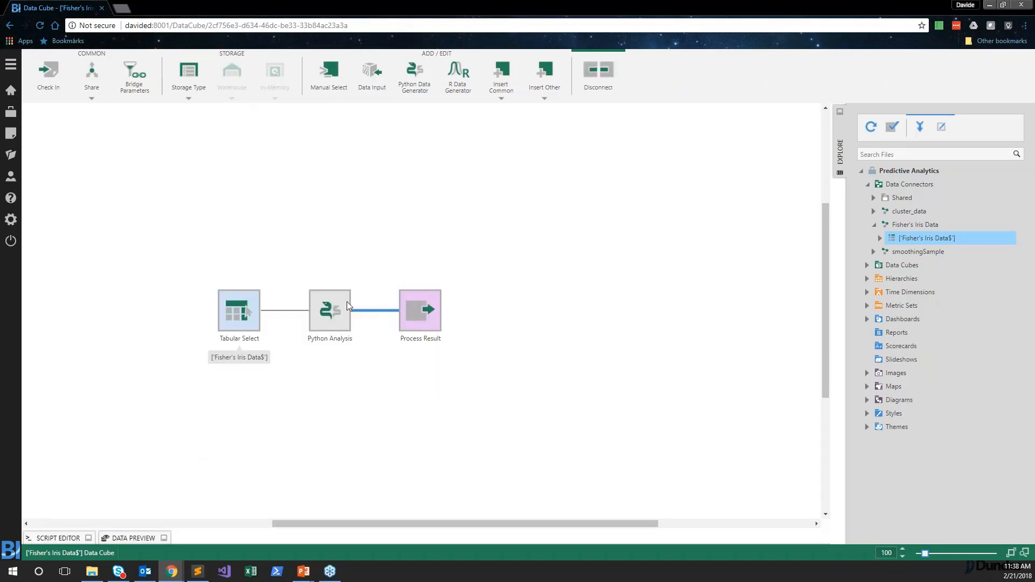
pyautogui.click(504, 93)
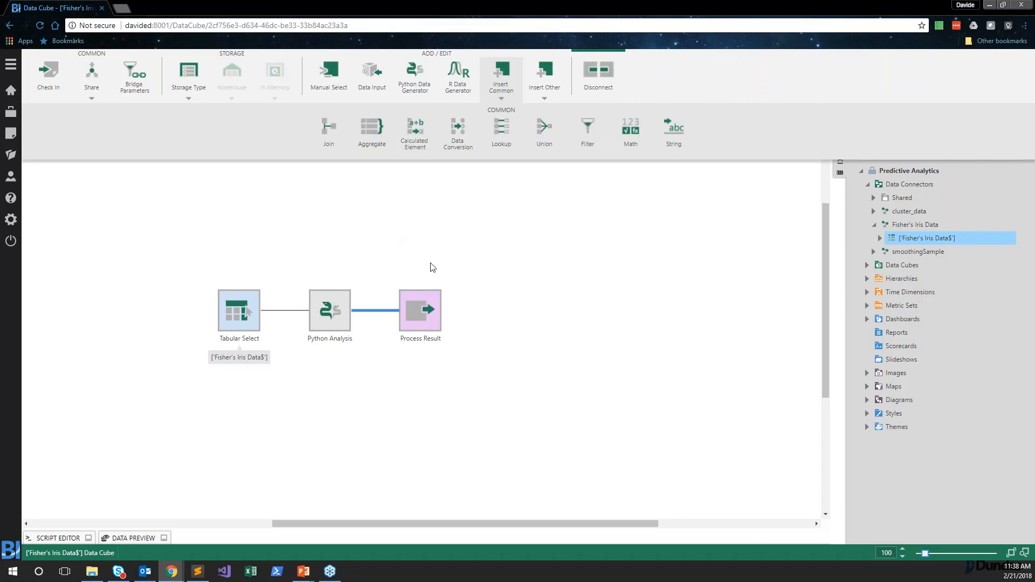
pyautogui.click(490, 84)
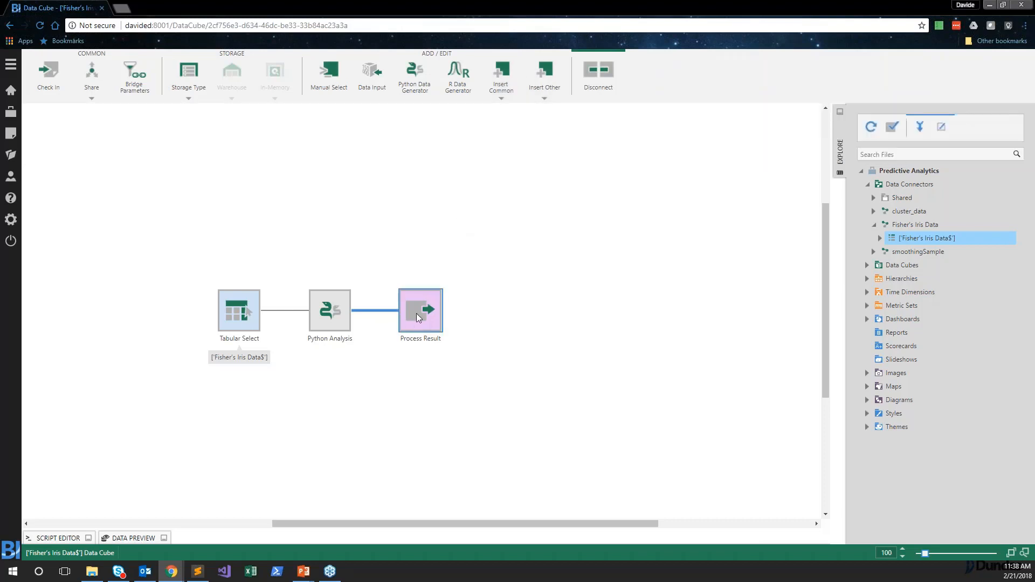
# - Preview the Process Result data again and examine the Species column alongside the petal and sepal measurements
pyautogui.click(149, 538)
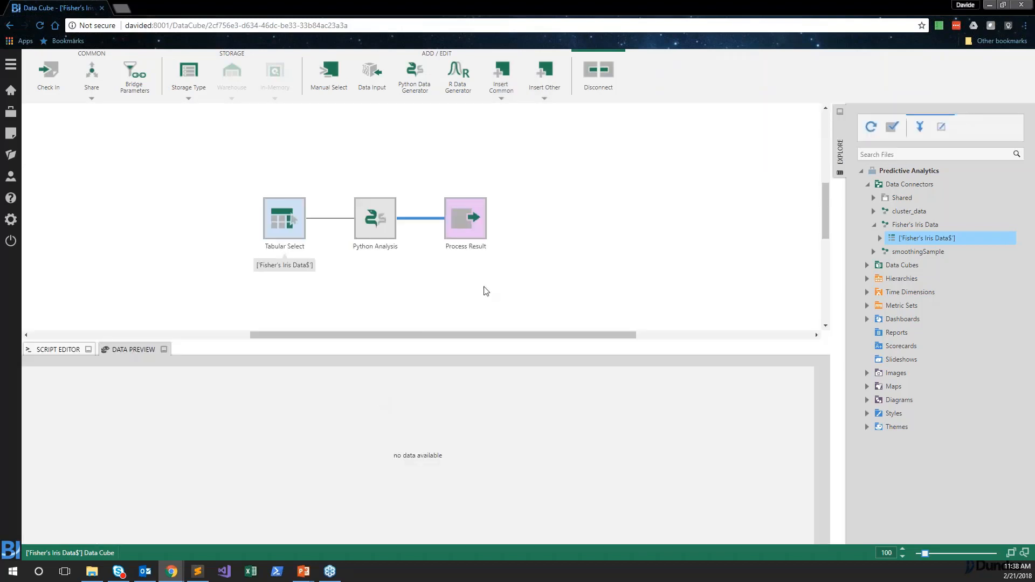
pyautogui.click(466, 233)
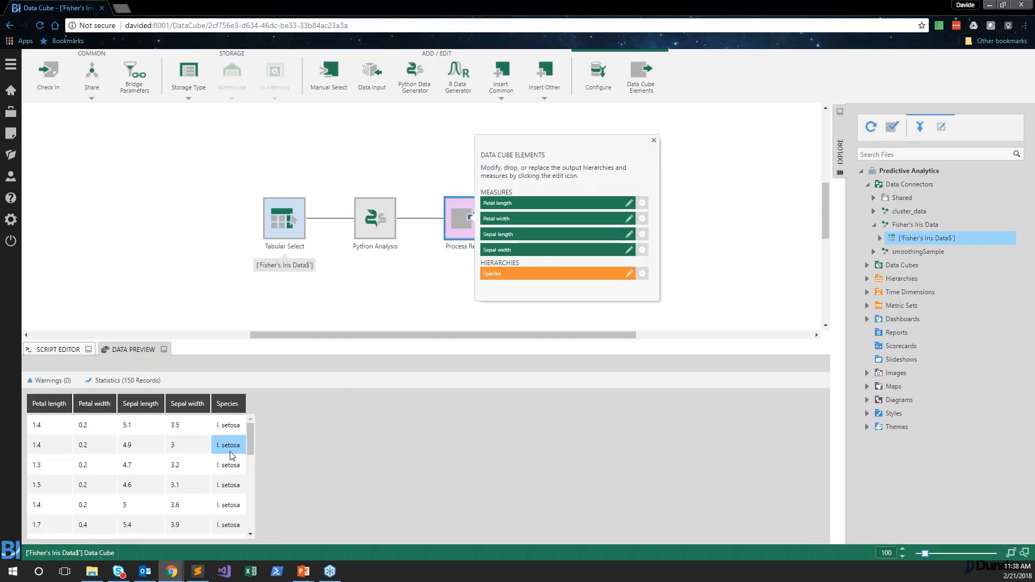
pyautogui.scroll(-5, 230, 458)
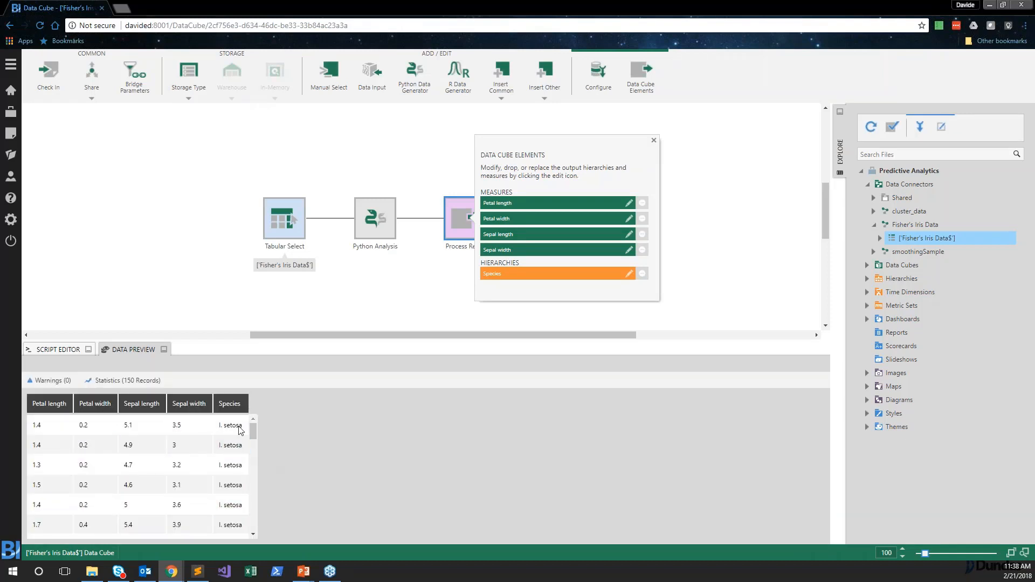
pyautogui.click(132, 352)
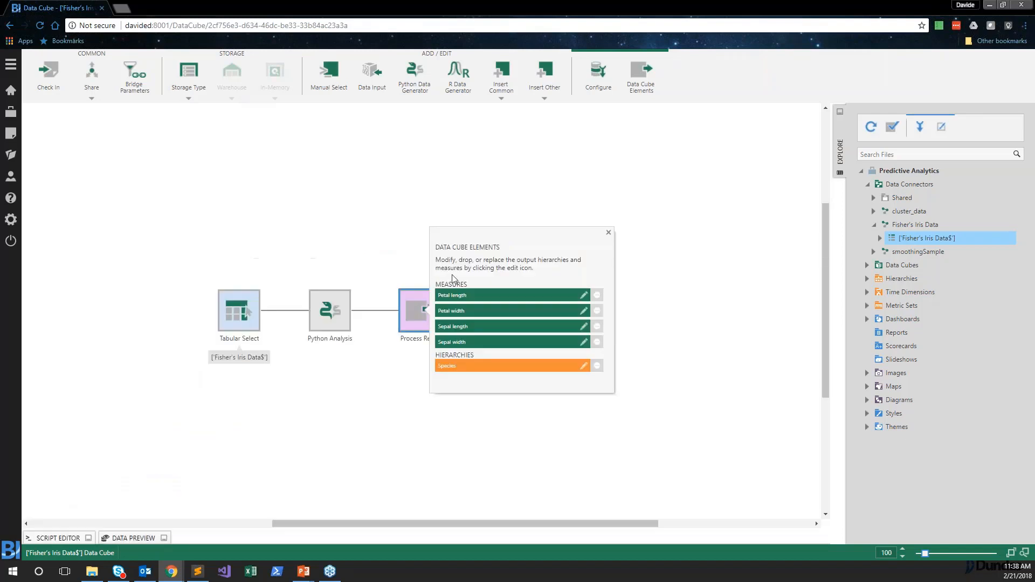
# - Insert a Rank transform on the link between Python Analysis and Process Result
pyautogui.click(376, 316)
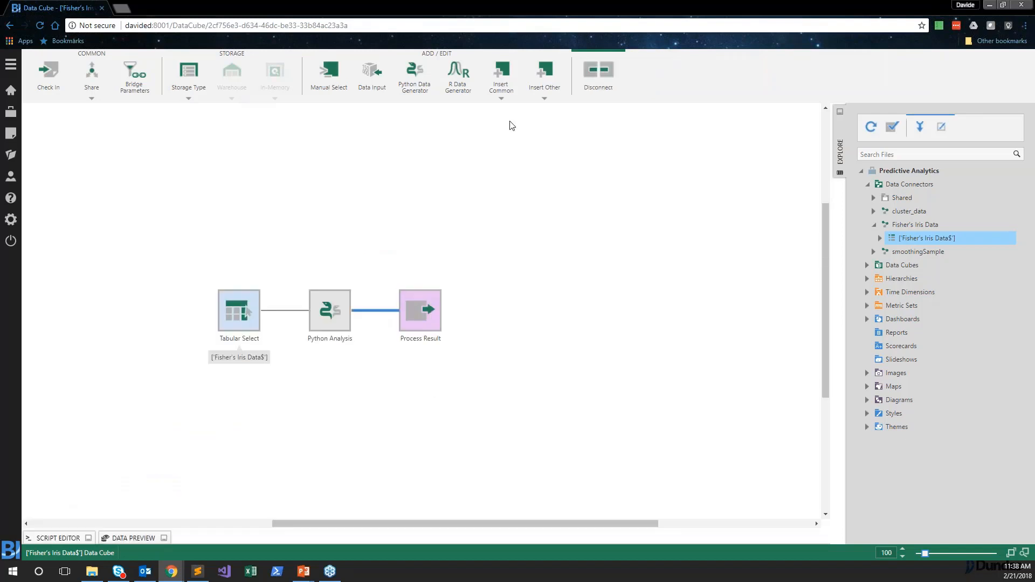
pyautogui.click(501, 76)
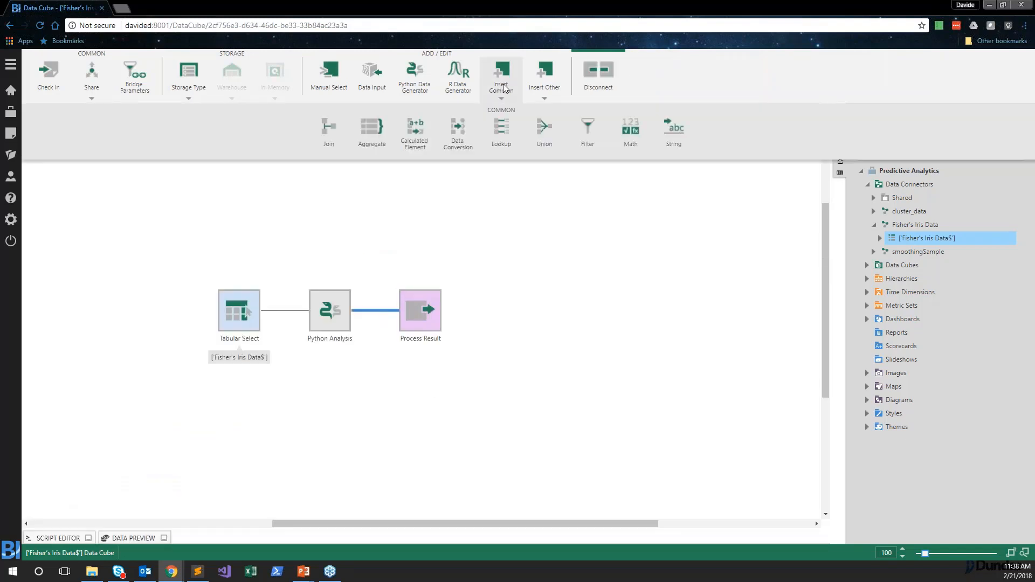
pyautogui.click(530, 75)
pyautogui.click(285, 127)
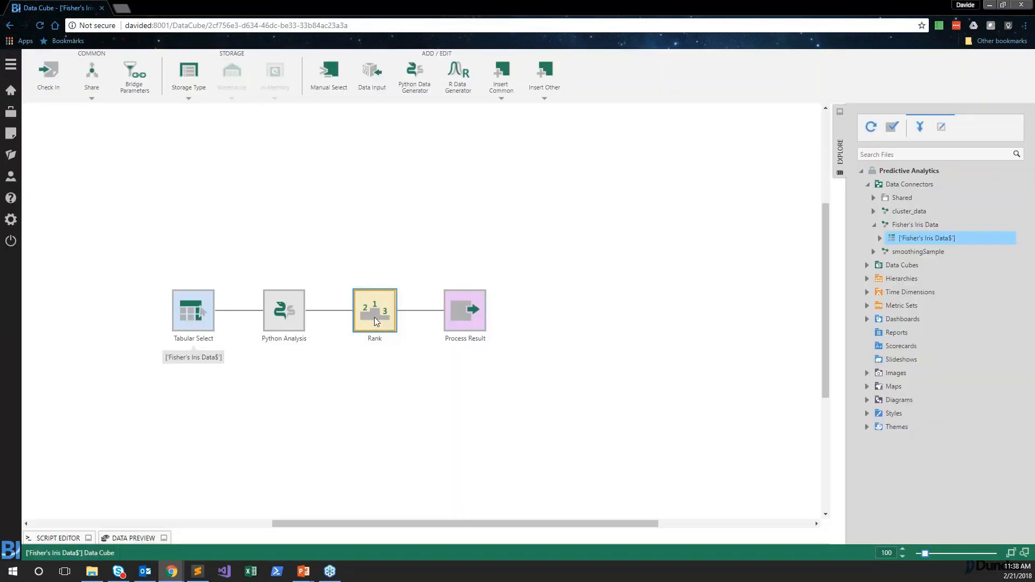
# - Configure the Rank transform with Petal length as ranking element and SampleId as rank element name, and accept it
pyautogui.doubleClick(374, 317)
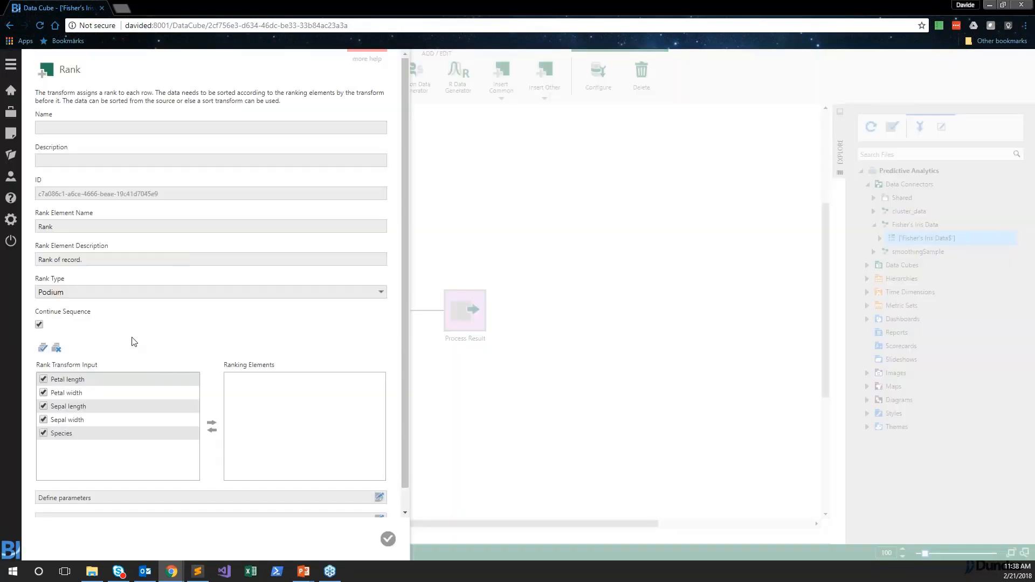
pyautogui.moveTo(80, 384); pyautogui.dragTo(253, 386)
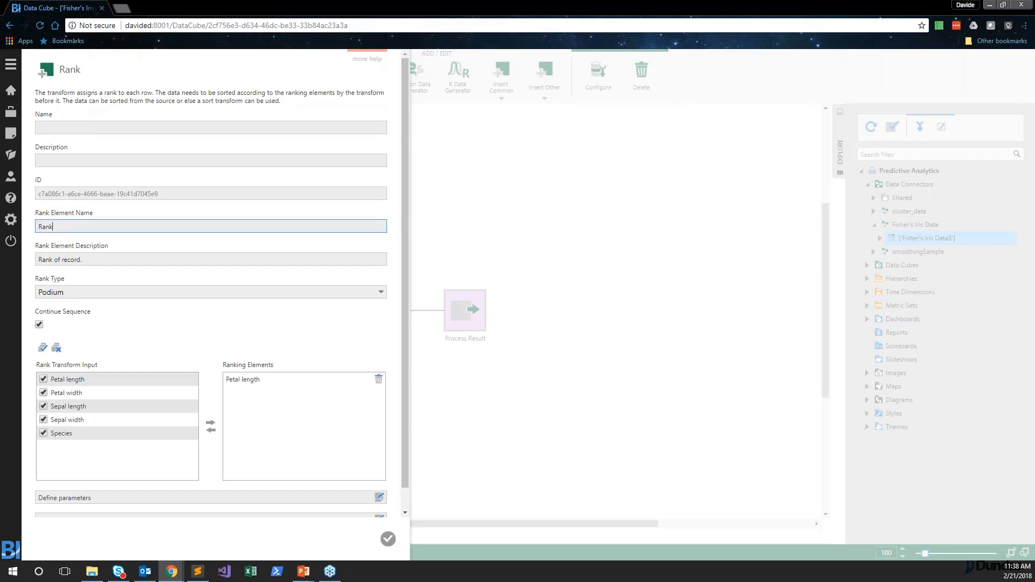
pyautogui.doubleClick(72, 228)
pyautogui.write('SampleId')
pyautogui.click(388, 539)
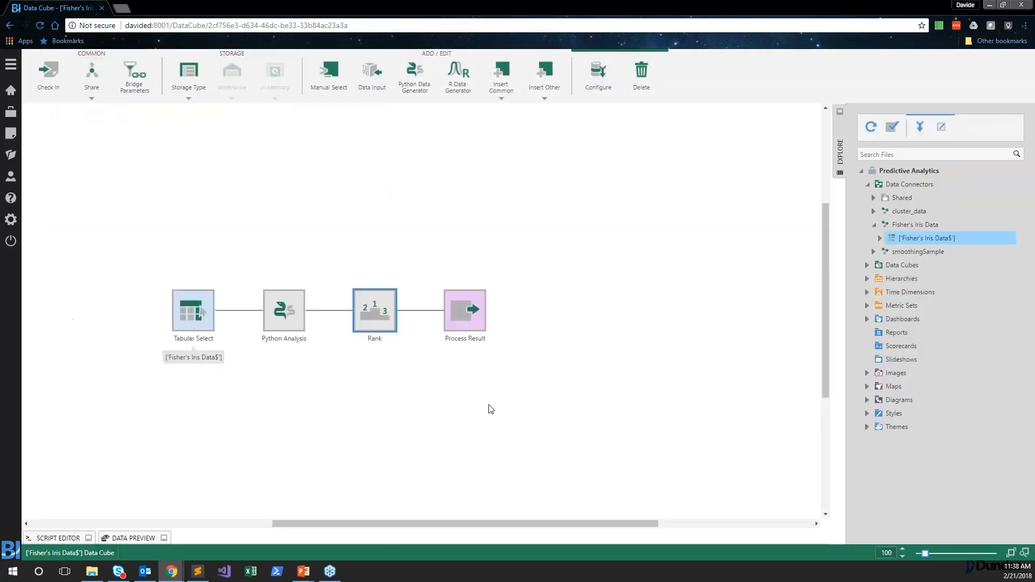
# - Set both the caption and the unique name of the Rank output element in Process Result to SampleId
pyautogui.click(465, 310)
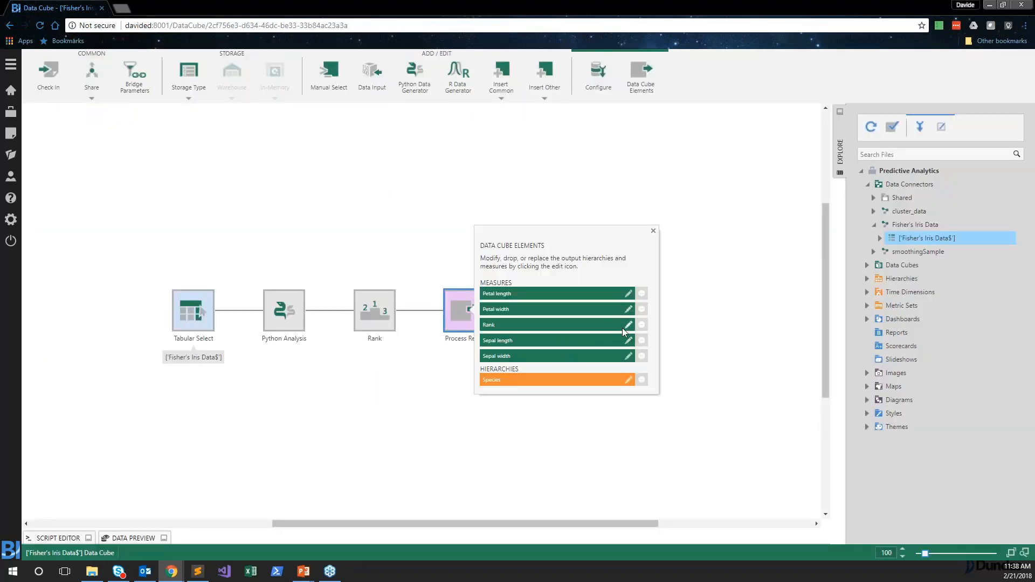
pyautogui.click(628, 325)
pyautogui.moveTo(59, 169); pyautogui.dragTo(15, 169)
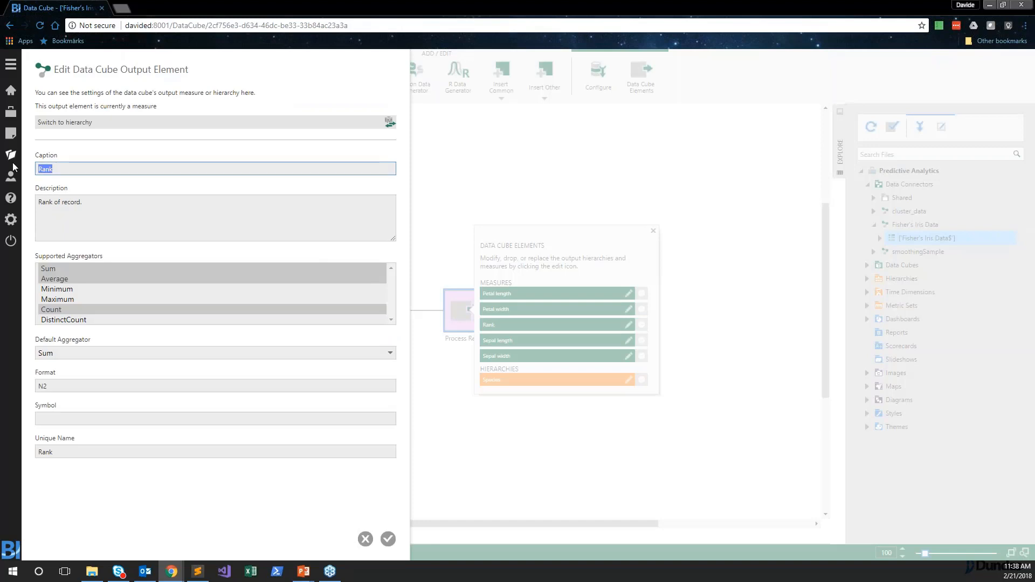
pyautogui.write('SampleId')
pyautogui.hotkey('ctrl', 'a')
pyautogui.hotkey('ctrl', 'c')
pyautogui.click(64, 457)
pyautogui.hotkey('ctrl', 'a')
pyautogui.hotkey('ctrl', 'v')
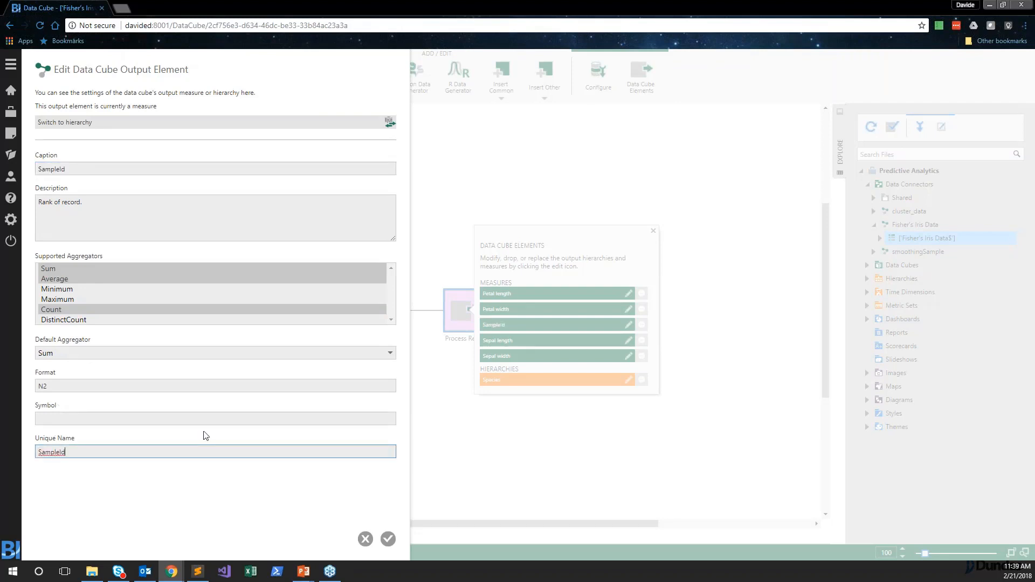
pyautogui.click(389, 541)
pyautogui.click(581, 162)
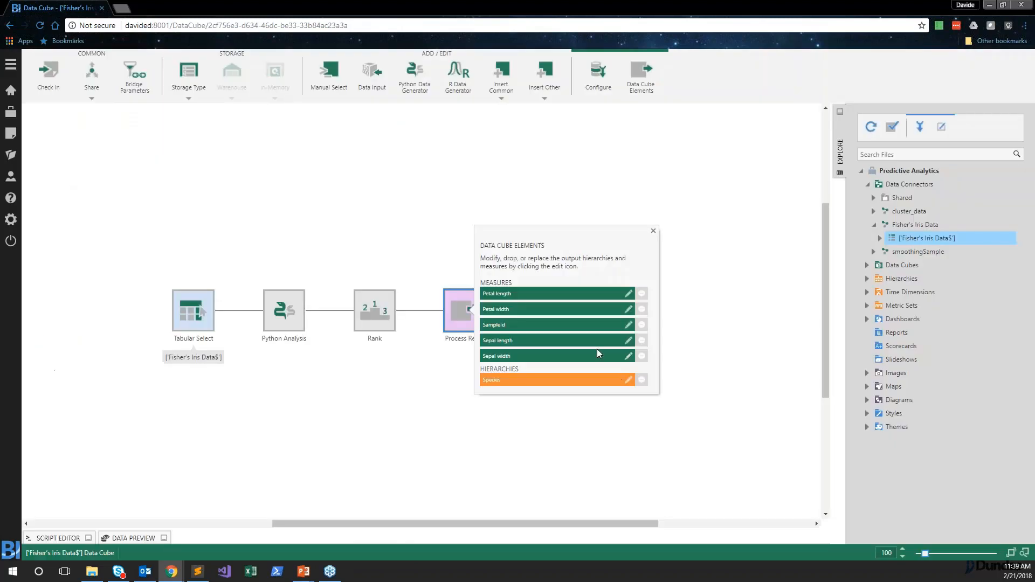
# - Switch the SampleId output element to a hierarchy, select the DistinctCount aggregator, accept, and close the data cube elements list
pyautogui.click(629, 326)
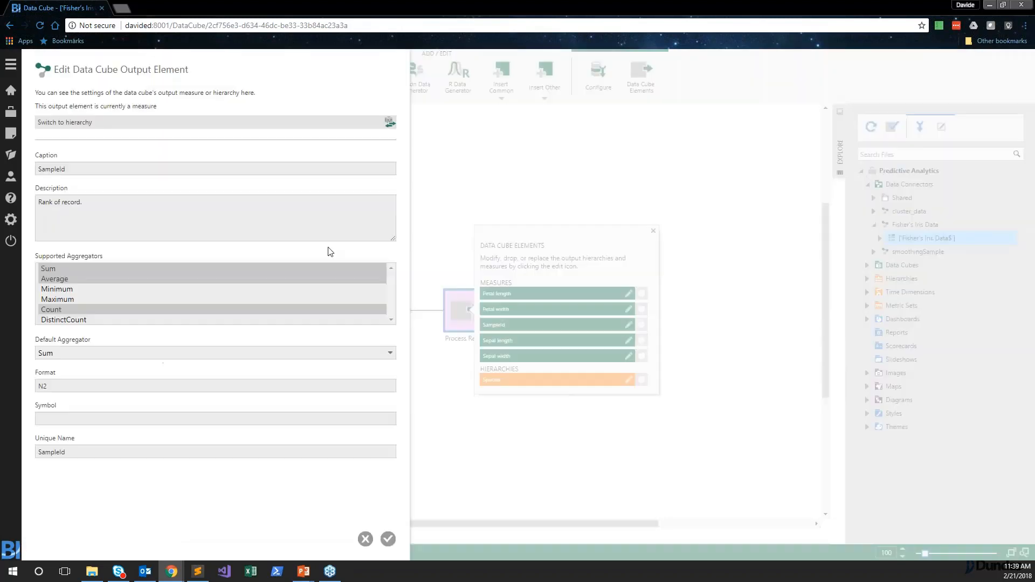
pyautogui.click(155, 128)
pyautogui.click(91, 279)
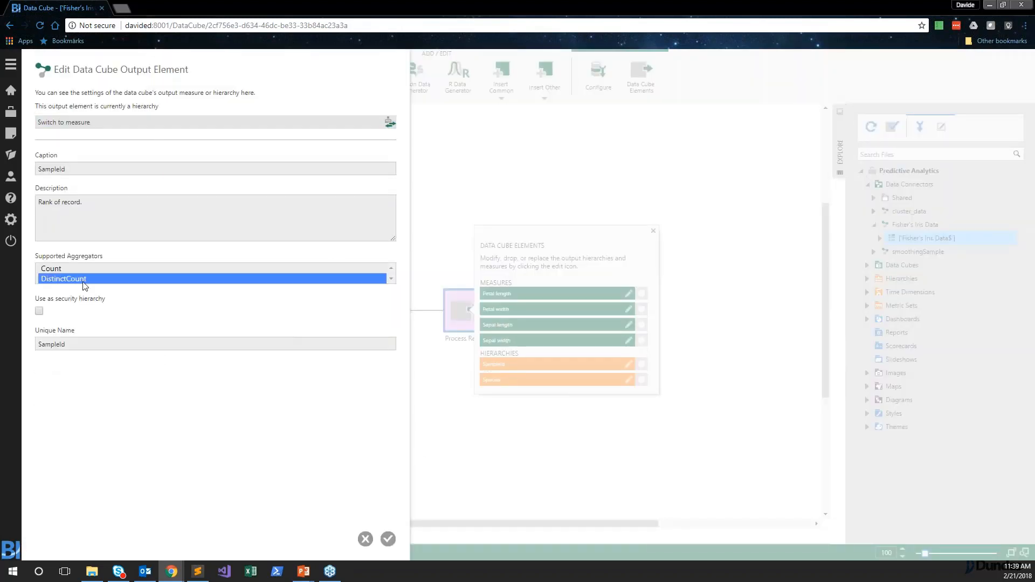
pyautogui.click(388, 539)
pyautogui.click(654, 231)
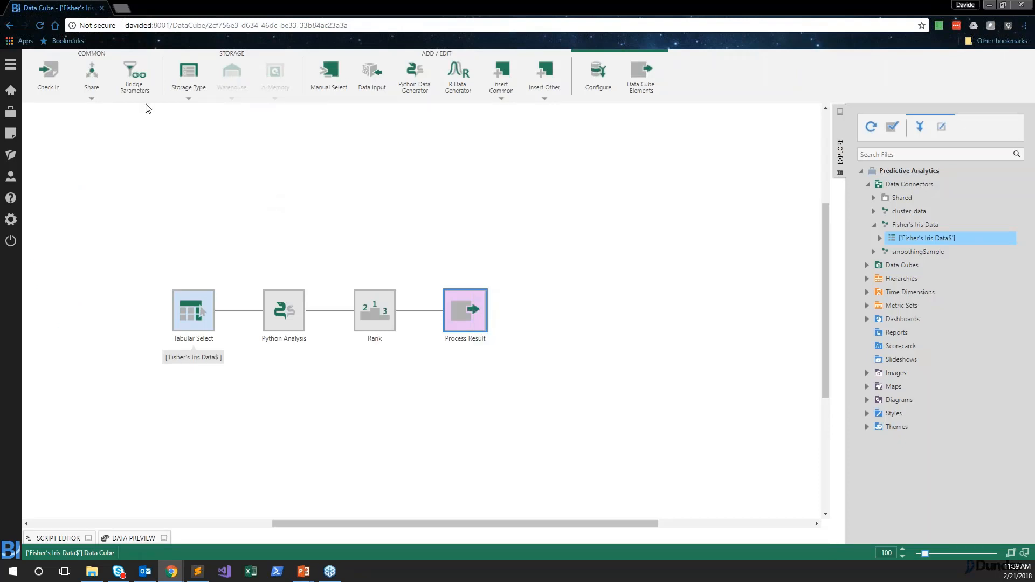
# - Open the recently viewed Dashboard 1 for editing
pyautogui.click(20, 157)
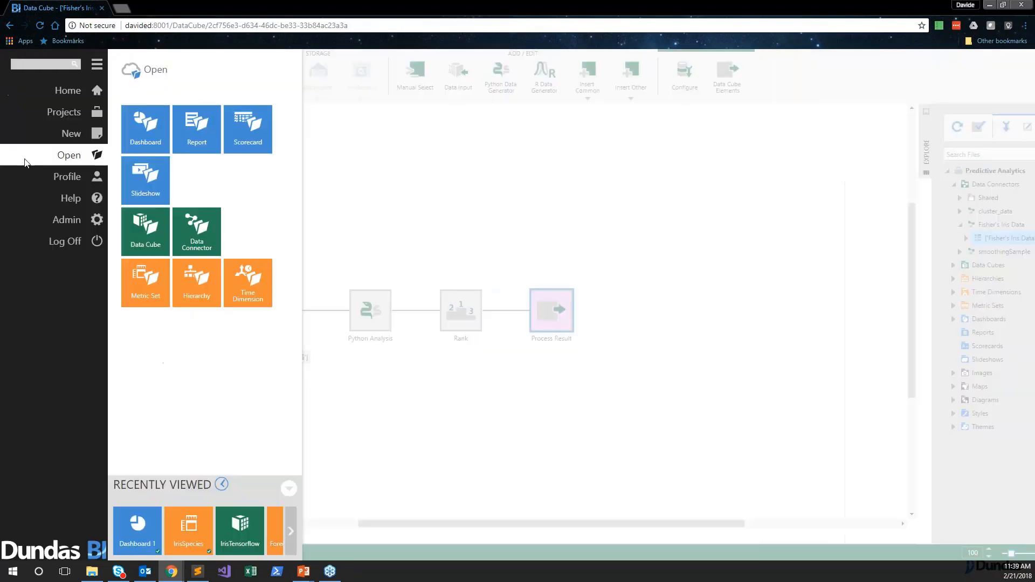
pyautogui.click(139, 539)
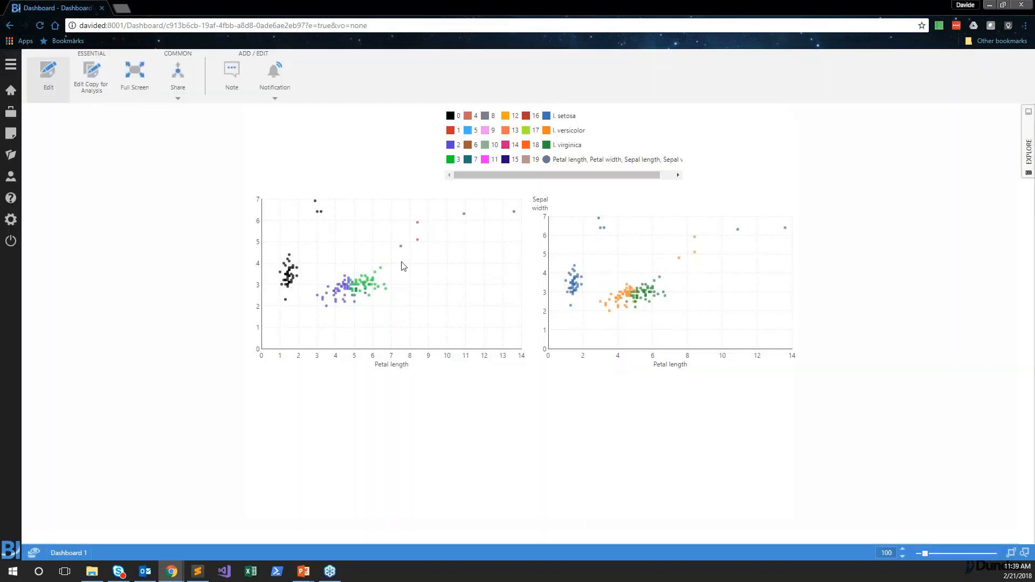
pyautogui.scroll(-3, 518, 305)
pyautogui.scroll(3, 418, 277)
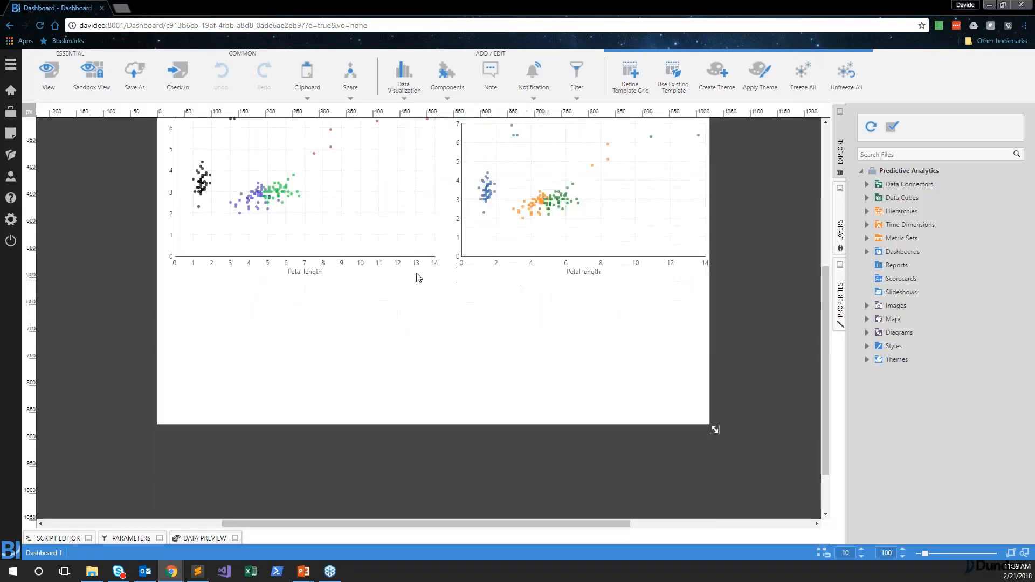
# - Move the legend toward the dashboard's upper right corner and shift both scatter charts up to free space below them
pyautogui.moveTo(446, 165); pyautogui.dragTo(576, 149)
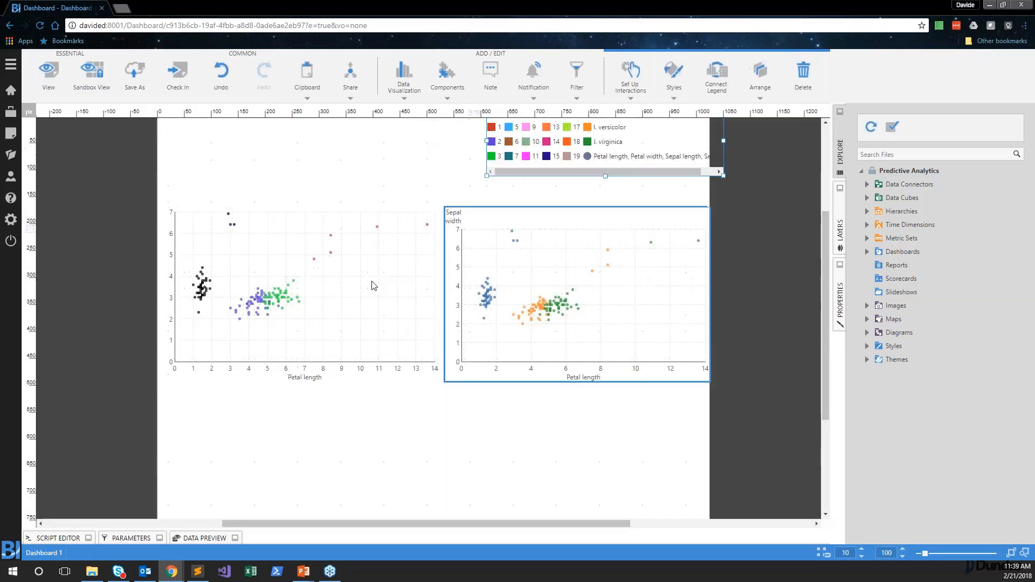
pyautogui.moveTo(345, 242); pyautogui.dragTo(344, 189)
pyautogui.moveTo(558, 313); pyautogui.dragTo(562, 286)
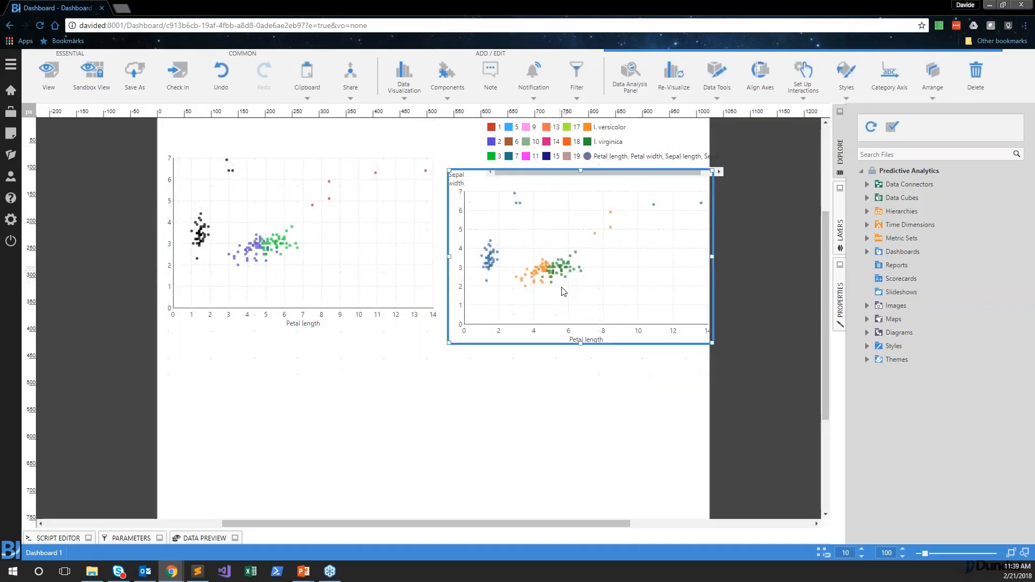
pyautogui.click(739, 292)
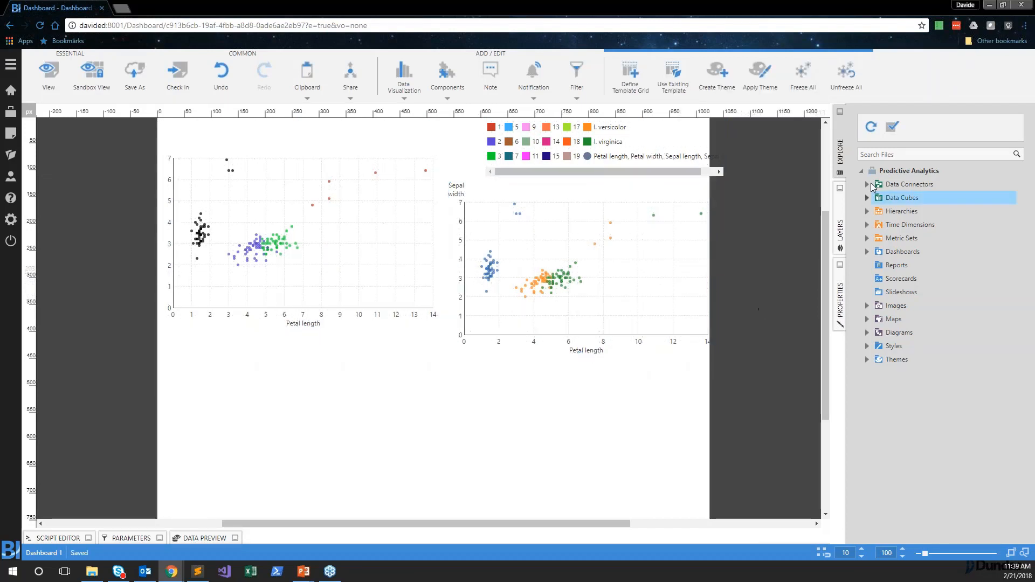
# - Add a table below the charts with SampleId and Species from the ['Fisher's Iris Data$'] Data Cube as rows
pyautogui.click(867, 199)
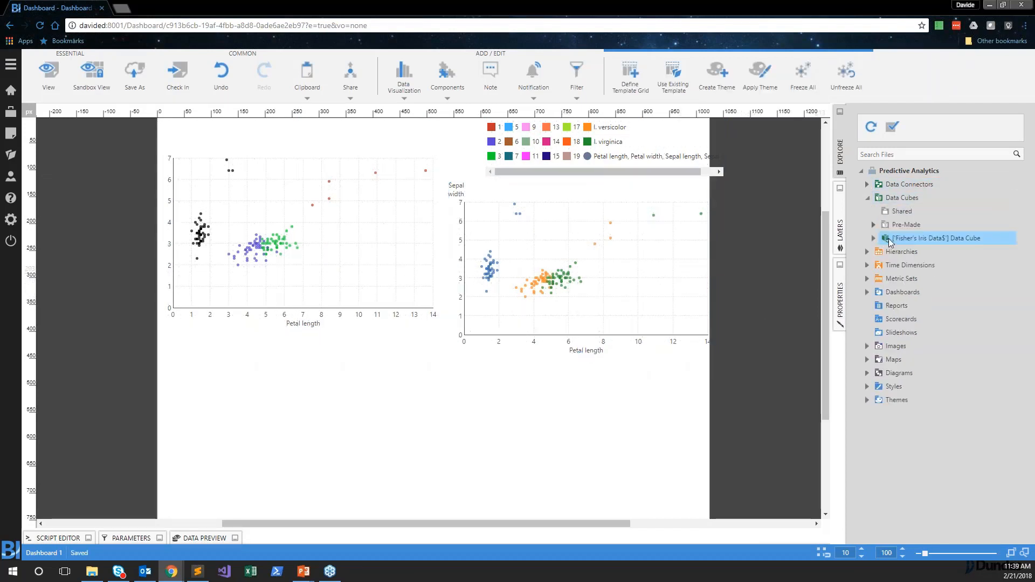
pyautogui.click(874, 238)
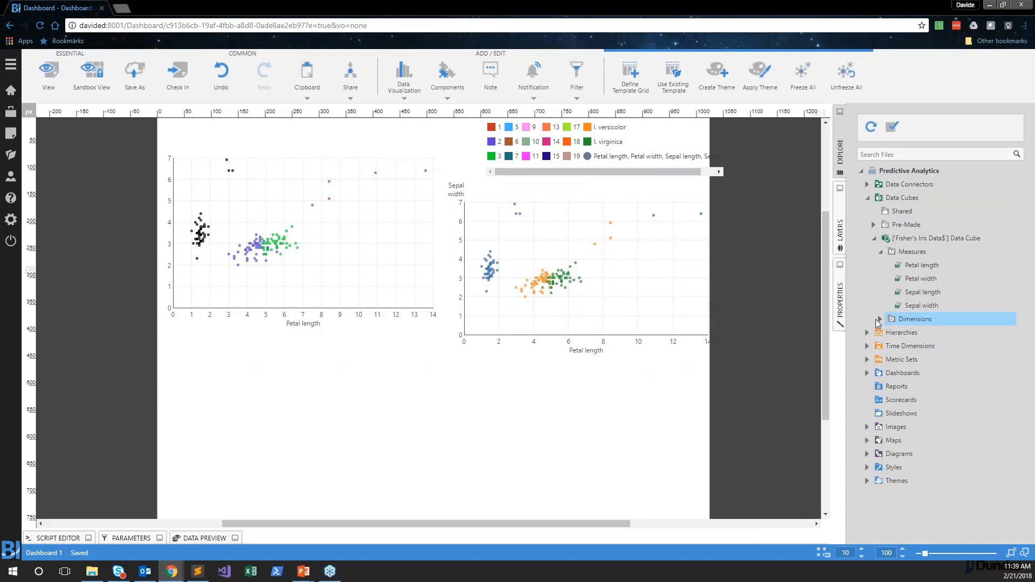
pyautogui.click(880, 319)
pyautogui.scroll(-1, 778, 345)
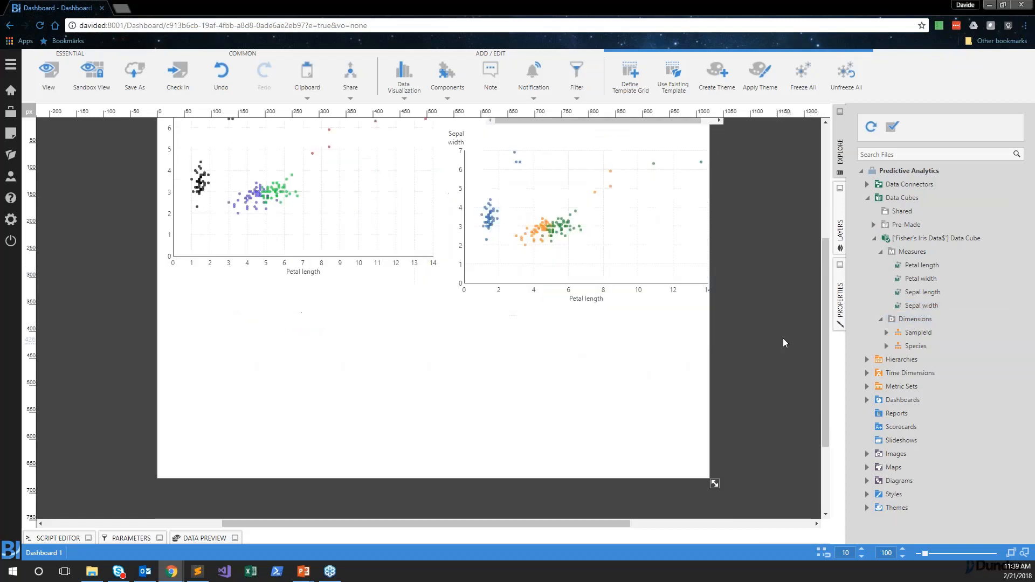
pyautogui.moveTo(918, 332); pyautogui.dragTo(341, 365)
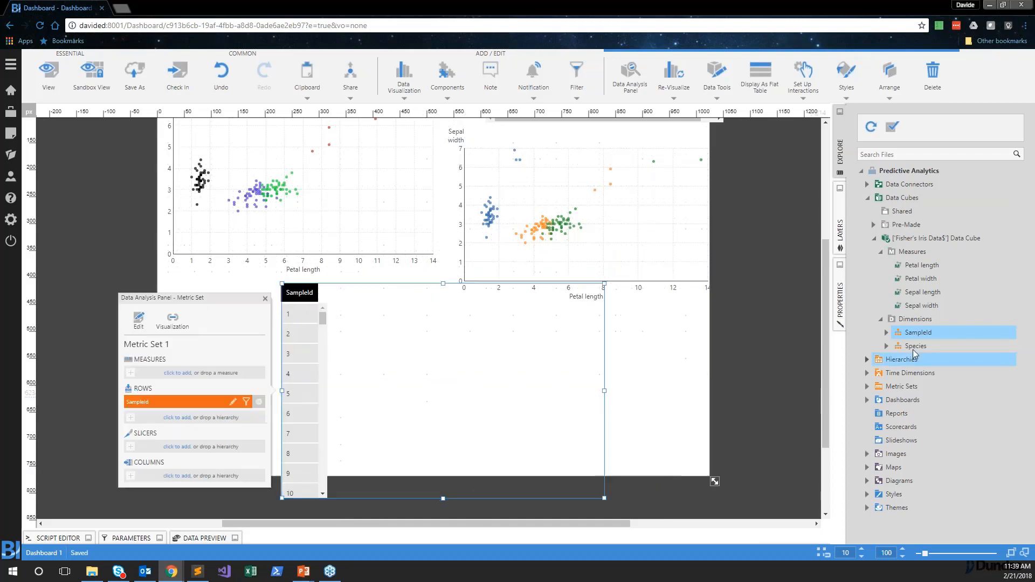
pyautogui.moveTo(915, 346); pyautogui.dragTo(221, 408)
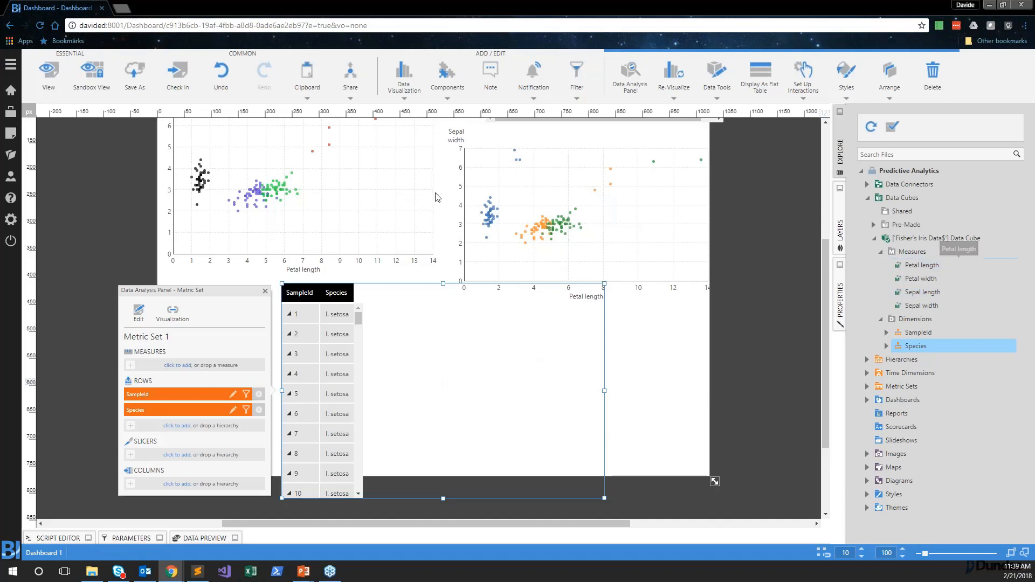
# - Open the cluster scatter chart's visualization settings and check which measures its vertical and horizontal axes use
pyautogui.scroll(2, 364, 247)
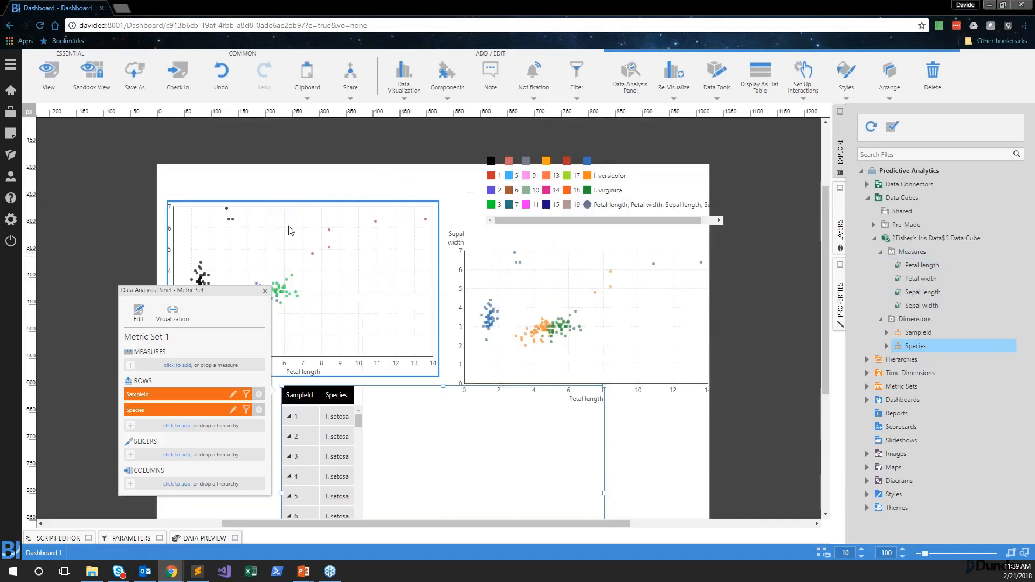
pyautogui.click(384, 275)
pyautogui.doubleClick(384, 275)
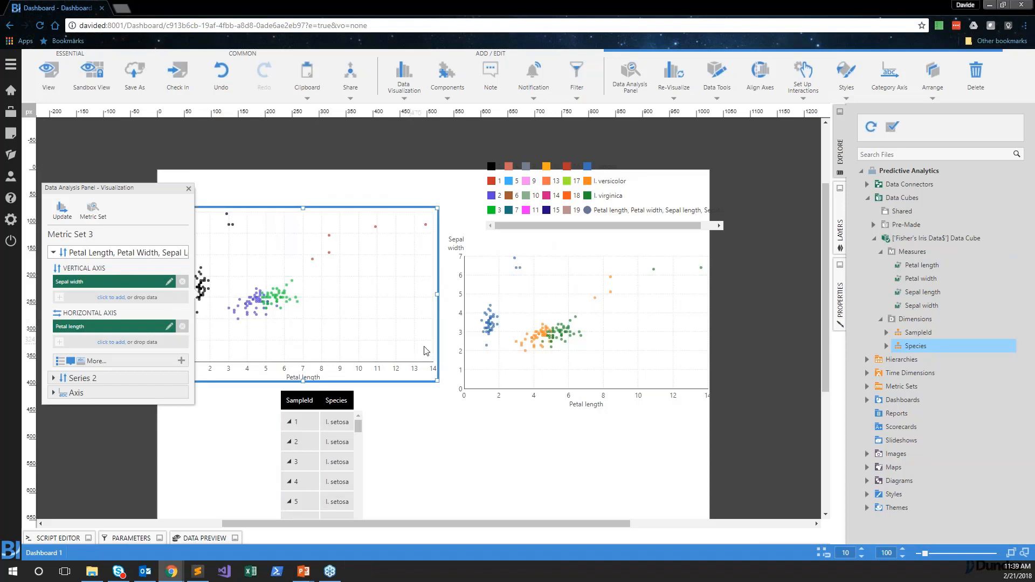
pyautogui.scroll(-3, 426, 351)
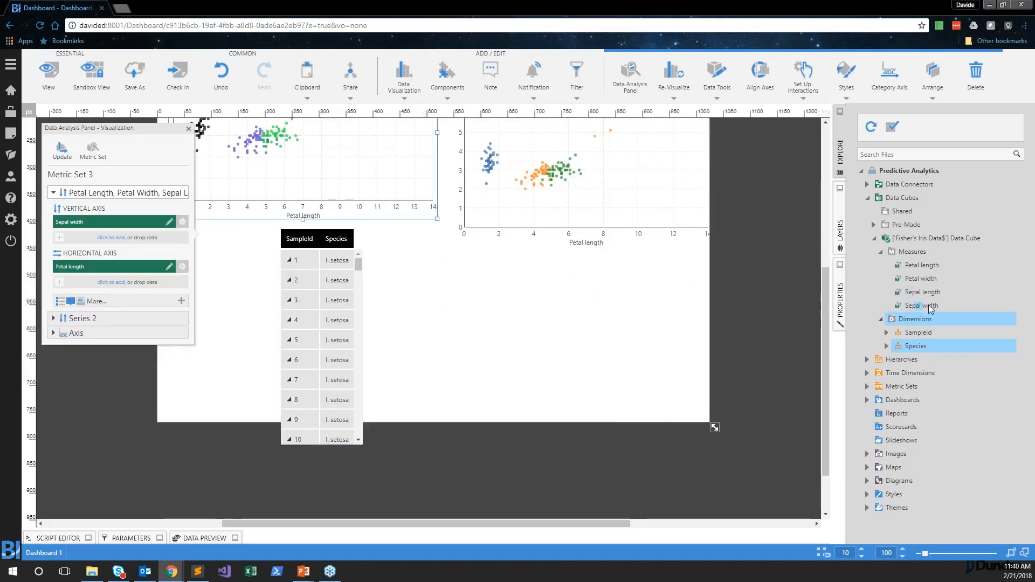
# - Add the Sepal width and Petal length measures to the SampleId and Species table and present it as a scatter chart
pyautogui.moveTo(931, 293); pyautogui.dragTo(657, 363)
pyautogui.keyDown('ctrl'); pyautogui.click(935, 306); pyautogui.keyUp('ctrl')
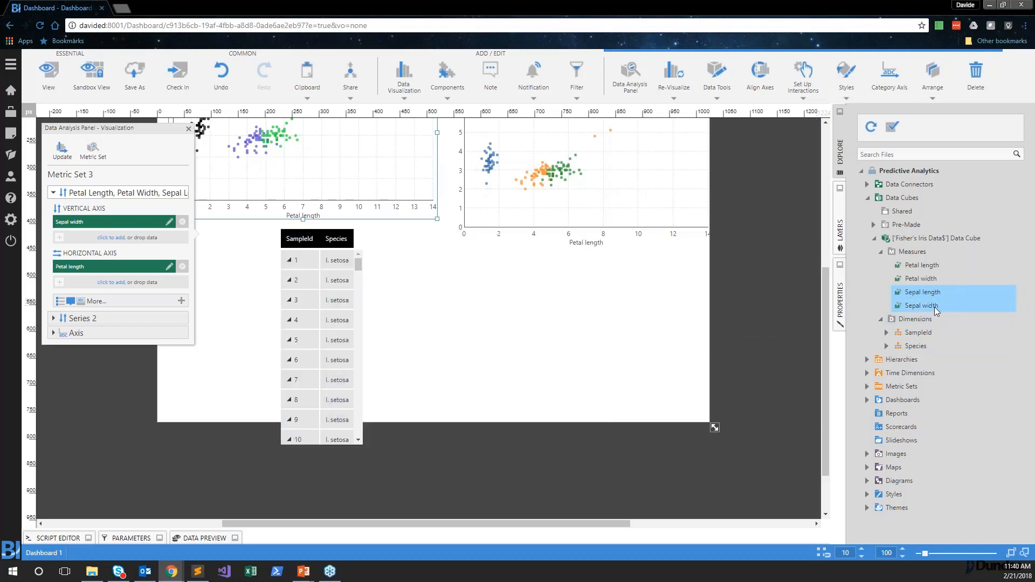
pyautogui.moveTo(935, 307); pyautogui.dragTo(369, 303)
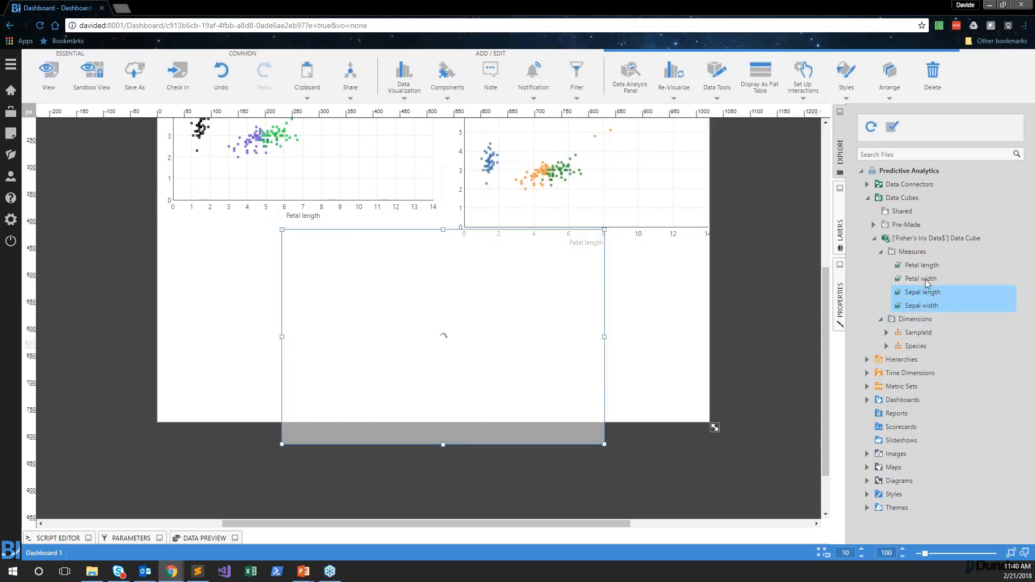
pyautogui.moveTo(922, 265); pyautogui.dragTo(238, 338)
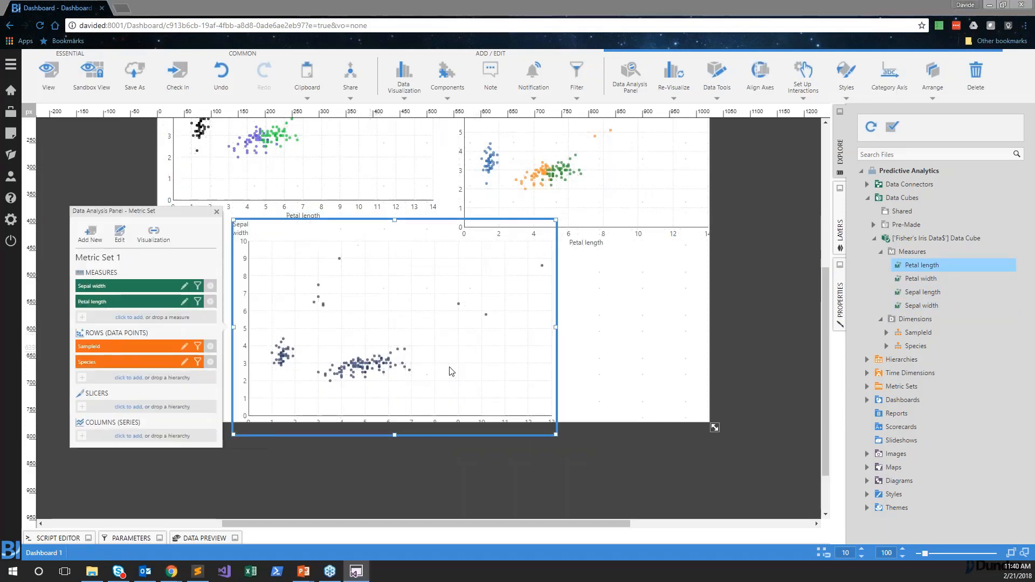
# - Colour the new scatter chart's points by Species in its visualization settings
pyautogui.click(154, 234)
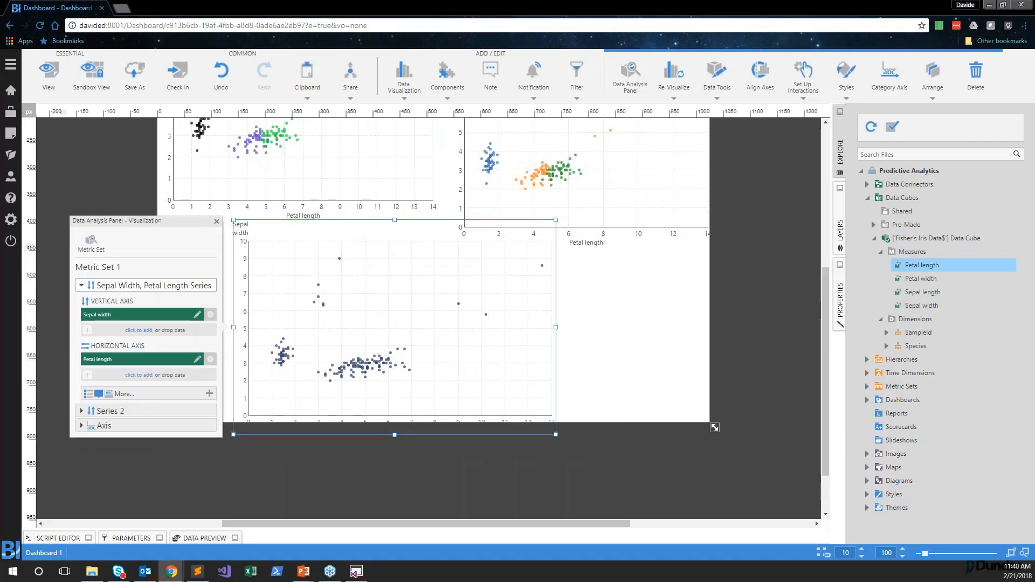
pyautogui.click(108, 411)
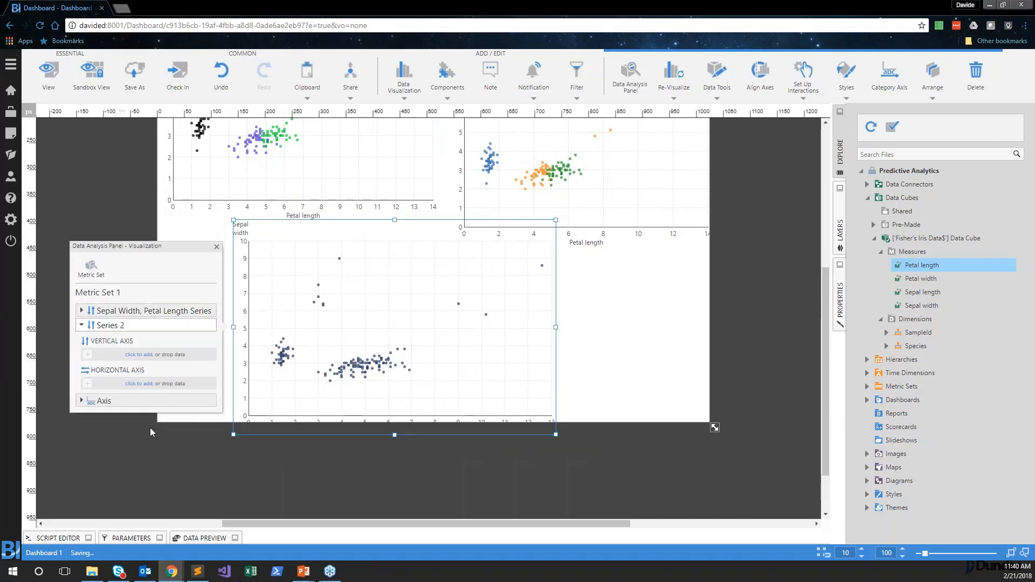
pyautogui.click(91, 311)
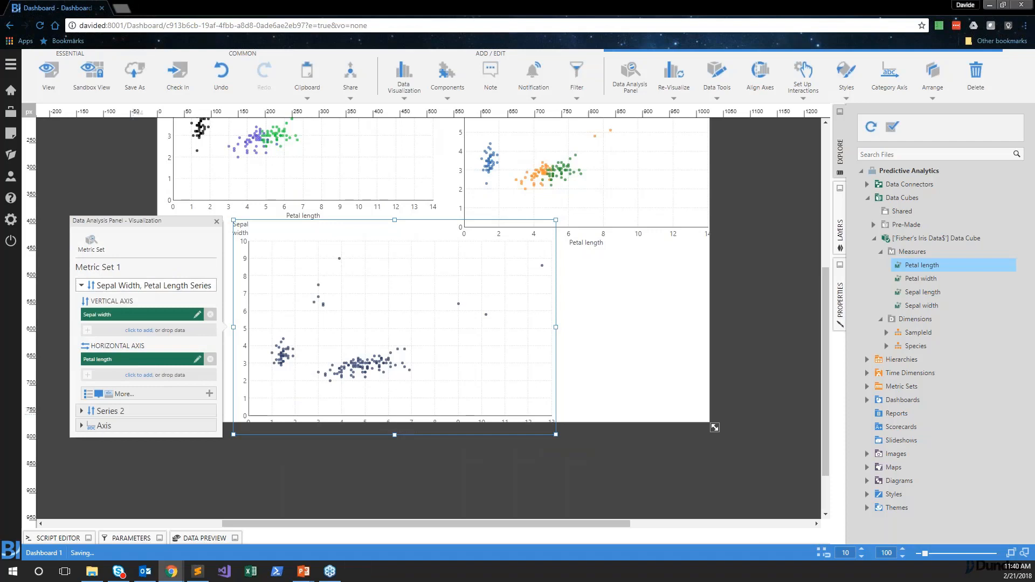
pyautogui.click(141, 393)
pyautogui.scroll(-3, 138, 409)
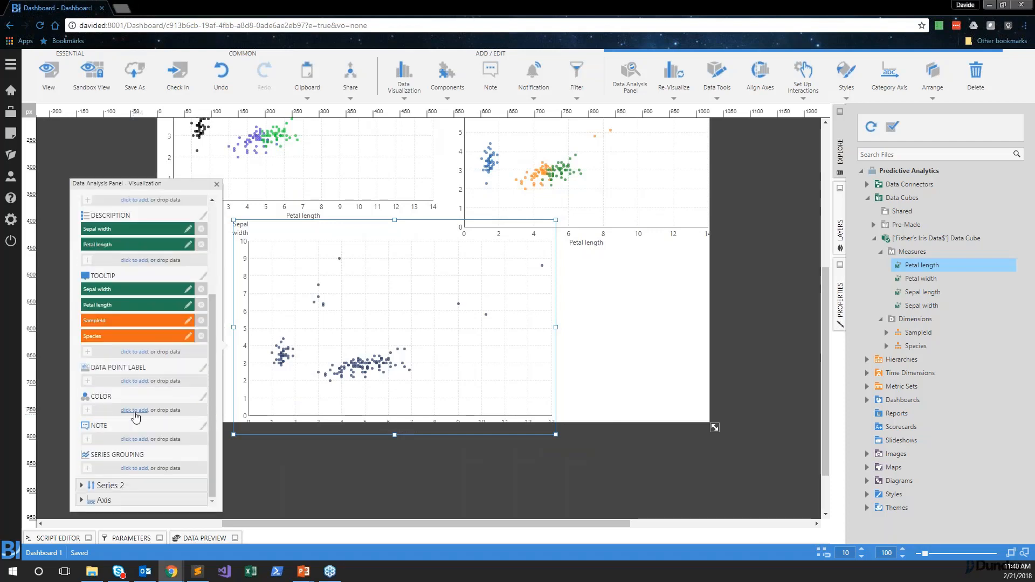
pyautogui.click(135, 412)
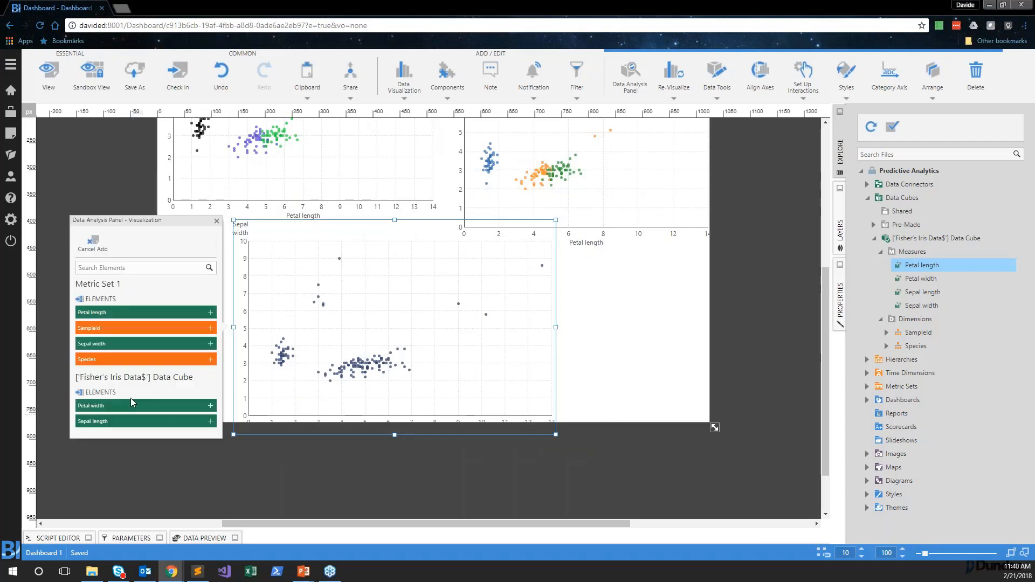
pyautogui.click(112, 360)
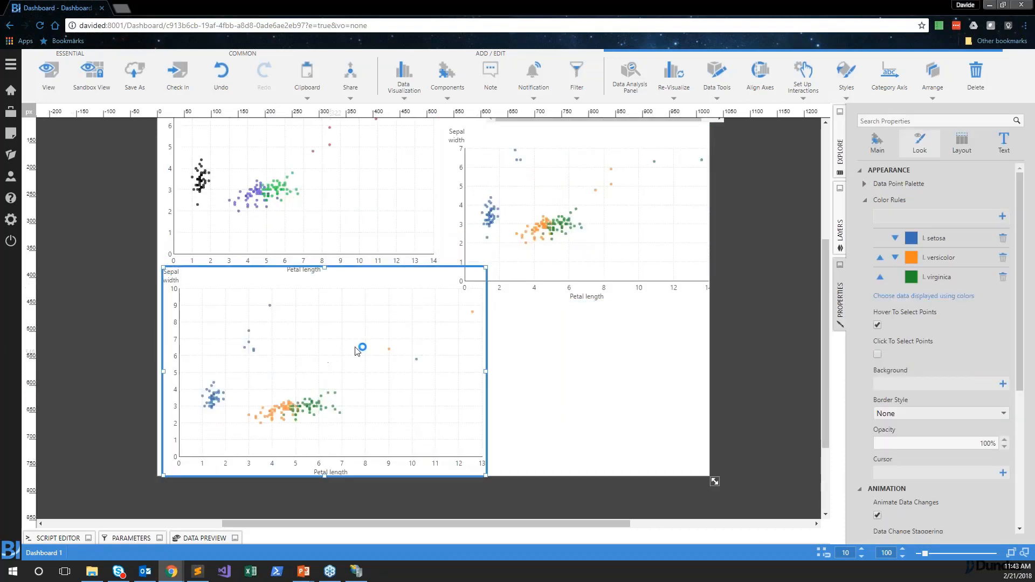
# - Compare the species-coloured scatter chart with the two scatter charts above it
pyautogui.scroll(4, 345, 324)
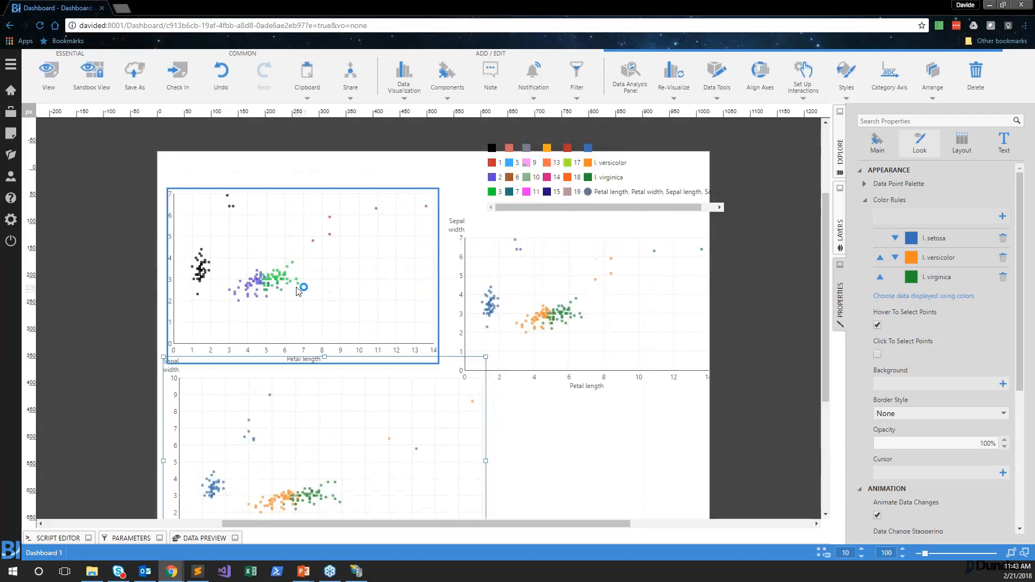
pyautogui.scroll(-1, 298, 292)
pyautogui.click(323, 284)
pyautogui.click(617, 274)
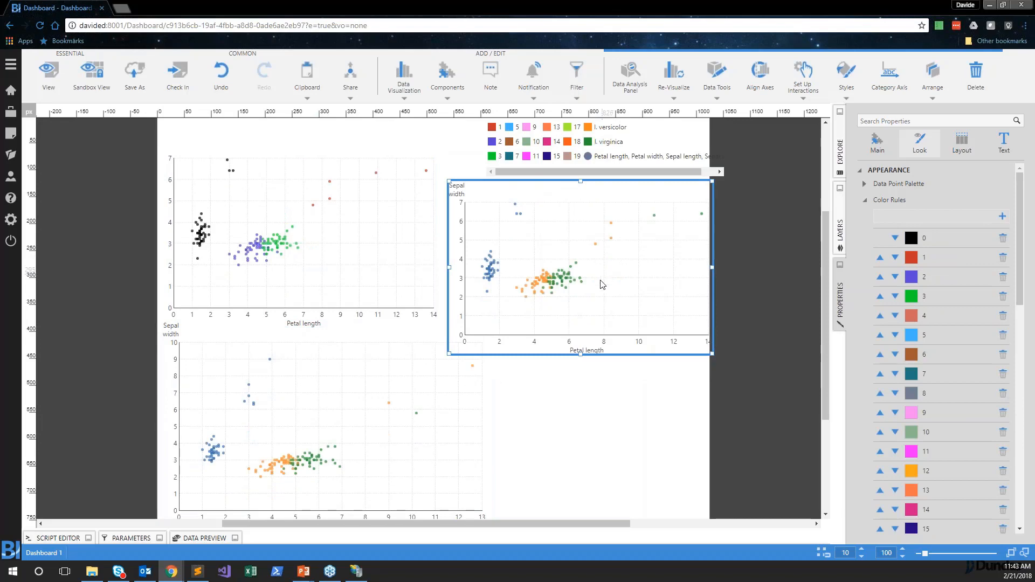
pyautogui.scroll(-1, 560, 394)
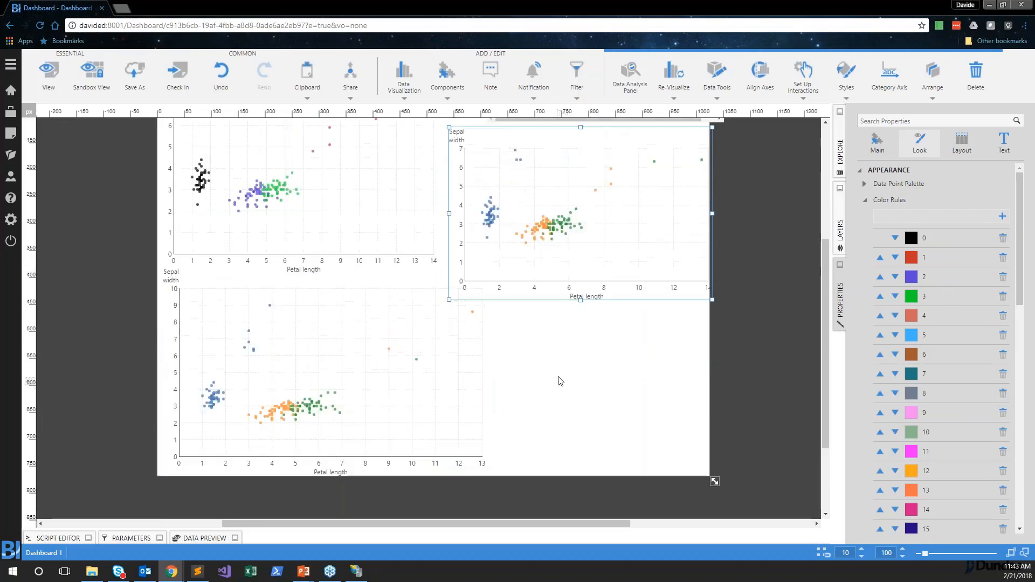
# - Narrow the species-coloured scatter chart and centre it below the two upper charts
pyautogui.click(353, 404)
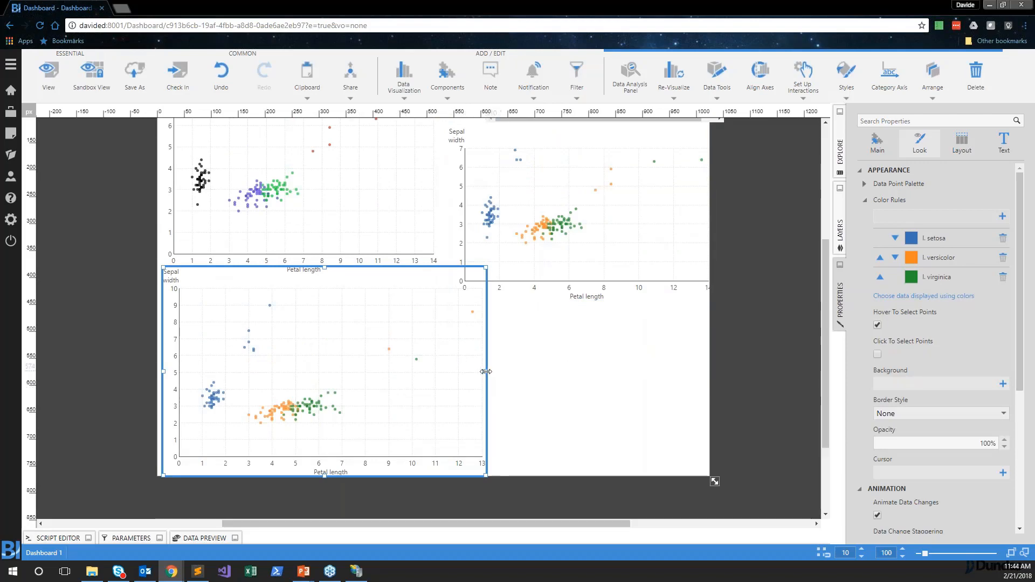
pyautogui.moveTo(486, 372); pyautogui.dragTo(438, 373)
pyautogui.moveTo(345, 381); pyautogui.dragTo(521, 394)
pyautogui.scroll(1, 596, 388)
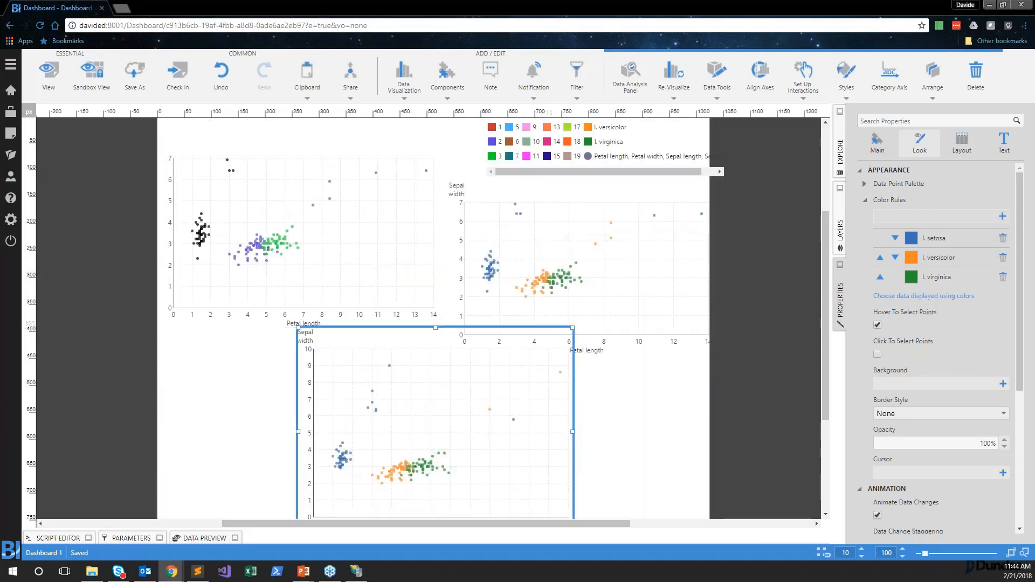
pyautogui.scroll(-1, 605, 332)
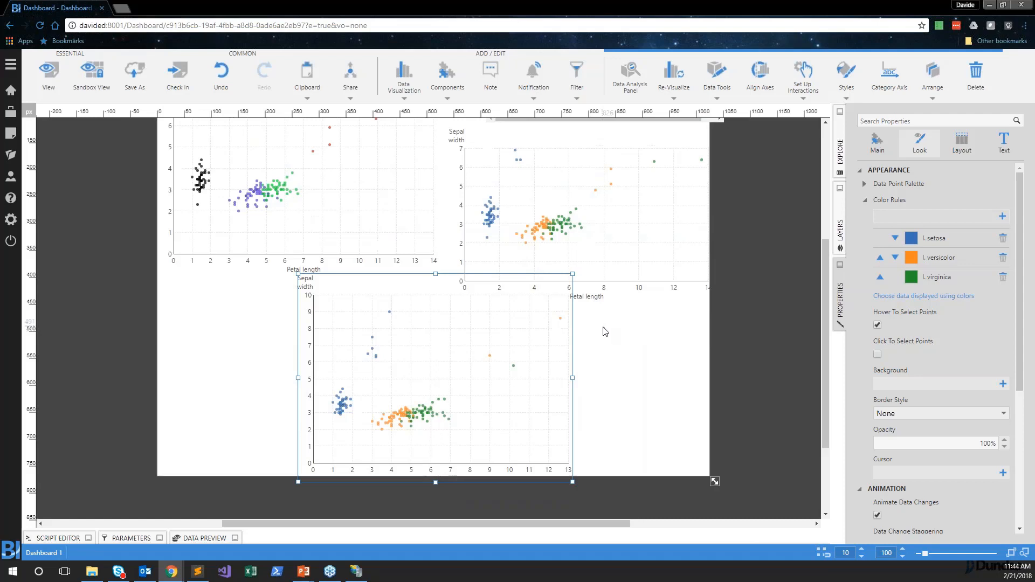
# - Compare the point groups across the three charts and shift the lower chart slightly up and to the left
pyautogui.scroll(1, 499, 377)
pyautogui.scroll(-2, 490, 381)
pyautogui.scroll(1, 492, 380)
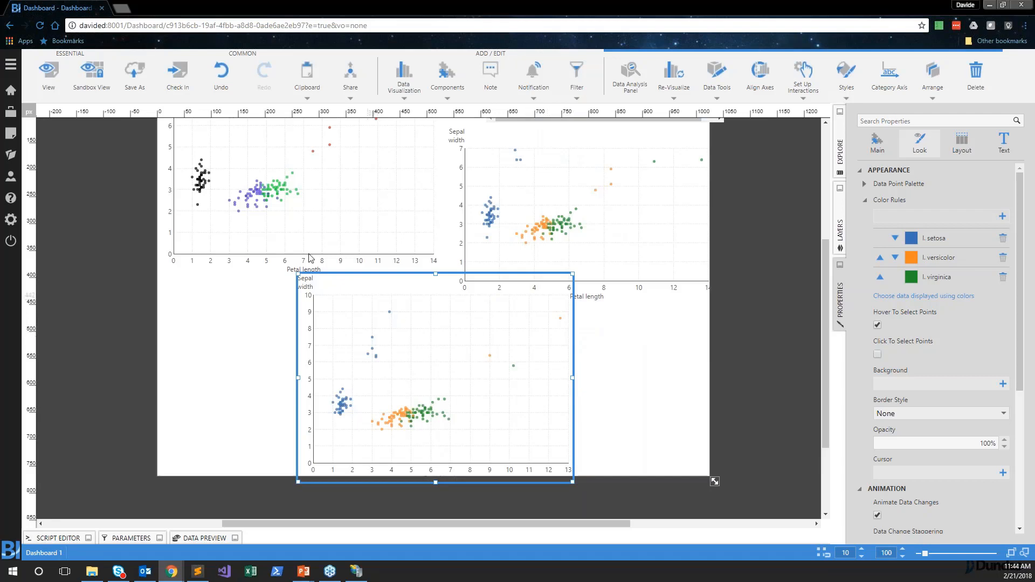
pyautogui.scroll(1, 282, 303)
pyautogui.scroll(-1, 281, 314)
pyautogui.click(296, 219)
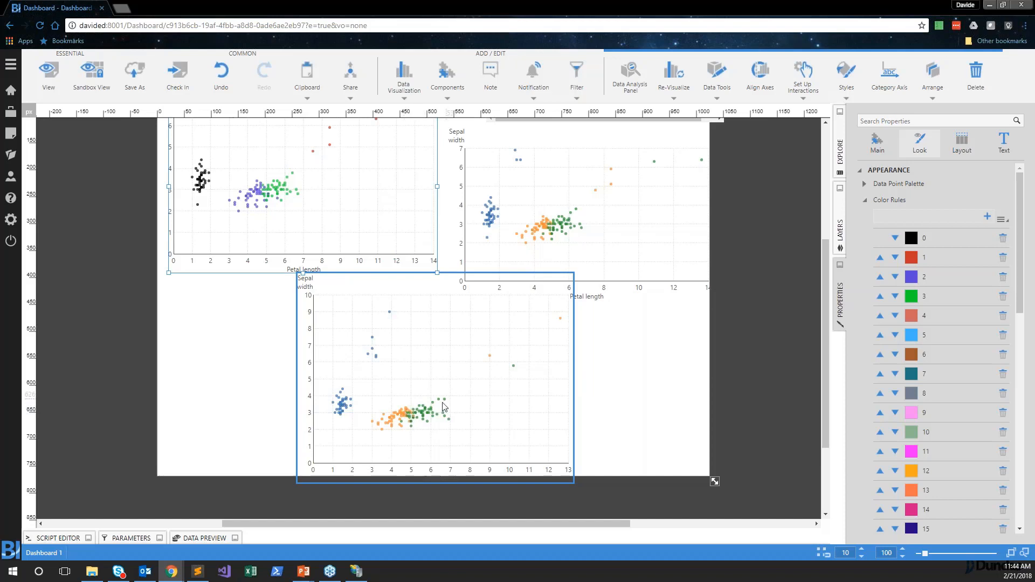
pyautogui.moveTo(433, 389); pyautogui.dragTo(411, 372)
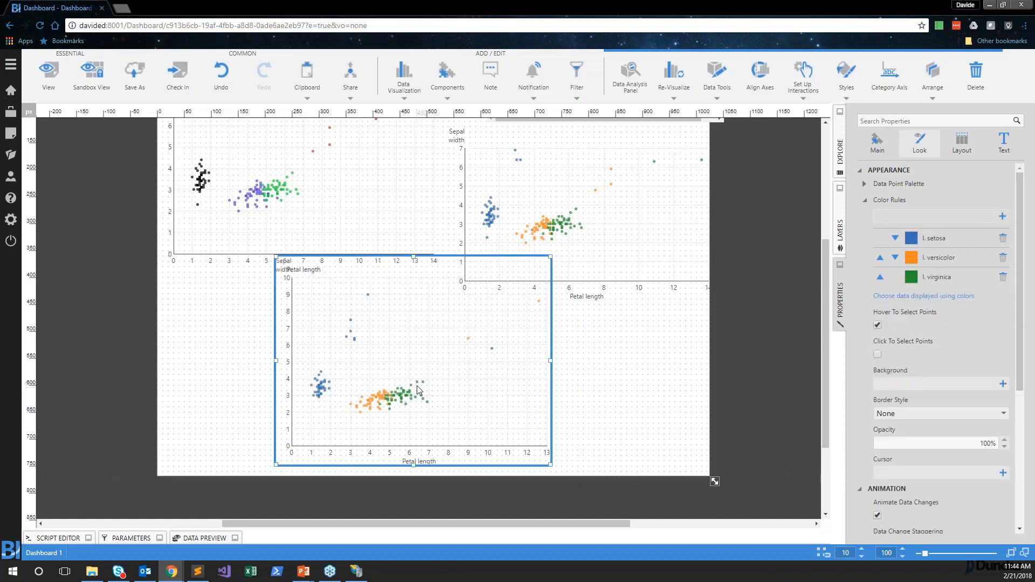
pyautogui.click(108, 241)
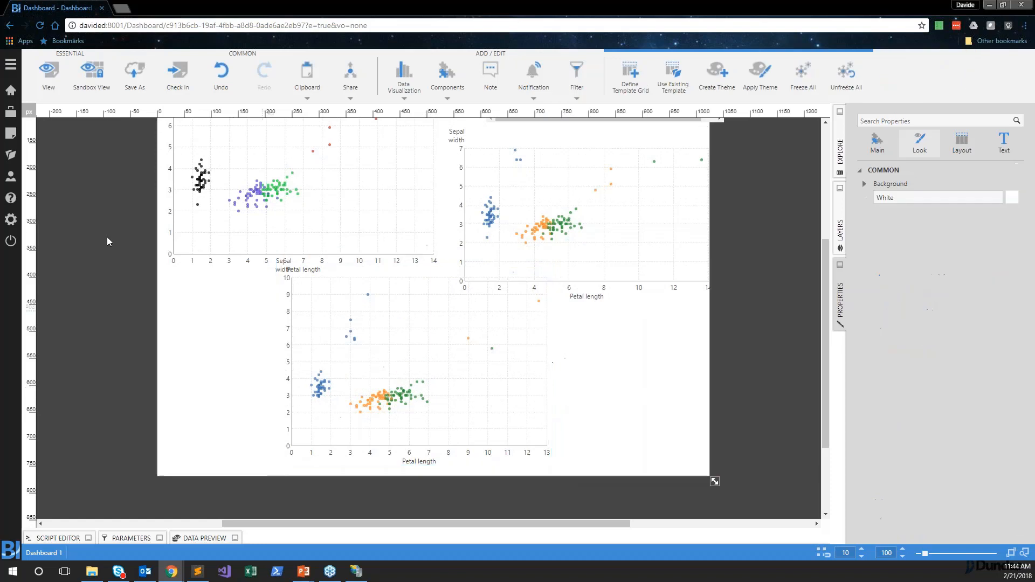
# - Leave the dashboard and open the ['Fisher's Iris Data$'] Data Cube
pyautogui.click(10, 155)
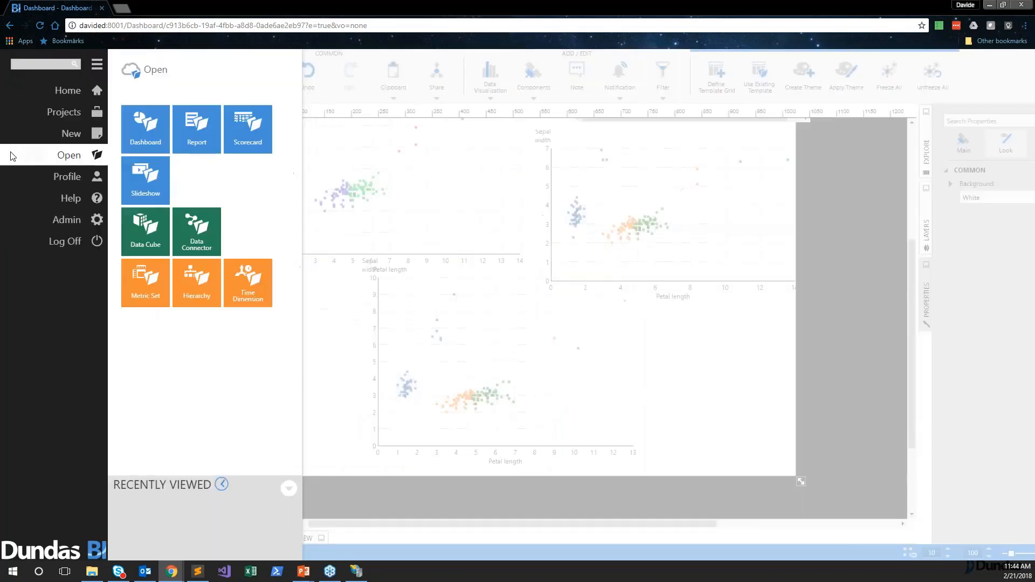
pyautogui.click(146, 229)
pyautogui.click(387, 180)
pyautogui.click(387, 180)
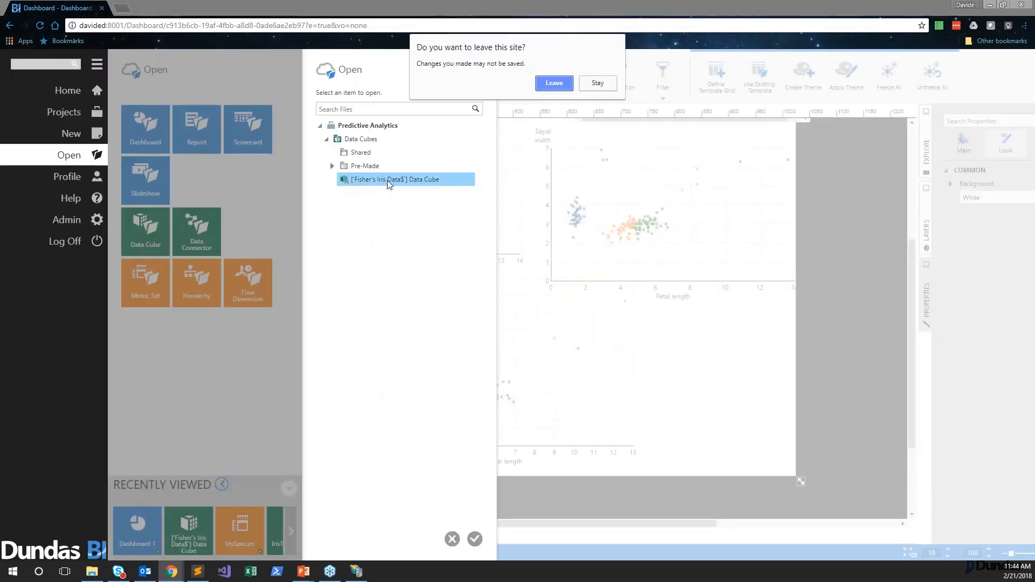
pyautogui.click(554, 84)
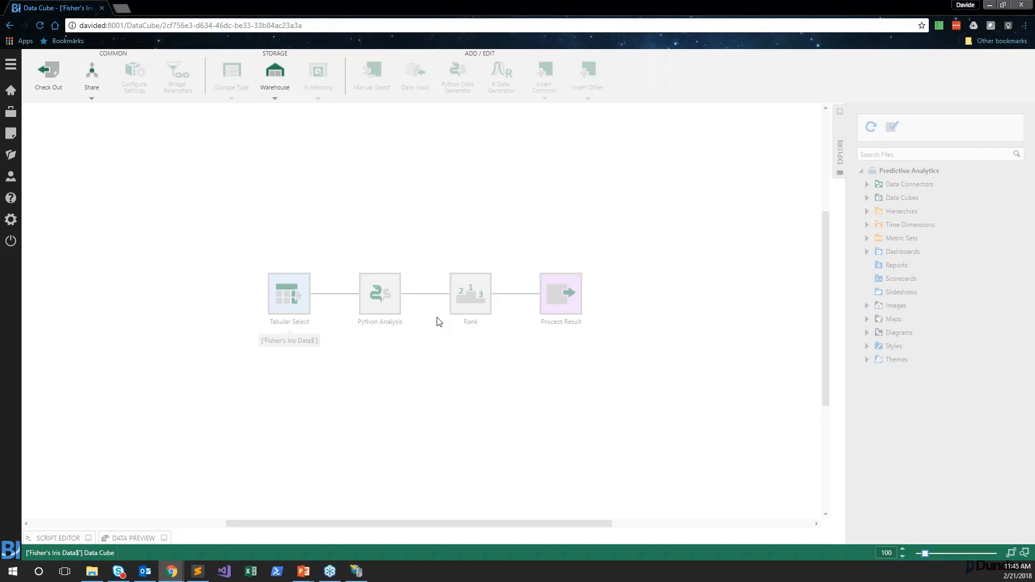
# - Check out the data cube for editing and select its Python Analysis transform
pyautogui.doubleClick(457, 166)
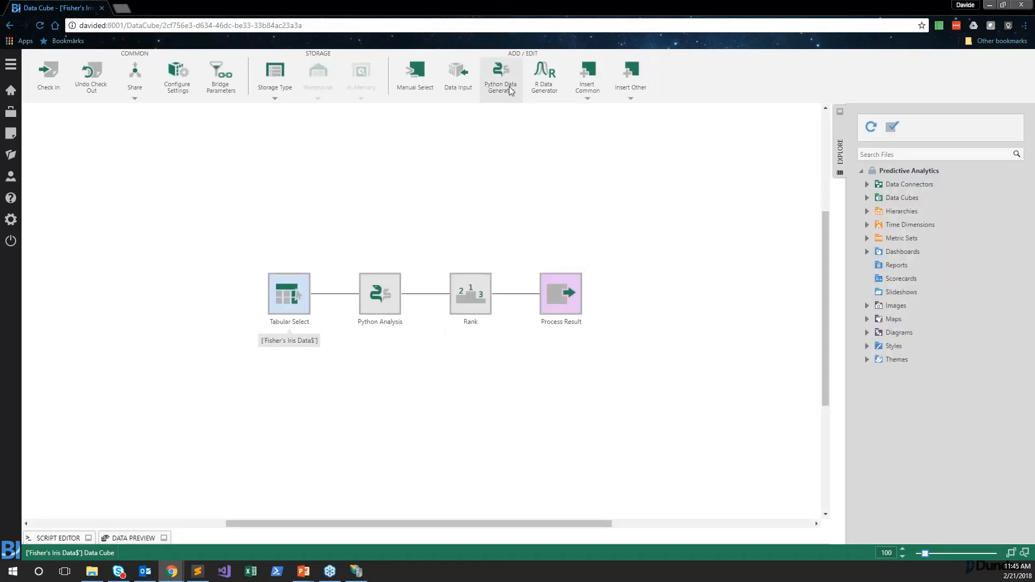
pyautogui.click(282, 286)
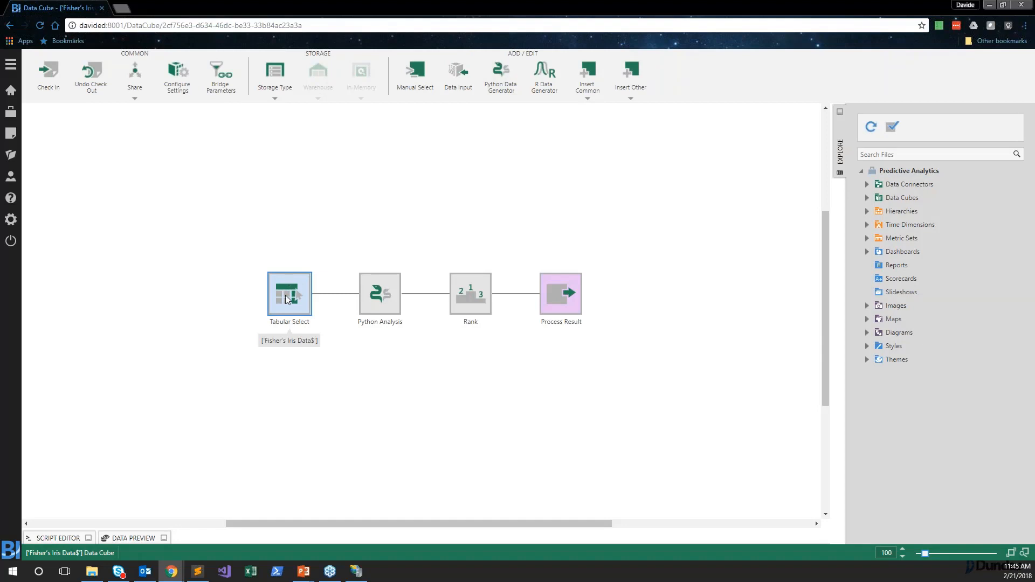
pyautogui.click(152, 251)
pyautogui.click(375, 301)
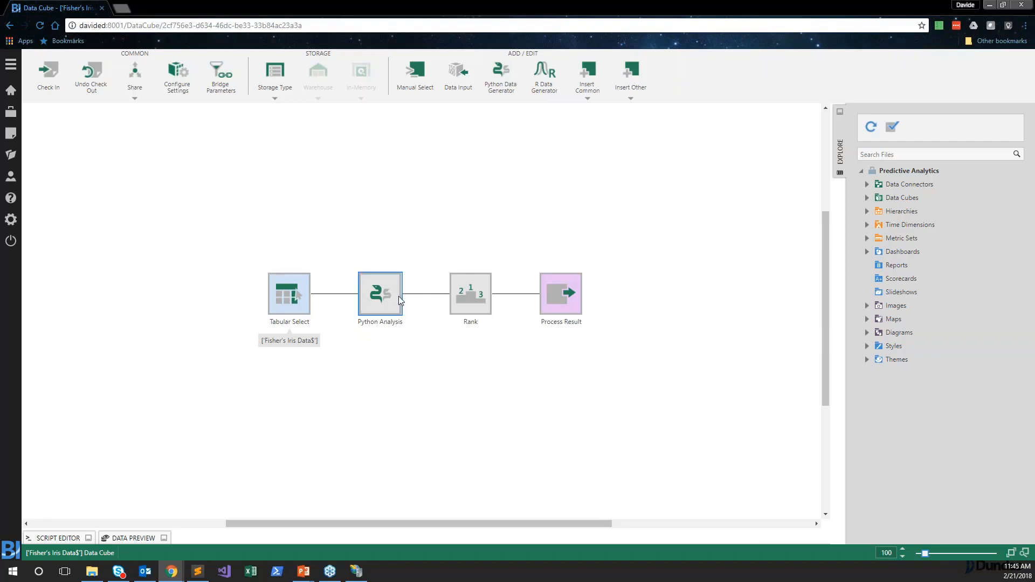
pyautogui.click(376, 294)
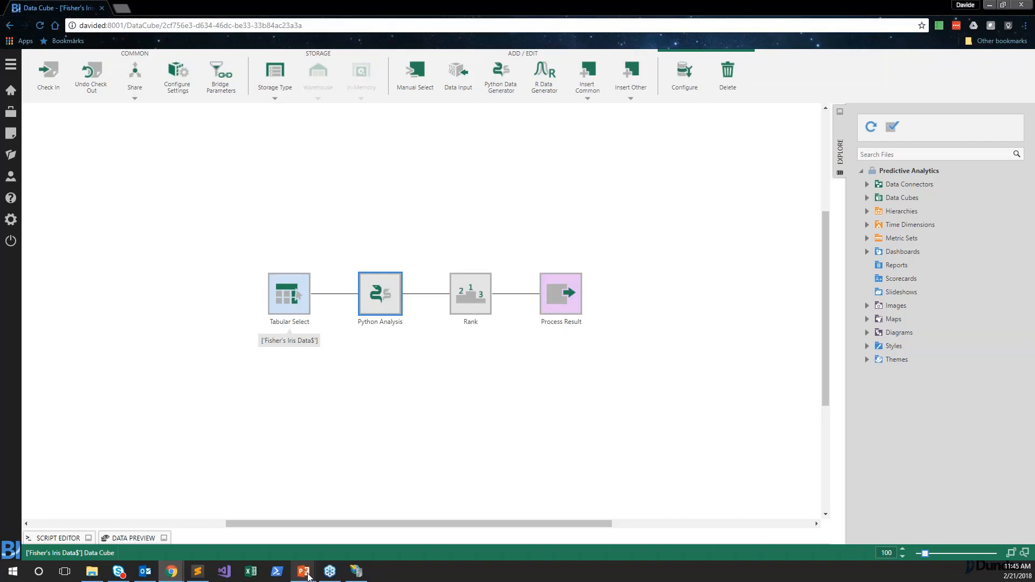
# - Switch to the PowerPoint slide show and advance to the What's Next slide
pyautogui.moveTo(307, 575)
pyautogui.click(331, 537)
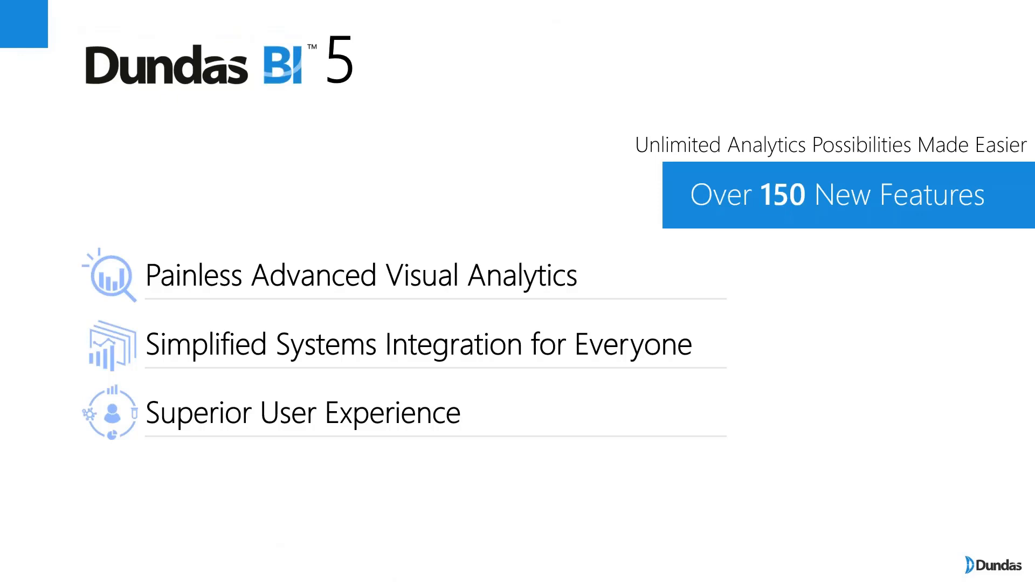
pyautogui.press('Right')
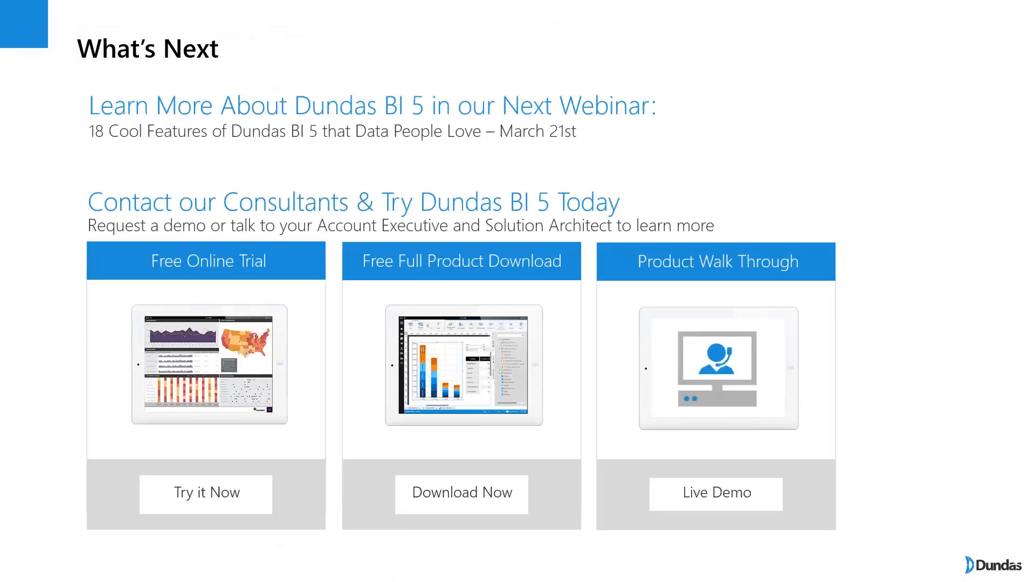